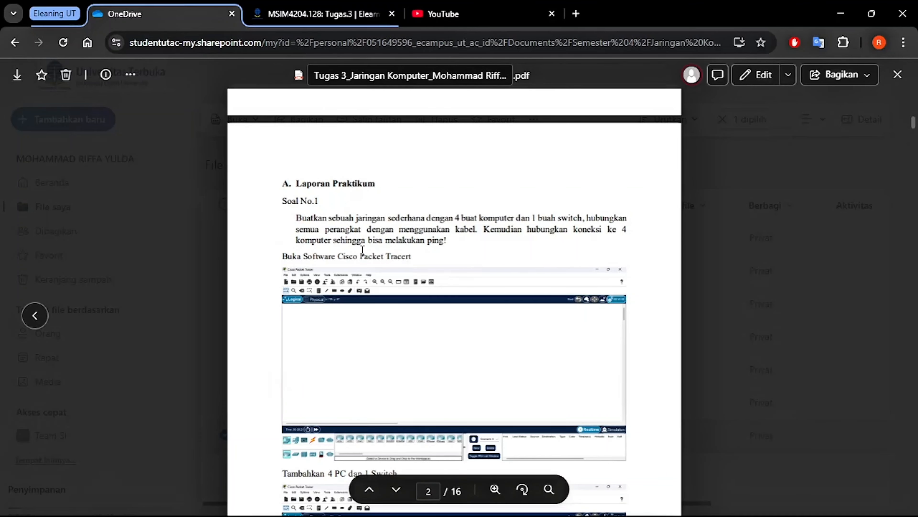
# Switch from the PDF report to Cisco Packet Tracer and place four PCs in a roughly square layout on the workspace
pyautogui.scroll(-4, 439, 325)
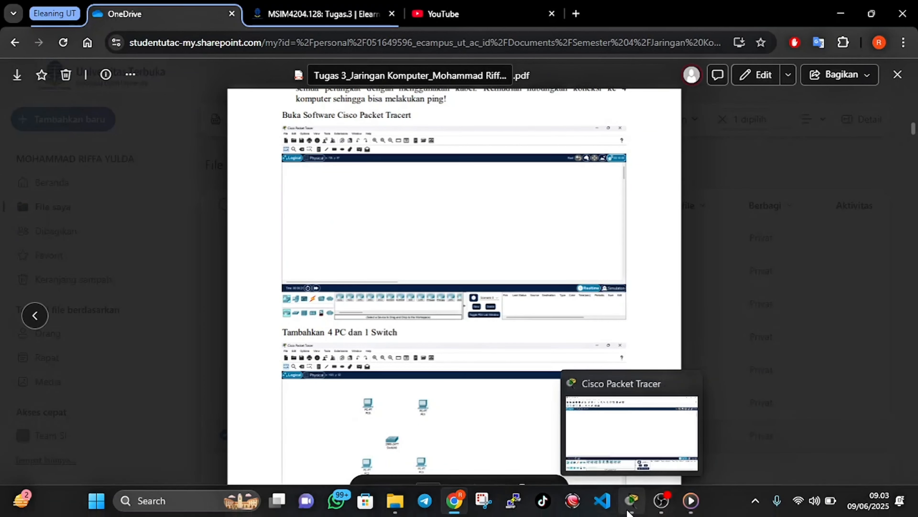
pyautogui.click(626, 507)
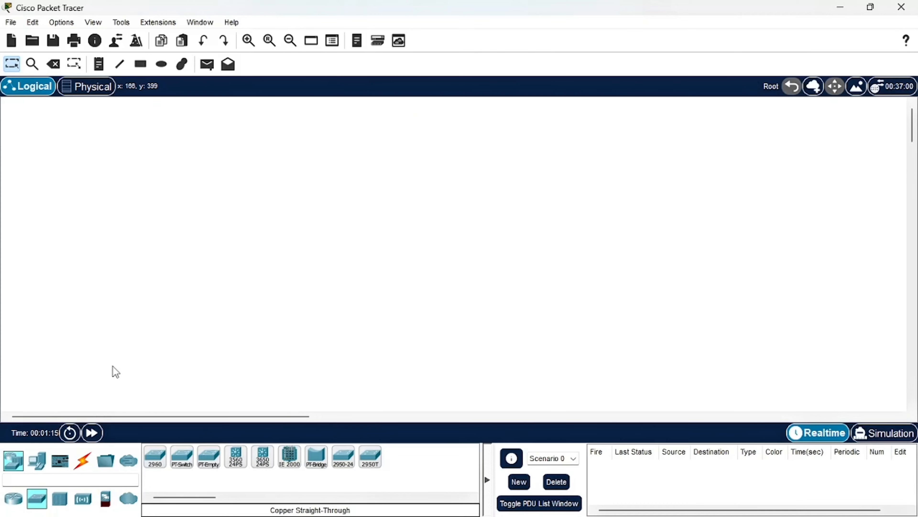
pyautogui.click(41, 464)
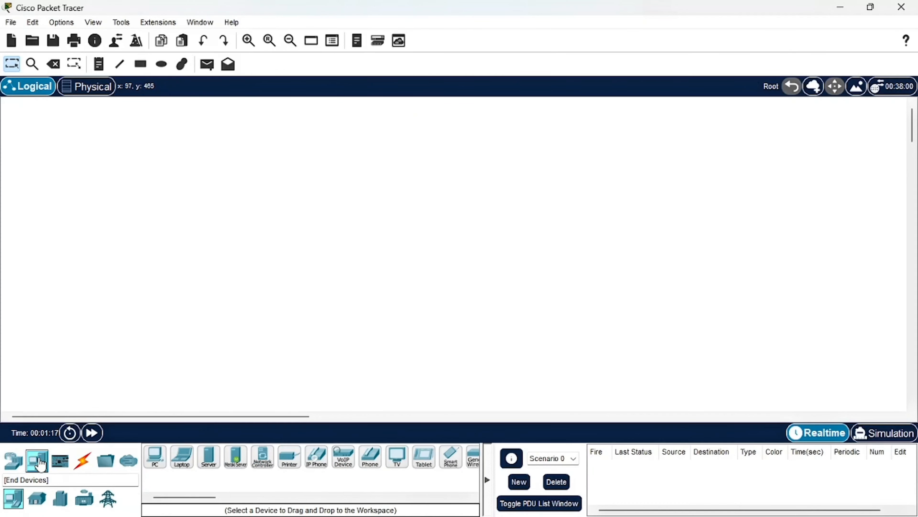
pyautogui.moveTo(154, 455); pyautogui.dragTo(161, 161)
pyautogui.moveTo(156, 457); pyautogui.dragTo(358, 171)
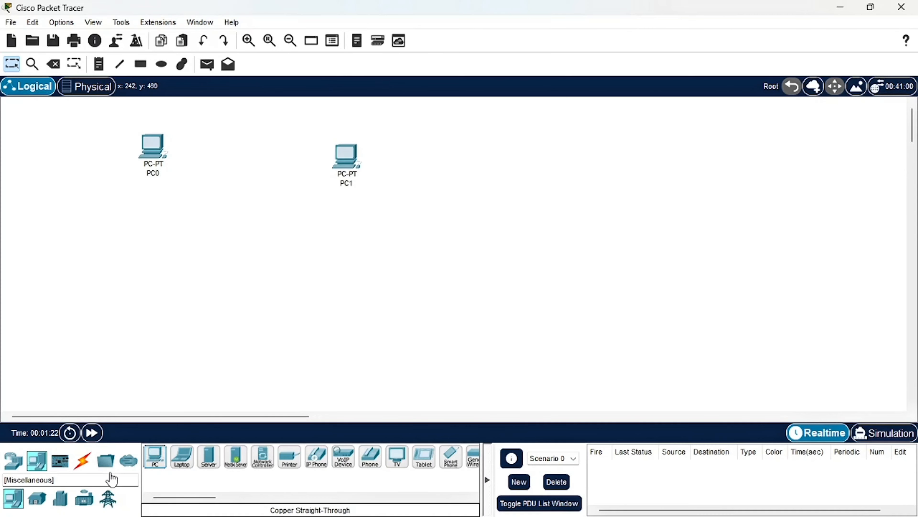
pyautogui.moveTo(156, 467); pyautogui.dragTo(145, 327)
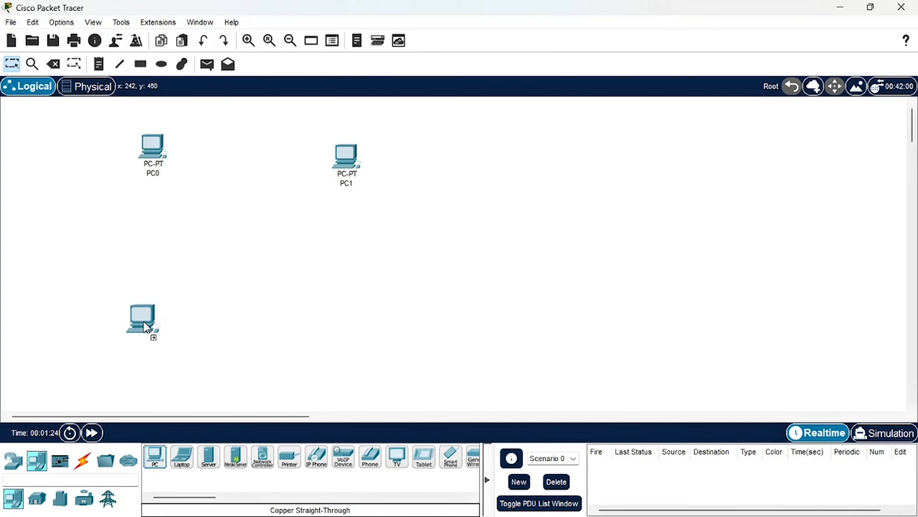
pyautogui.moveTo(166, 462); pyautogui.dragTo(372, 340)
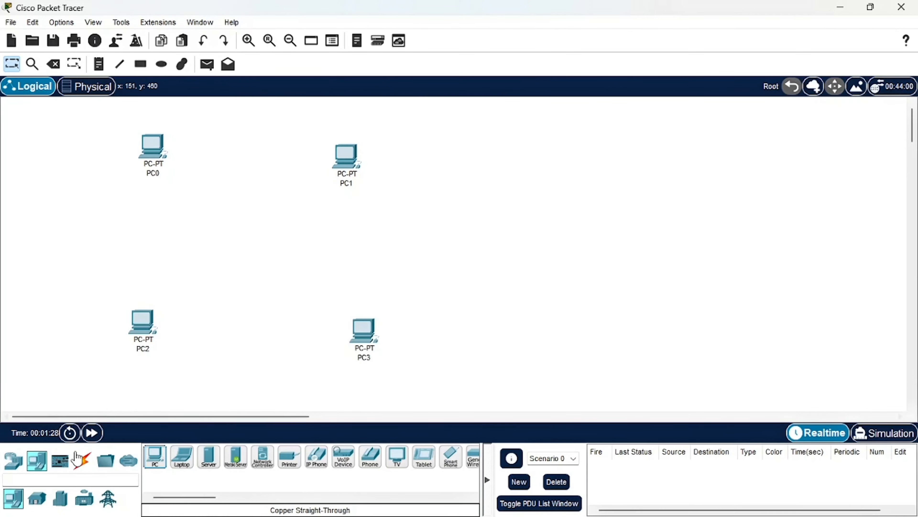
# Place a 2960 switch in the middle of the four PCs
pyautogui.click(20, 467)
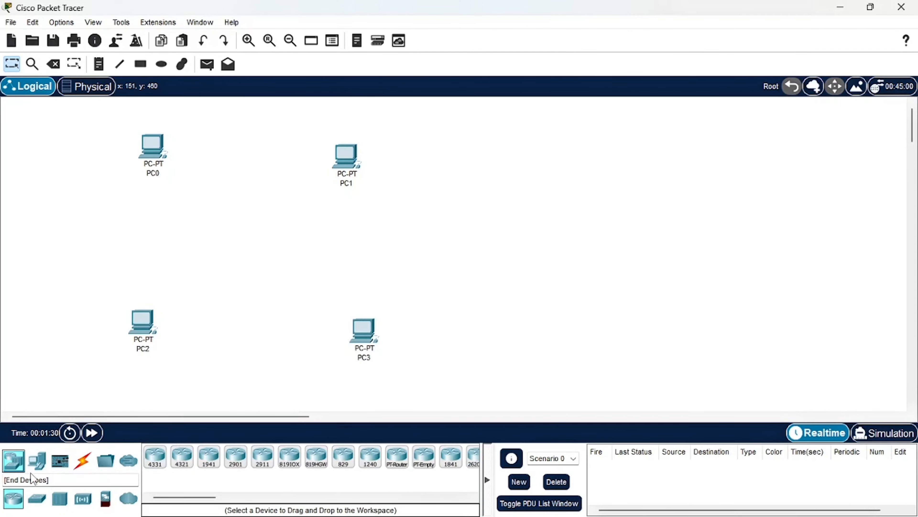
pyautogui.click(36, 499)
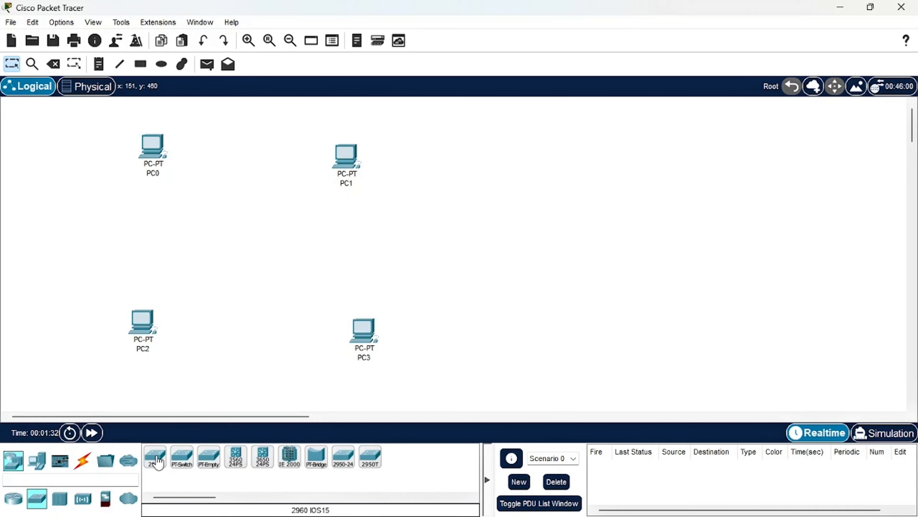
pyautogui.moveTo(156, 457); pyautogui.dragTo(241, 263)
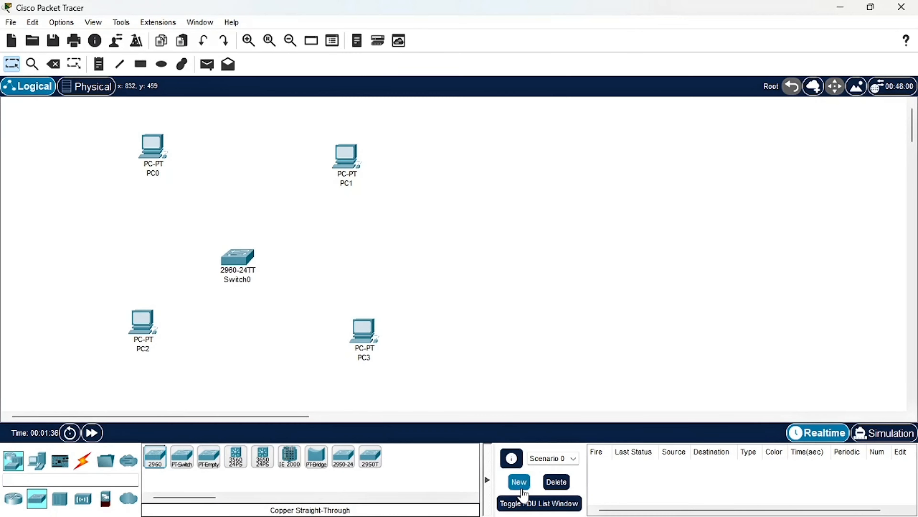
# Check the cabling instruction in the PDF report, and connect PC0's FastEthernet0 to Switch0's FastEthernet0/1 with a copper straight-through cable in Packet Tracer
pyautogui.moveTo(537, 514)
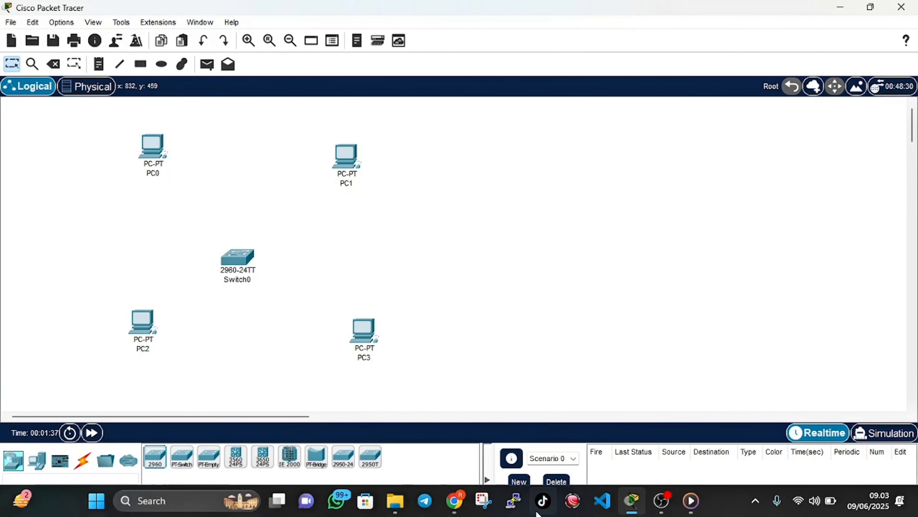
pyautogui.click(454, 500)
pyautogui.scroll(-10, 457, 361)
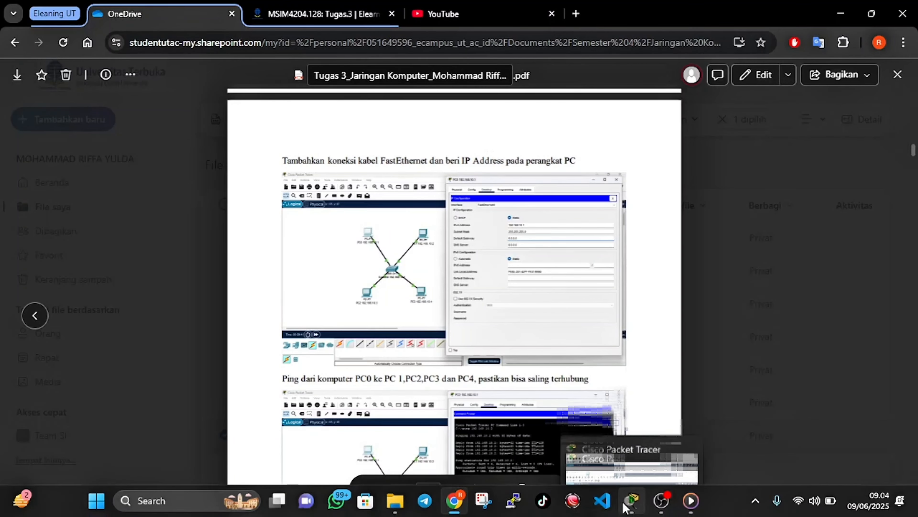
pyautogui.click(624, 507)
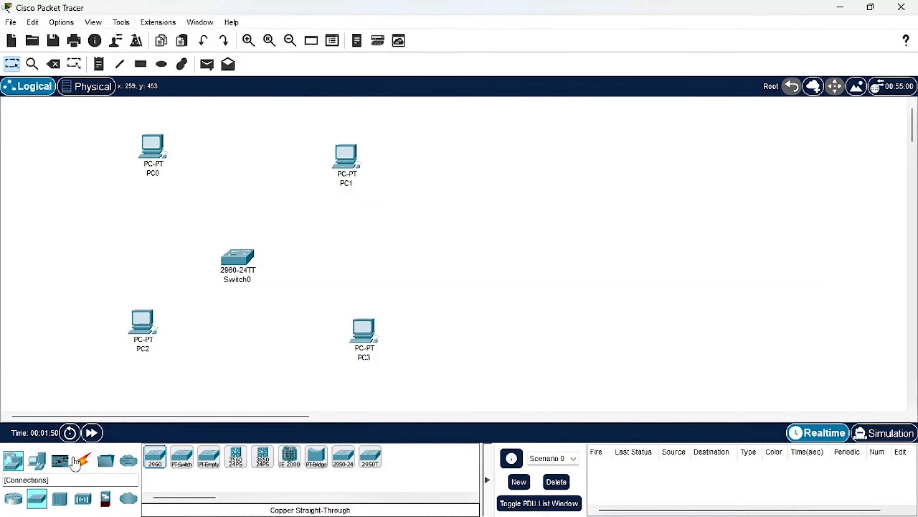
pyautogui.click(80, 462)
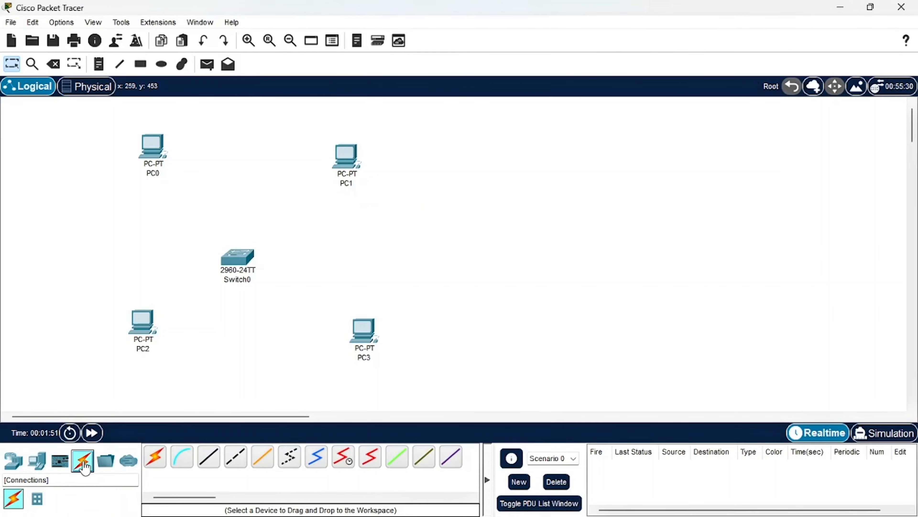
pyautogui.click(216, 461)
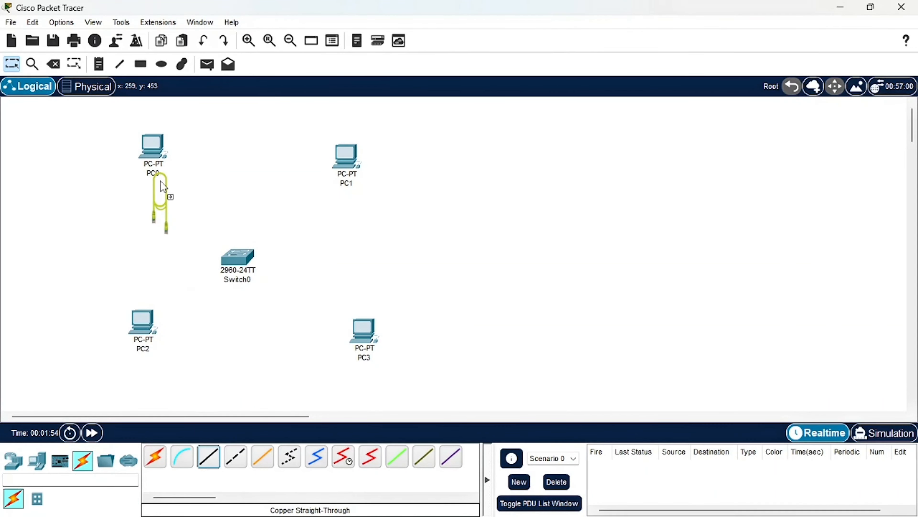
pyautogui.moveTo(216, 391); pyautogui.dragTo(216, 457)
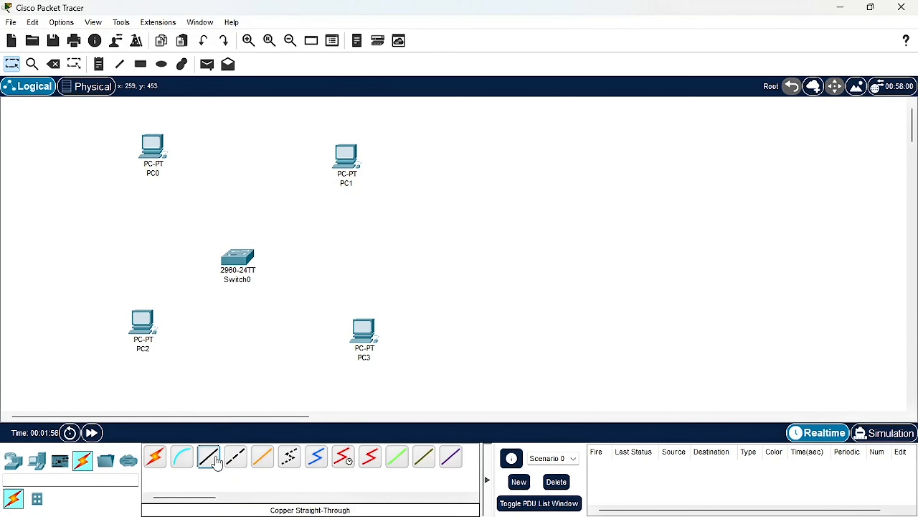
pyautogui.click(209, 457)
pyautogui.click(154, 158)
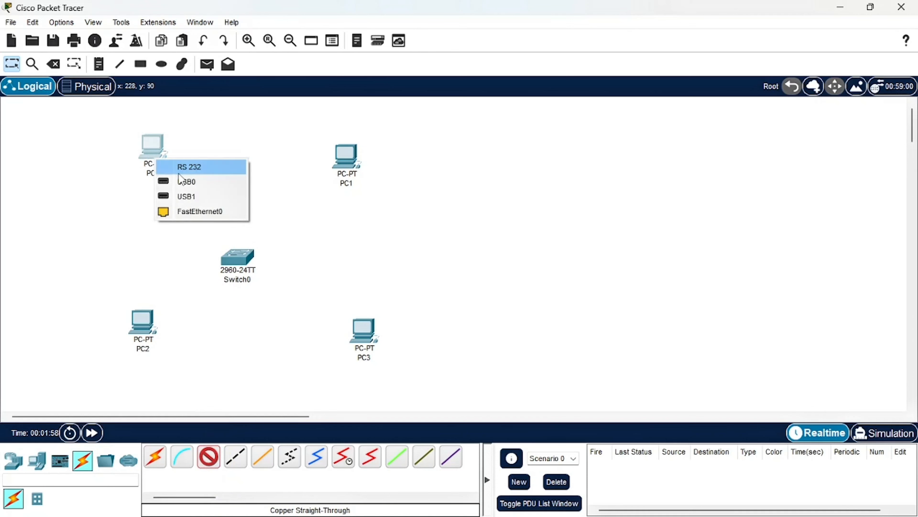
pyautogui.click(203, 213)
pyautogui.click(240, 266)
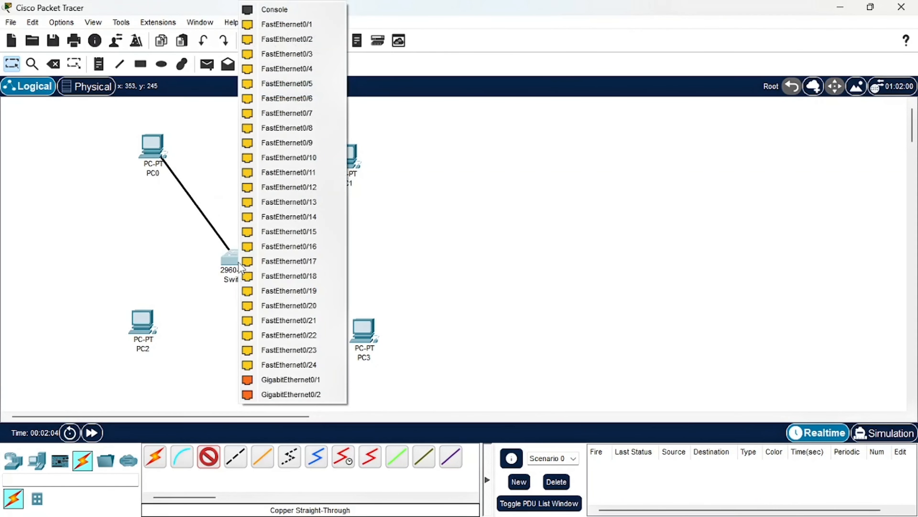
pyautogui.click(282, 24)
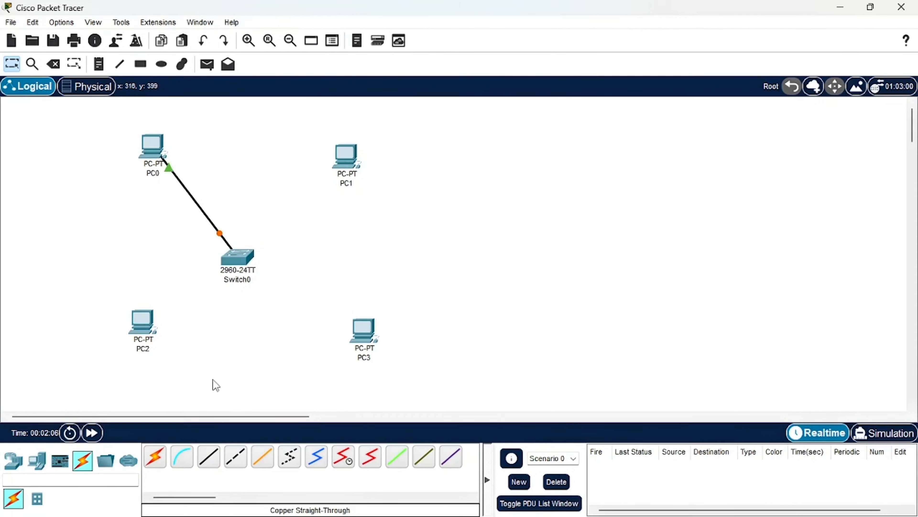
# Connect PC1's FastEthernet0 port to Switch0's FastEthernet0/2 port with a copper straight-through cable
pyautogui.click(210, 458)
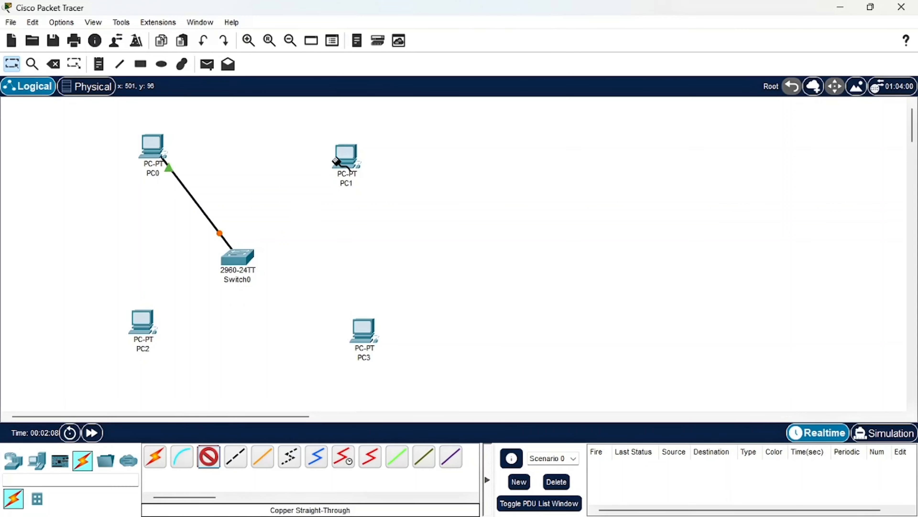
pyautogui.click(347, 150)
pyautogui.click(382, 203)
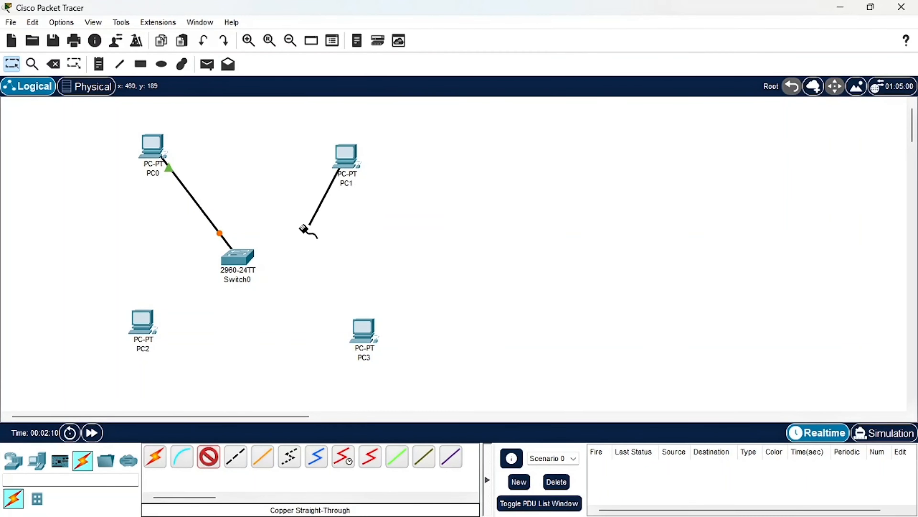
pyautogui.click(241, 259)
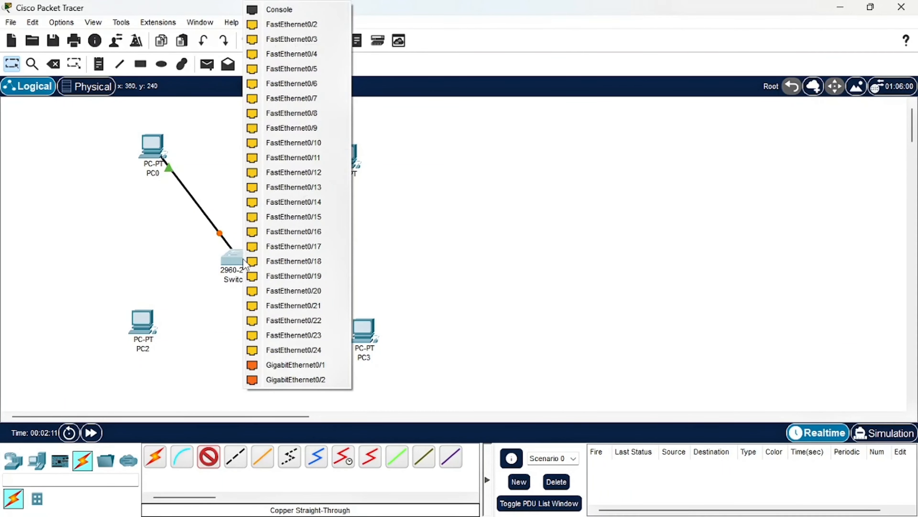
pyautogui.click(300, 25)
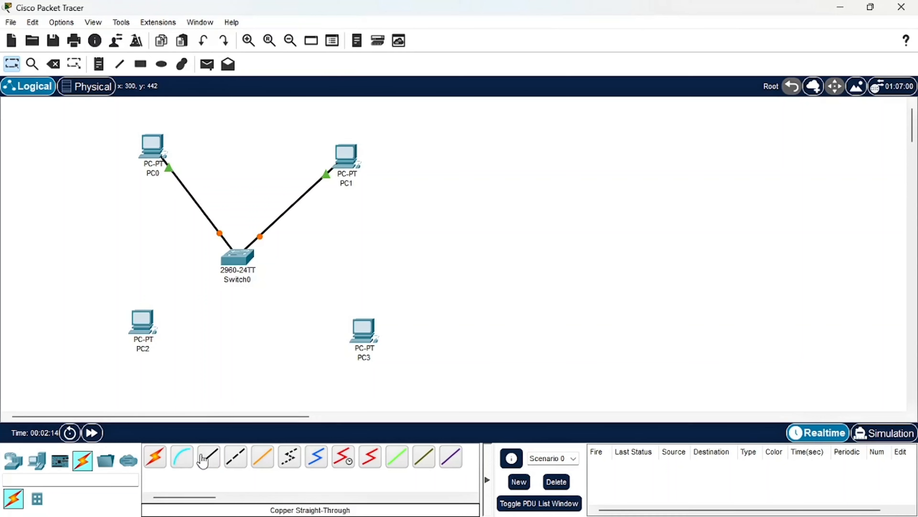
# Connect PC2's FastEthernet0 port to Switch0's FastEthernet0/3 port with a copper straight-through cable
pyautogui.click(205, 462)
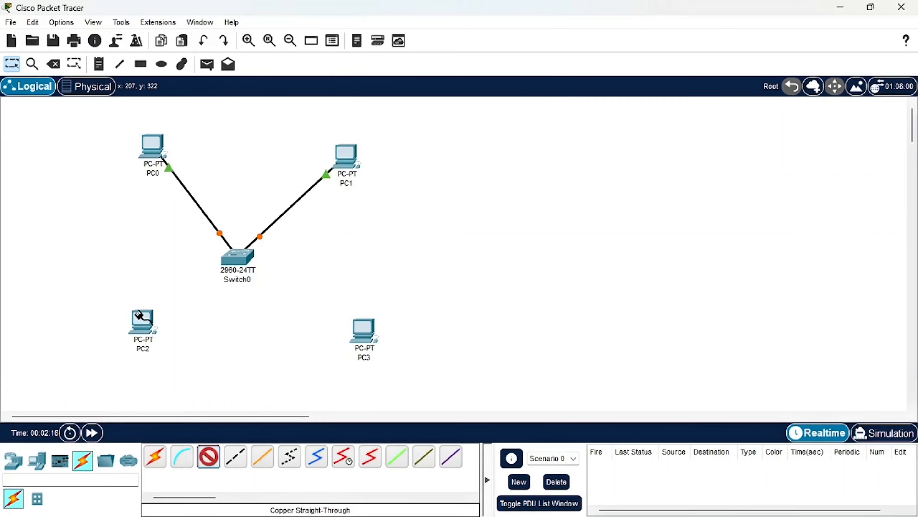
pyautogui.click(143, 320)
pyautogui.click(192, 367)
pyautogui.click(235, 259)
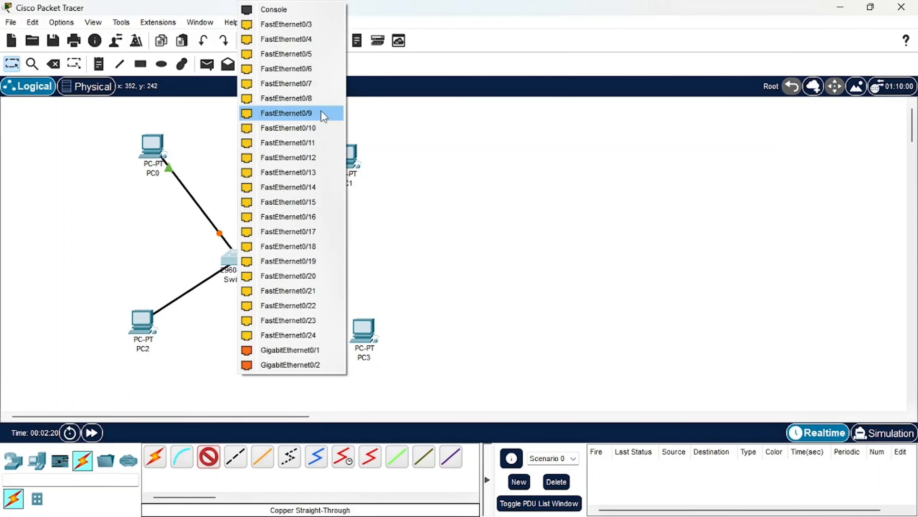
pyautogui.click(302, 24)
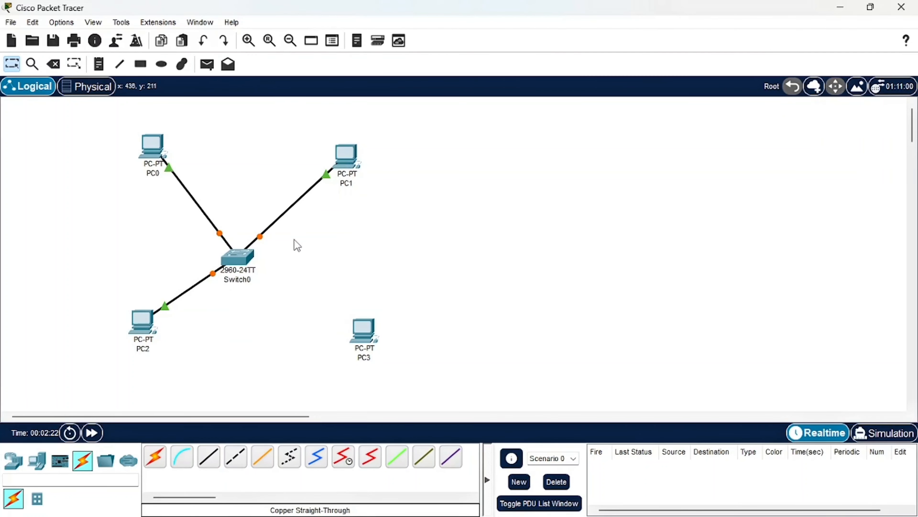
# Connect PC3's FastEthernet0 port to Switch0's FastEthernet0/4 port with a copper straight-through cable
pyautogui.click(210, 457)
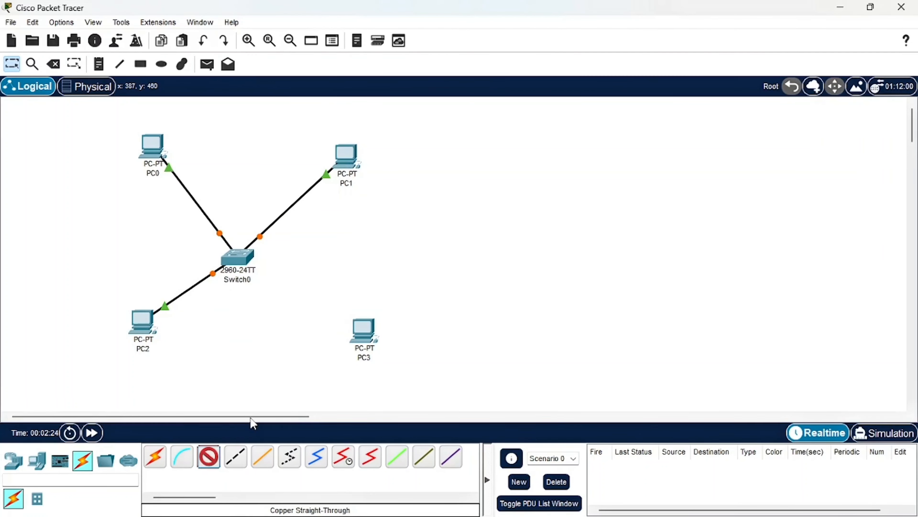
pyautogui.click(367, 331)
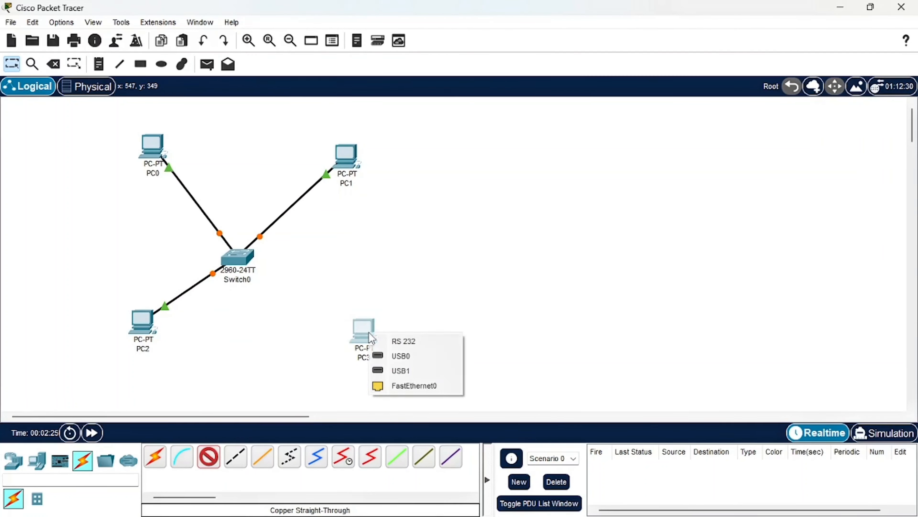
pyautogui.click(380, 386)
pyautogui.click(235, 257)
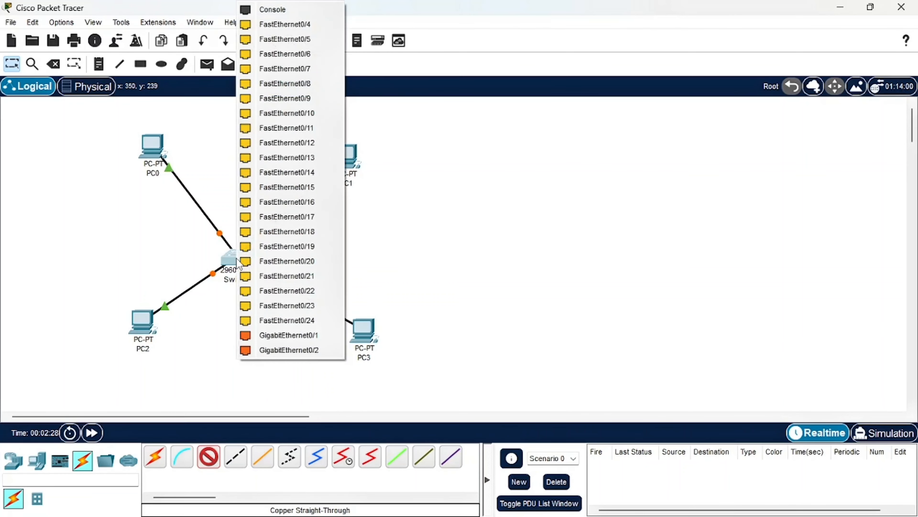
pyautogui.click(288, 24)
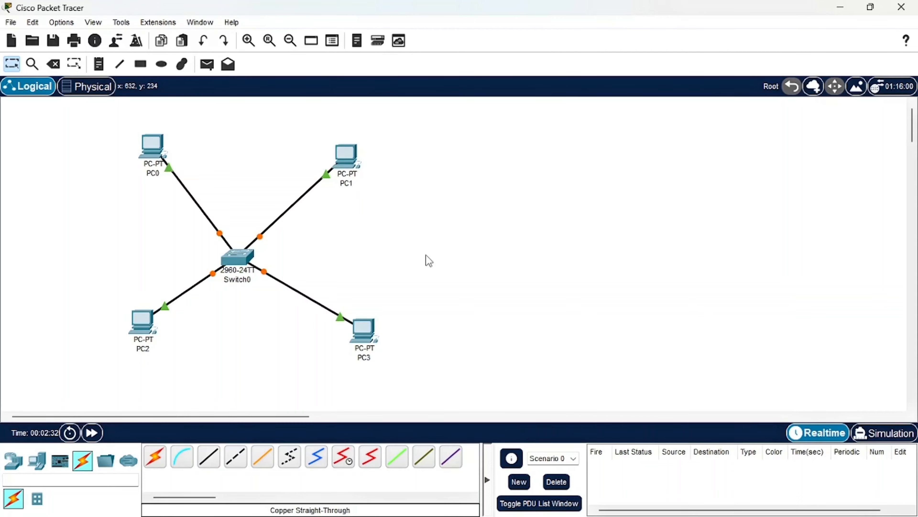
# Check the IP addressing instruction in the PDF report, and relabel PC0 as "PC0 192.168.10.1" in Packet Tracer
pyautogui.moveTo(521, 512)
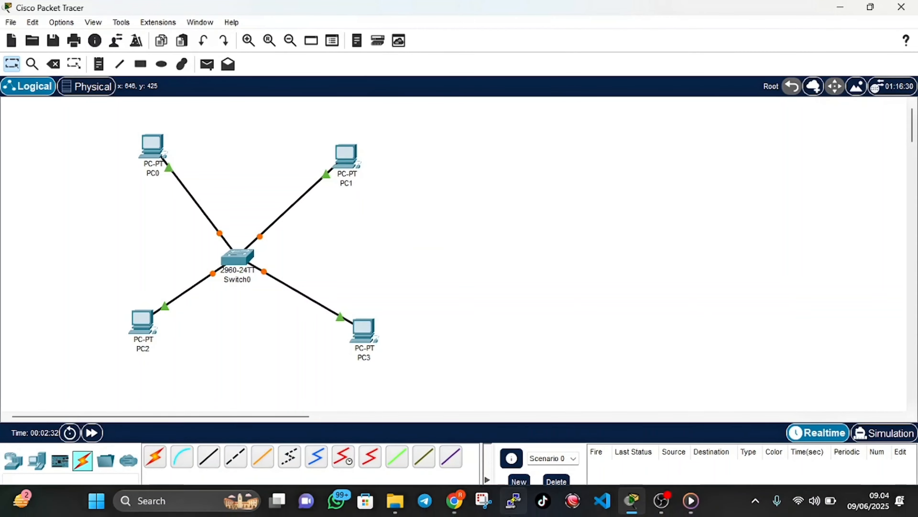
pyautogui.click(466, 510)
pyautogui.scroll(-2, 440, 308)
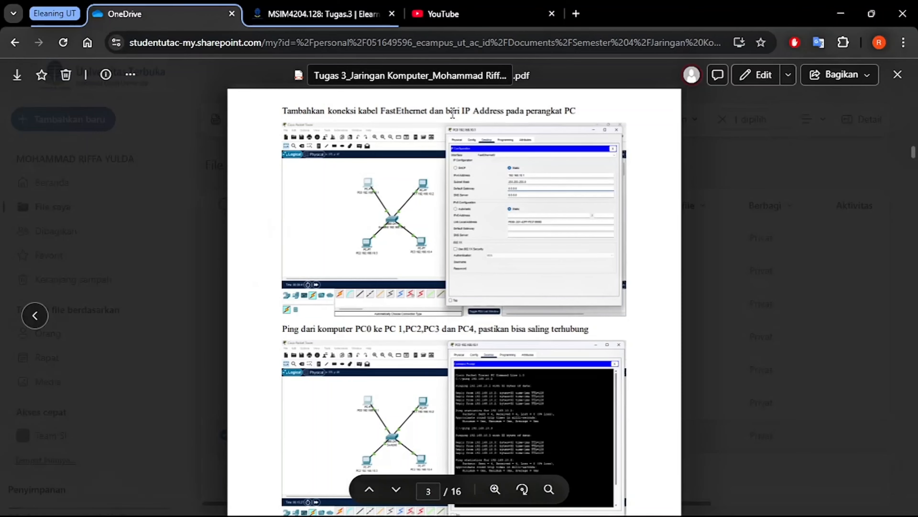
pyautogui.moveTo(601, 510)
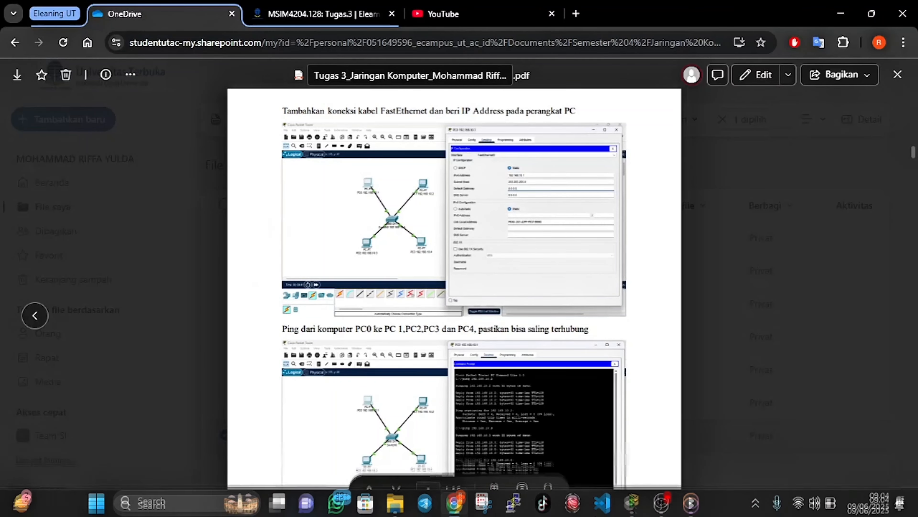
pyautogui.click(632, 502)
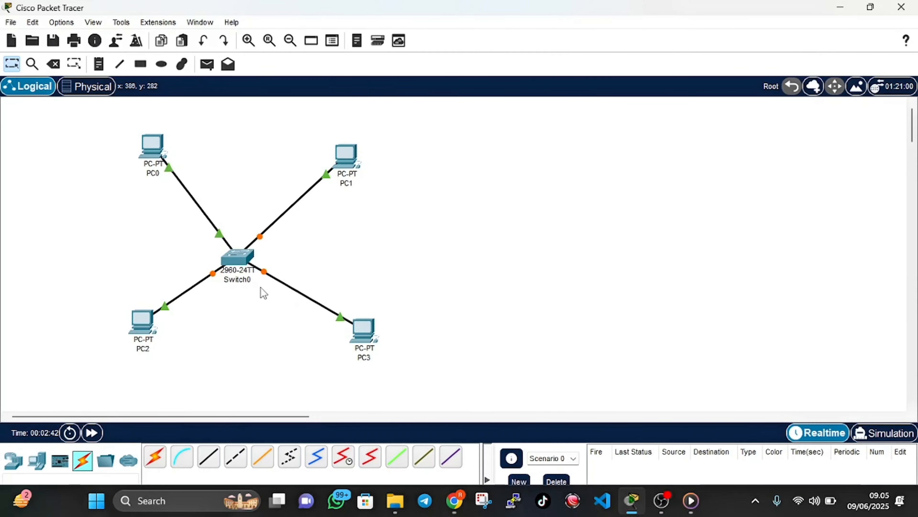
pyautogui.click(157, 176)
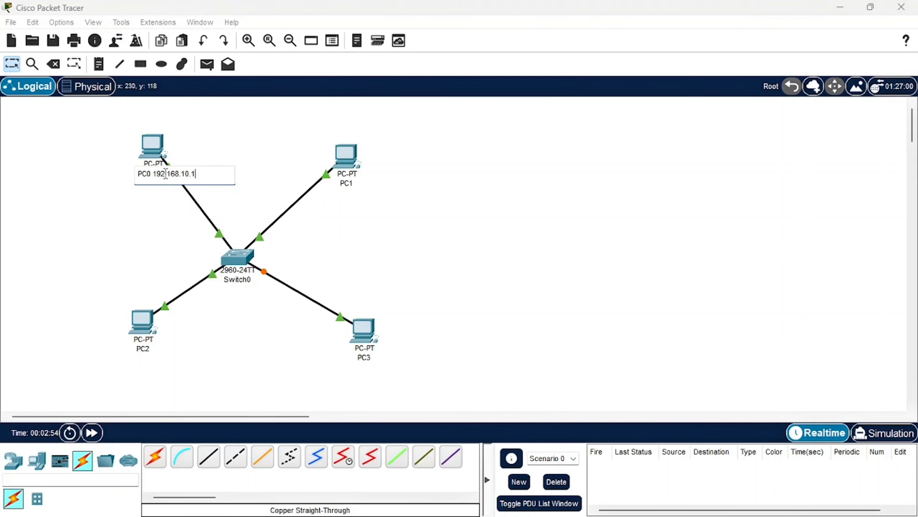
pyautogui.moveTo(155, 176); pyautogui.dragTo(195, 173)
pyautogui.click(307, 180)
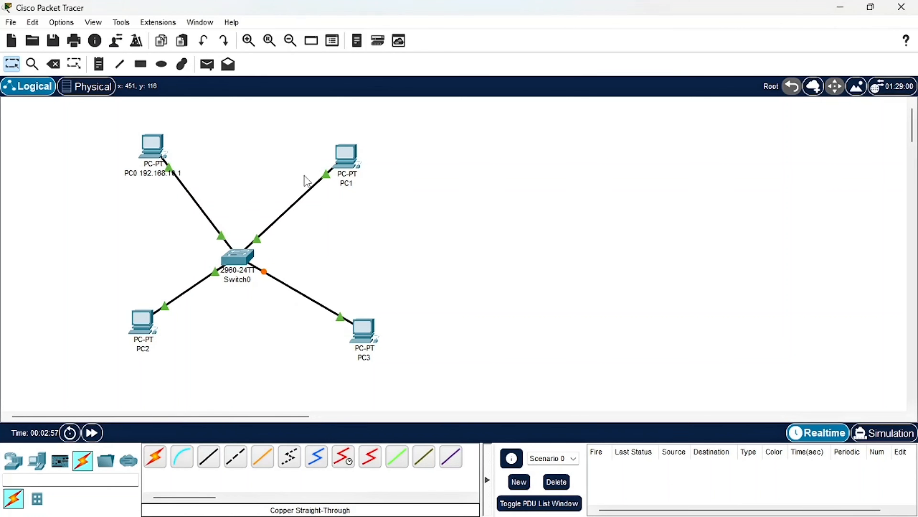
# Relabel PC1 as "PC1 192.168.10.2" in the workspace
pyautogui.click(350, 184)
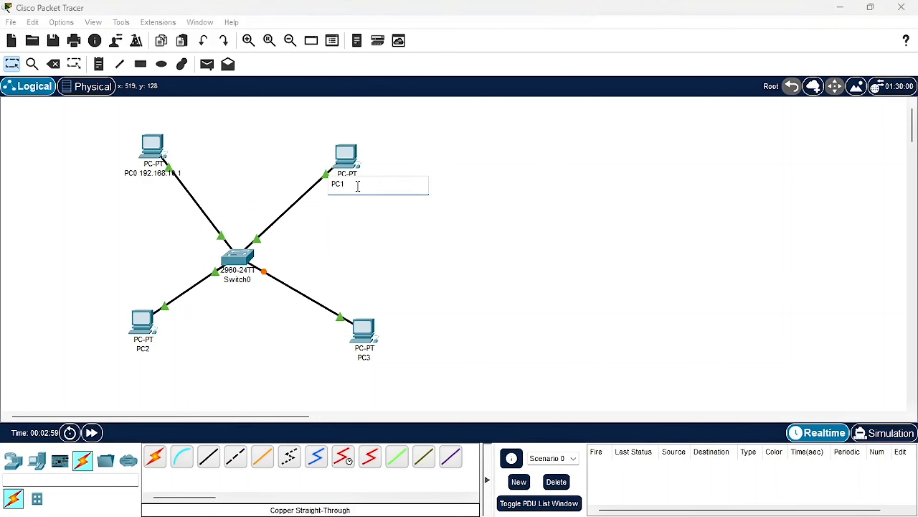
pyautogui.write('192.168.10.1')
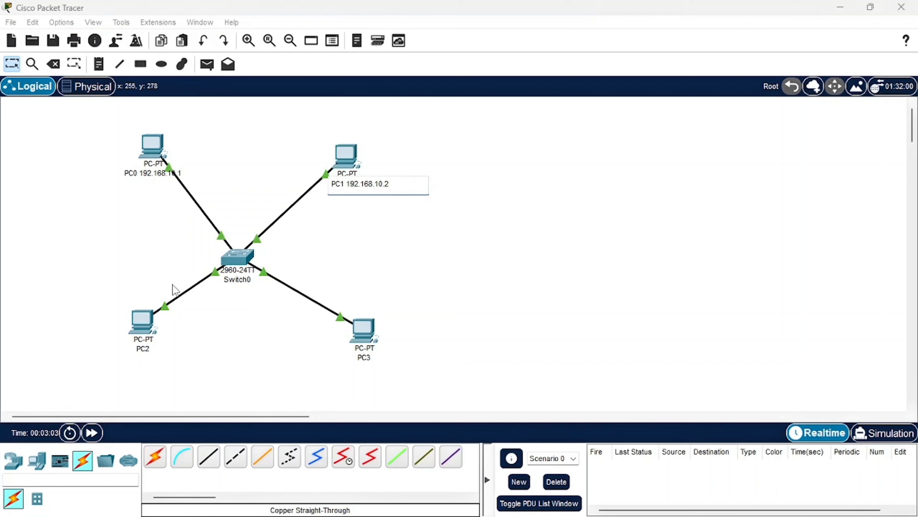
pyautogui.click(295, 262)
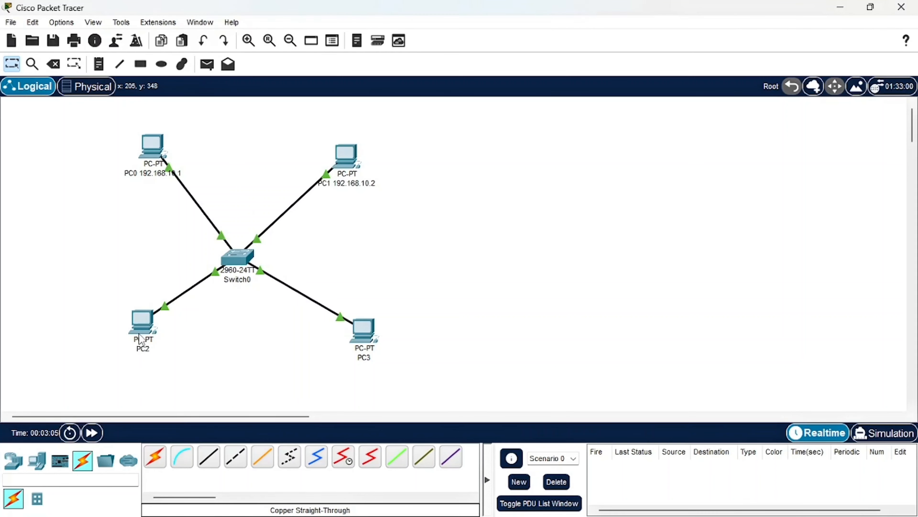
# Relabel PC2 as "PC2 192.168.10.3" in the workspace
pyautogui.click(144, 348)
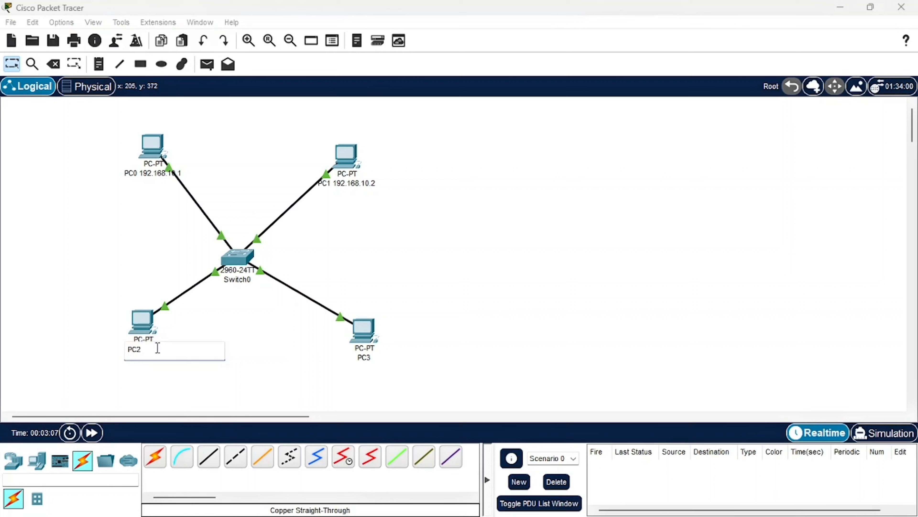
pyautogui.write('192.168.10.1')
pyautogui.click(328, 369)
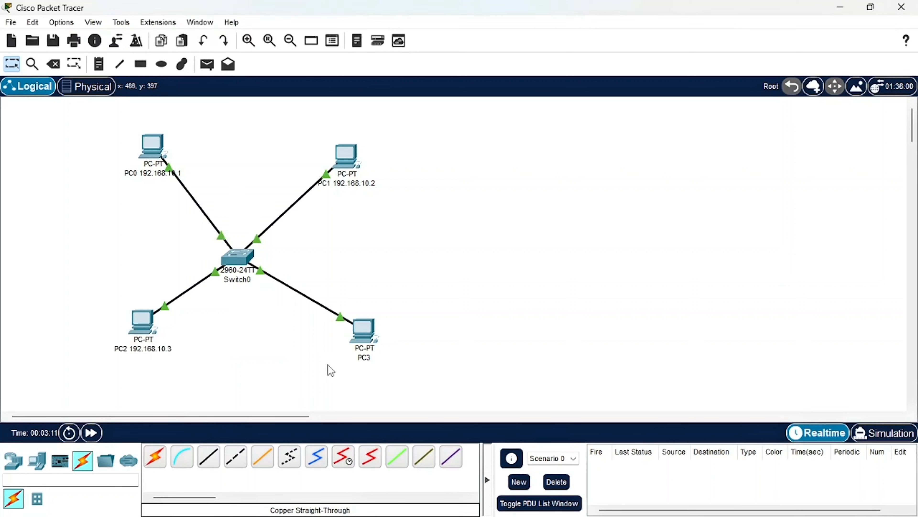
# Relabel PC3 as "PC3 192.168.10.4" in the workspace
pyautogui.click(366, 358)
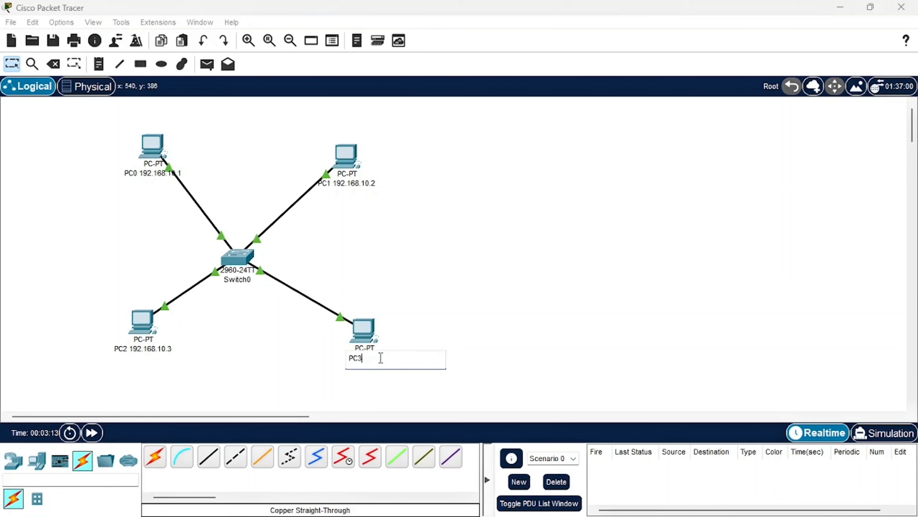
pyautogui.write('192.168.10.1')
pyautogui.press('Return')
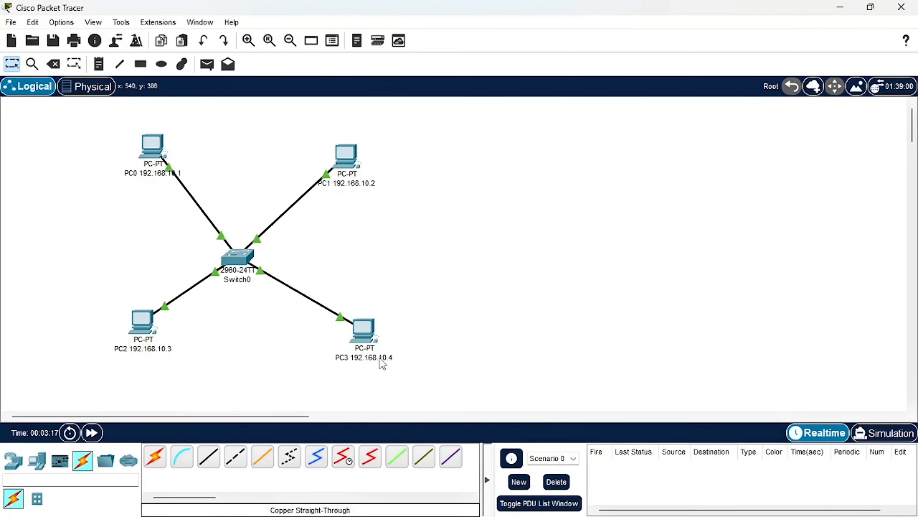
# Give PC0 the static IPv4 address 192.168.10.1 with subnet mask 255.255.255.0, and close its device window
pyautogui.click(152, 150)
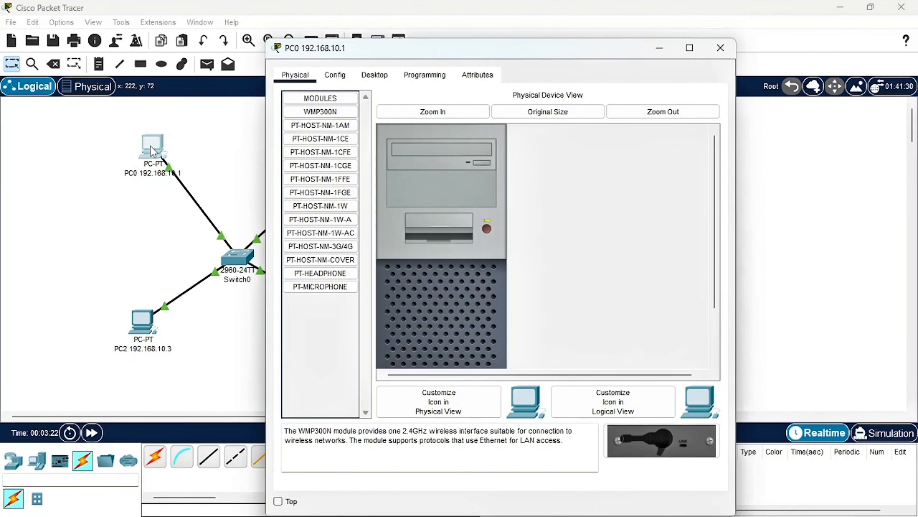
pyautogui.click(375, 74)
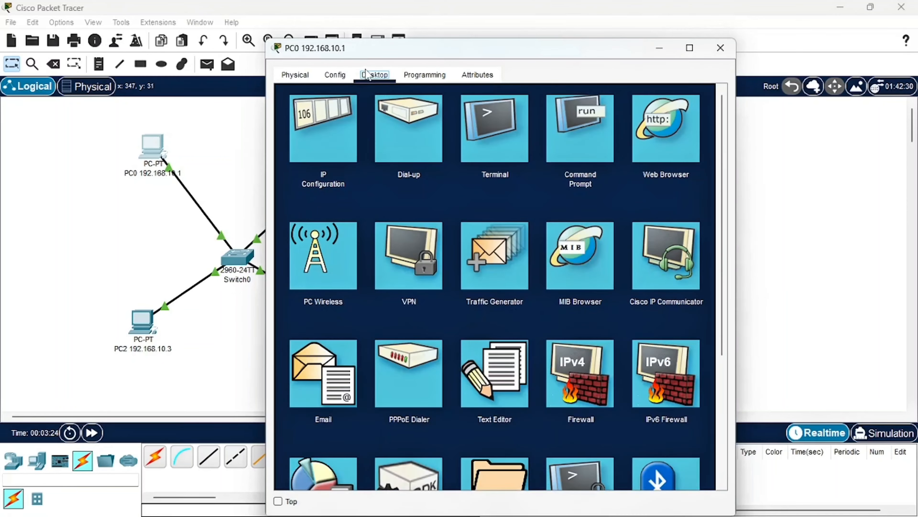
pyautogui.click(321, 145)
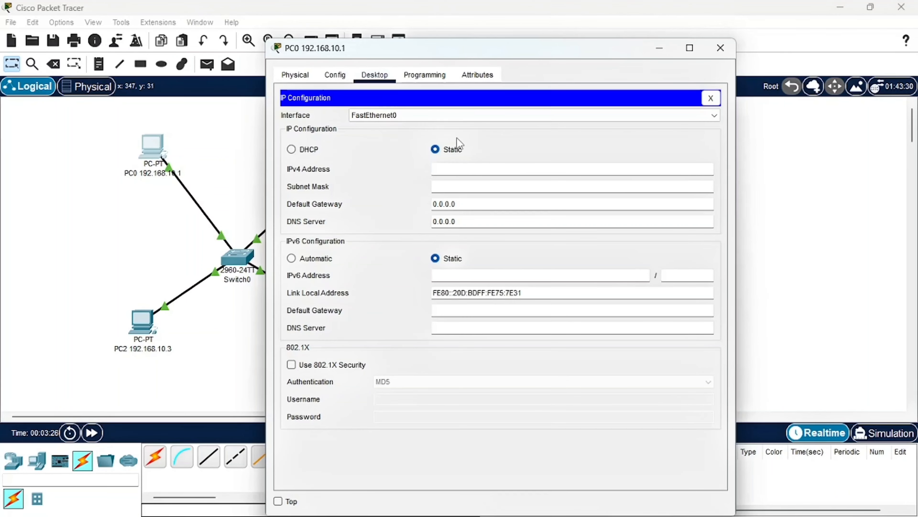
pyautogui.click(447, 167)
pyautogui.write('192.168.10.1')
pyautogui.click(471, 186)
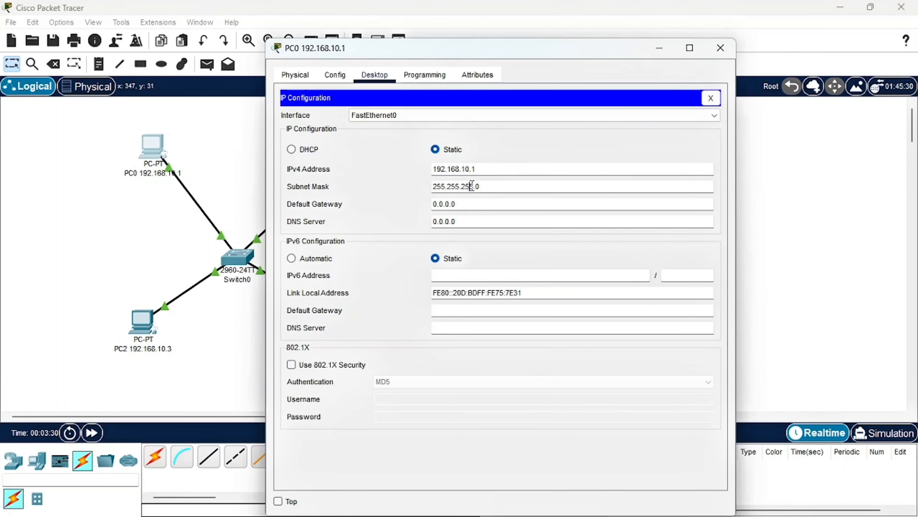
pyautogui.click(721, 48)
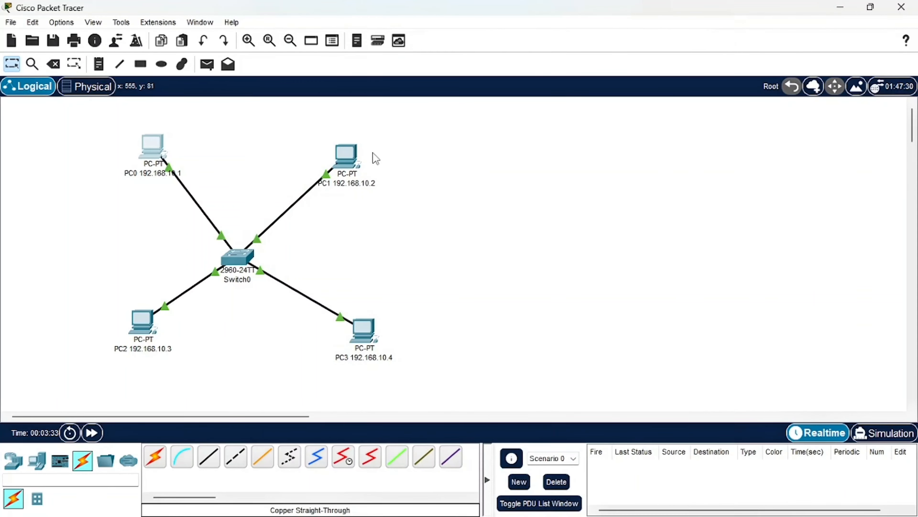
# Give PC1 the static IPv4 address 192.168.10.2 with subnet mask 255.255.255.0, and close its device window
pyautogui.click(353, 163)
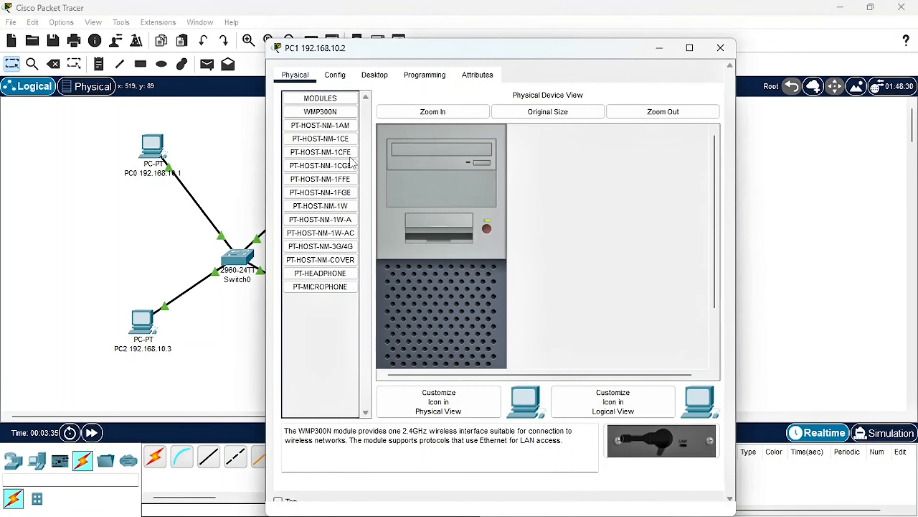
pyautogui.click(386, 76)
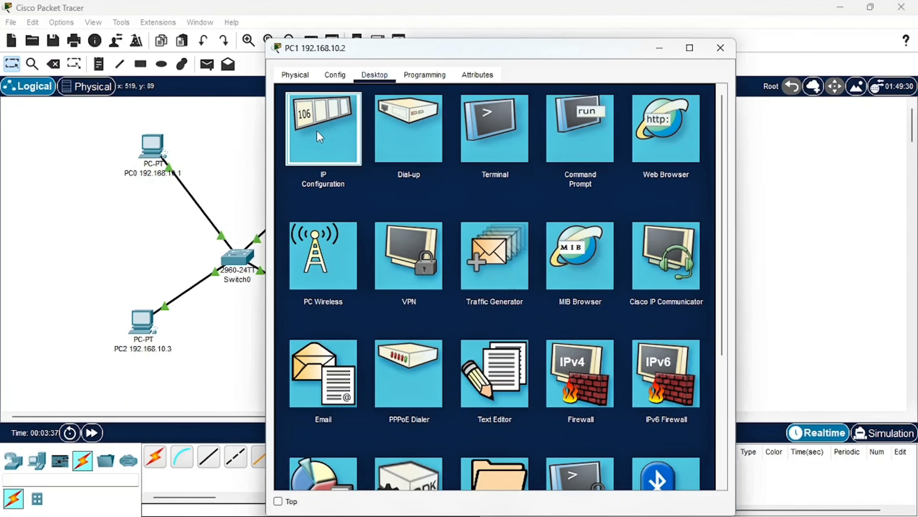
pyautogui.click(323, 130)
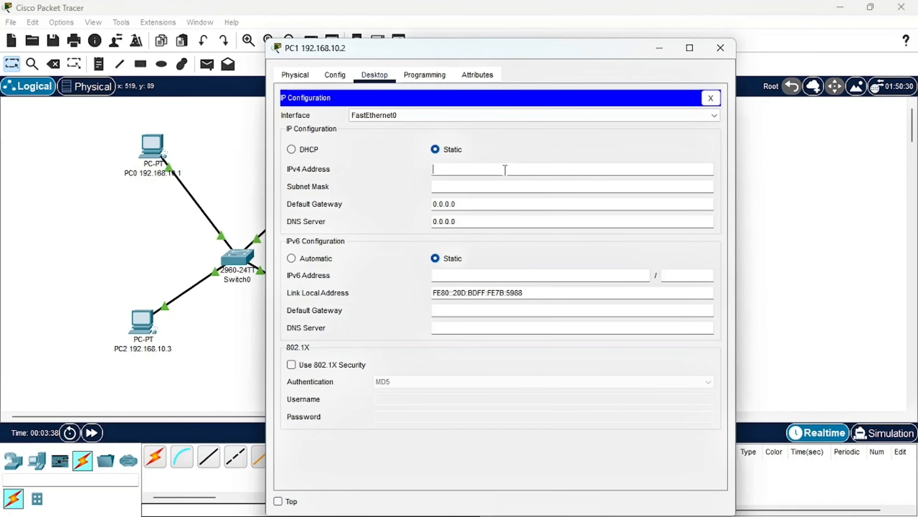
pyautogui.write('192.168.10.1')
pyautogui.click(468, 185)
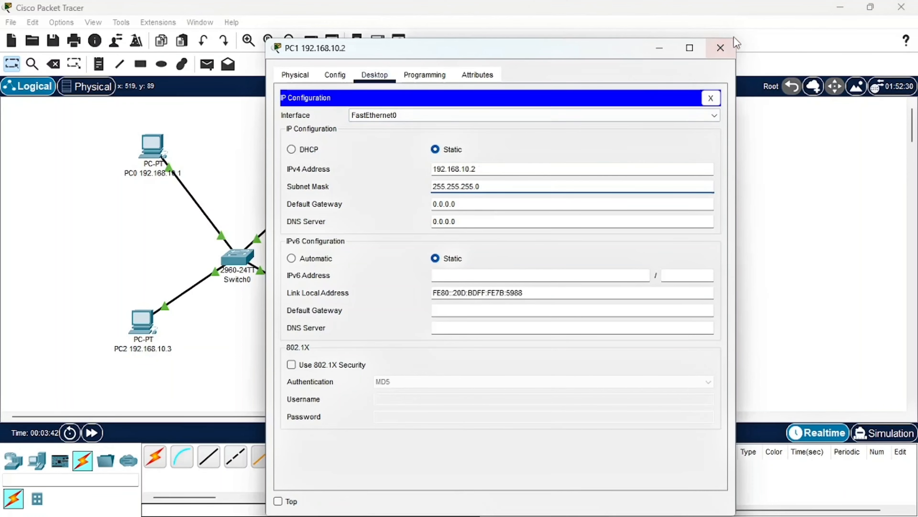
pyautogui.click(721, 48)
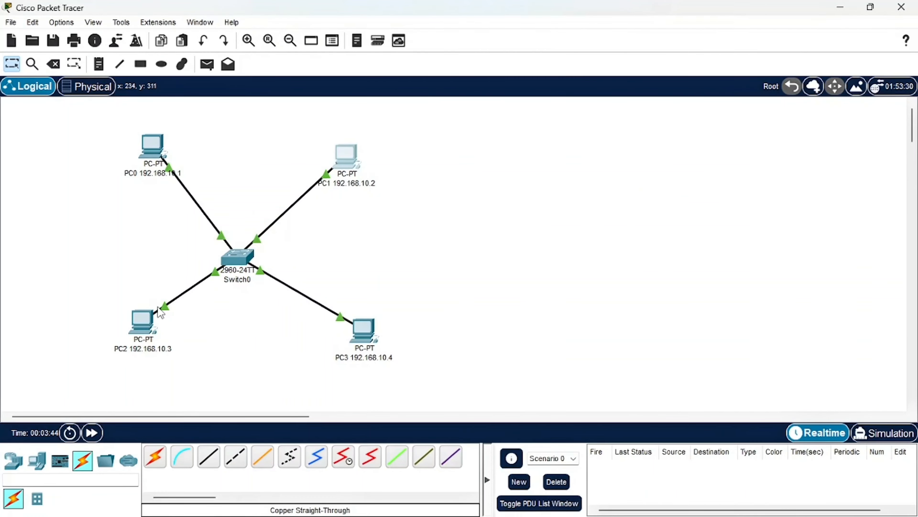
# Give PC2 the static IPv4 address 192.168.10.3 with subnet mask 255.255.255.0, and close its device window
pyautogui.click(151, 319)
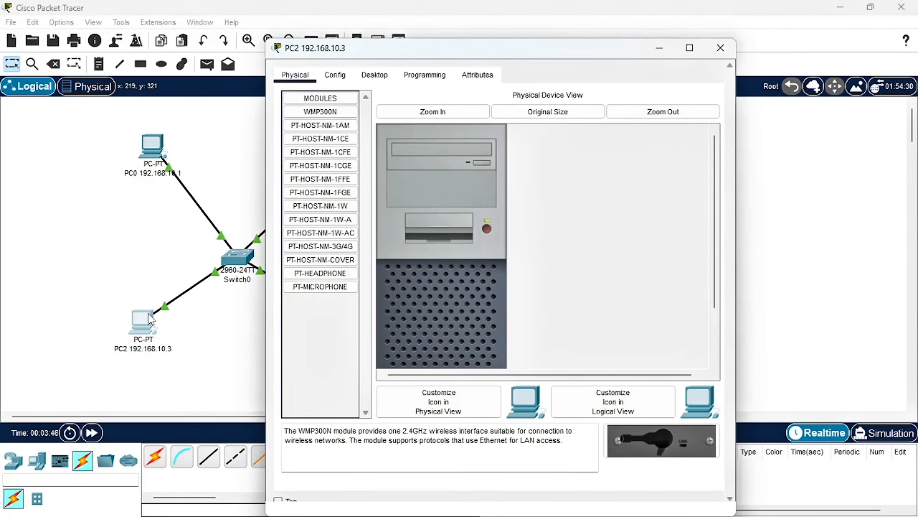
pyautogui.click(375, 77)
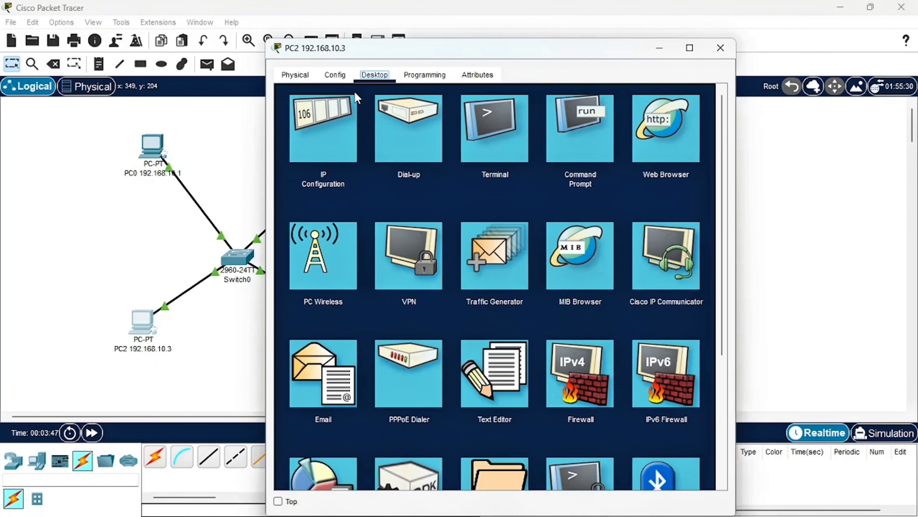
pyautogui.click(331, 126)
pyautogui.click(497, 170)
pyautogui.write('192.168.10.1')
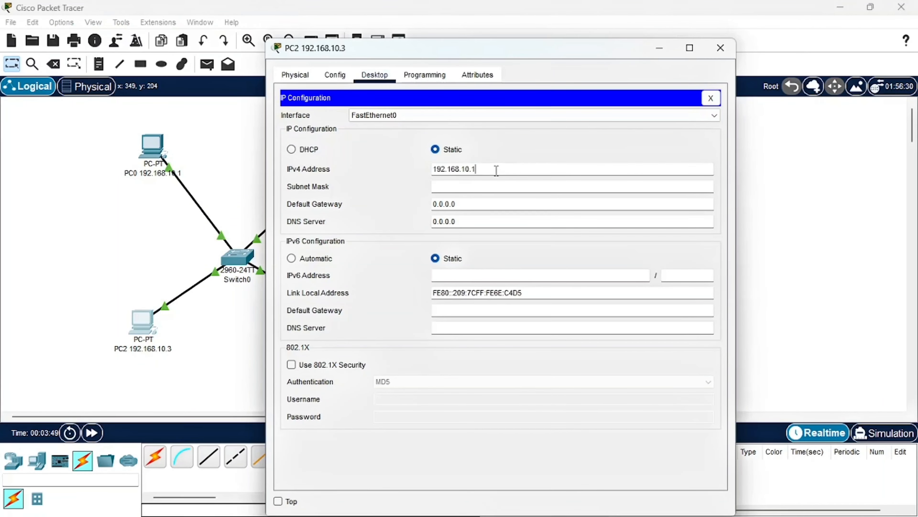
pyautogui.click(485, 184)
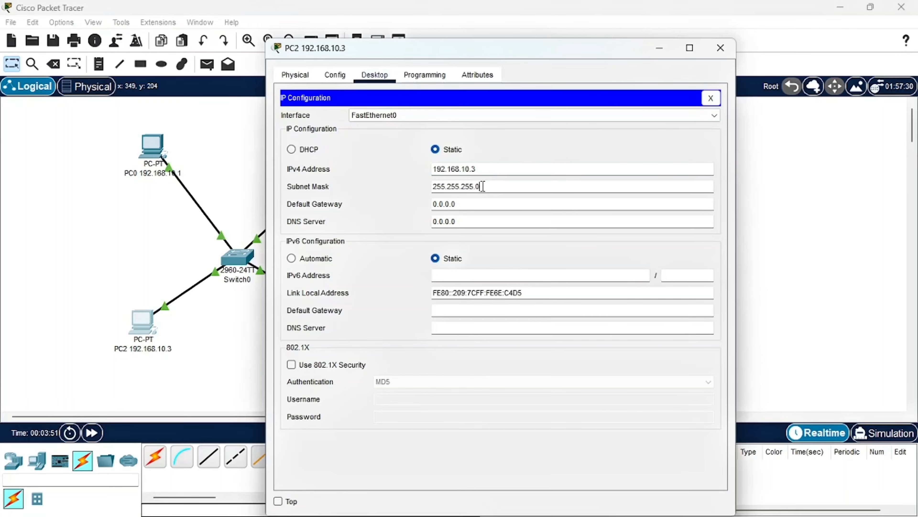
pyautogui.click(721, 48)
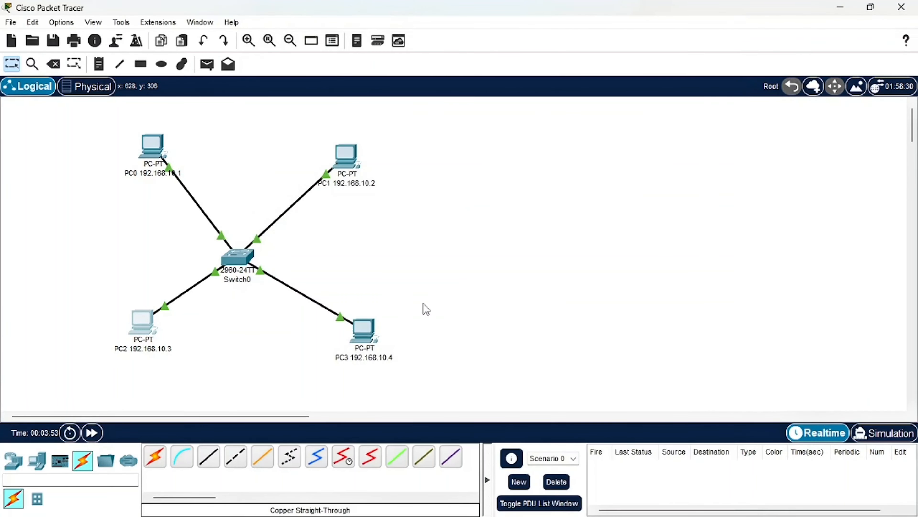
# Give PC3 the static IPv4 address 192.168.10.4 with subnet mask 255.255.255.0, and close its device window
pyautogui.click(365, 336)
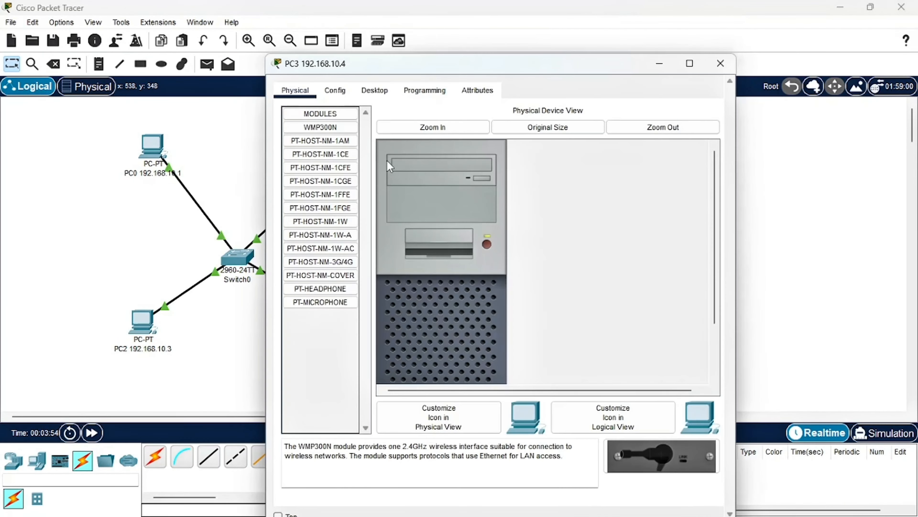
pyautogui.click(374, 90)
pyautogui.click(344, 152)
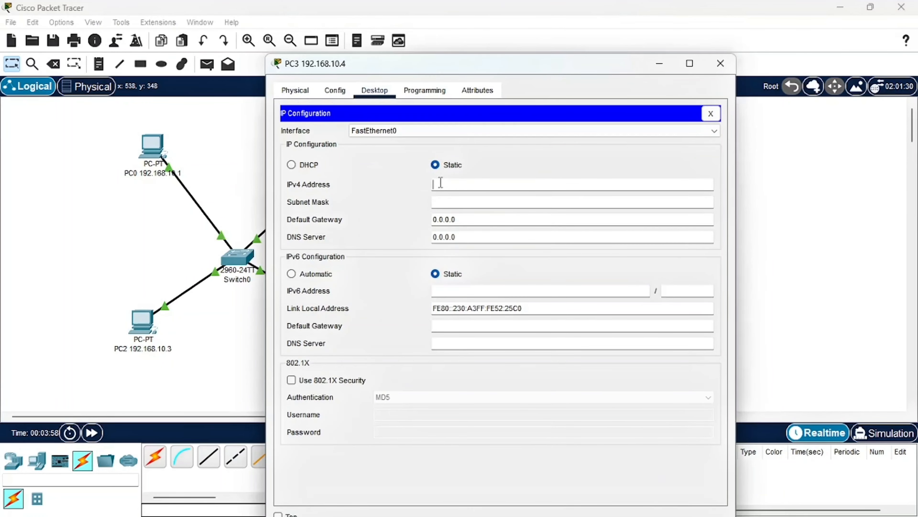
pyautogui.write('192.168.10.1')
pyautogui.click(441, 201)
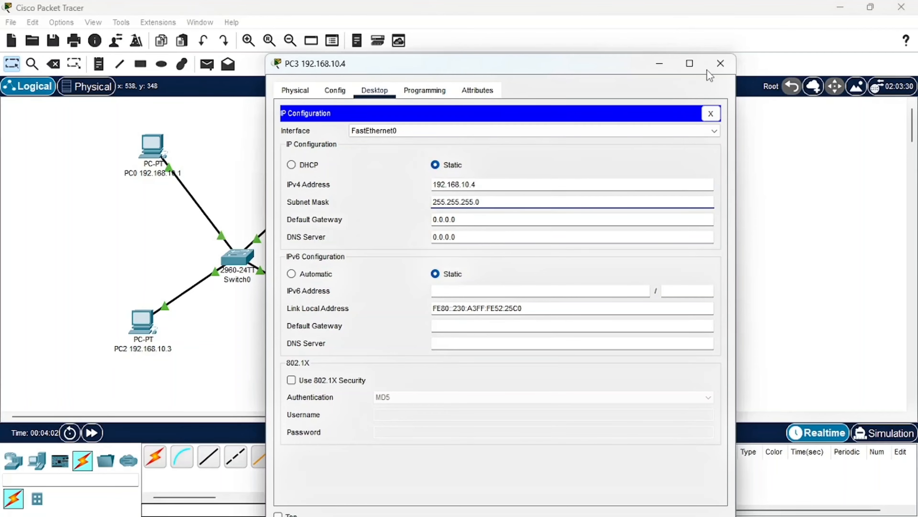
pyautogui.click(720, 63)
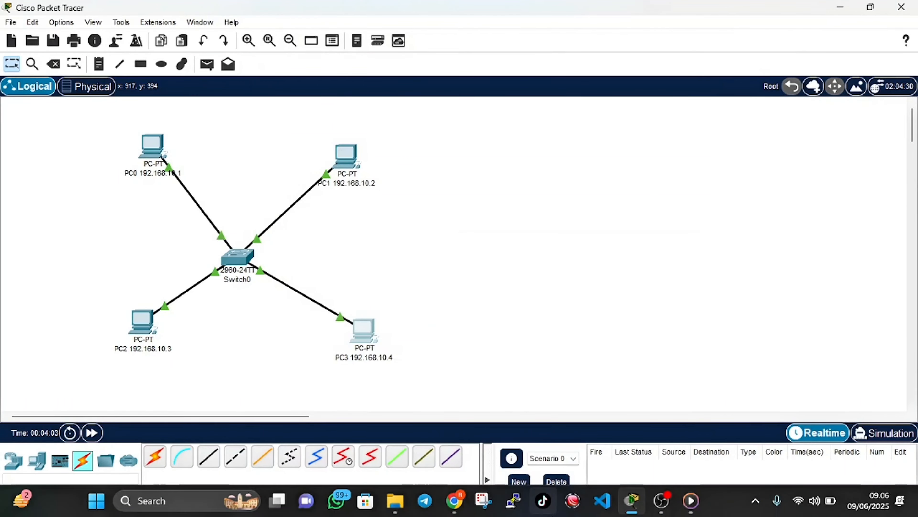
# Check the ping test instruction in the PDF report in Chrome, and open PC0's Command Prompt in Packet Tracer
pyautogui.click(455, 503)
pyautogui.scroll(-1, 417, 354)
pyautogui.scroll(-1, 398, 341)
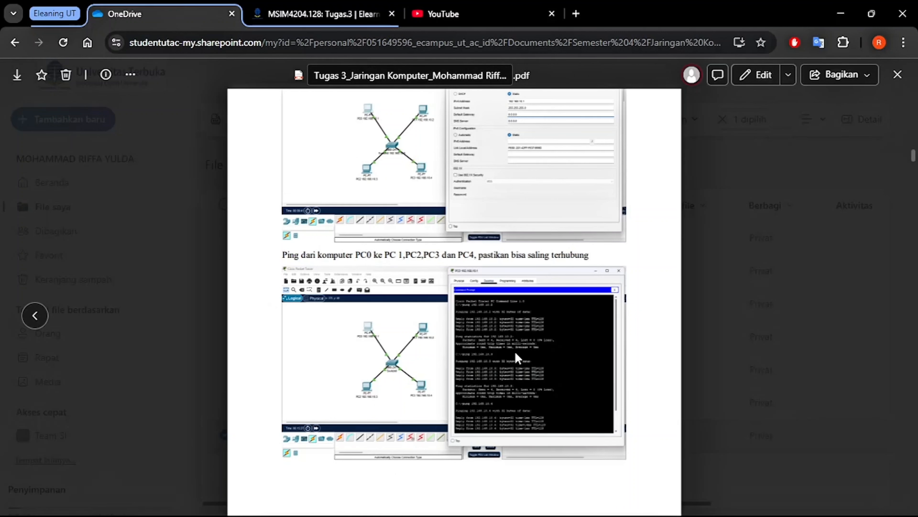
pyautogui.moveTo(615, 515)
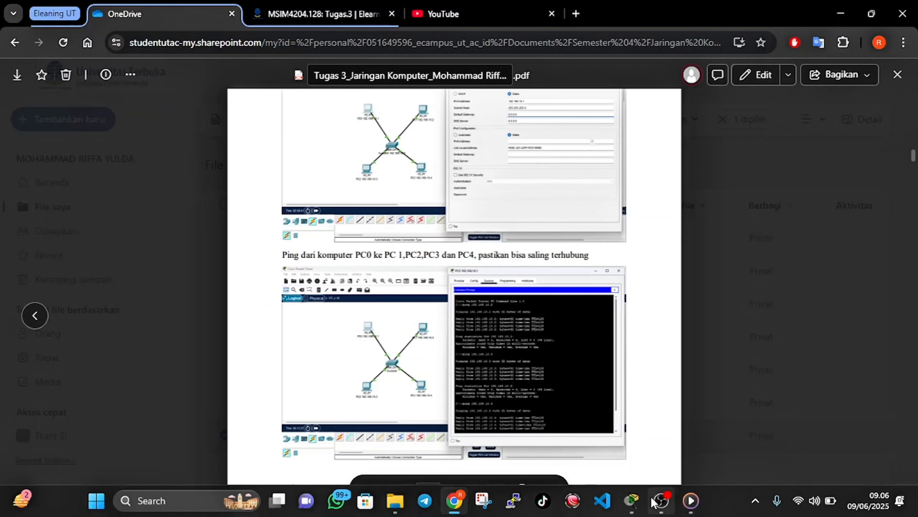
pyautogui.click(639, 504)
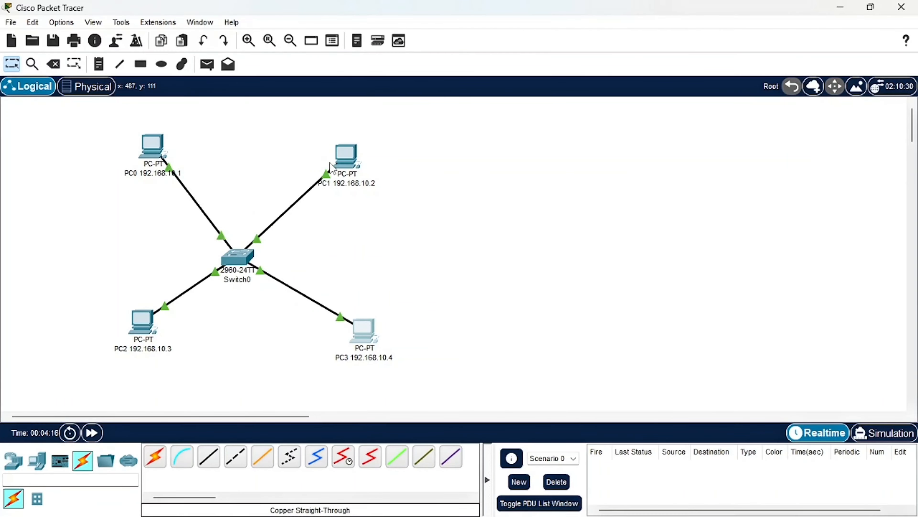
pyautogui.click(151, 144)
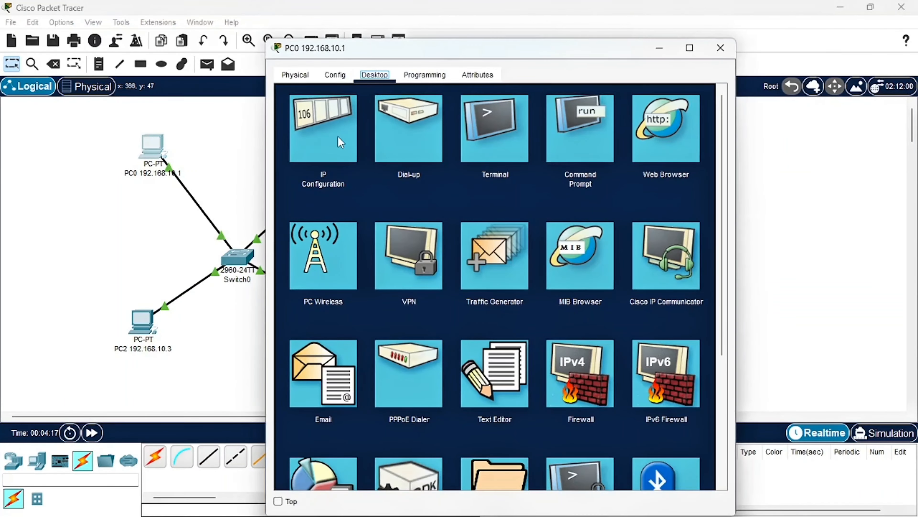
pyautogui.click(580, 125)
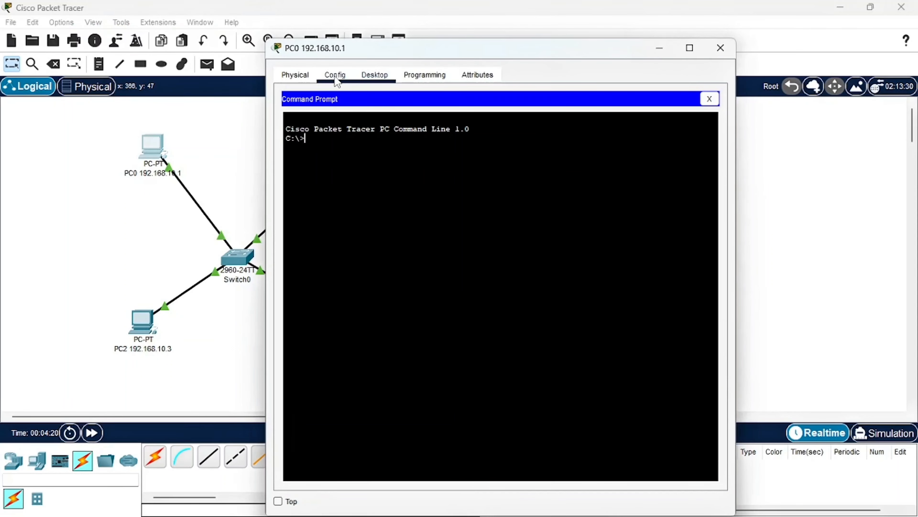
pyautogui.click(361, 82)
pyautogui.click(335, 74)
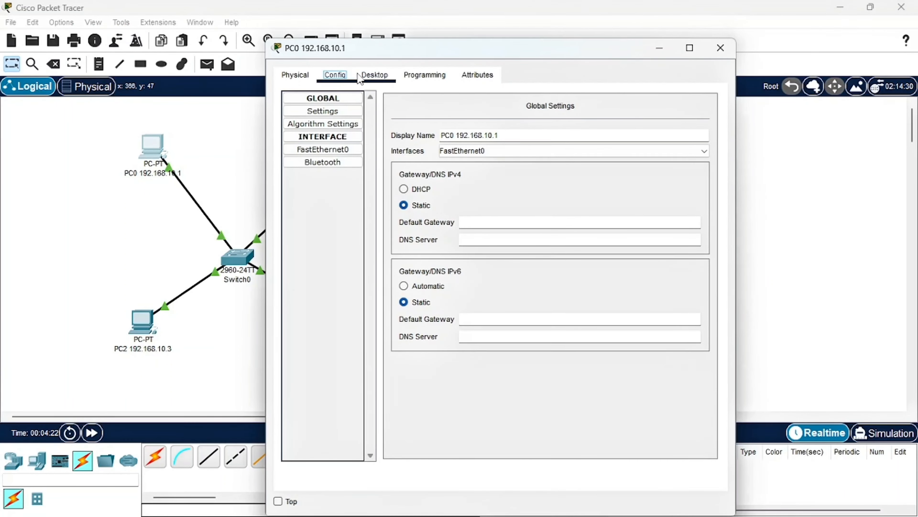
pyautogui.click(375, 76)
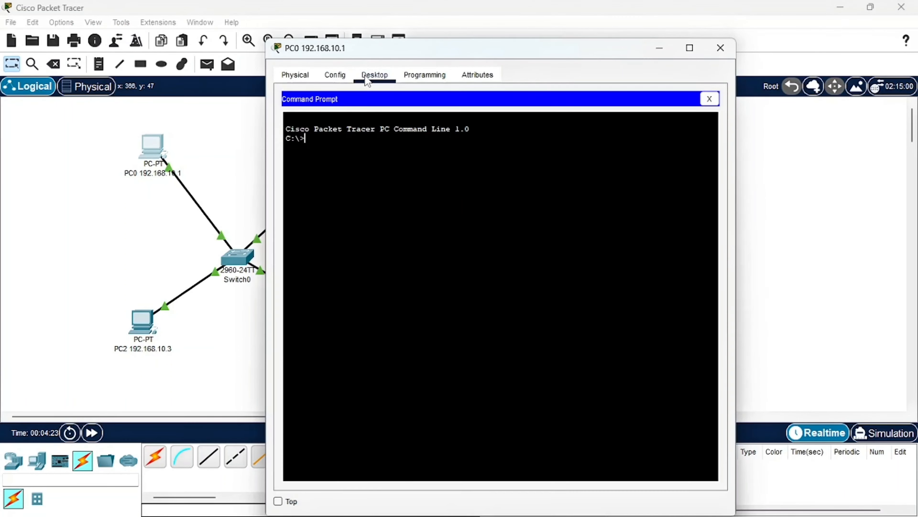
pyautogui.click(709, 99)
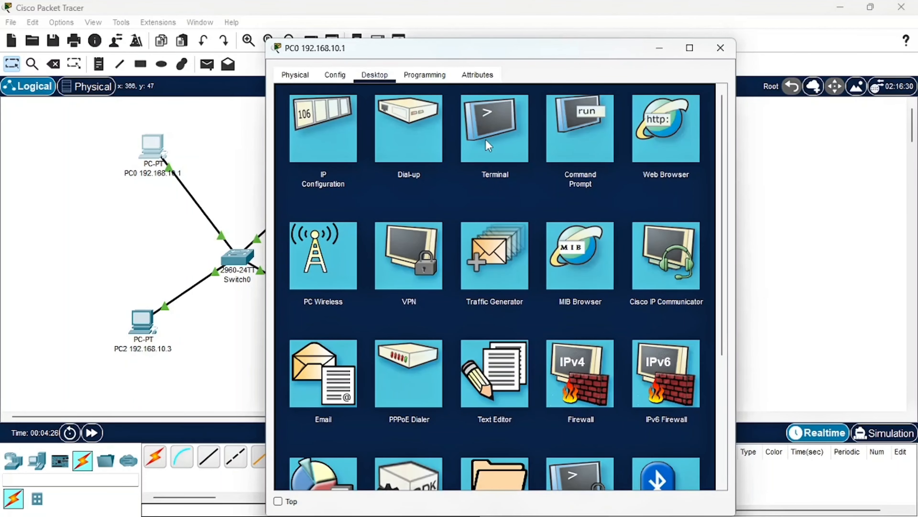
pyautogui.click(569, 150)
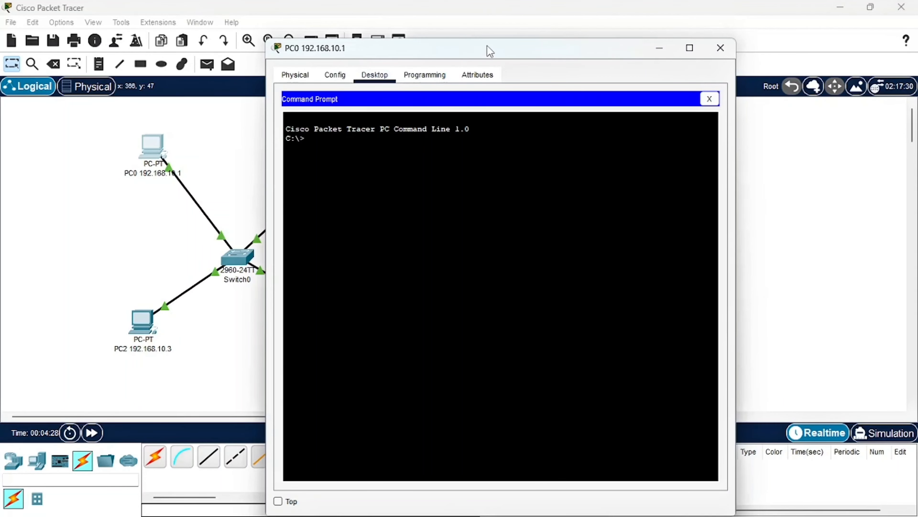
# Run ipconfig in PC0's Command Prompt and check its IPv4 address
pyautogui.moveTo(489, 51); pyautogui.dragTo(667, 27)
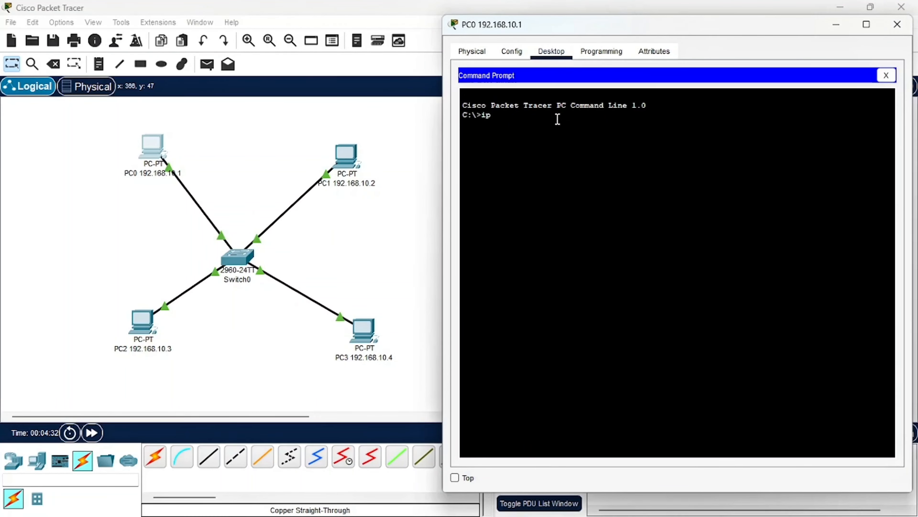
pyautogui.write('ipconfig')
pyautogui.press('Return')
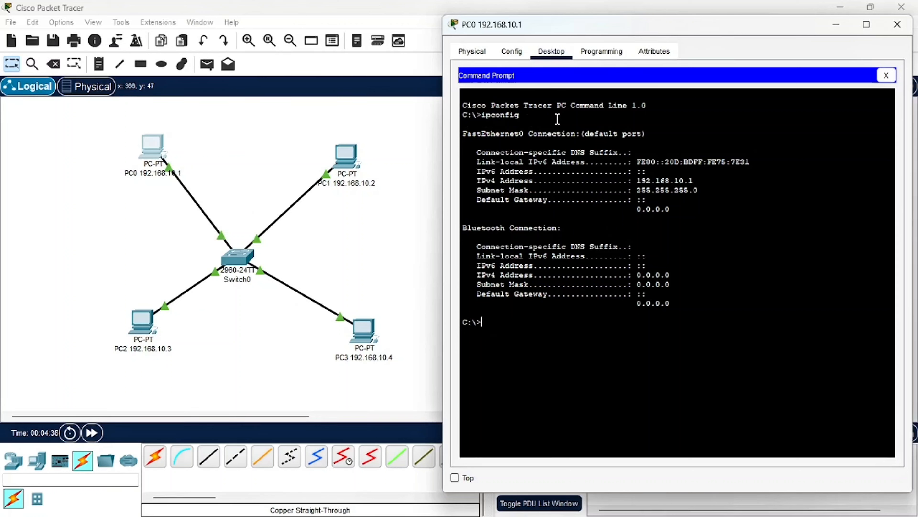
pyautogui.moveTo(694, 180); pyautogui.dragTo(637, 182)
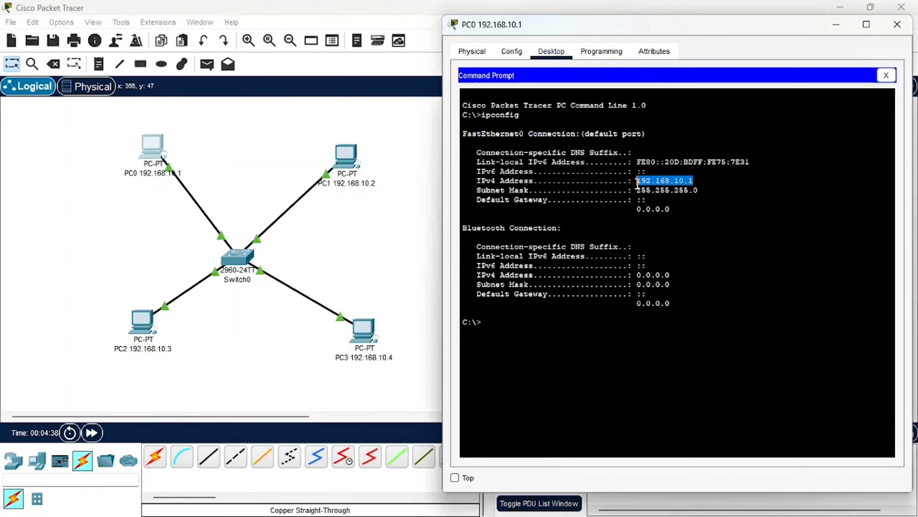
pyautogui.click(501, 317)
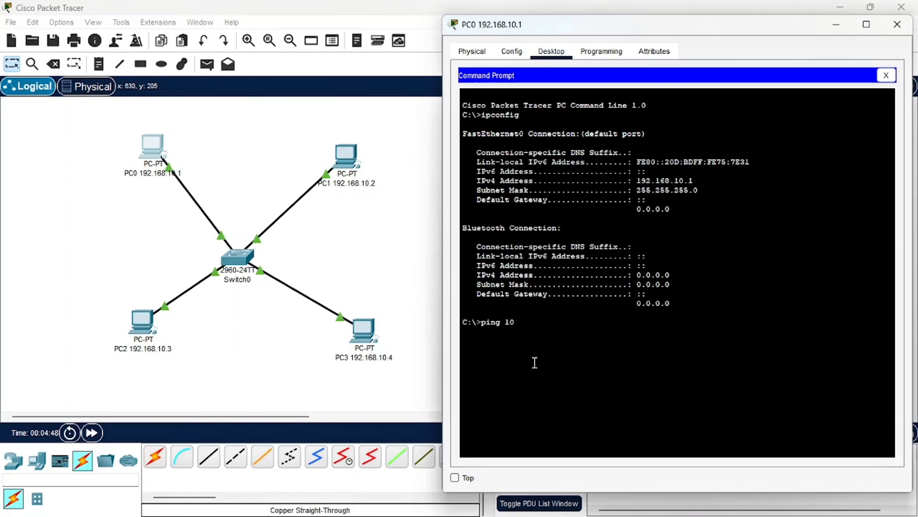
# Ping PC1 at 192.168.10.2 from PC0's Command Prompt
pyautogui.press('BackSpace')
pyautogui.write('92.168.10.2')
pyautogui.press('Return')
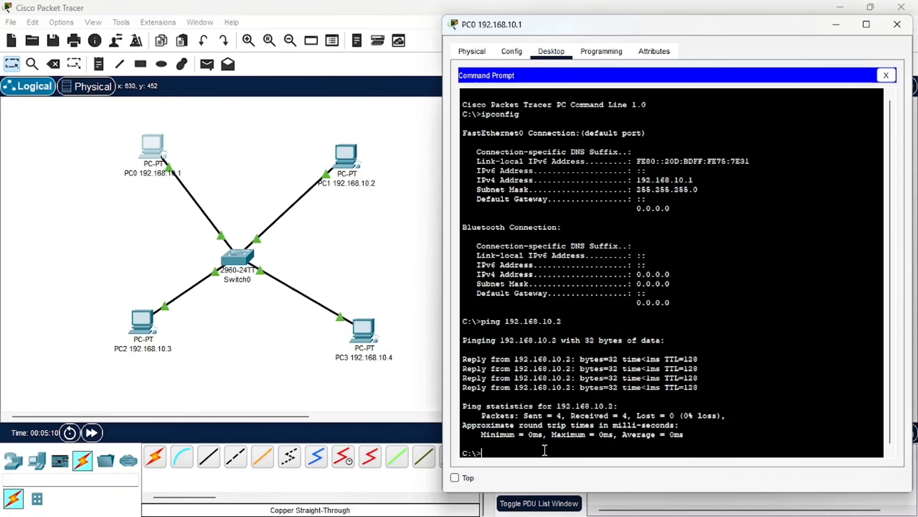
# Ping 192.168.10.3 and 192.168.10.4 from PC0, and close its device window
pyautogui.write('ping 192.168.10.3')
pyautogui.press('Return')
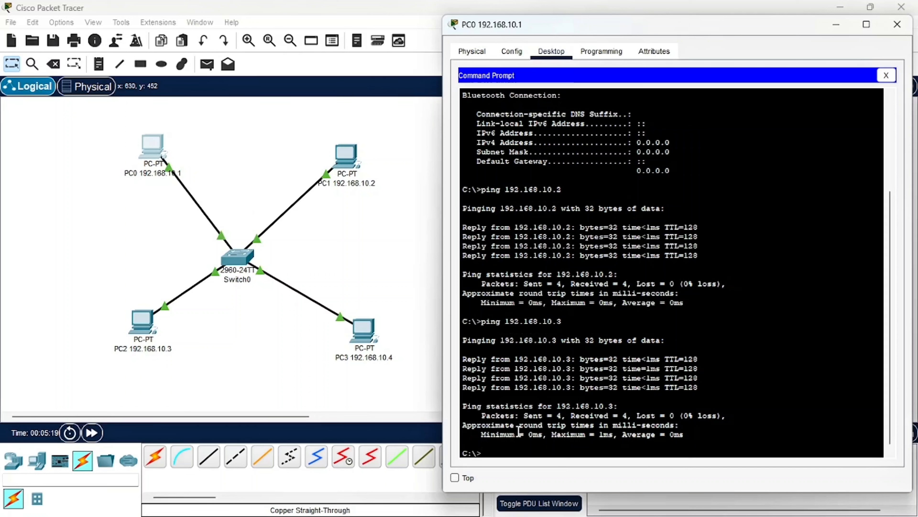
pyautogui.press('Up')
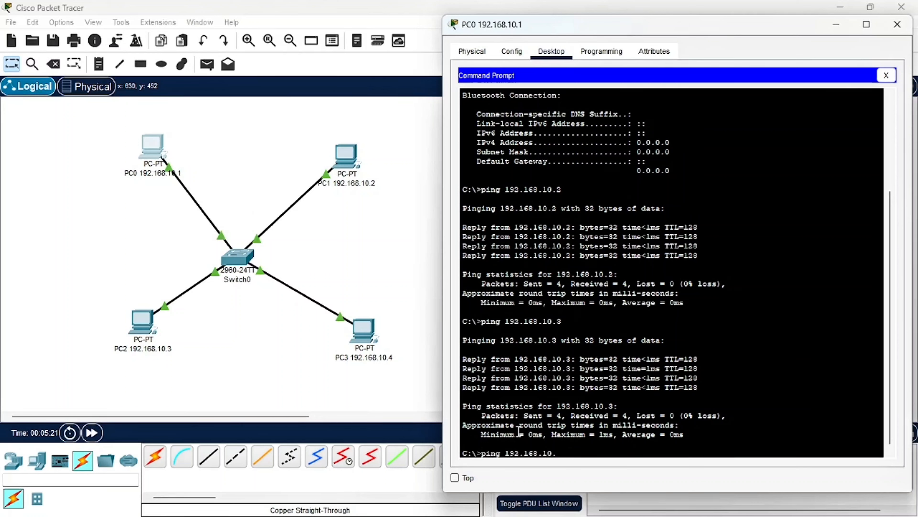
pyautogui.write('4')
pyautogui.press('Return')
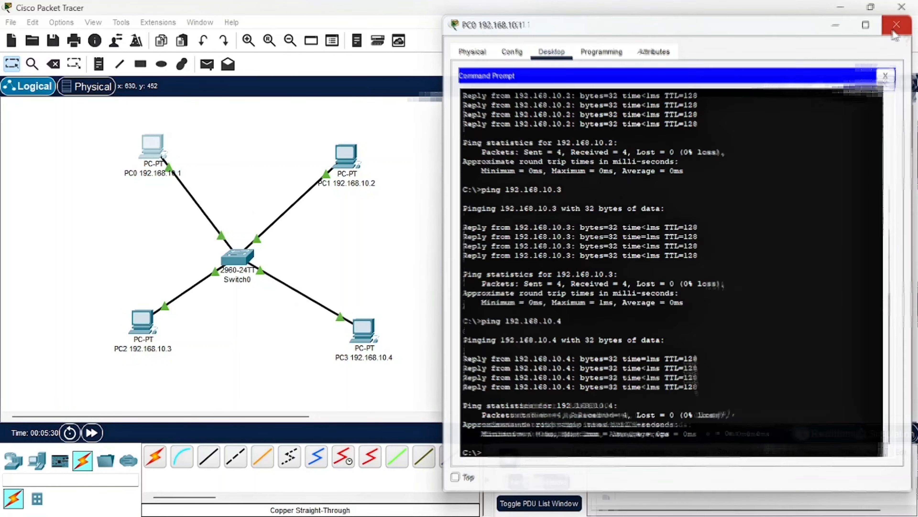
pyautogui.click(894, 31)
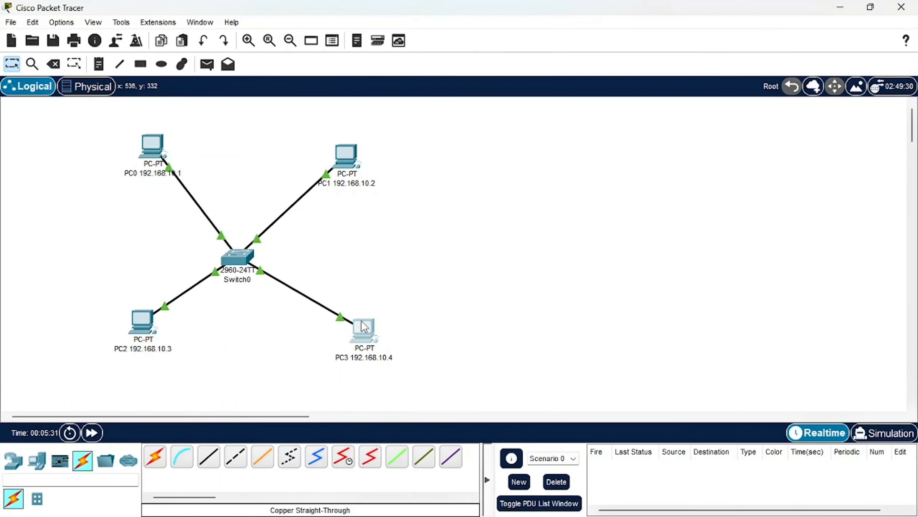
# Open PC3's Command Prompt, run ipconfig, and place the window clear of the network topology
pyautogui.click(365, 326)
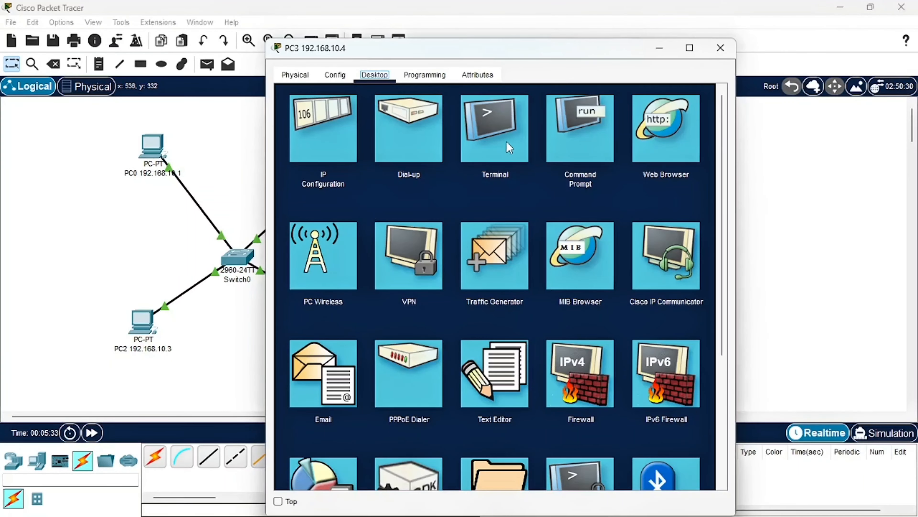
pyautogui.click(586, 137)
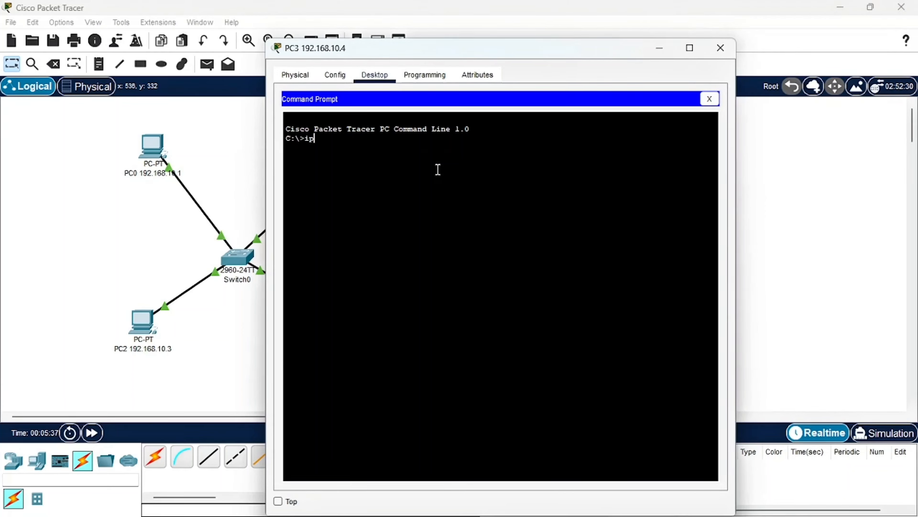
pyautogui.write('ipconfig')
pyautogui.press('Return')
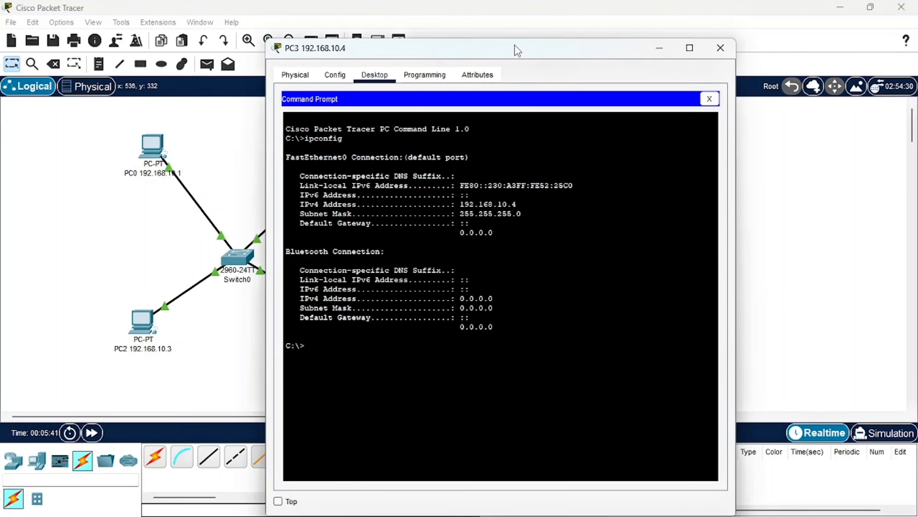
pyautogui.click(689, 48)
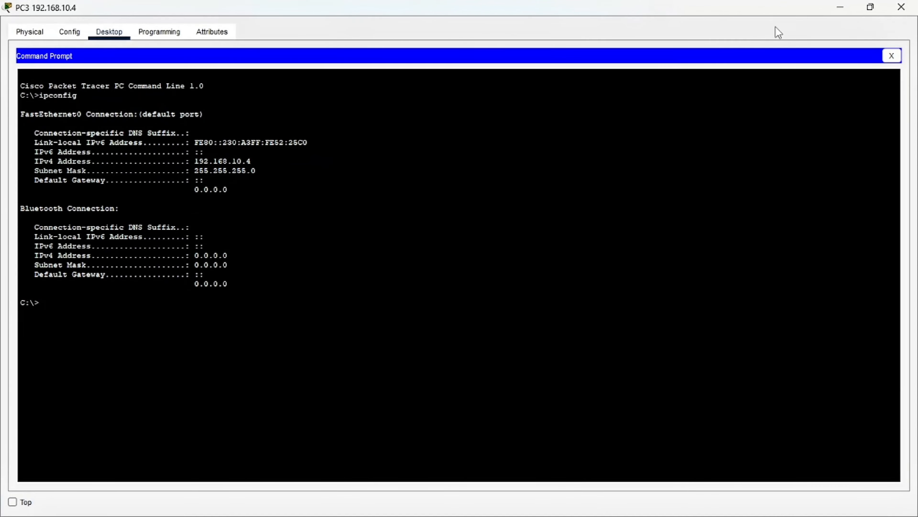
pyautogui.click(870, 6)
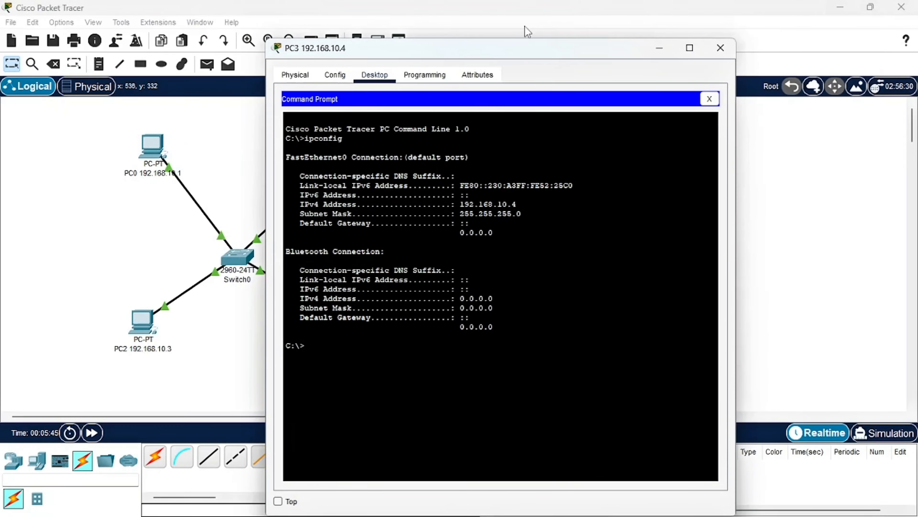
pyautogui.moveTo(478, 51); pyautogui.dragTo(660, 34)
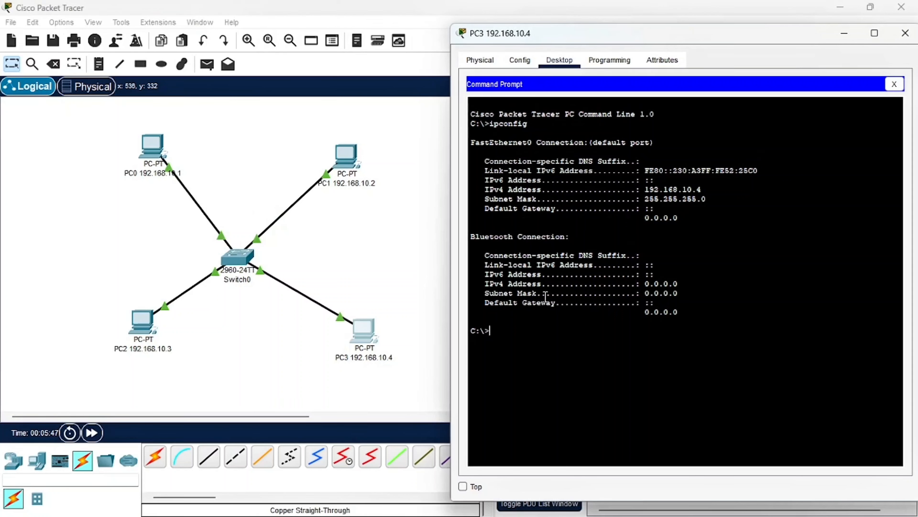
# Ping PC0 at 192.168.10.1 from PC3's Command Prompt, and close PC3's device window
pyautogui.write('ping 192.168.10.1')
pyautogui.press('Return')
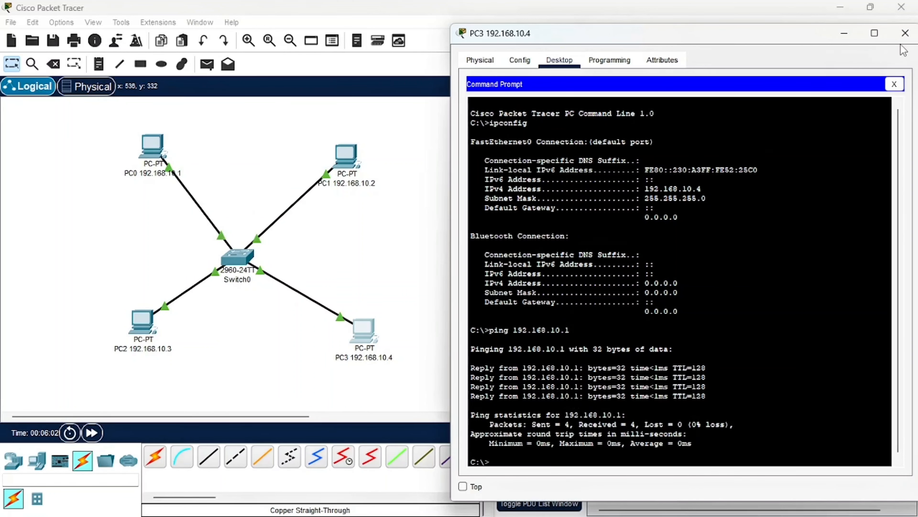
pyautogui.click(906, 34)
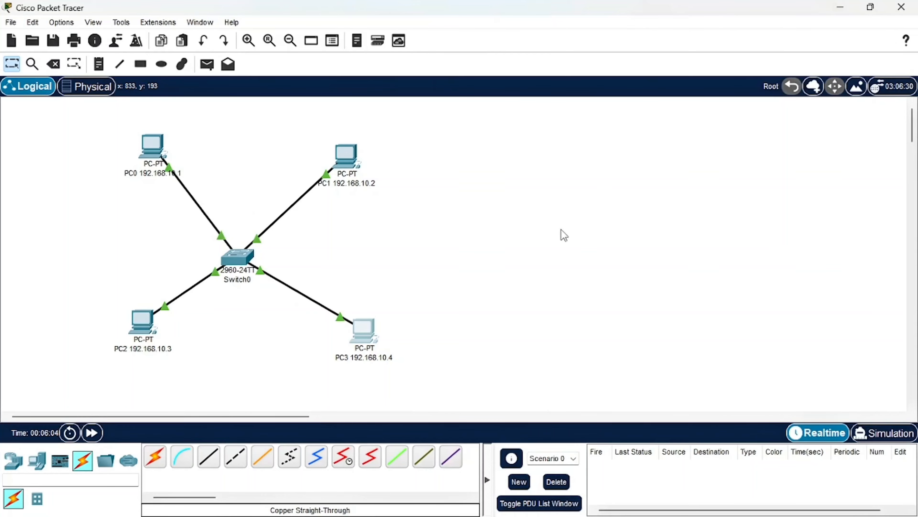
# Switch to the PDF report in Chrome and read the Soal No.2 instructions for the HTTP server network with four PCs
pyautogui.moveTo(517, 516)
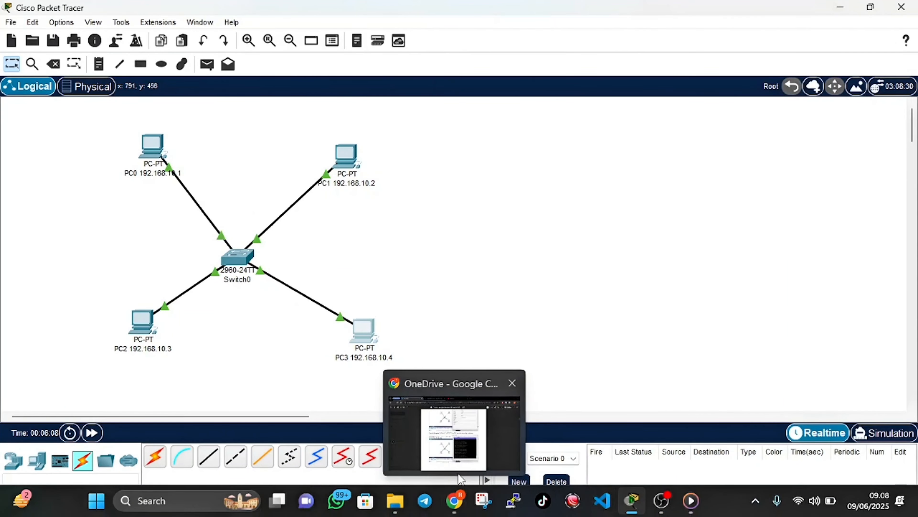
pyautogui.click(456, 505)
pyautogui.scroll(-10, 464, 395)
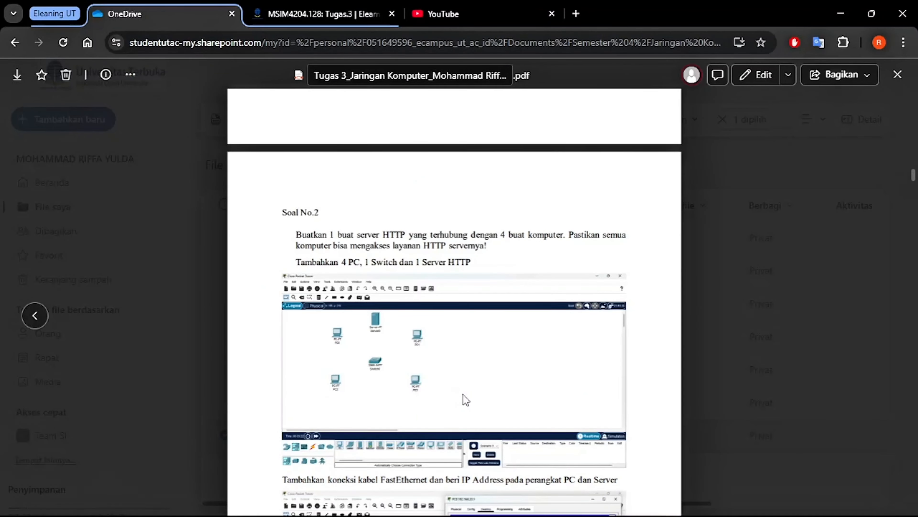
pyautogui.scroll(-1, 464, 394)
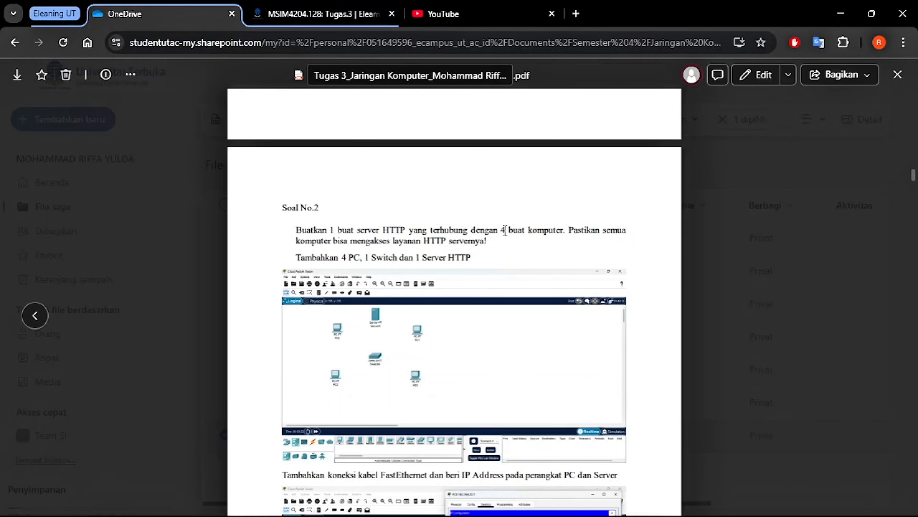
pyautogui.scroll(-3, 506, 231)
pyautogui.scroll(1, 384, 231)
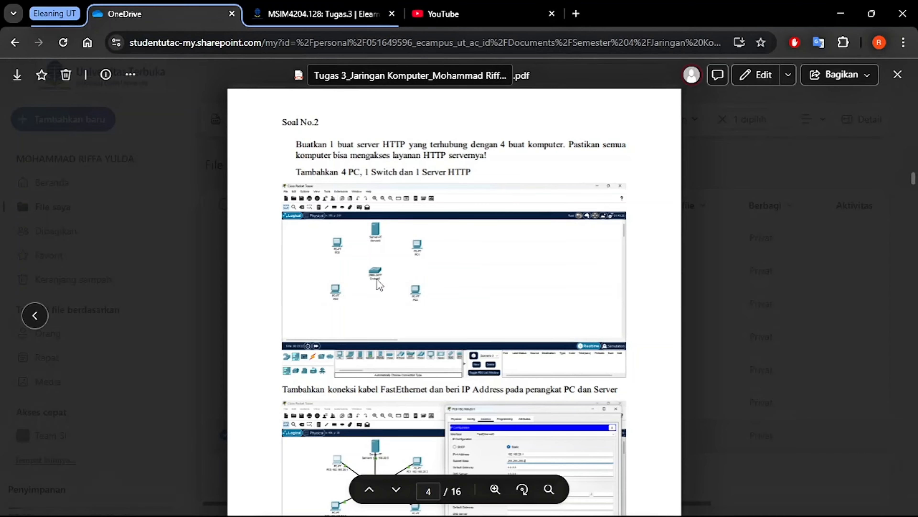
pyautogui.scroll(-3, 391, 288)
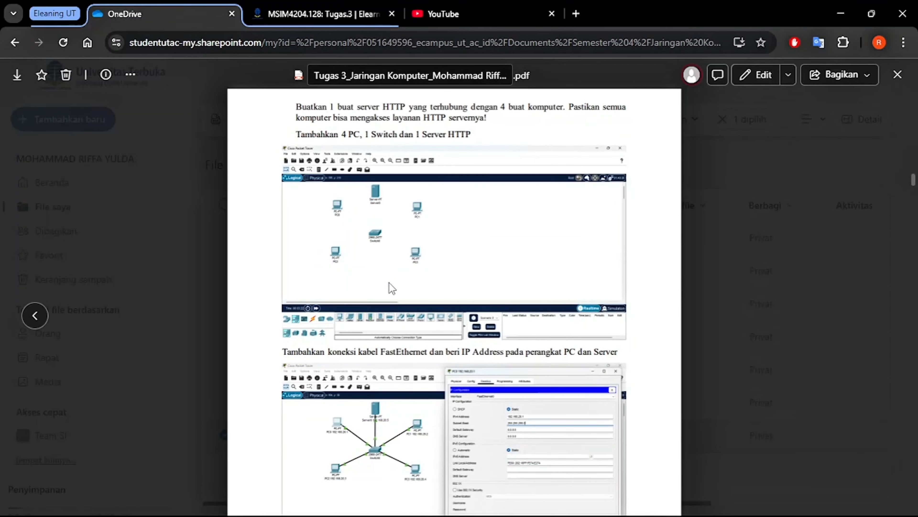
pyautogui.scroll(-7, 391, 288)
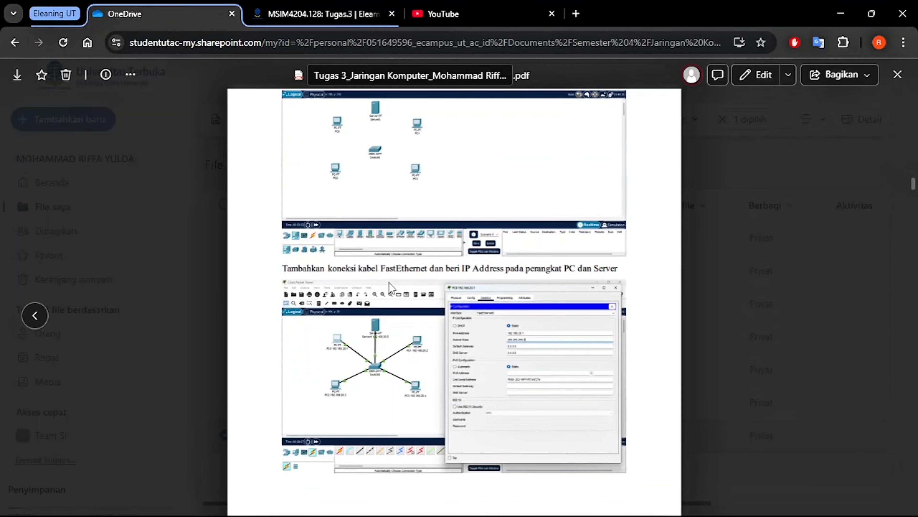
pyautogui.scroll(-5, 391, 288)
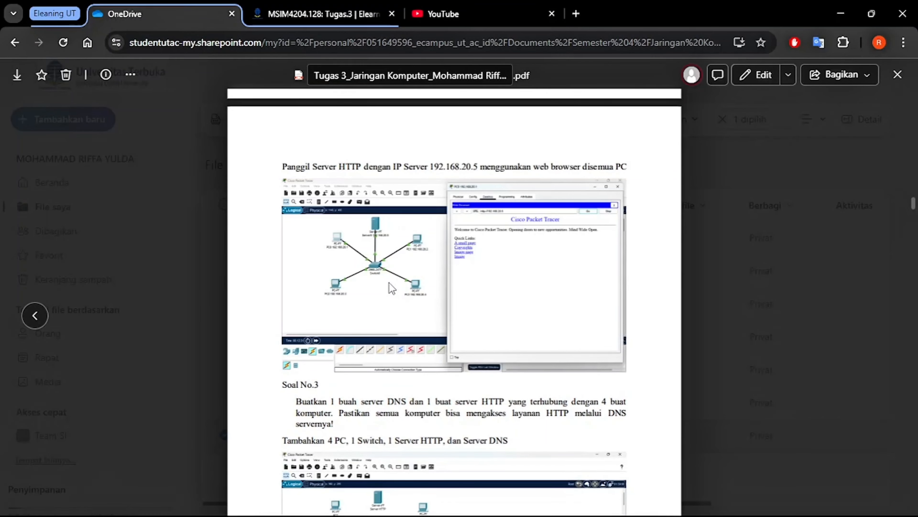
pyautogui.scroll(2, 391, 288)
pyautogui.scroll(9, 391, 288)
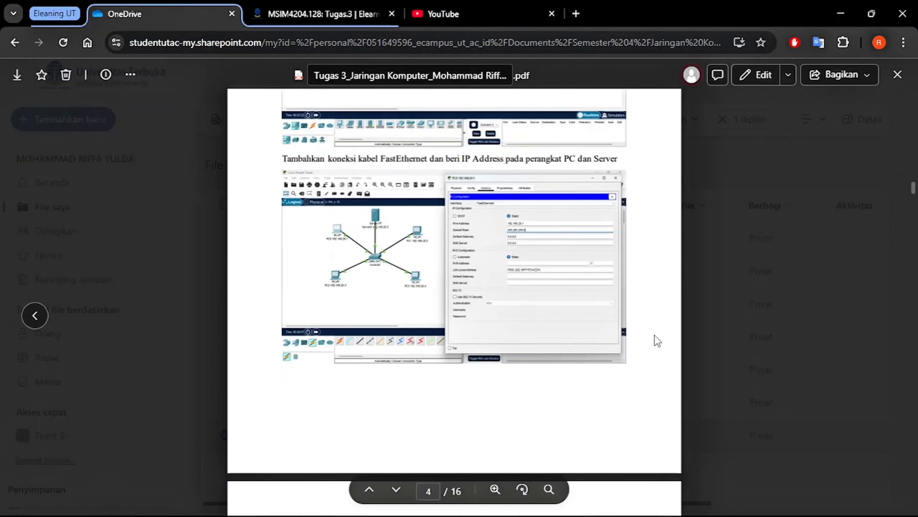
# Return to Packet Tracer and add a Server-PT above Switch0, between PC0 and PC1
pyautogui.click(629, 502)
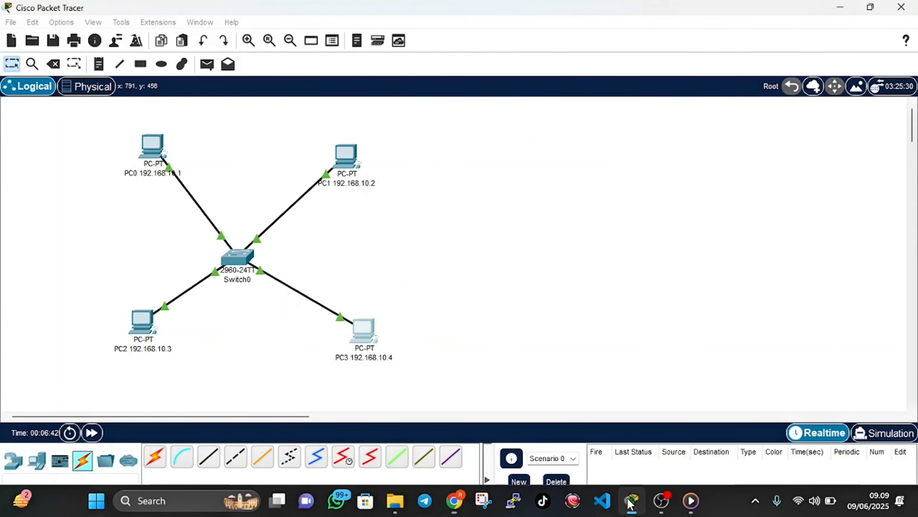
pyautogui.click(37, 461)
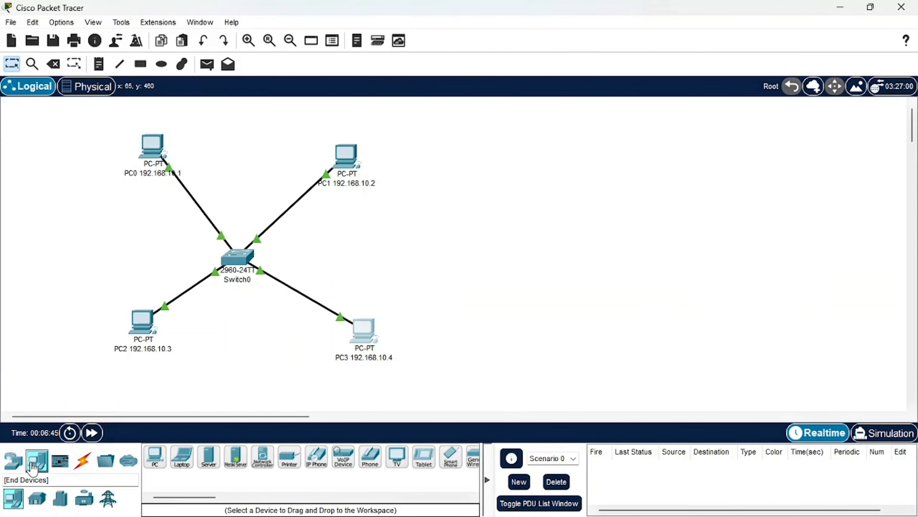
pyautogui.click(209, 459)
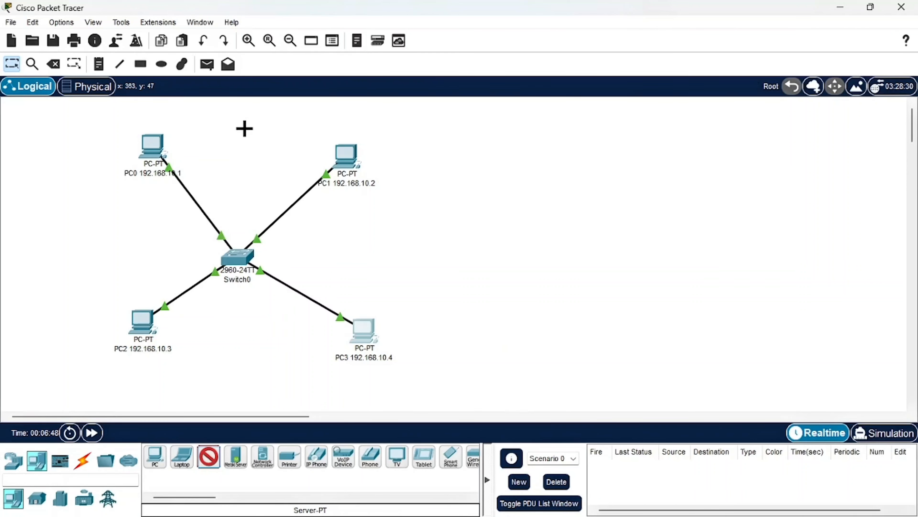
pyautogui.click(245, 127)
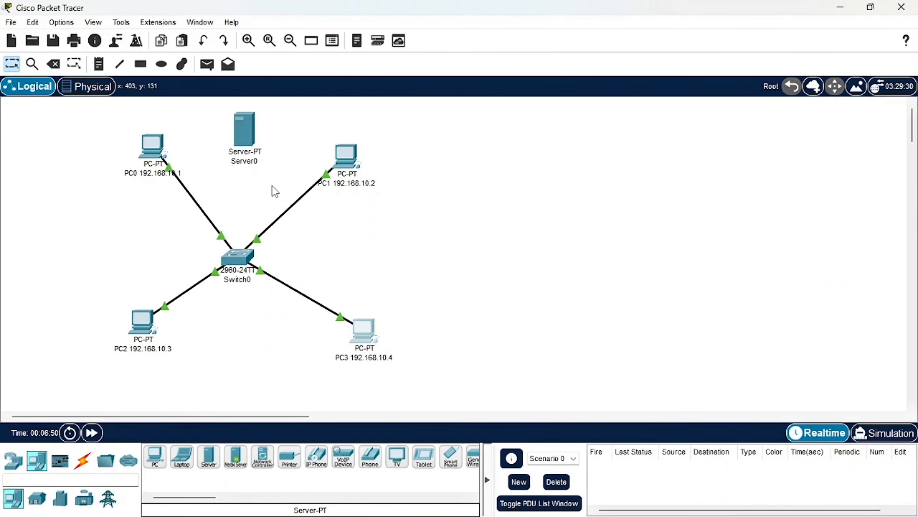
# Connect Switch0's FastEthernet0/5 to Server0's FastEthernet0 with a Copper Straight-Through cable
pyautogui.click(83, 466)
pyautogui.click(209, 457)
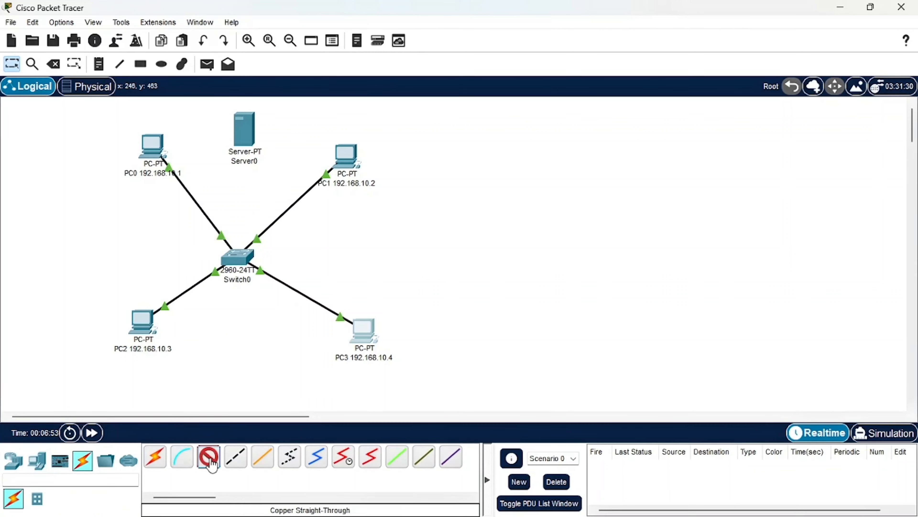
pyautogui.click(241, 270)
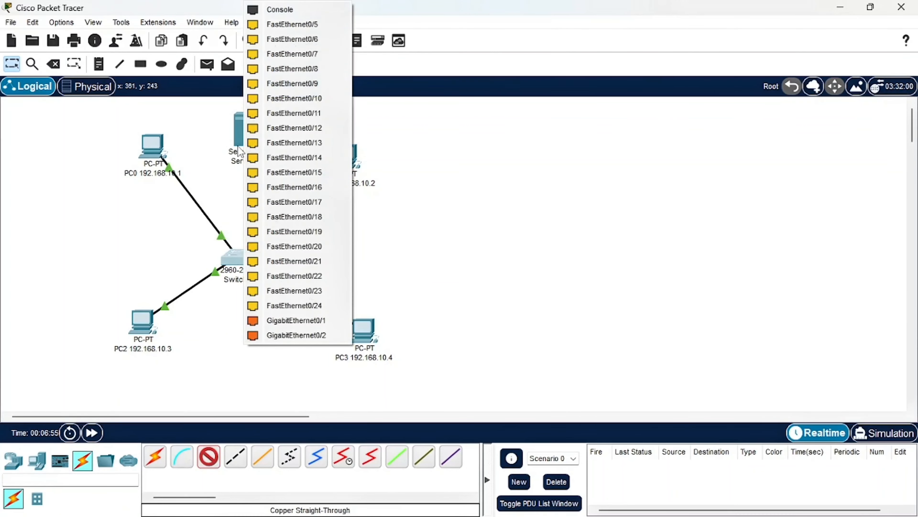
pyautogui.click(284, 24)
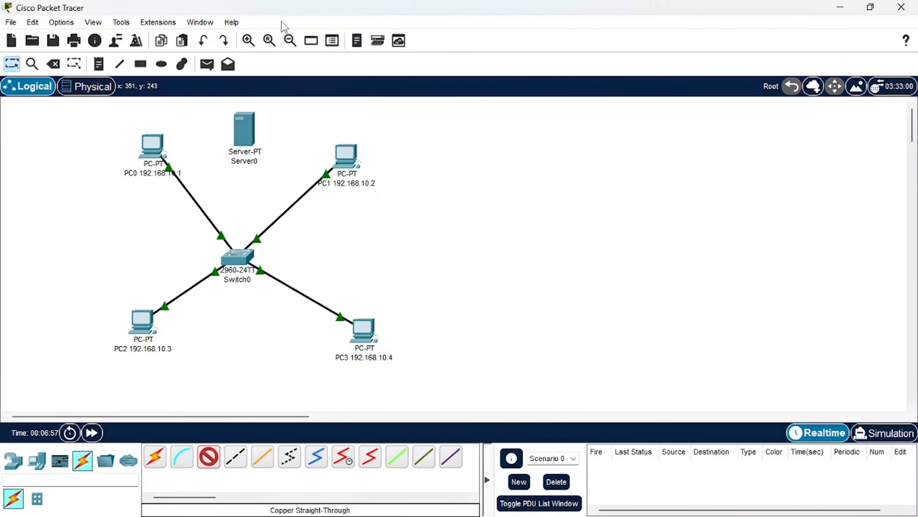
pyautogui.click(241, 134)
pyautogui.click(258, 148)
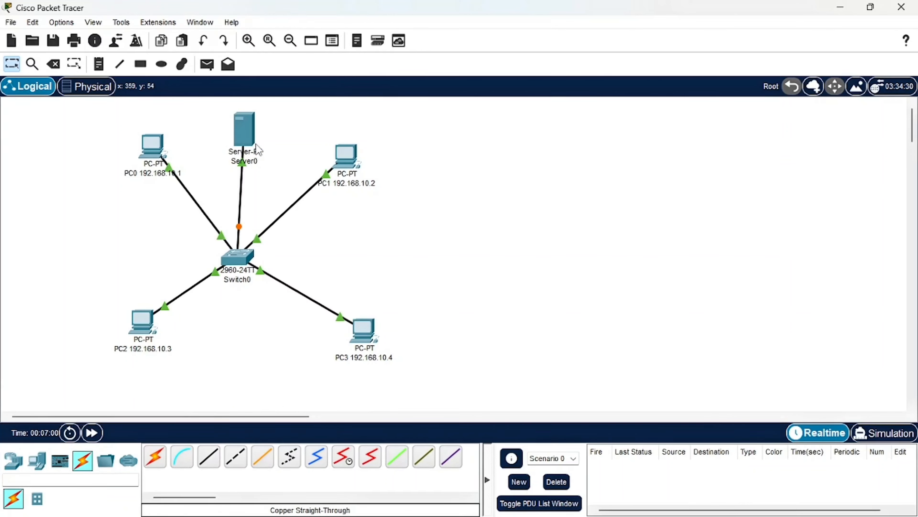
# Extend the server's label to read Server0 192.168.10.5
pyautogui.click(252, 159)
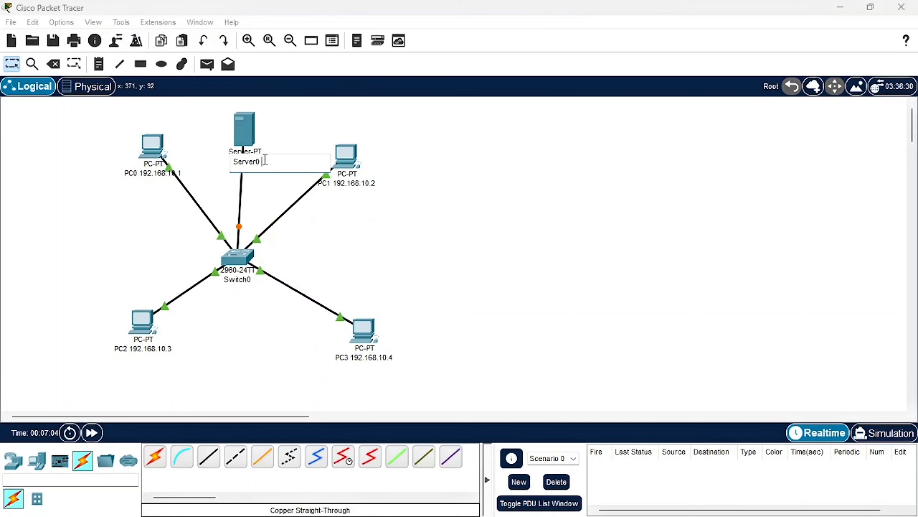
pyautogui.write('192.168.10.5')
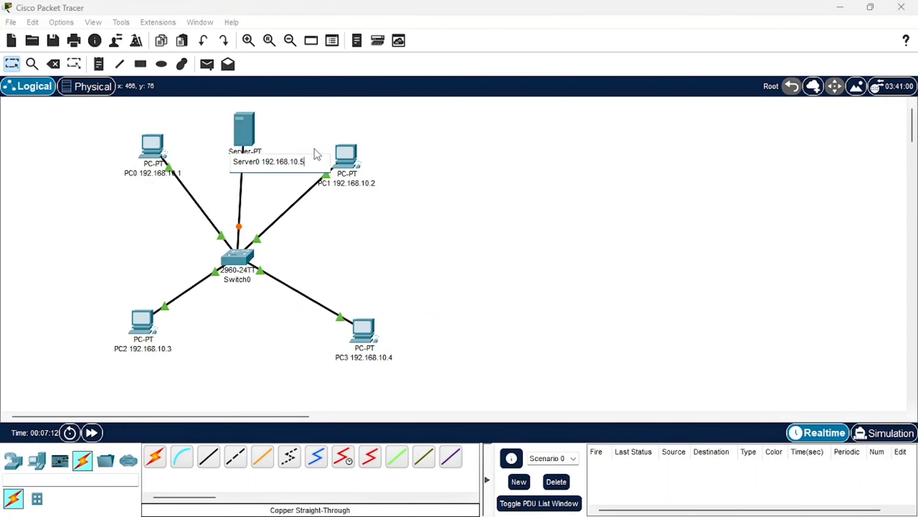
pyautogui.click(476, 236)
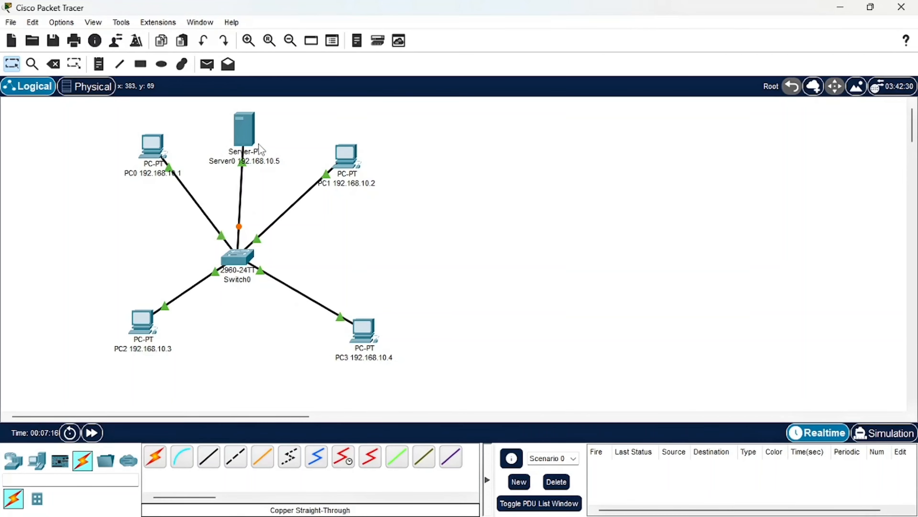
# Give Server0 the static IPv4 address 192.168.10.5 with subnet mask 255.255.255.0, and close its device window
pyautogui.click(249, 139)
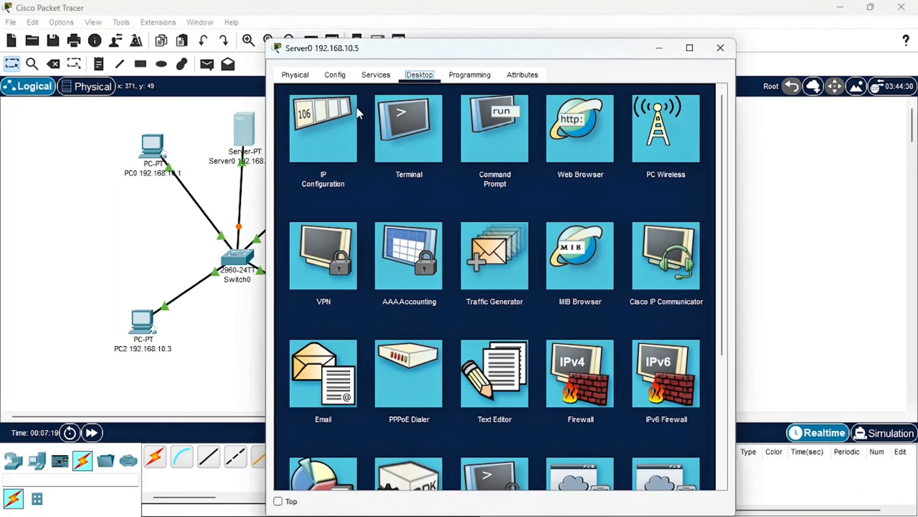
pyautogui.click(325, 113)
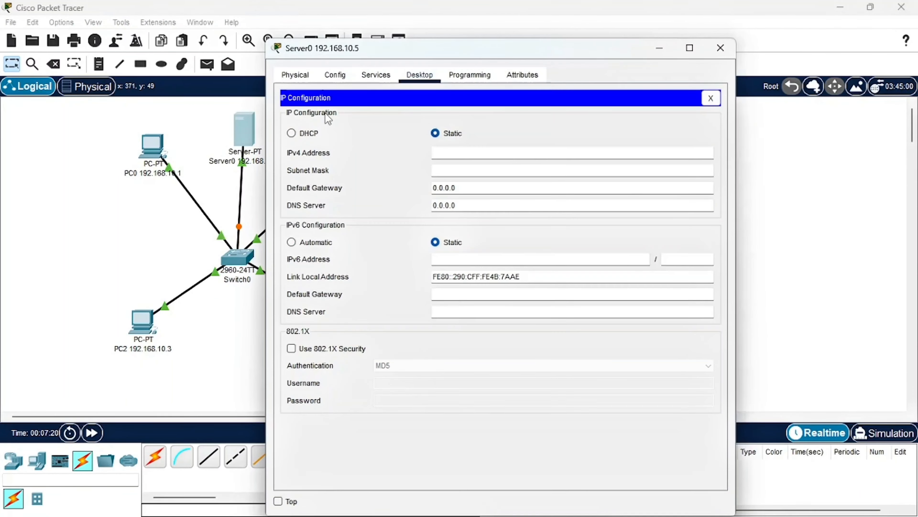
pyautogui.click(459, 149)
pyautogui.write('192.168.10.1')
pyautogui.press('BackSpace')
pyautogui.write('5')
pyautogui.click(451, 170)
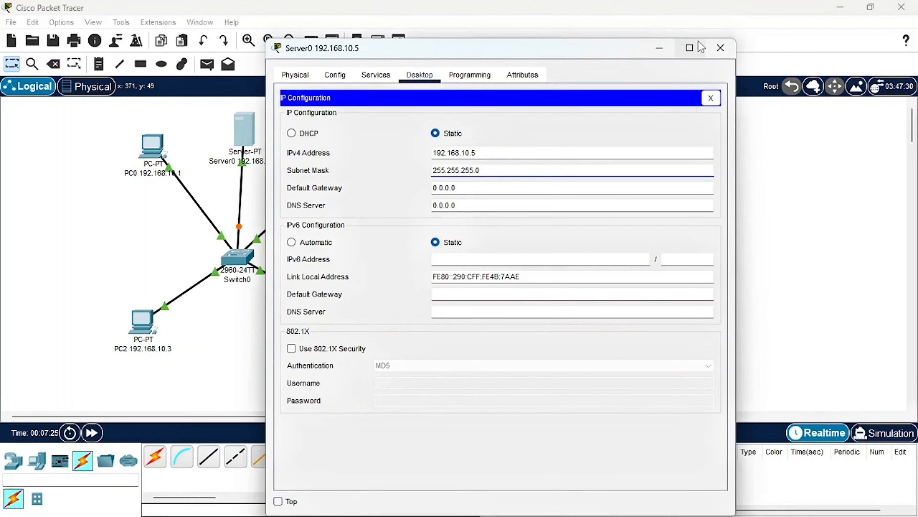
pyautogui.click(721, 48)
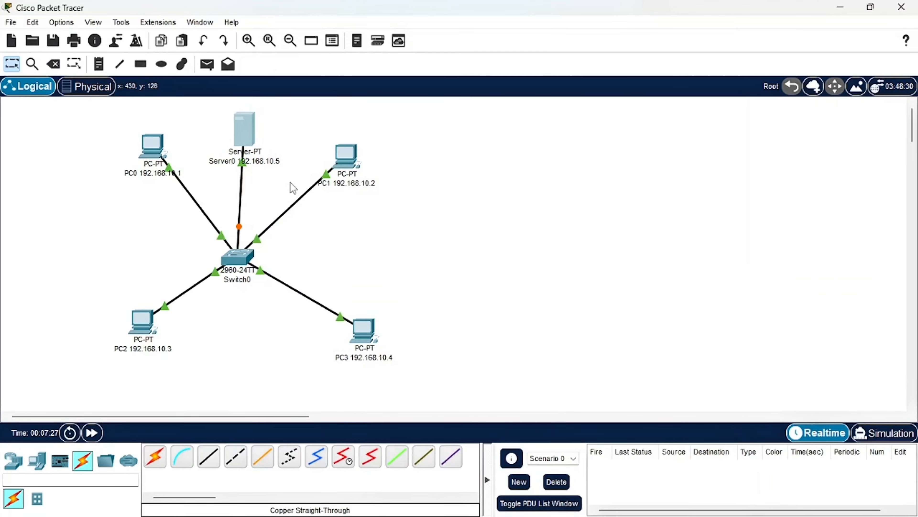
# Switch to the PDF report in Chrome and read how to call the HTTP server from the PCs' web browsers
pyautogui.moveTo(571, 503)
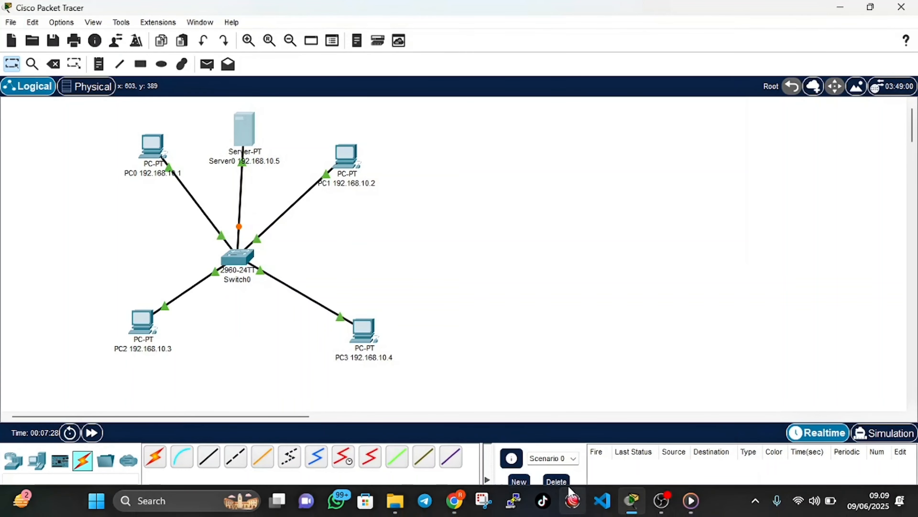
pyautogui.click(455, 500)
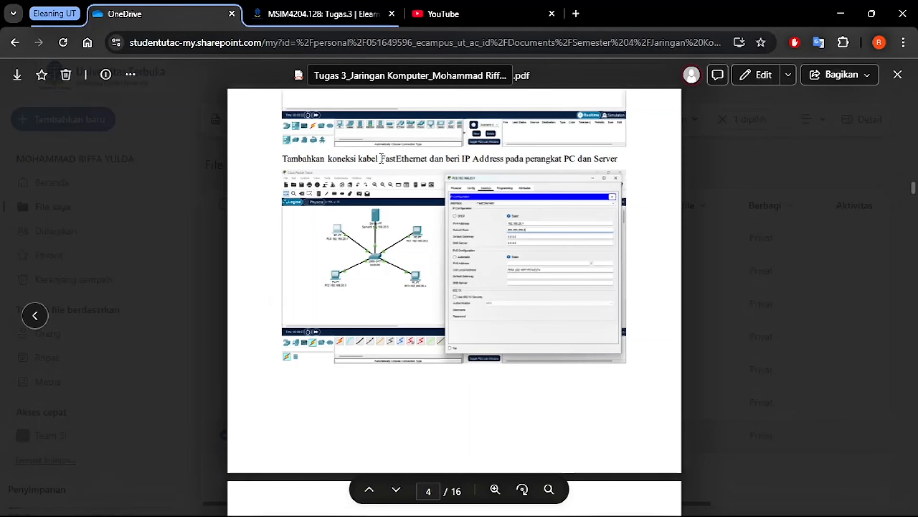
pyautogui.scroll(-5, 517, 250)
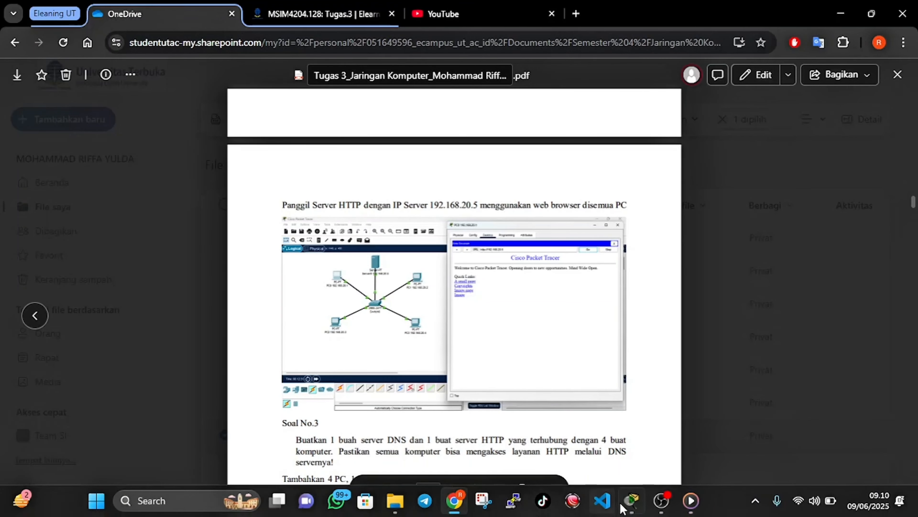
# Return to Packet Tracer and load 192.168.10.5 in PC0's Web Browser, with its window moved clear of the topology
pyautogui.click(632, 505)
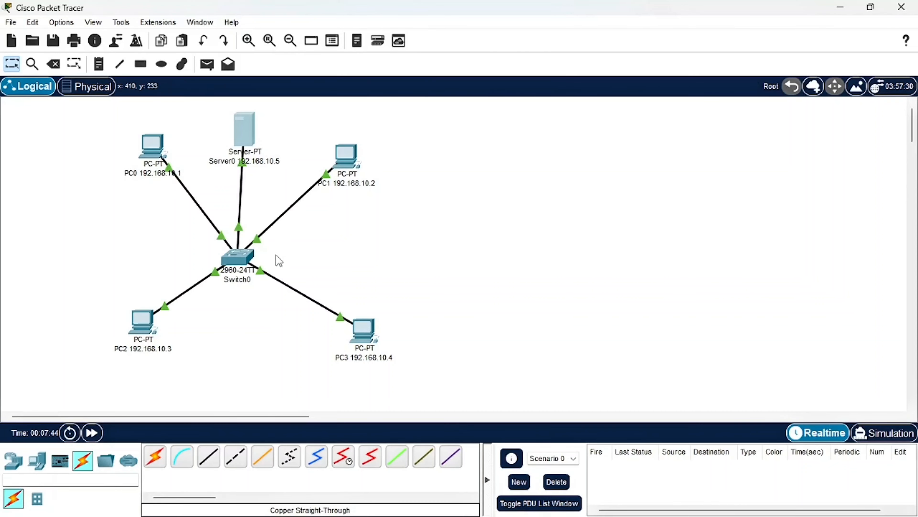
pyautogui.moveTo(246, 149)
pyautogui.click(154, 146)
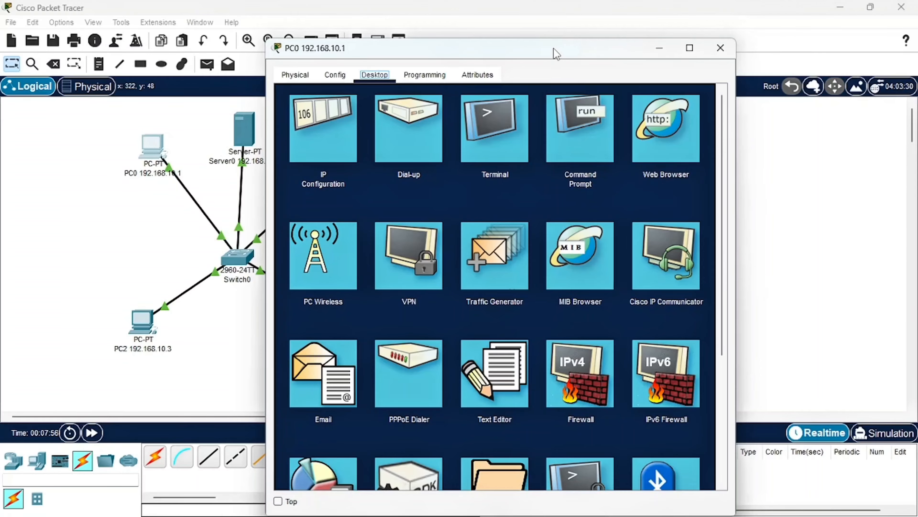
pyautogui.moveTo(535, 49); pyautogui.dragTo(719, 24)
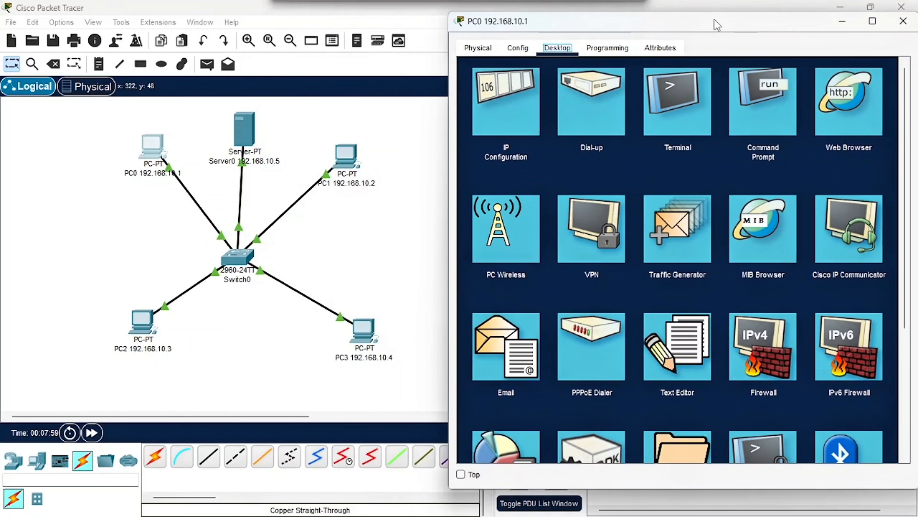
pyautogui.click(854, 124)
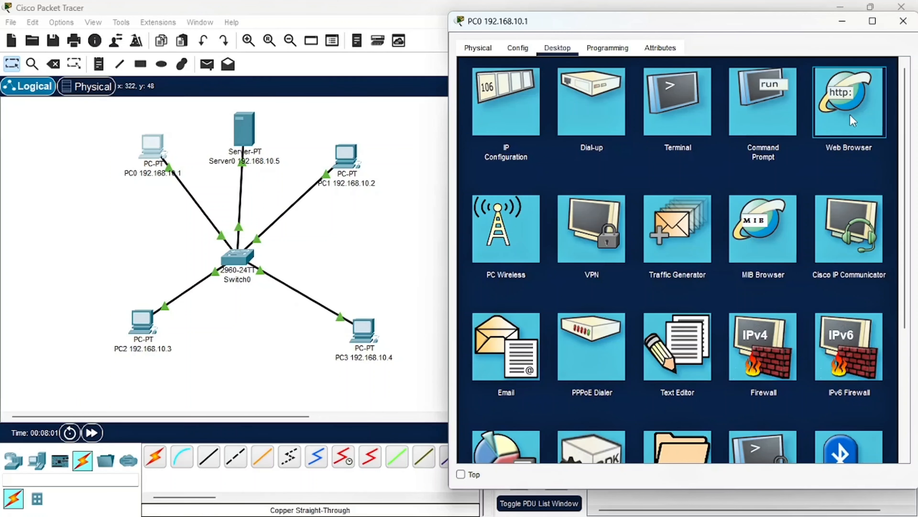
pyautogui.click(849, 115)
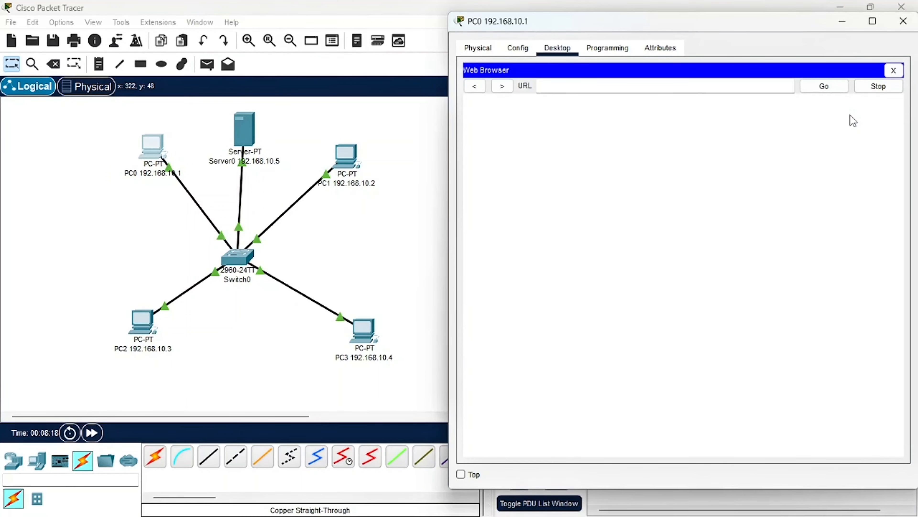
pyautogui.click(672, 87)
pyautogui.write('192.168.10.5')
pyautogui.press('Return')
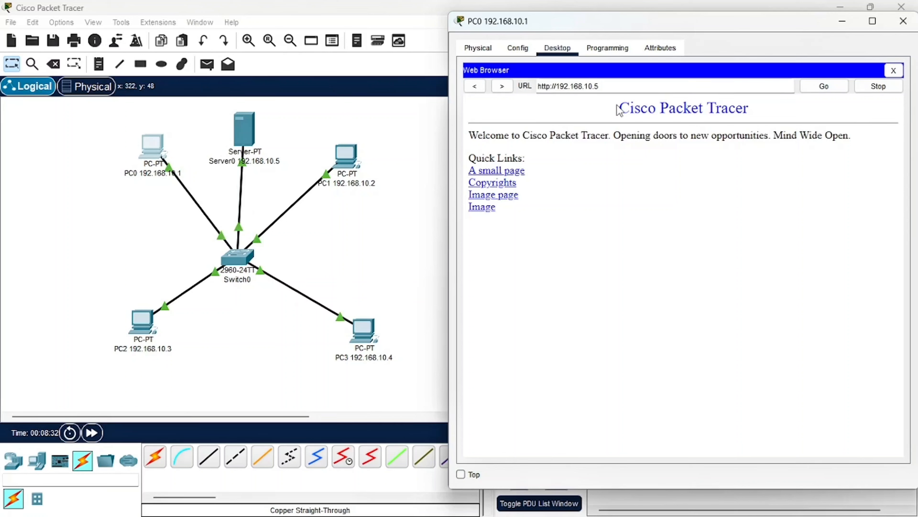
# Try to load PC3's address 192.168.10.4 in PC0's Web Browser
pyautogui.moveTo(616, 109); pyautogui.dragTo(580, 227)
pyautogui.click(580, 227)
pyautogui.click(655, 83)
pyautogui.press('BackSpace')
pyautogui.write('4')
pyautogui.press('Return')
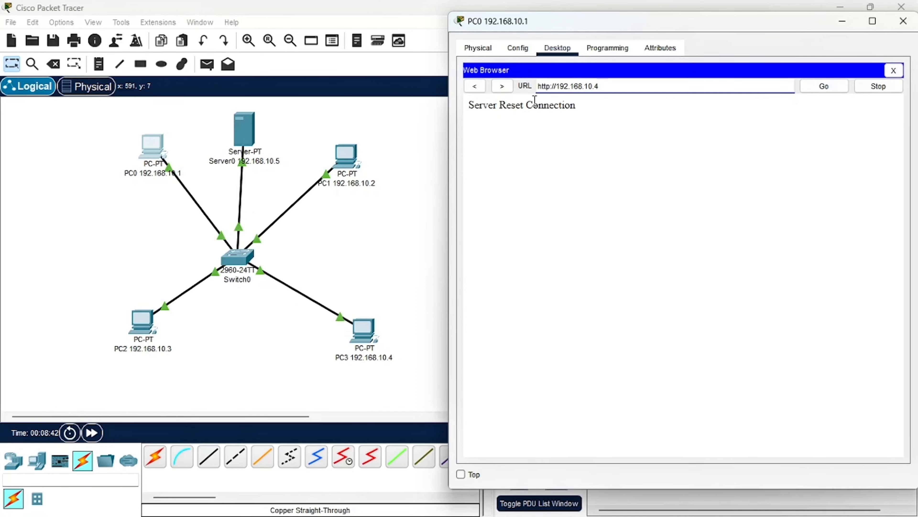
# Load the server's address 192.168.10.5 again in PC0's Web Browser, and close PC0's device window
pyautogui.press('BackSpace')
pyautogui.write('5')
pyautogui.press('Return')
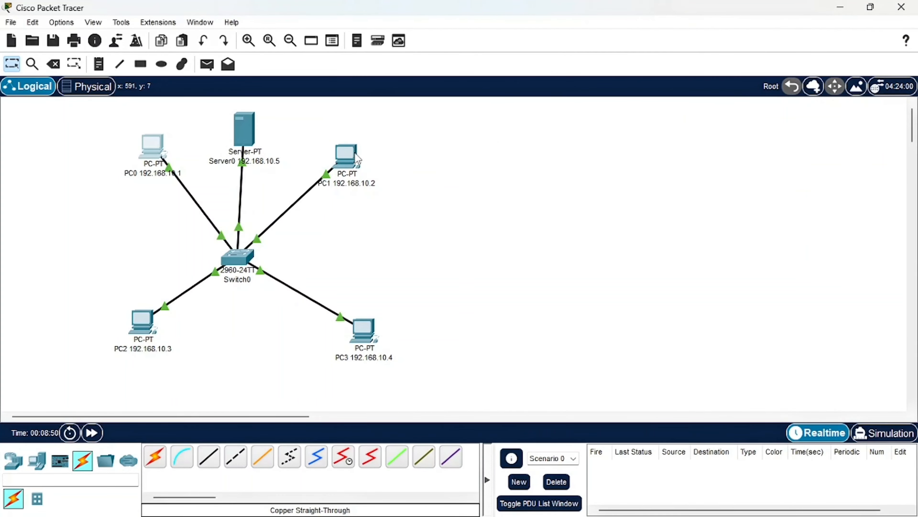
# Close PC1's IP Configuration and open its Web Browser
pyautogui.click(346, 156)
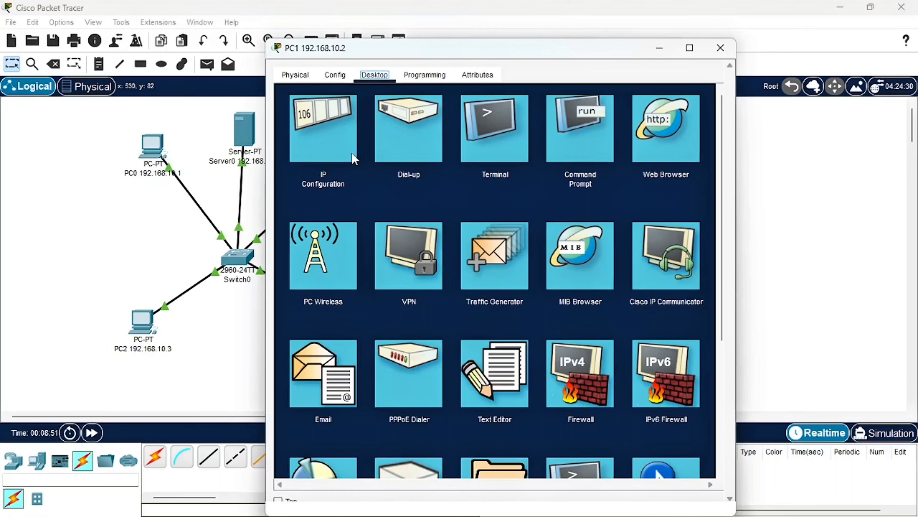
pyautogui.click(352, 153)
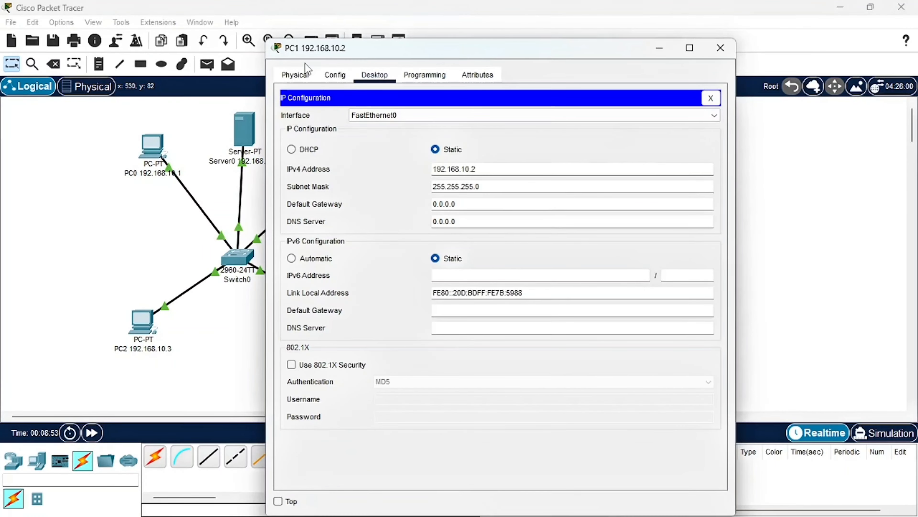
pyautogui.click(296, 74)
pyautogui.click(394, 76)
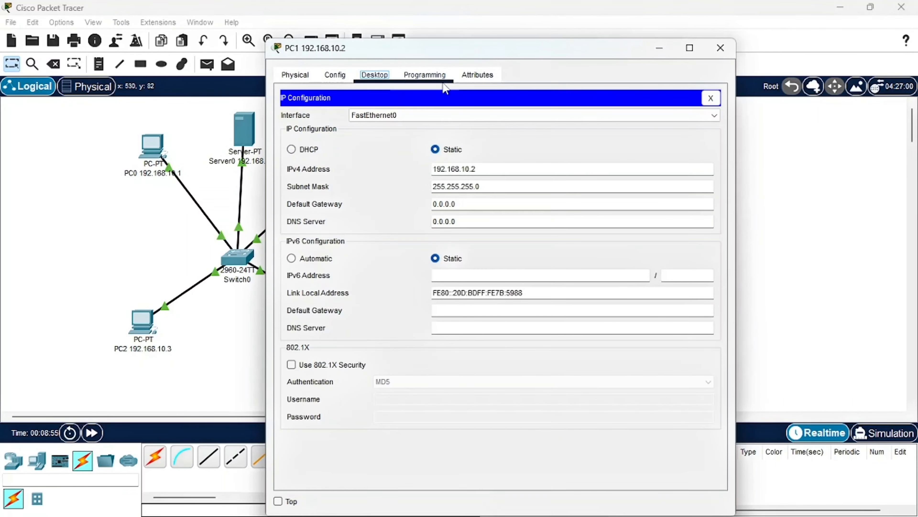
pyautogui.click(711, 98)
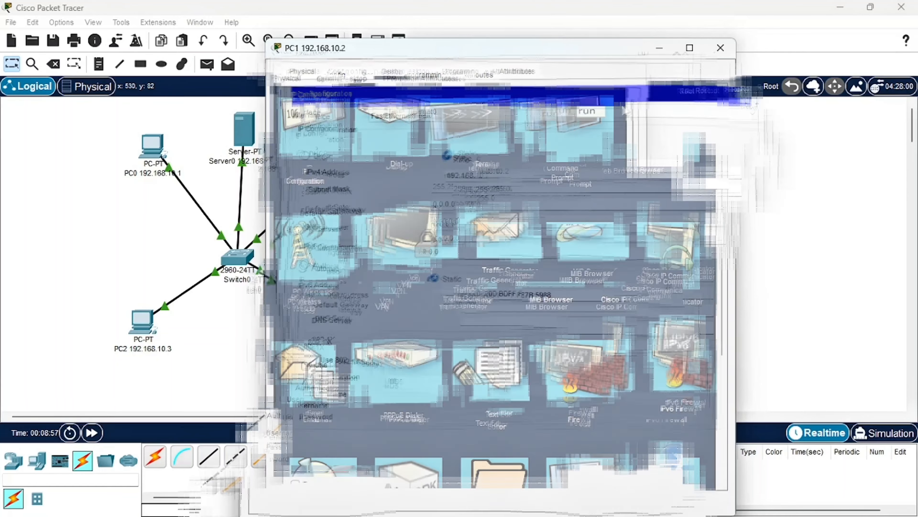
pyautogui.click(581, 130)
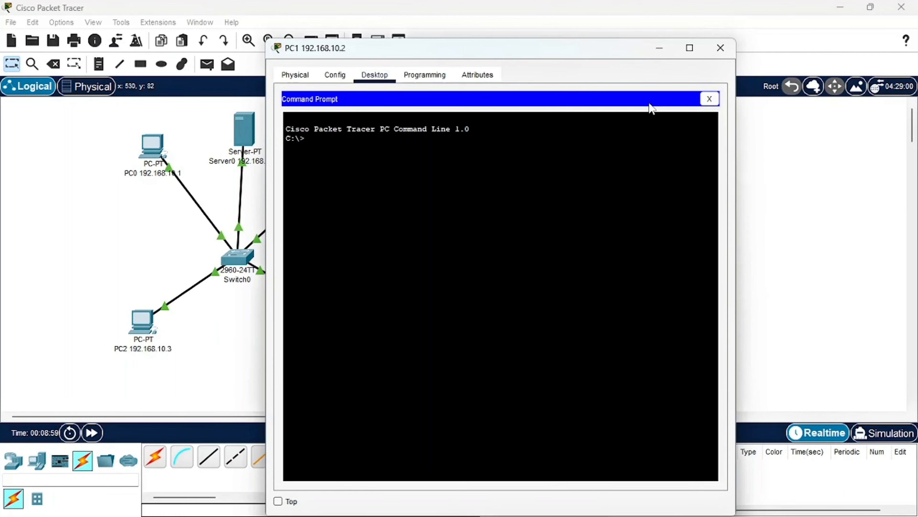
pyautogui.click(712, 98)
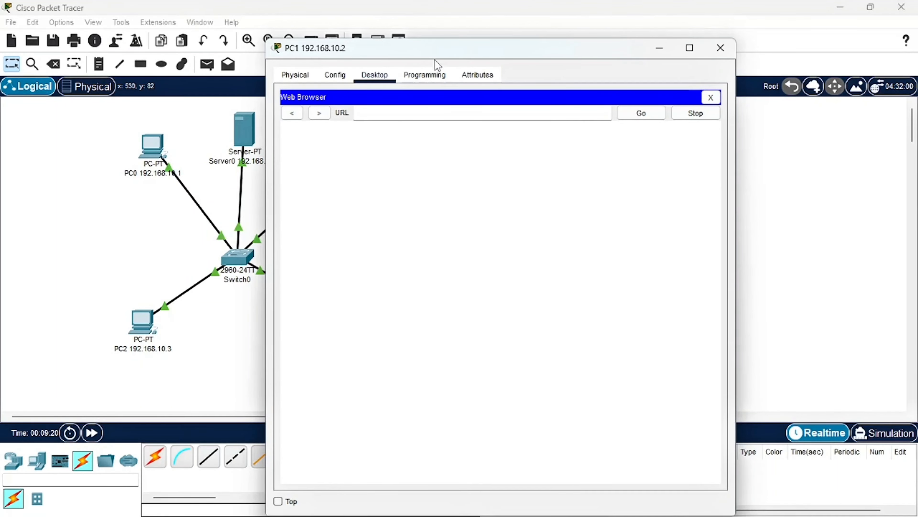
# Load 192.168.10.5 in PC1's Web Browser beside the topology, and close PC1's device window
pyautogui.moveTo(435, 54); pyautogui.dragTo(614, 113)
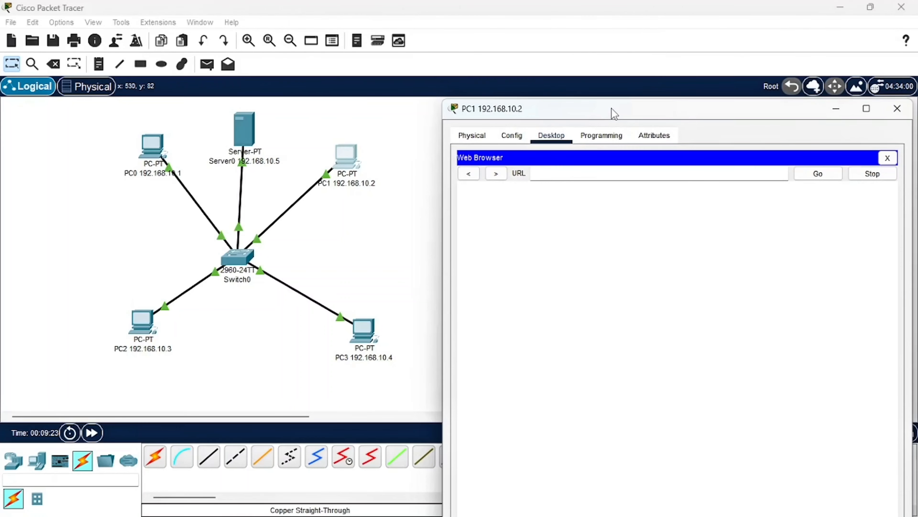
pyautogui.click(568, 175)
pyautogui.write('192.168.10.5')
pyautogui.press('Return')
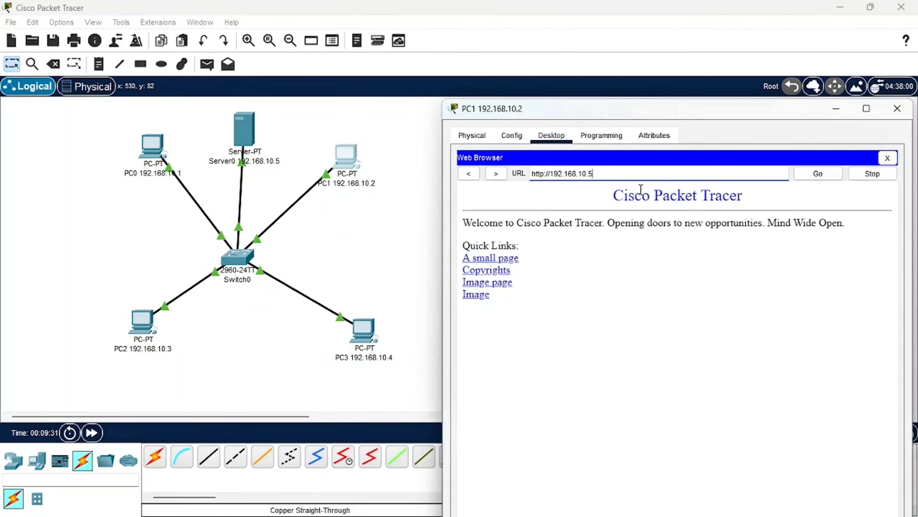
pyautogui.moveTo(688, 115); pyautogui.dragTo(688, 49)
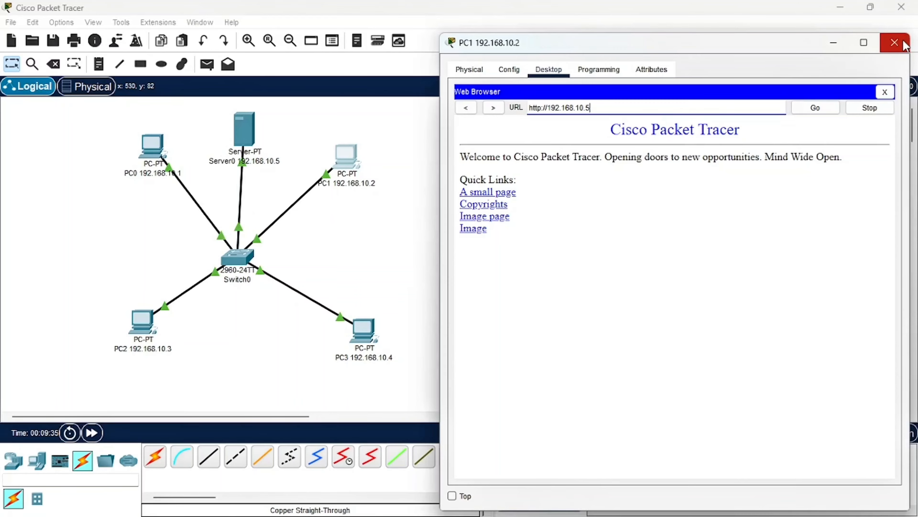
pyautogui.click(895, 42)
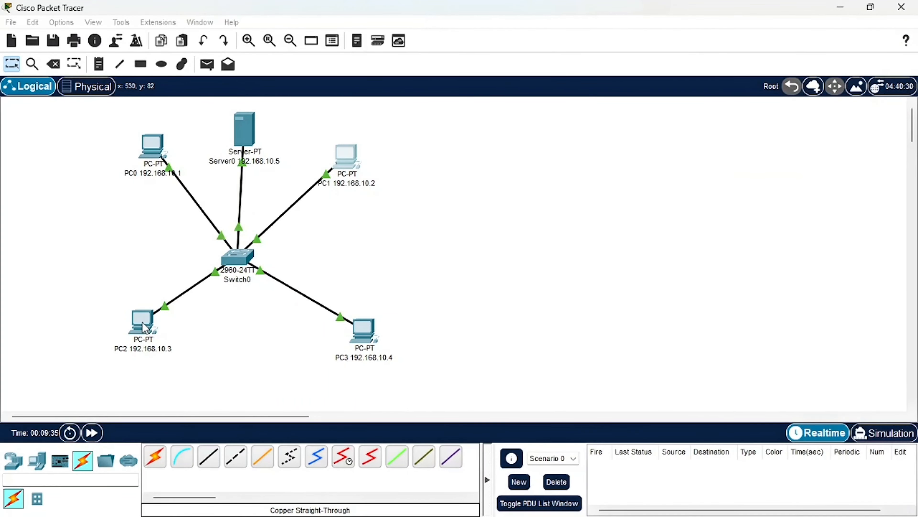
# Load 192.168.10.5 in PC2's Web Browser beside the topology, and close PC2's device window
pyautogui.click(144, 325)
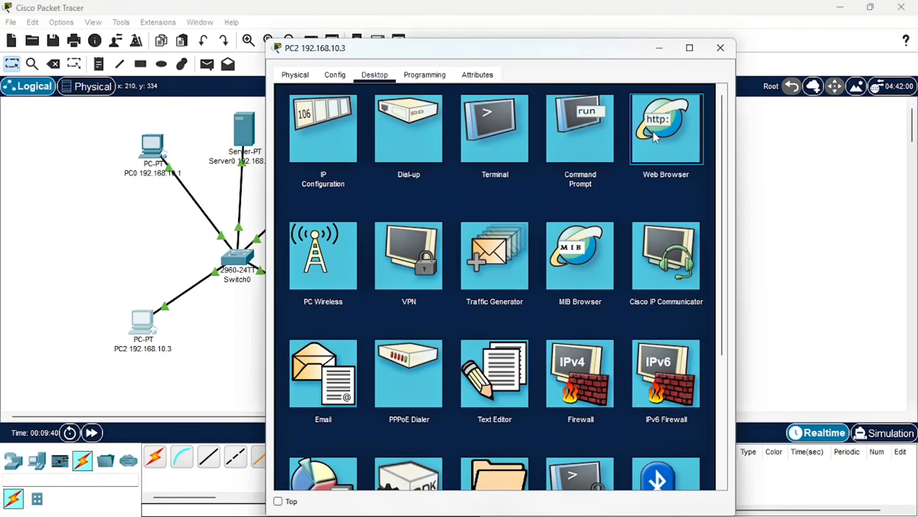
pyautogui.click(656, 137)
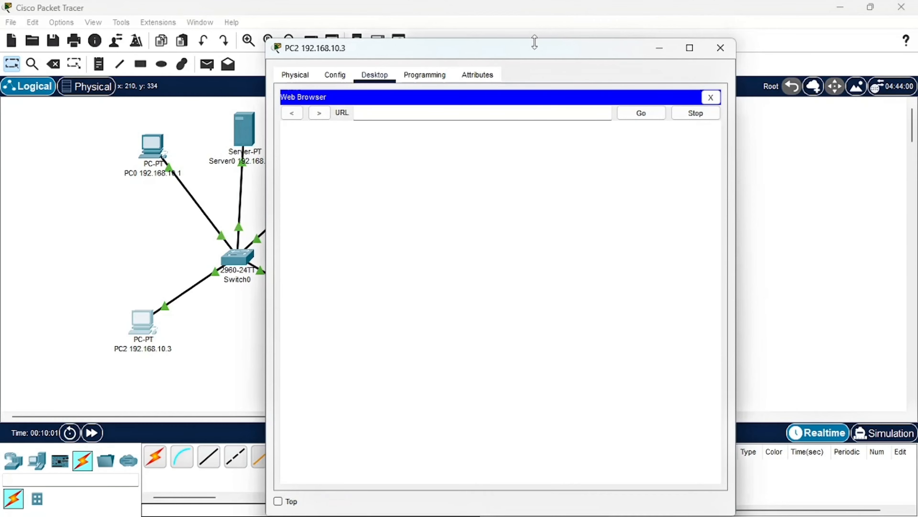
pyautogui.moveTo(517, 53); pyautogui.dragTo(683, 31)
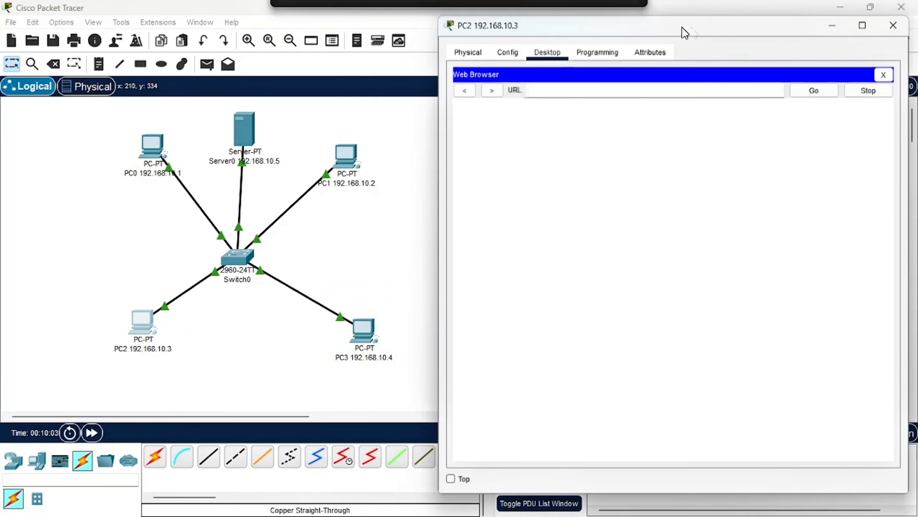
pyautogui.click(582, 94)
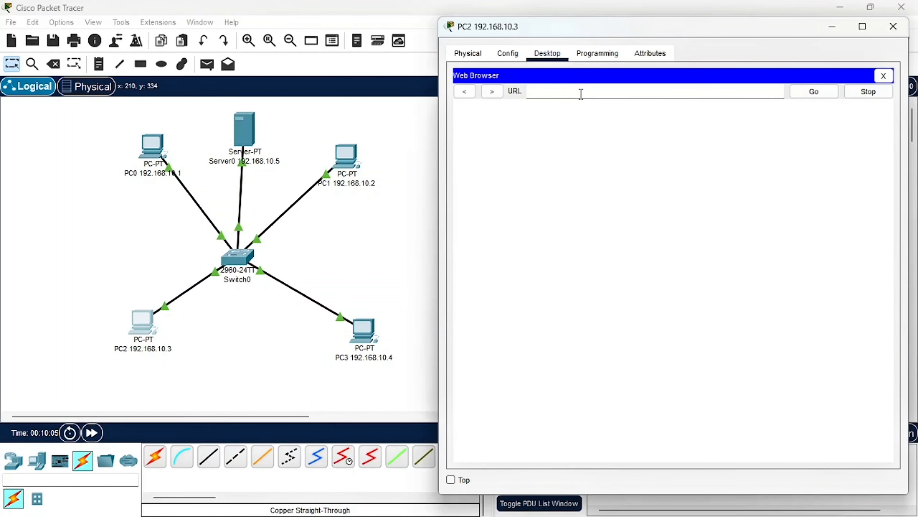
pyautogui.write('192.168.10.5')
pyautogui.press('Return')
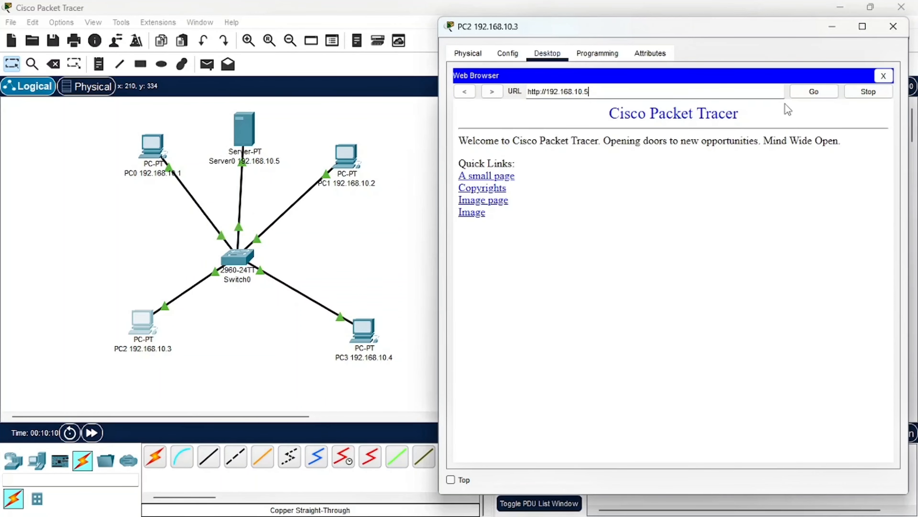
pyautogui.click(893, 26)
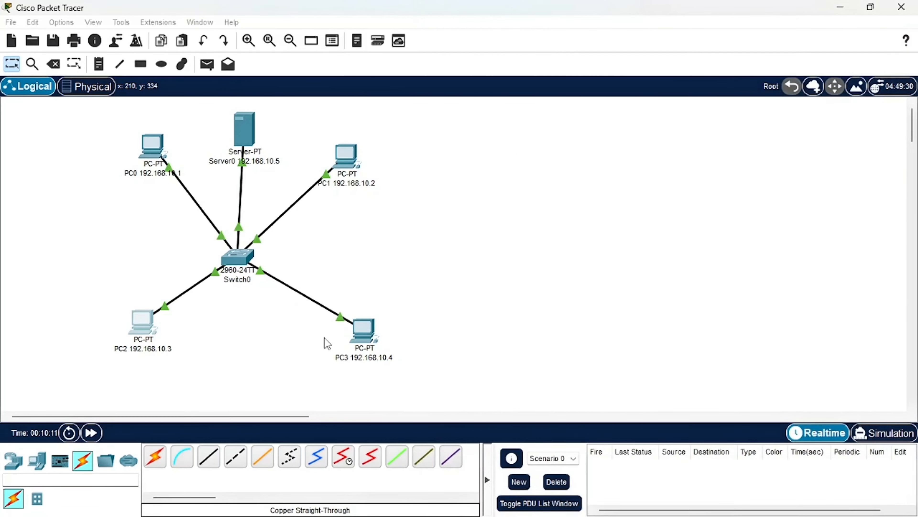
# Load 192.168.10.5 in PC3's Web Browser beside the topology, and close PC3's device window
pyautogui.click(370, 334)
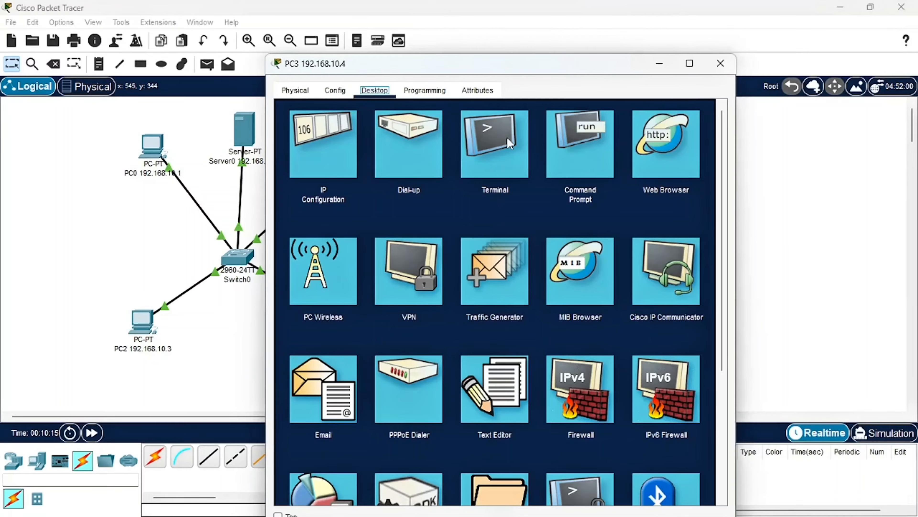
pyautogui.moveTo(477, 70); pyautogui.dragTo(637, 31)
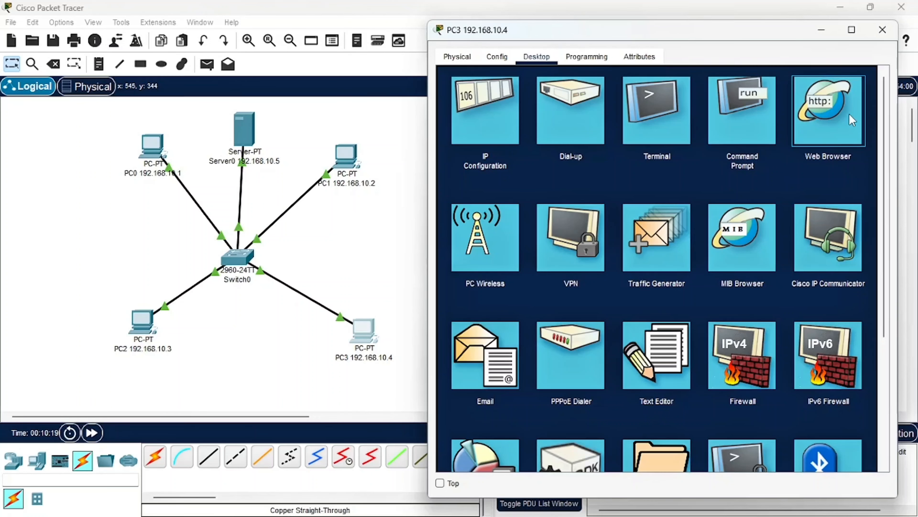
pyautogui.click(853, 121)
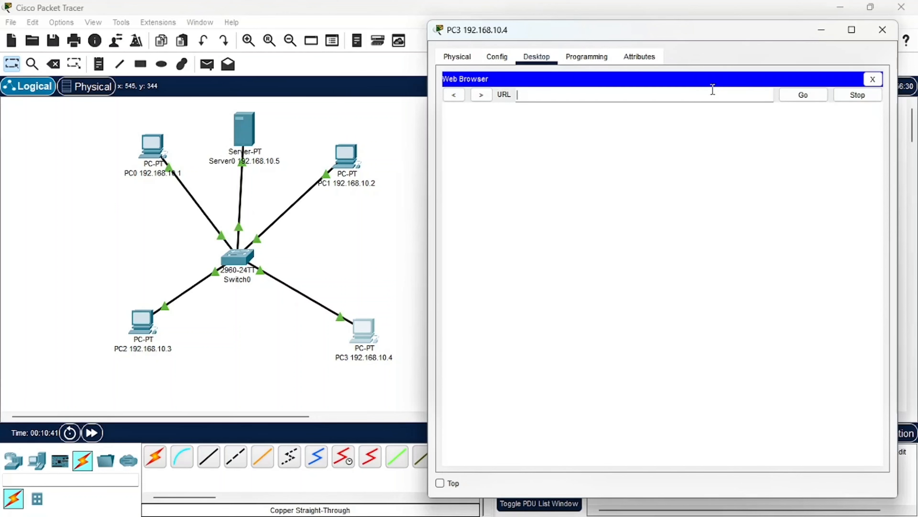
pyautogui.write('192.168.10.5')
pyautogui.press('Return')
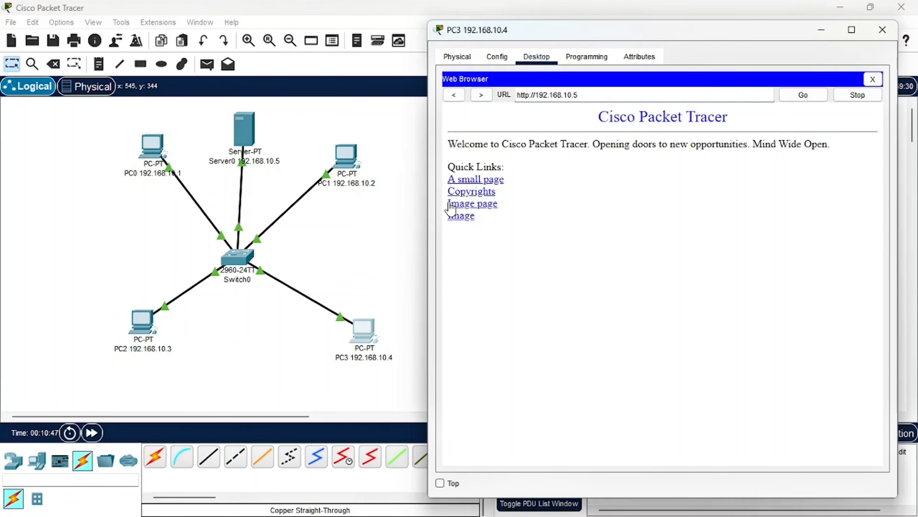
pyautogui.click(883, 38)
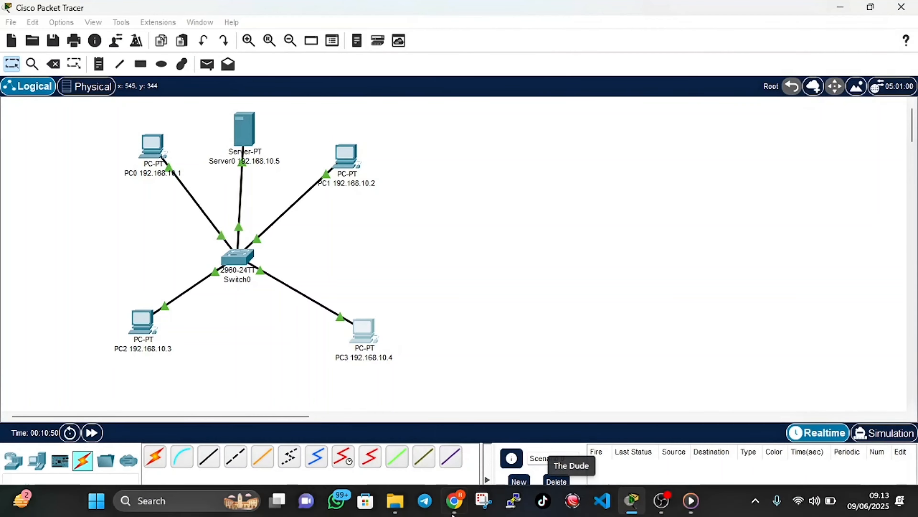
# Switch to the assignment PDF in Chrome and read the Soal No.3 instructions on adding an HTTP and a DNS server
pyautogui.click(455, 511)
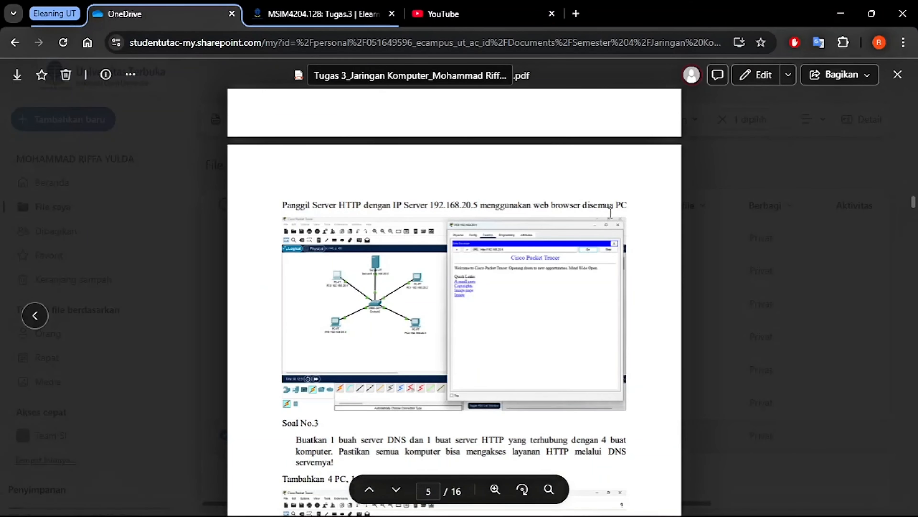
pyautogui.scroll(-5, 474, 275)
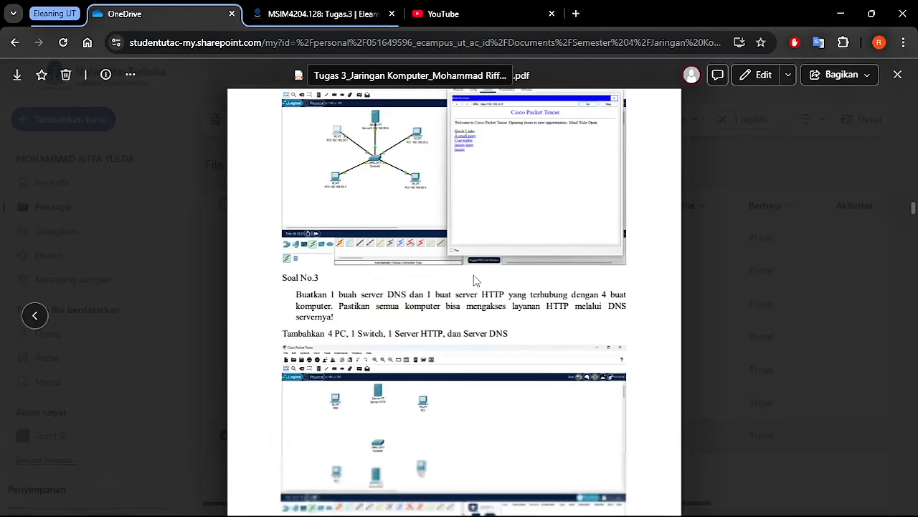
pyautogui.scroll(-3, 476, 280)
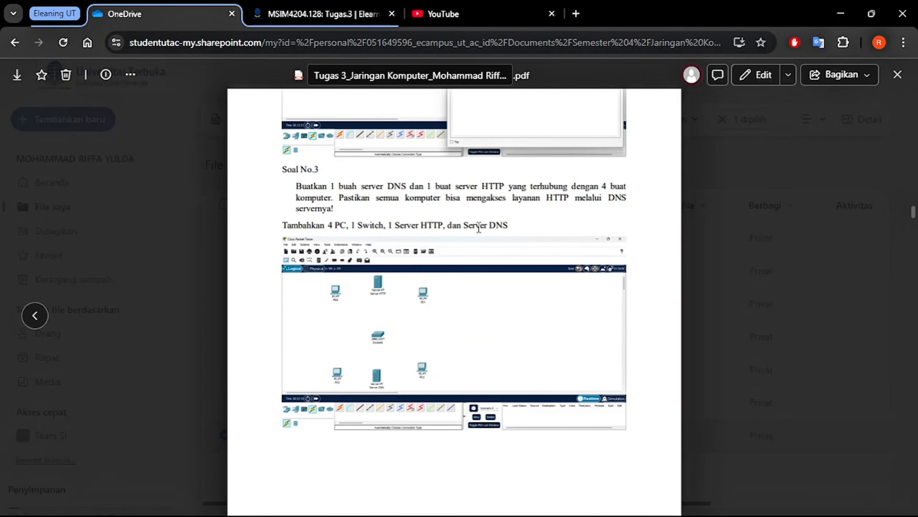
pyautogui.scroll(-5, 539, 226)
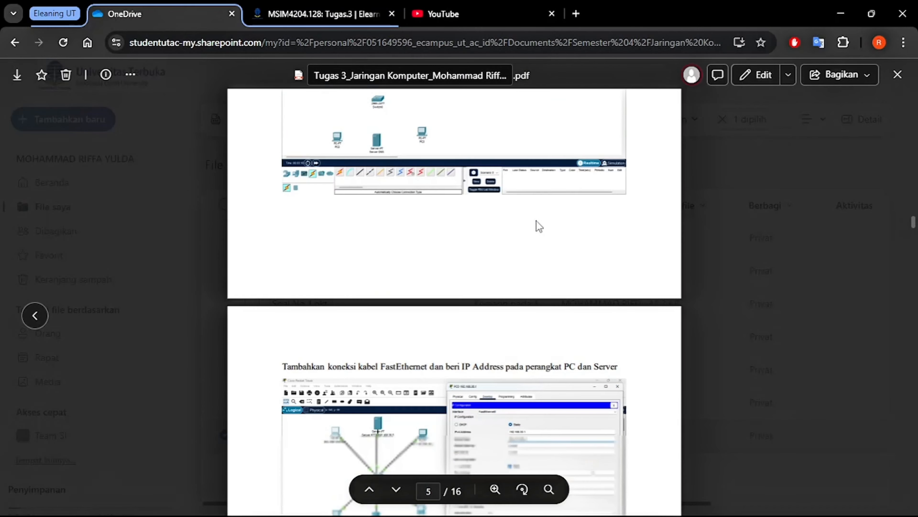
pyautogui.scroll(-3, 539, 226)
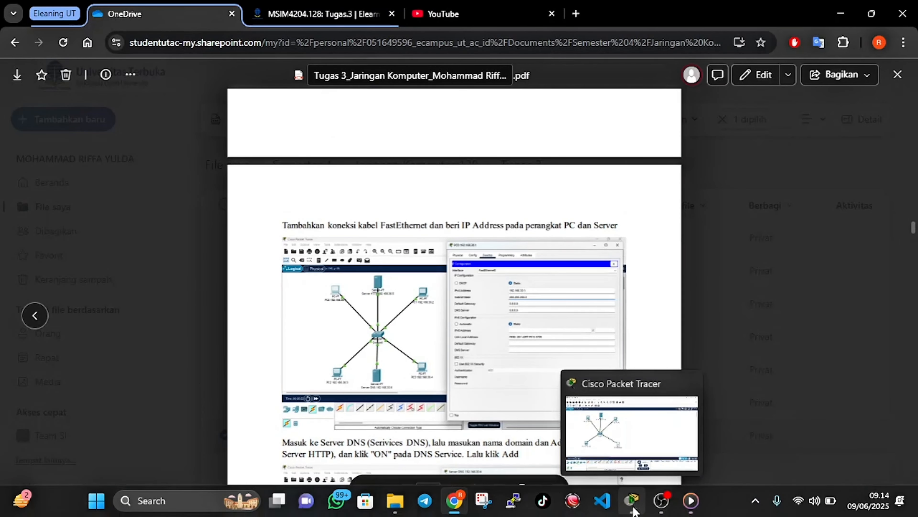
# Switch back to Cisco Packet Tracer and add a second Server-PT below the switch, between PC2 and PC3
pyautogui.click(633, 507)
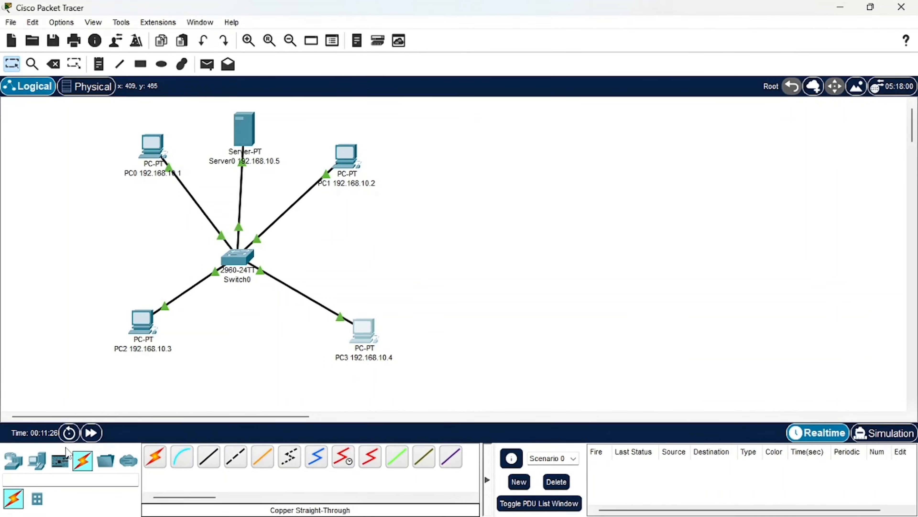
pyautogui.click(36, 461)
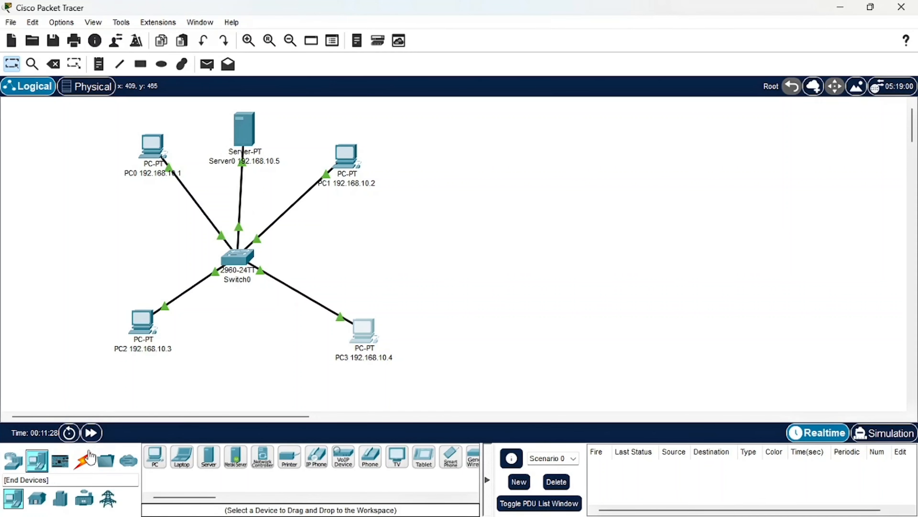
pyautogui.click(208, 456)
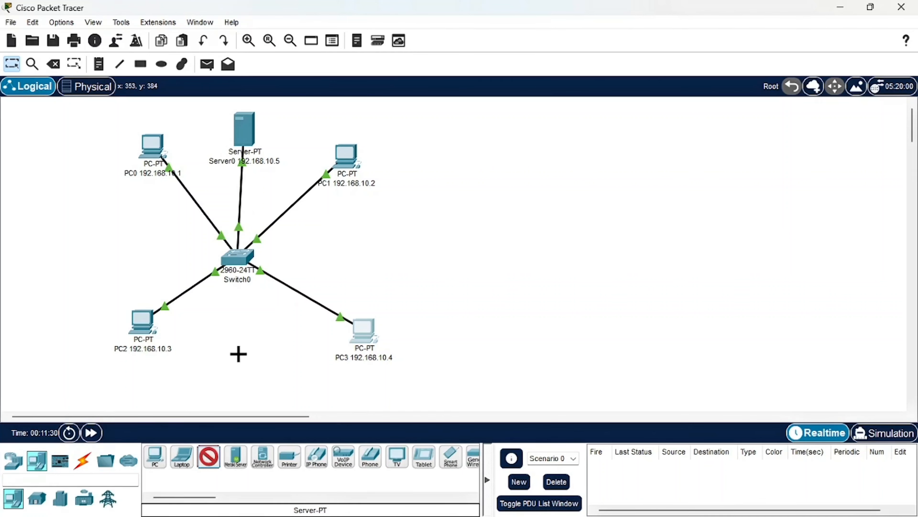
pyautogui.click(230, 360)
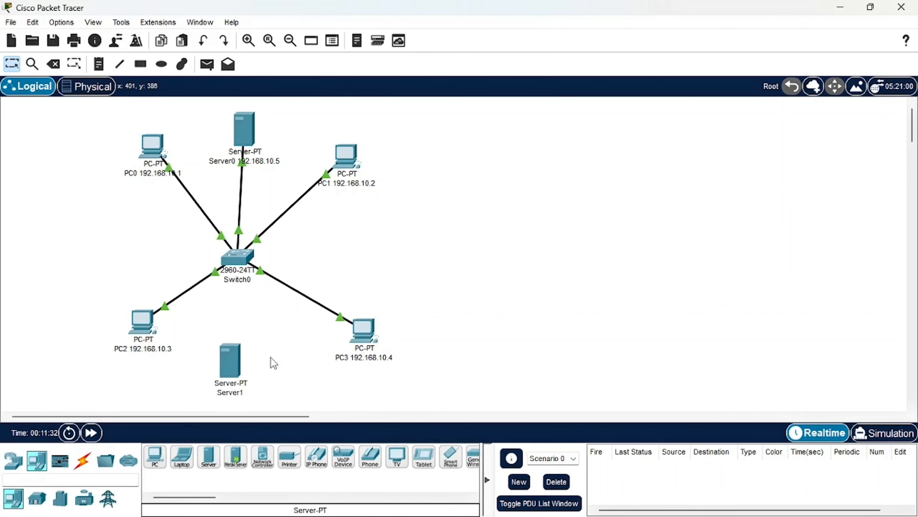
# Check the cabling and IP address instructions in Chrome's assignment PDF, and return to Cisco Packet Tracer
pyautogui.moveTo(572, 507)
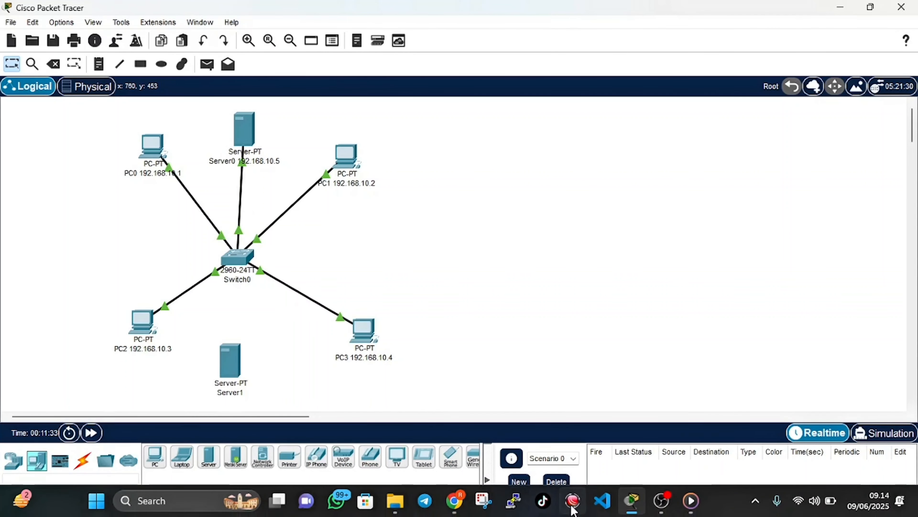
pyautogui.click(456, 502)
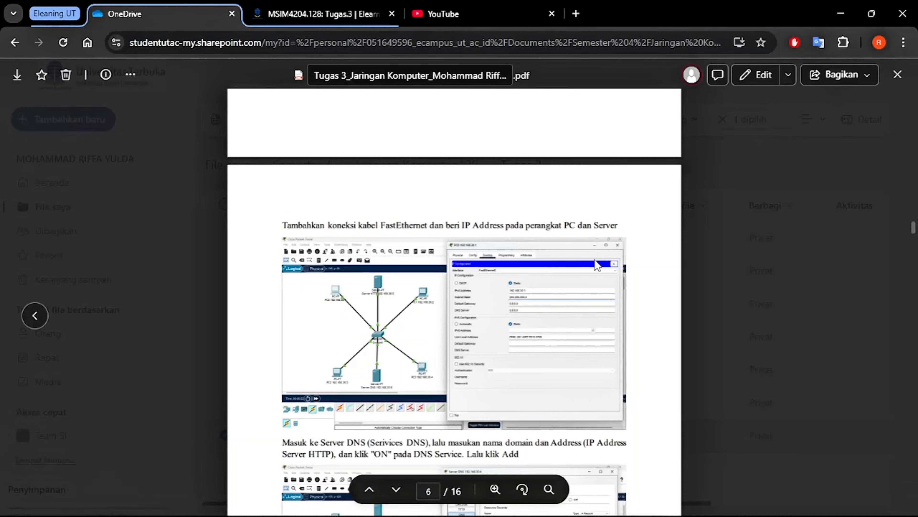
pyautogui.moveTo(624, 515)
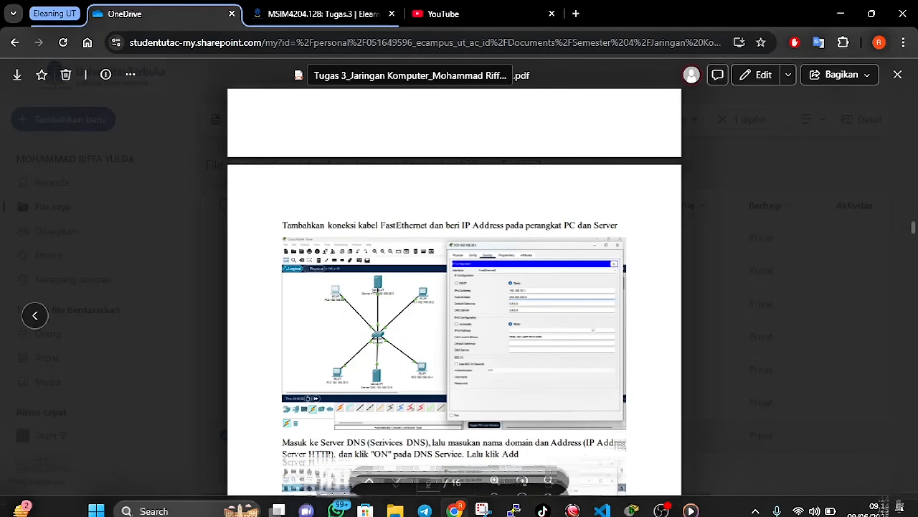
pyautogui.click(459, 507)
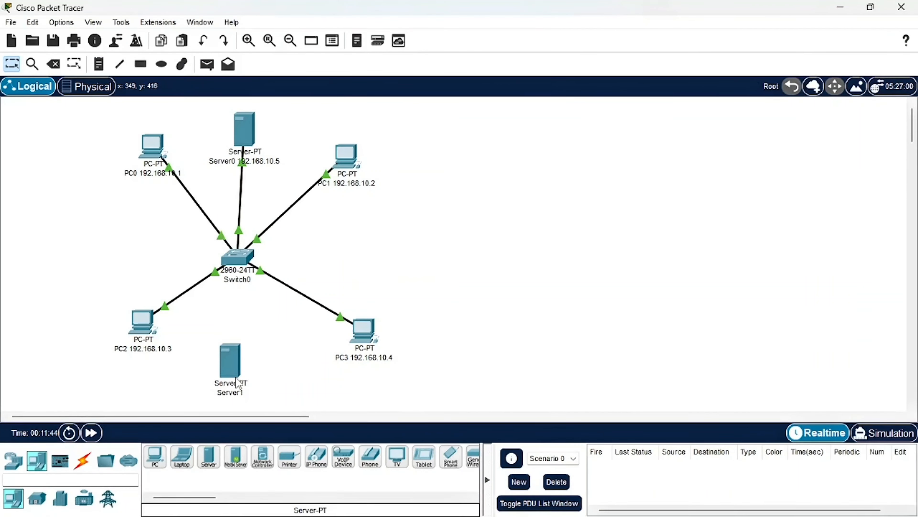
# Connect Server1 to the switch's FastEthernet0/6 port with a Copper Straight-Through cable
pyautogui.click(83, 461)
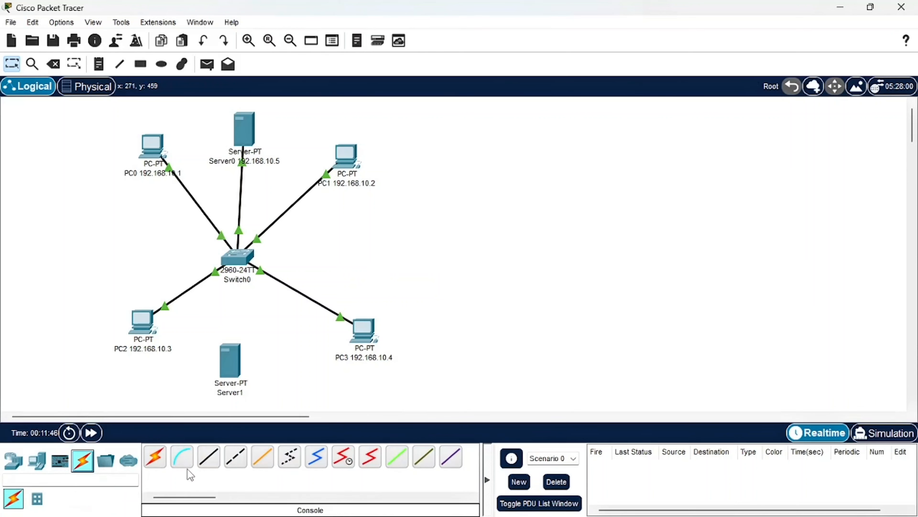
pyautogui.click(205, 468)
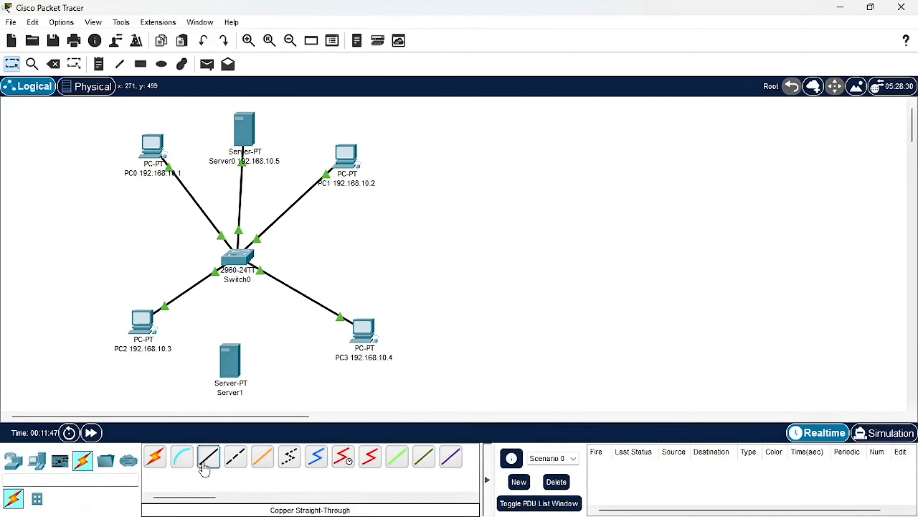
pyautogui.click(227, 369)
pyautogui.click(246, 372)
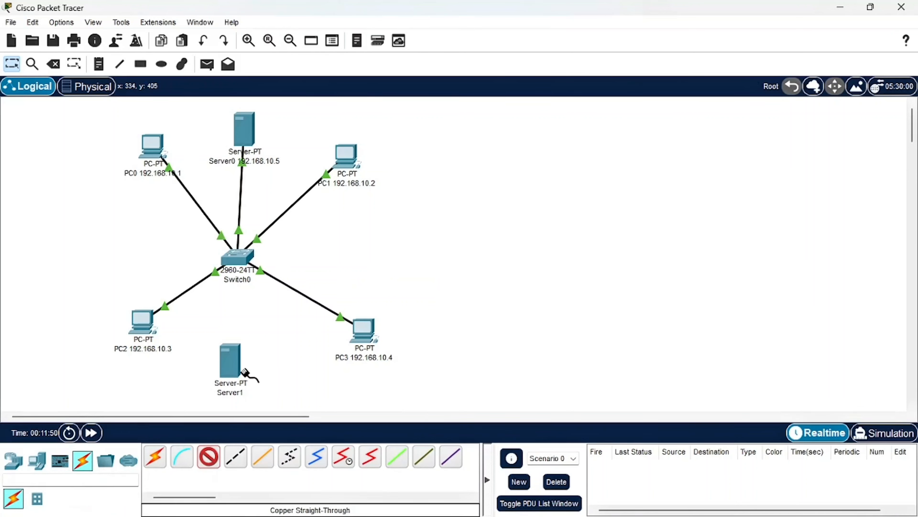
pyautogui.click(238, 254)
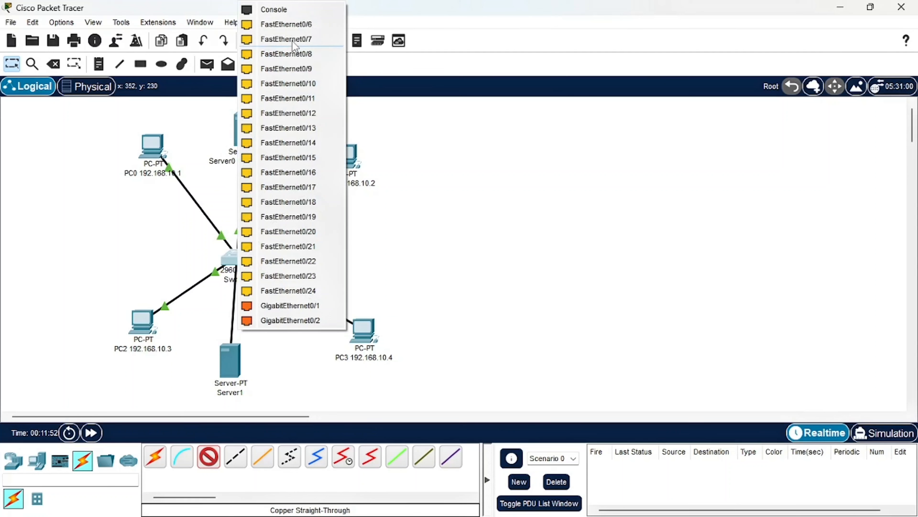
pyautogui.click(295, 26)
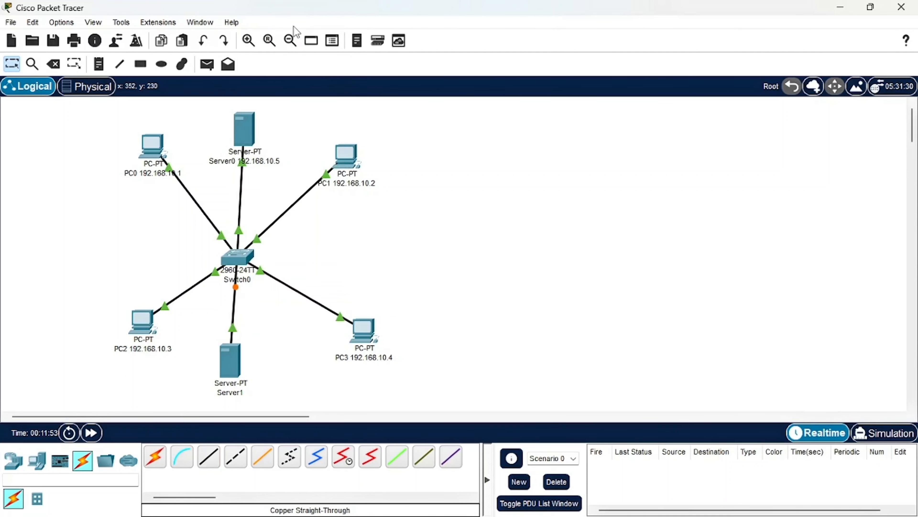
# Rename Server0 as "Server HTTP 192.168.10.5"
pyautogui.click(233, 166)
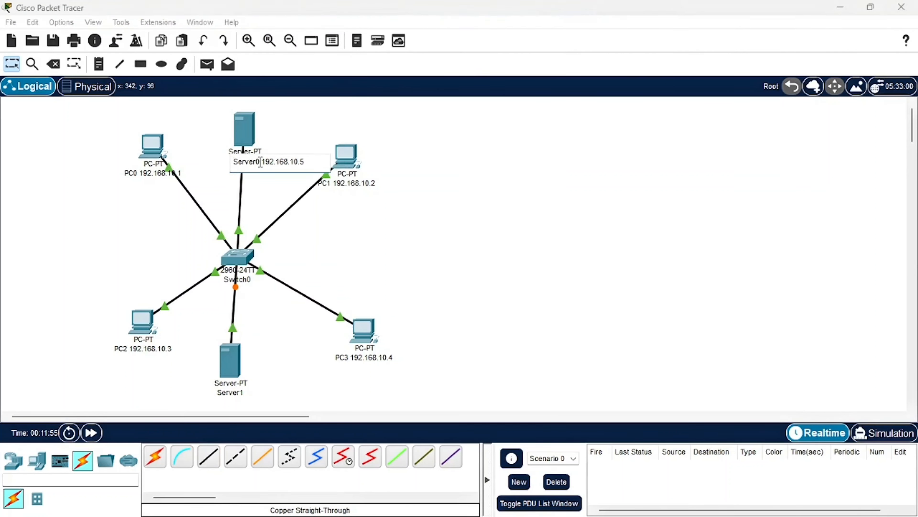
pyautogui.press('BackSpace')
pyautogui.write('HTTP')
pyautogui.click(262, 195)
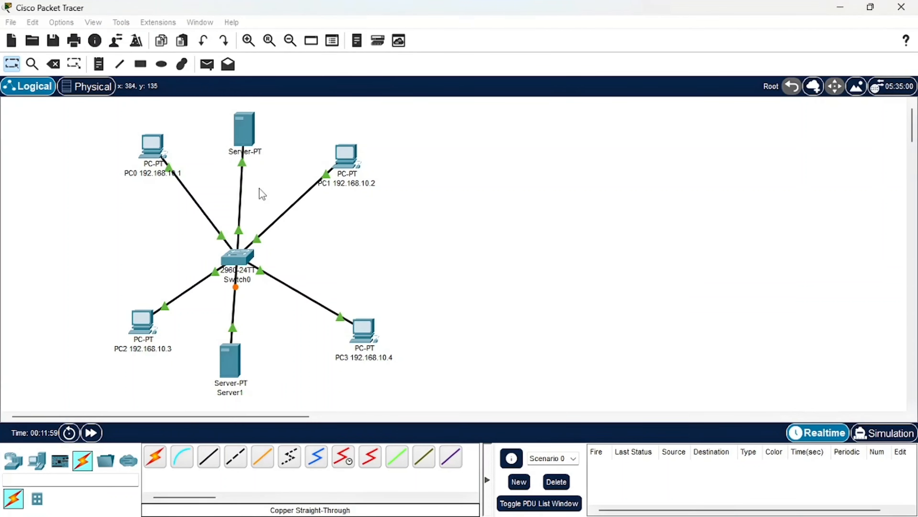
# Rename Server1 as "Server DNS 192.168.10.6"
pyautogui.click(225, 393)
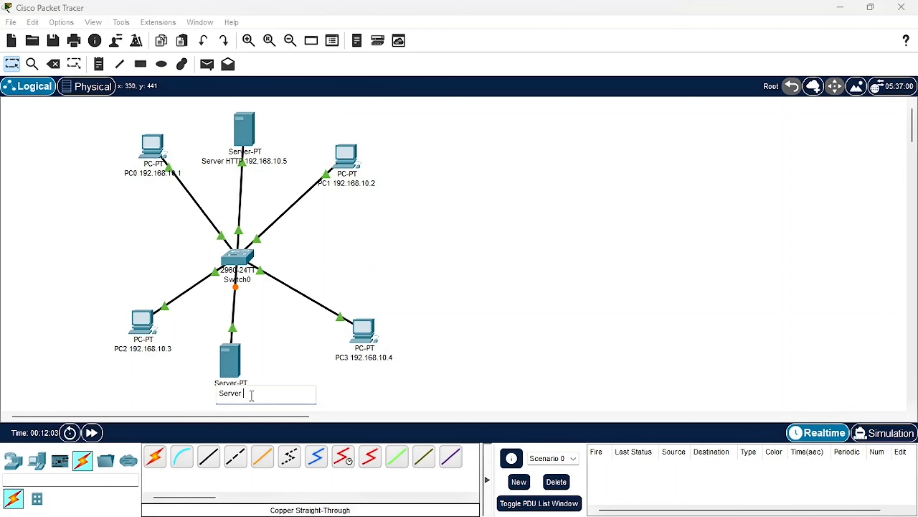
pyautogui.write('DNS 192.168.10.6')
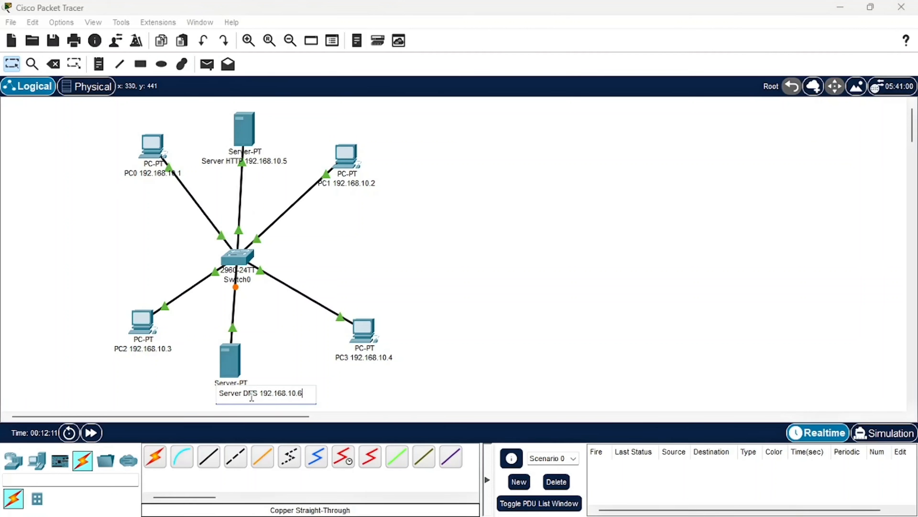
pyautogui.click(360, 391)
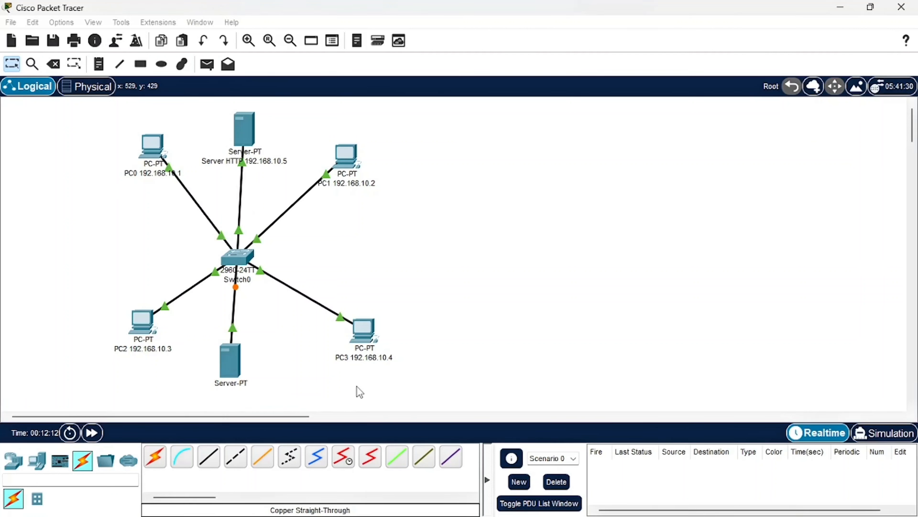
# Give the DNS server the static IPv4 address 192.168.10.6 with subnet mask 255.255.255.0, and close its device window
pyautogui.click(235, 360)
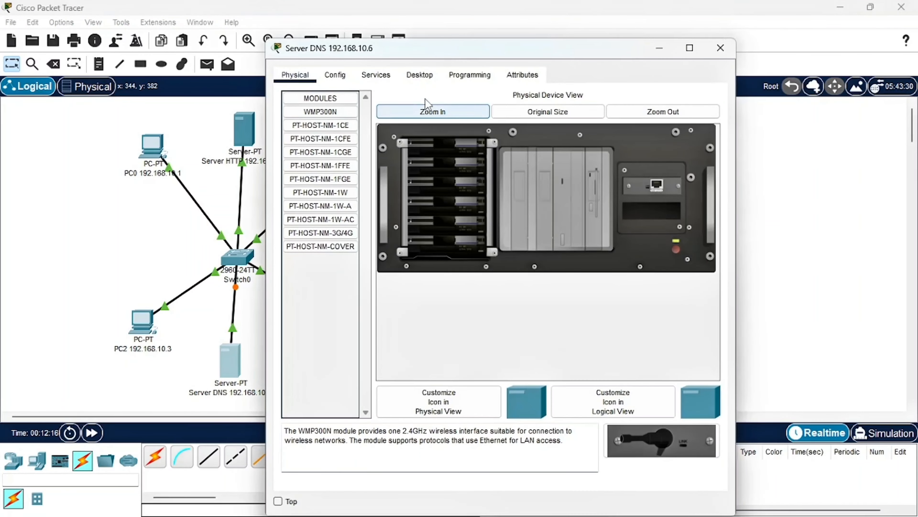
pyautogui.click(416, 75)
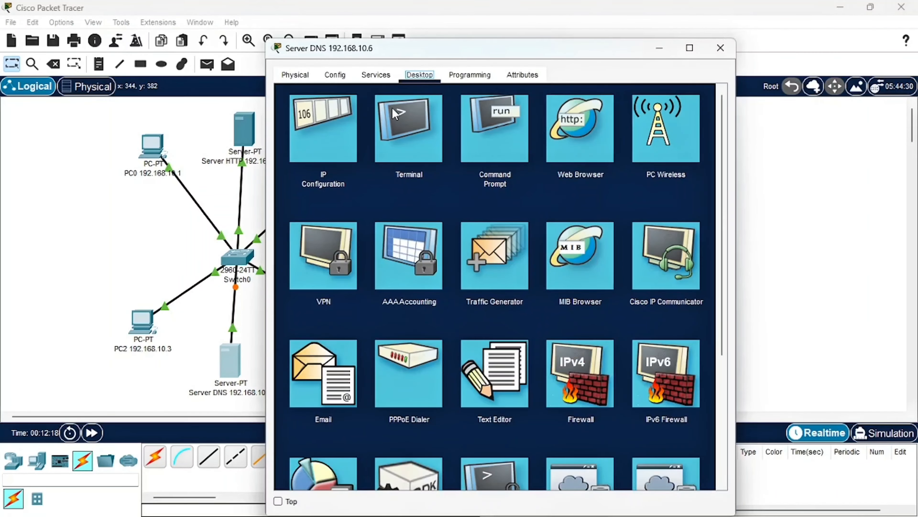
pyautogui.click(322, 148)
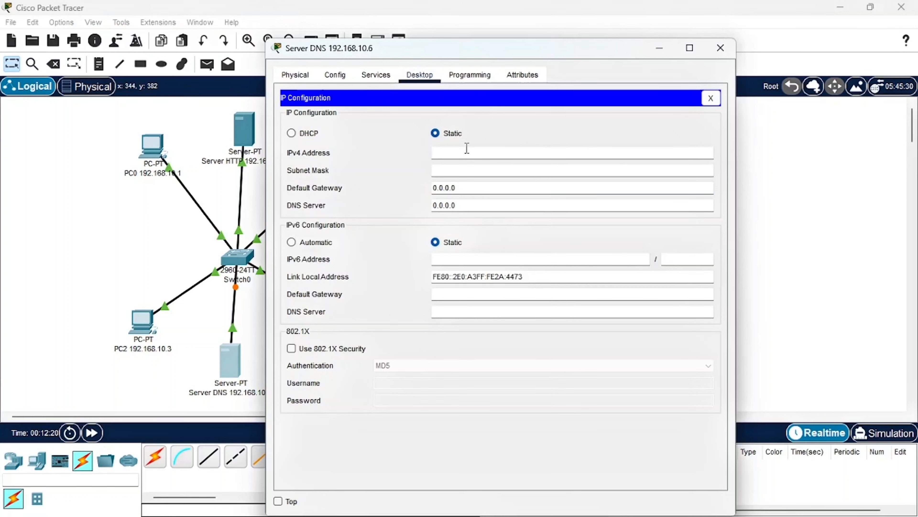
pyautogui.click(467, 152)
pyautogui.write('192.168.10.1')
pyautogui.click(467, 169)
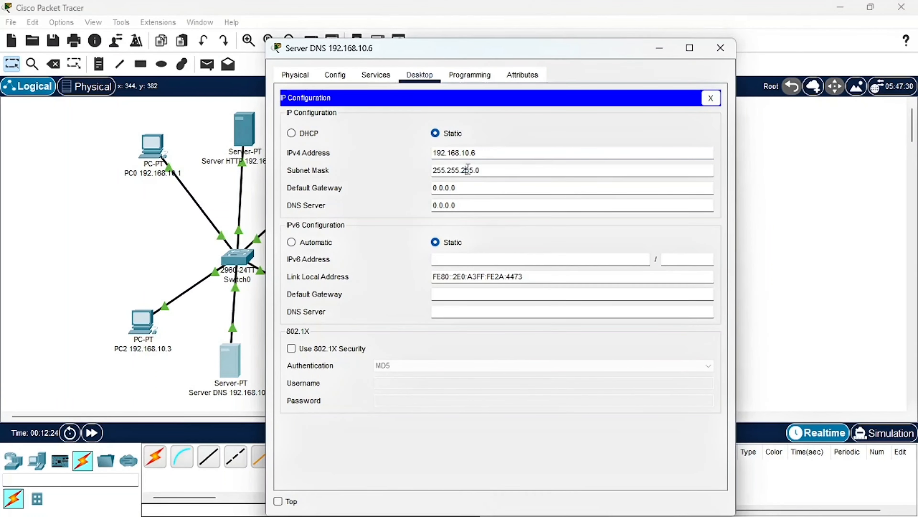
pyautogui.click(720, 48)
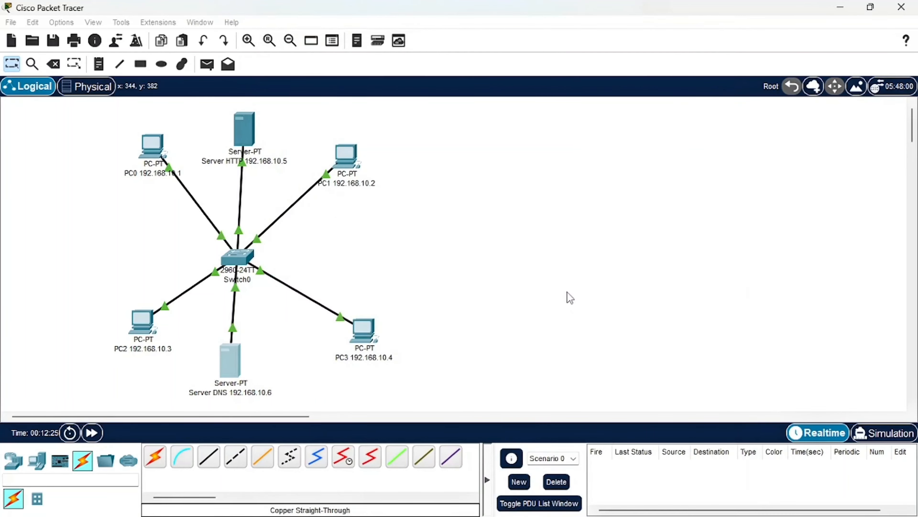
# Switch to the browser and read the assignment PDF's instructions for configuring the DNS service, and return to Packet Tracer
pyautogui.click(454, 501)
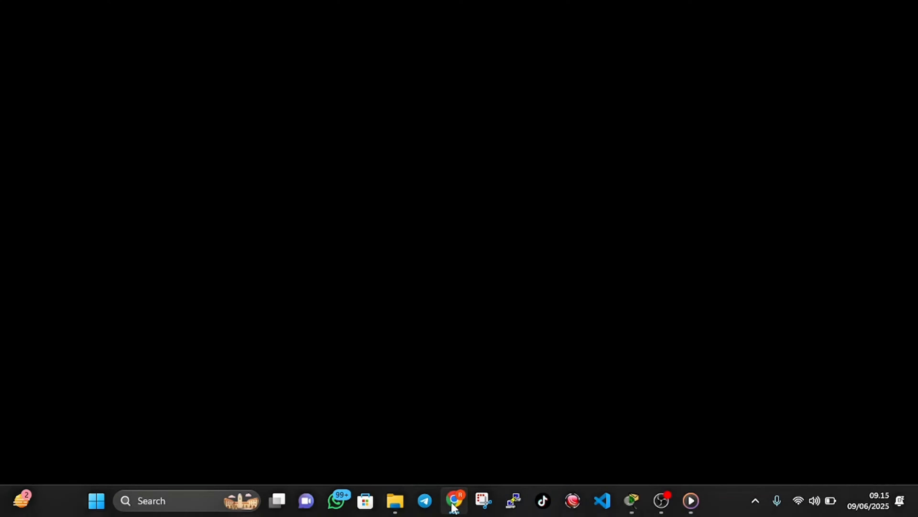
pyautogui.scroll(-3, 448, 323)
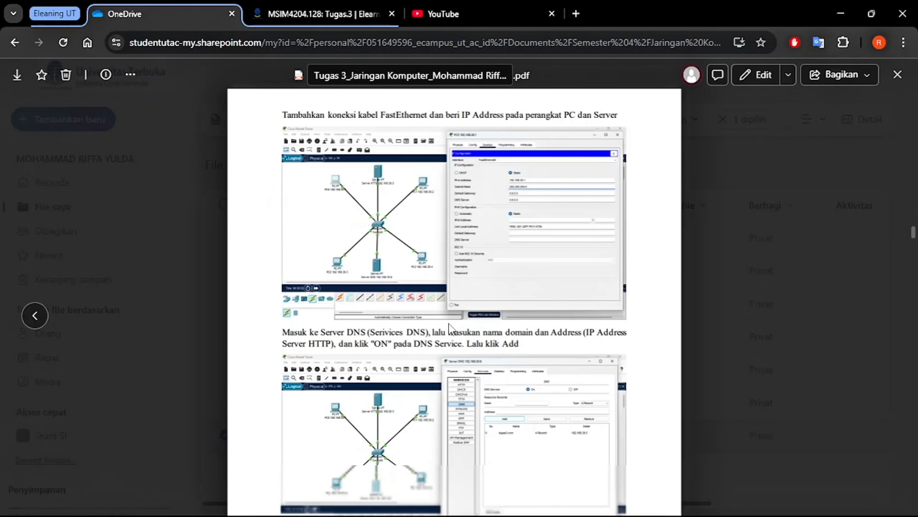
pyautogui.scroll(-2, 448, 323)
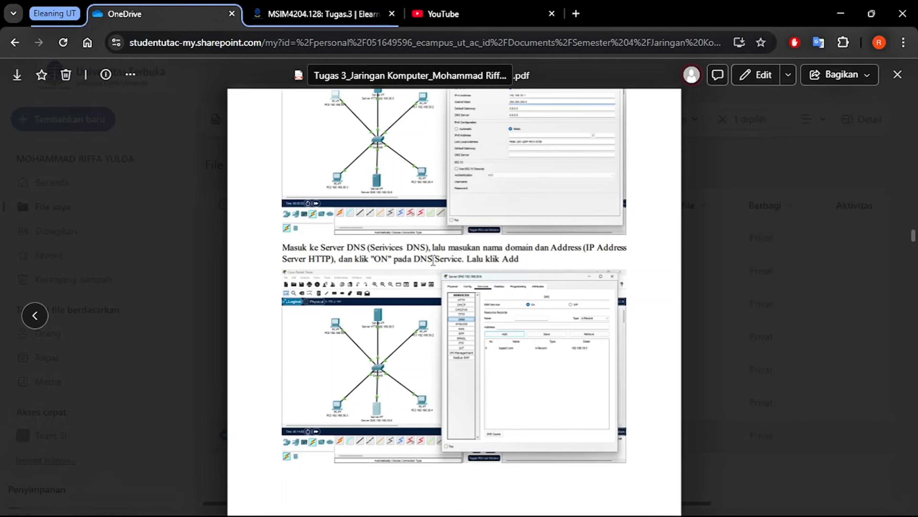
pyautogui.moveTo(517, 516)
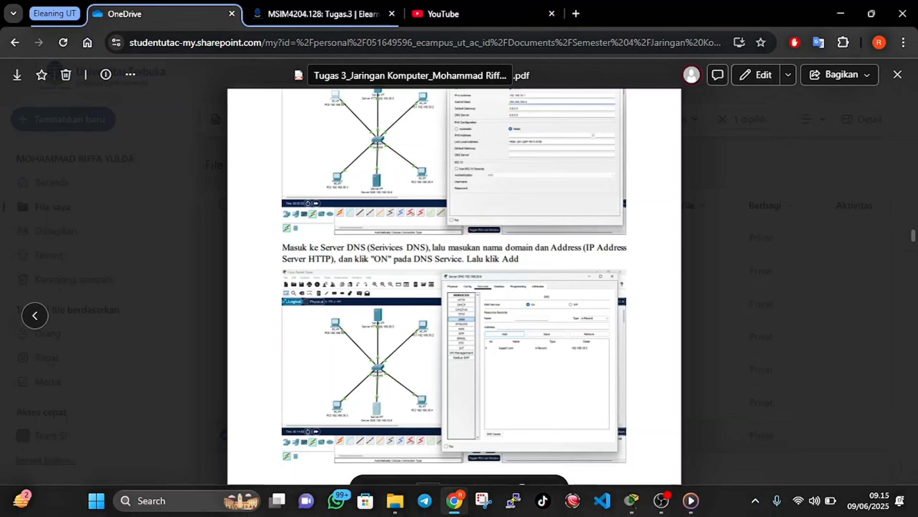
pyautogui.click(452, 503)
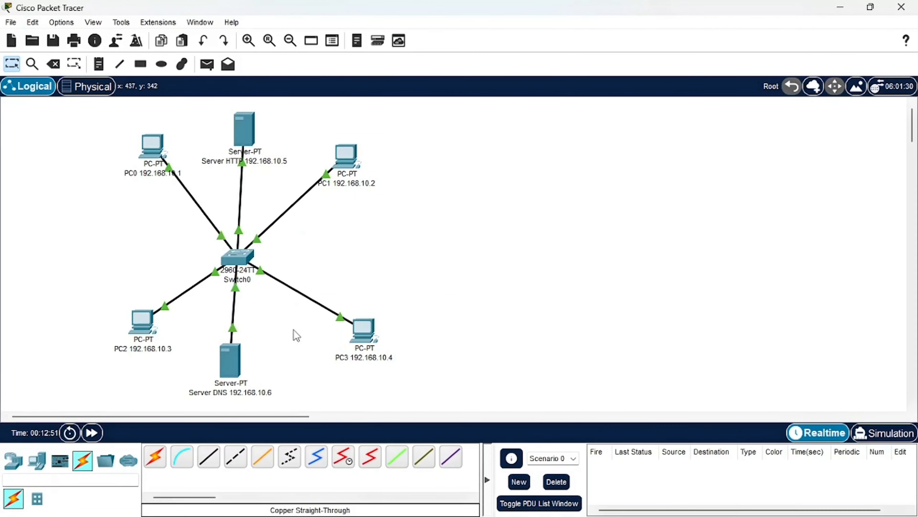
# Open the DNS service settings of the DNS server and move its window clear of the network topology
pyautogui.click(234, 358)
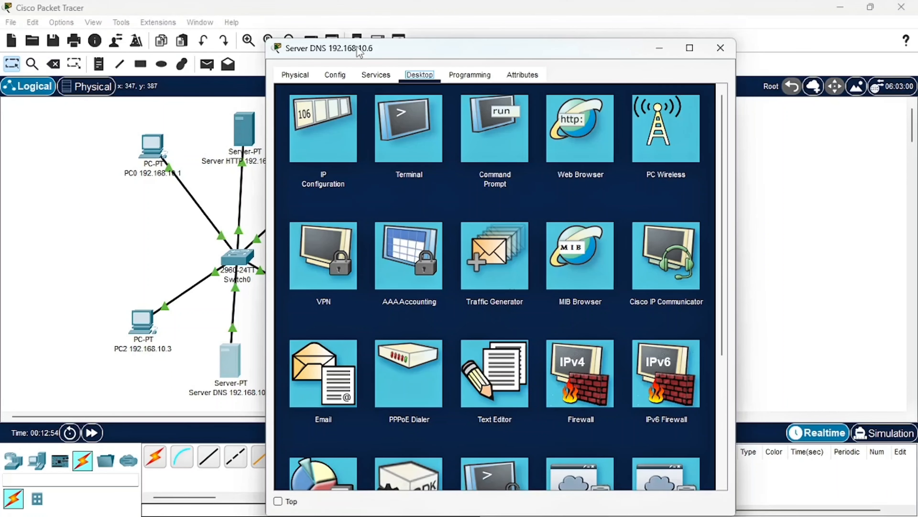
pyautogui.click(376, 74)
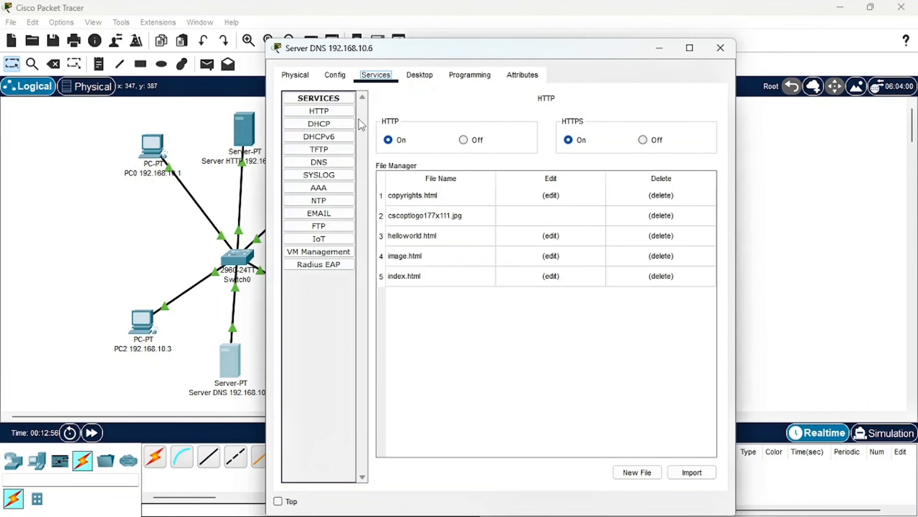
pyautogui.click(320, 166)
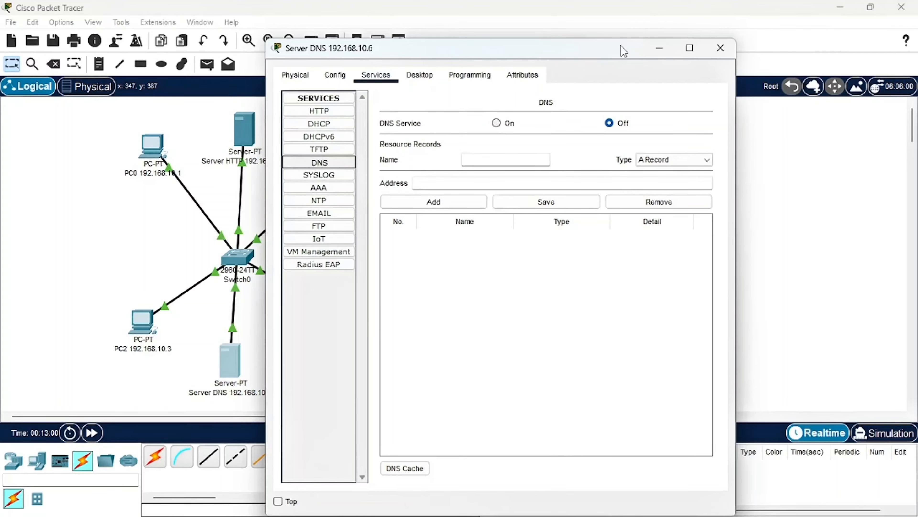
pyautogui.moveTo(519, 56); pyautogui.dragTo(693, 42)
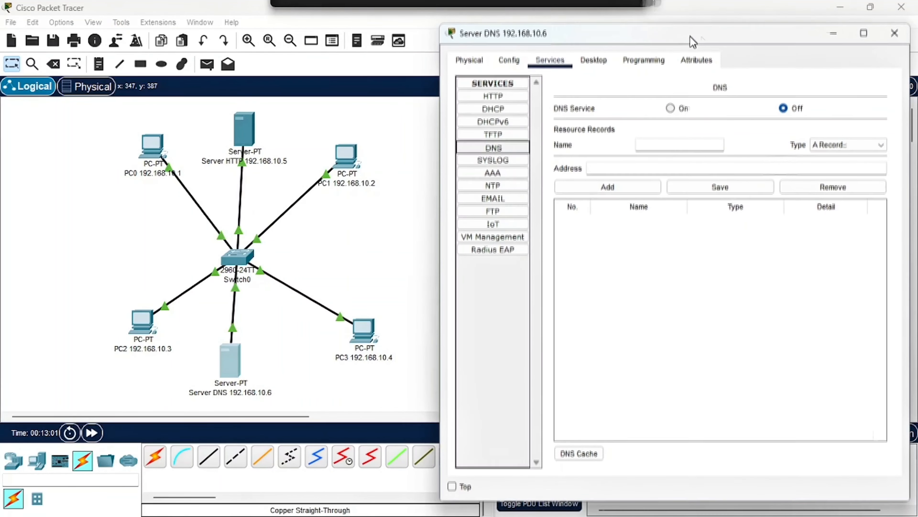
# Enter 192.168.10.5 as the resource record's address, turn the DNS service on, and try to add the record
pyautogui.click(627, 170)
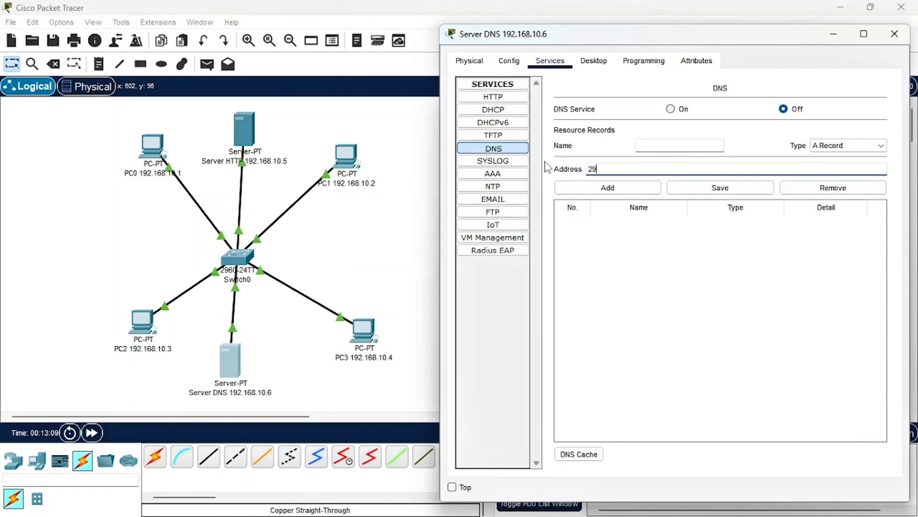
pyautogui.write('293')
pyautogui.press('BackSpace')
pyautogui.press('BackSpace')
pyautogui.press('BackSpace')
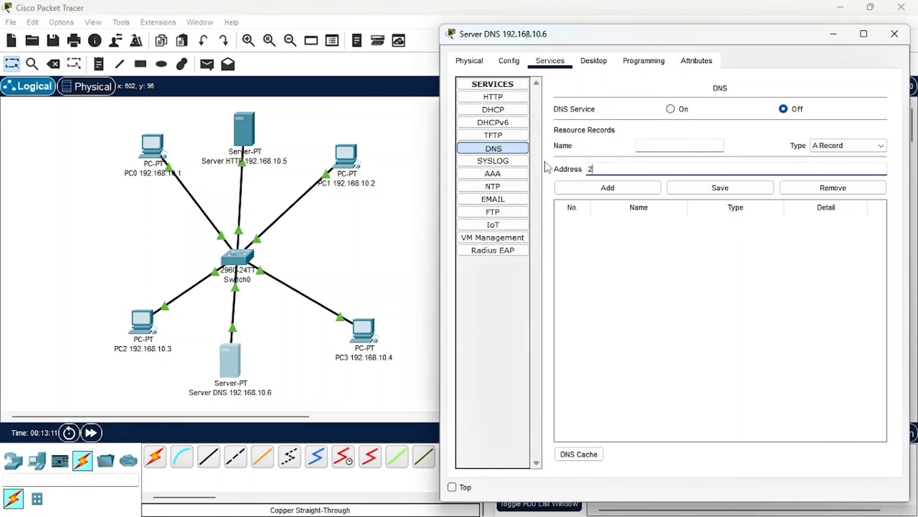
pyautogui.write('192.16')
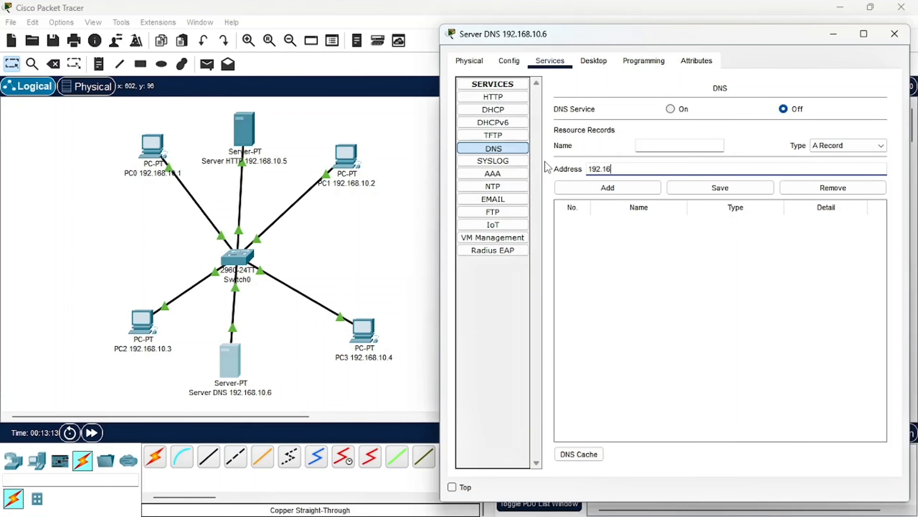
pyautogui.write('8.10.5')
pyautogui.click(670, 109)
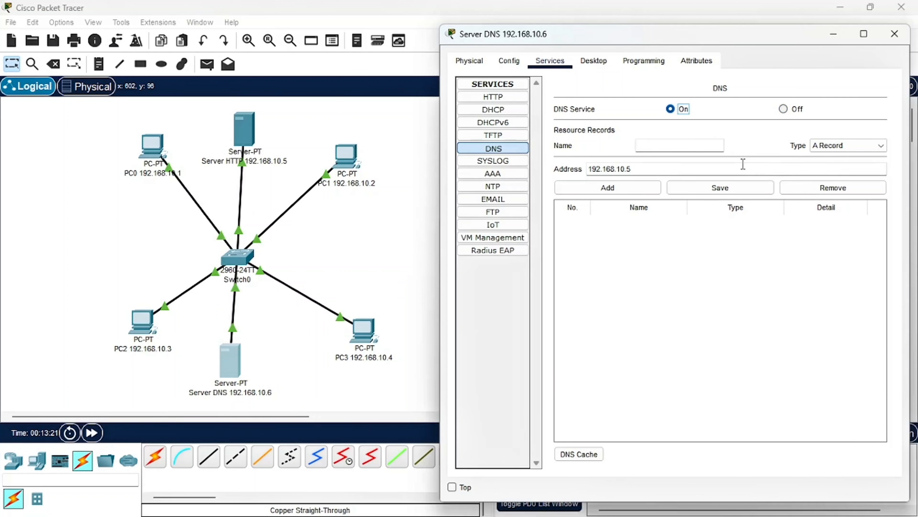
pyautogui.click(580, 191)
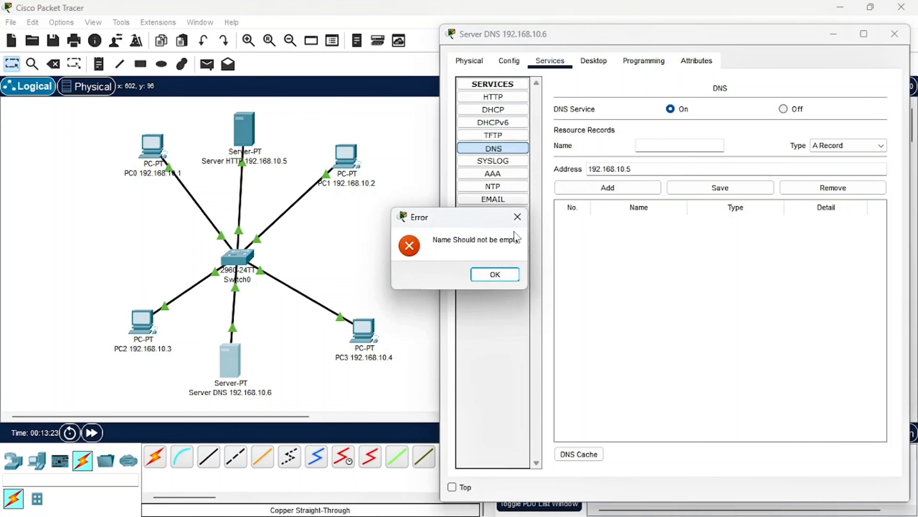
pyautogui.click(492, 275)
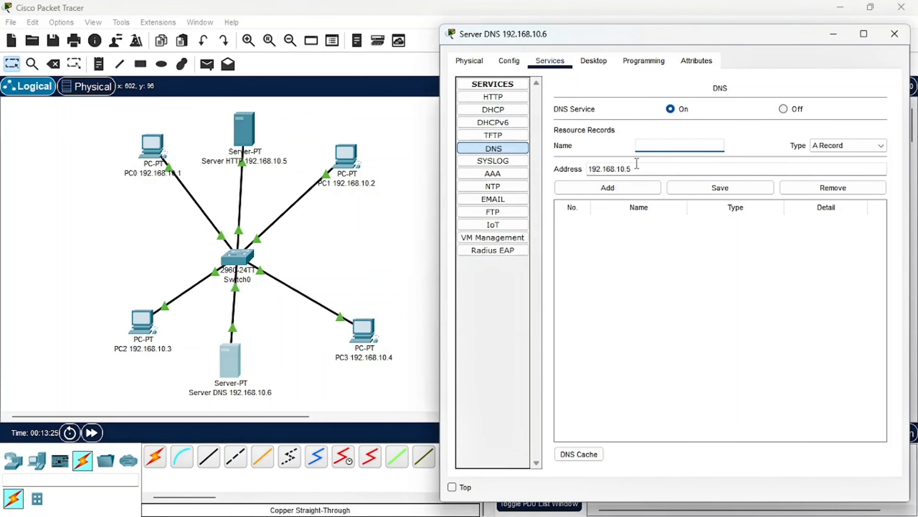
# Switch to the browser to check the domain name used in the PDF's DNS example, and return to Packet Tracer
pyautogui.click(656, 147)
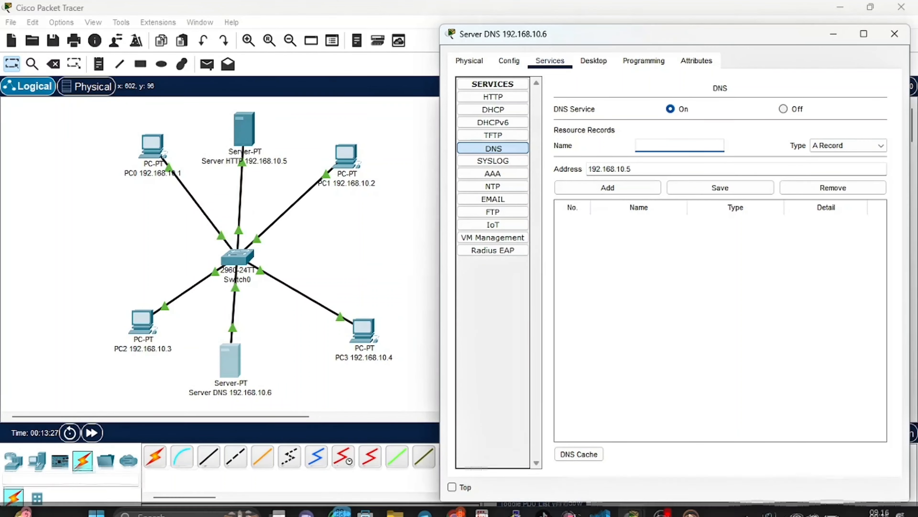
pyautogui.click(451, 503)
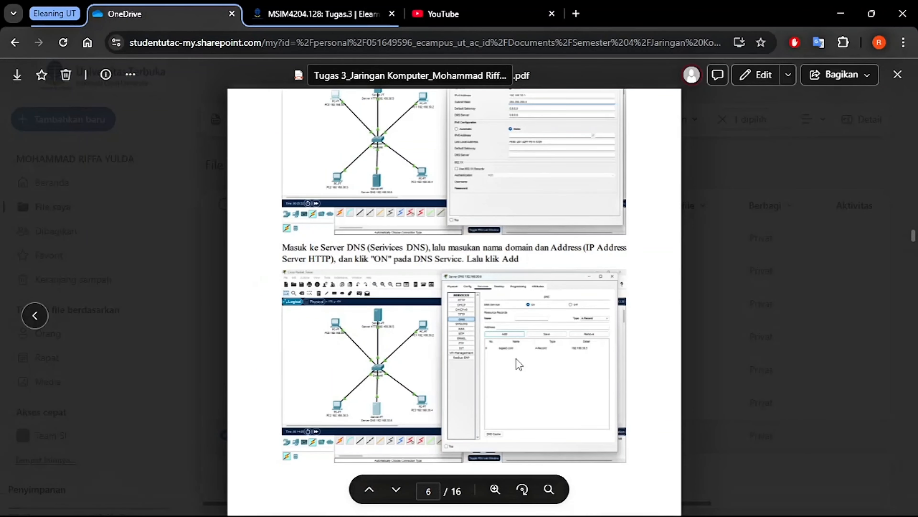
pyautogui.moveTo(632, 516)
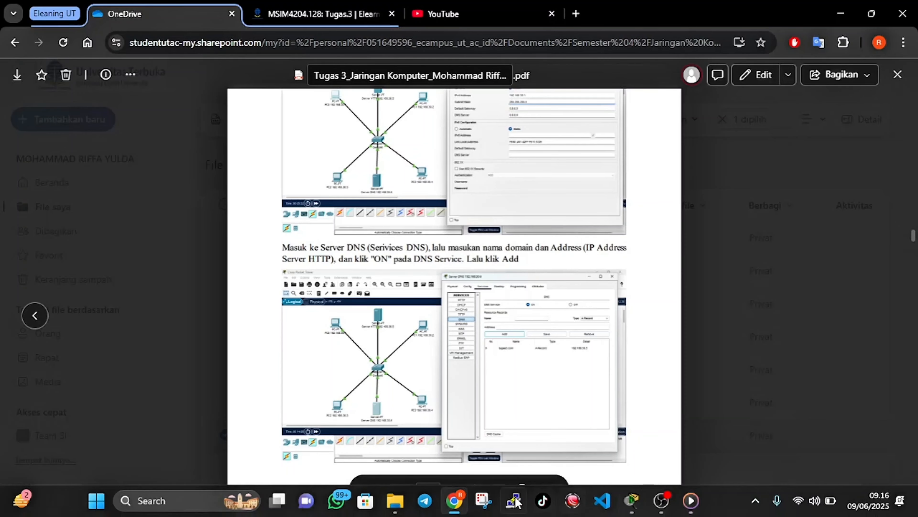
pyautogui.click(455, 501)
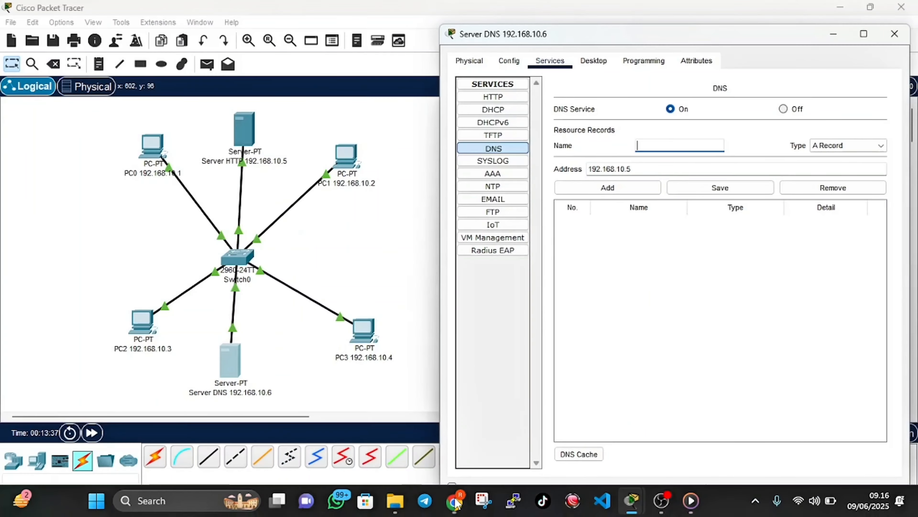
# Name the A record tugas3.com, add it to the DNS server's resource records, and close the server's window
pyautogui.click(686, 147)
pyautogui.write('t')
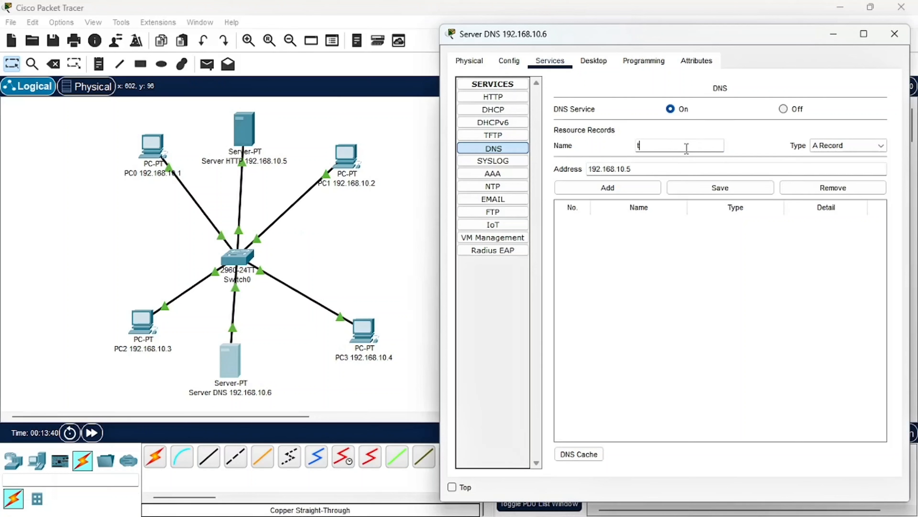
pyautogui.write('ugase')
pyautogui.press('BackSpace')
pyautogui.write('3.com')
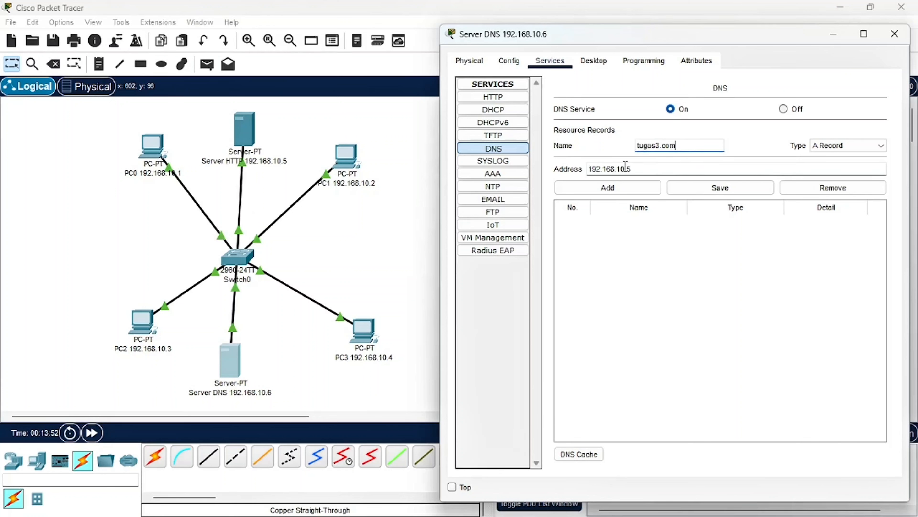
pyautogui.click(656, 149)
pyautogui.click(622, 189)
pyautogui.click(623, 190)
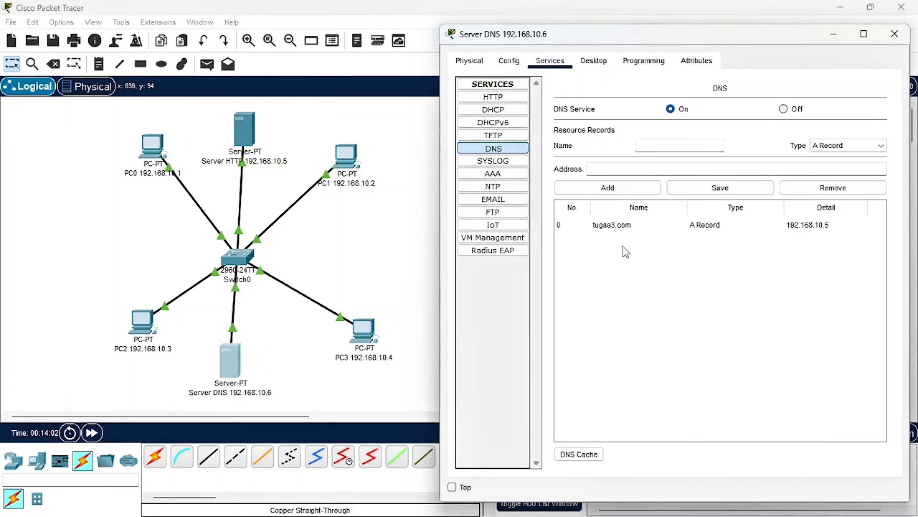
pyautogui.click(895, 34)
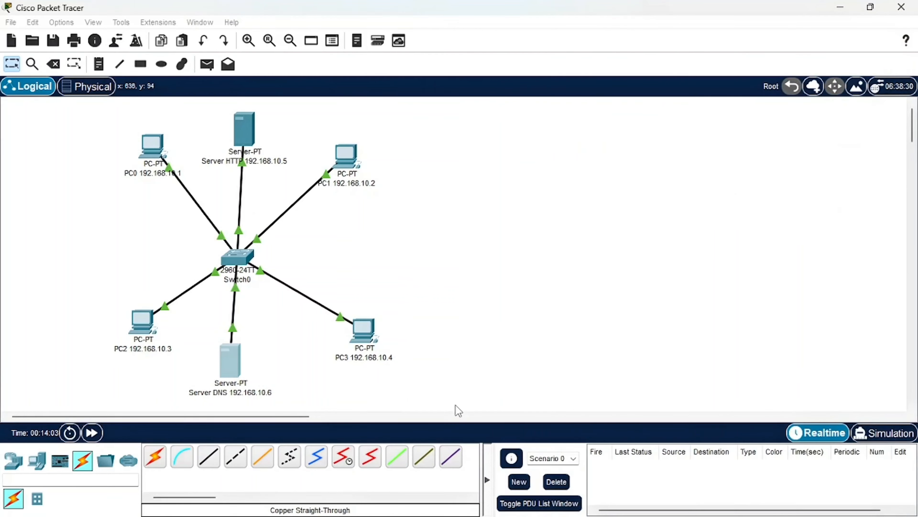
# Switch to the browser and read the PDF's instructions for the PCs' DNS settings and domain test, and return to Packet Tracer
pyautogui.click(455, 504)
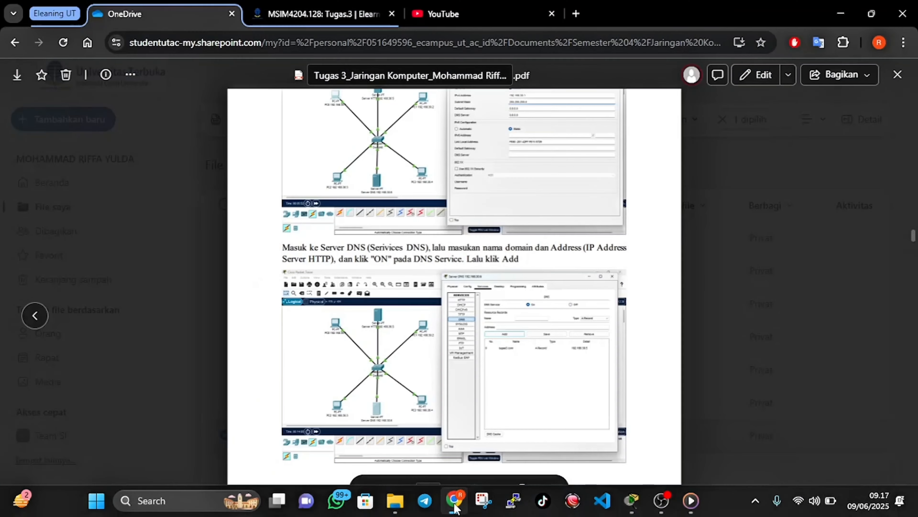
pyautogui.scroll(-8, 449, 292)
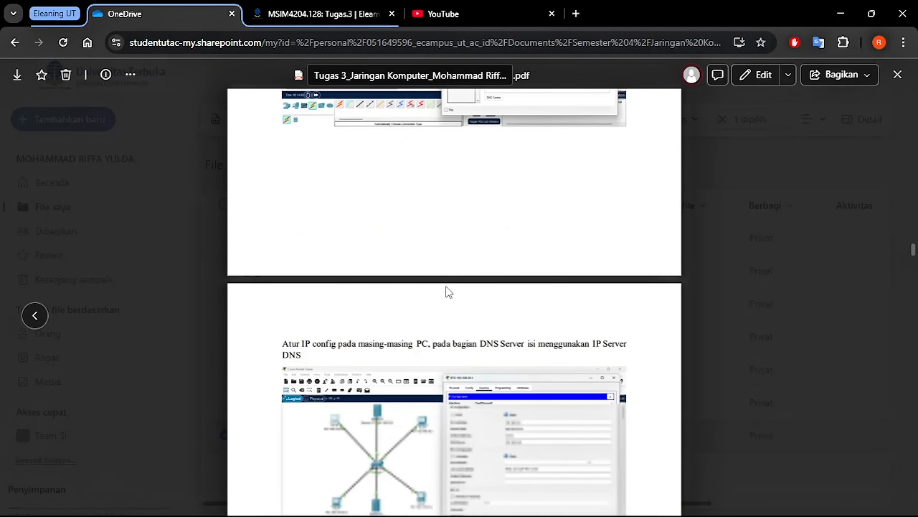
pyautogui.scroll(-6, 448, 292)
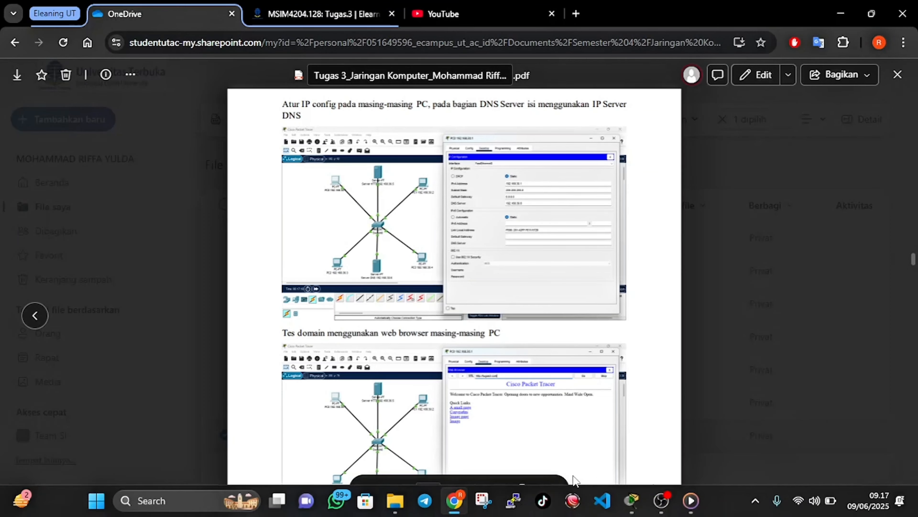
pyautogui.click(459, 499)
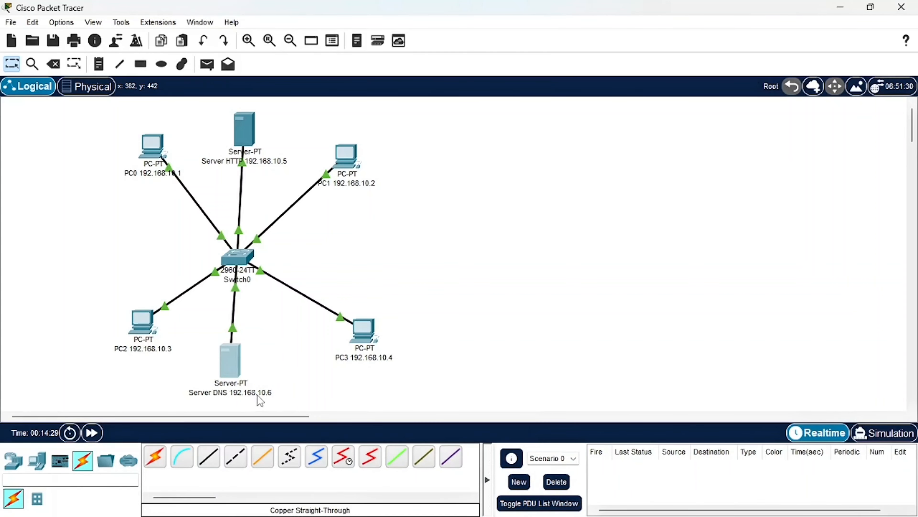
# Set PC0's IPv4 DNS server to 192.168.10.6 in its IP configuration and close its window
pyautogui.click(152, 149)
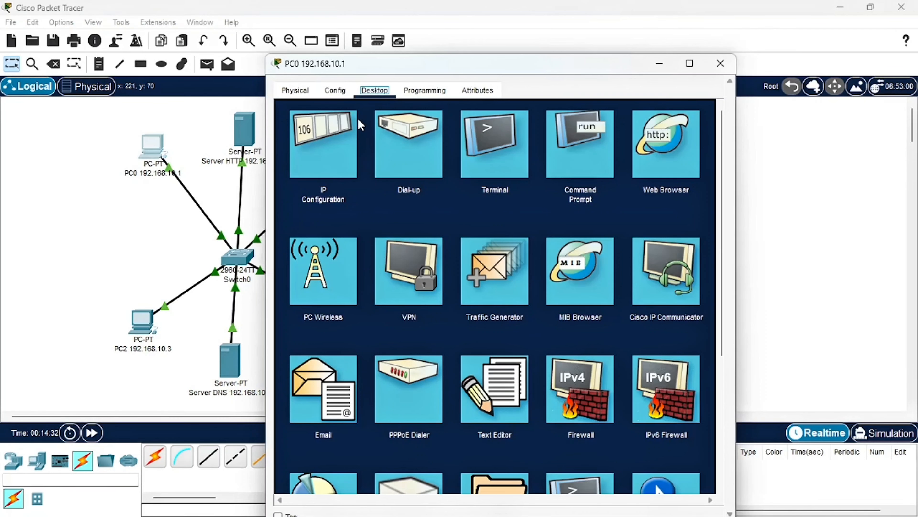
pyautogui.click(343, 139)
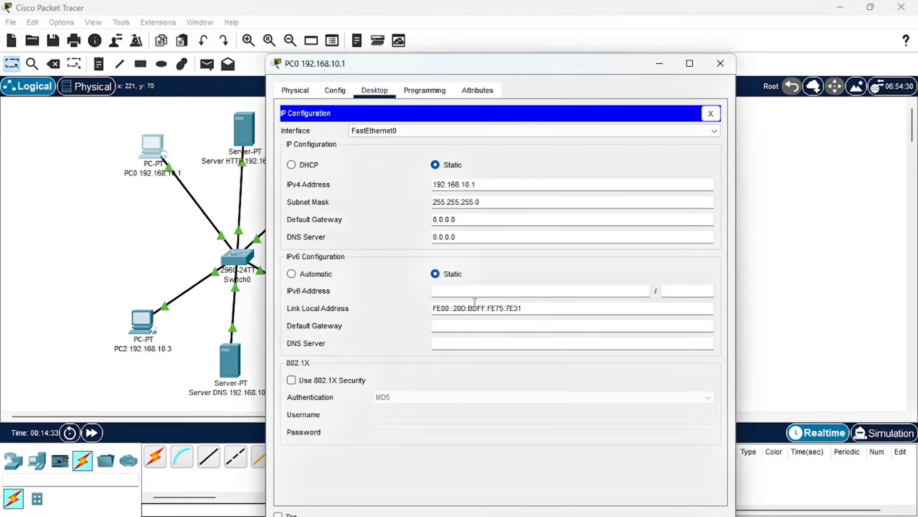
pyautogui.doubleClick(436, 236)
pyautogui.write('192.168.10.1')
pyautogui.click(413, 239)
pyautogui.write('6')
pyautogui.doubleClick(446, 237)
pyautogui.hotkey('ctrl', 'c')
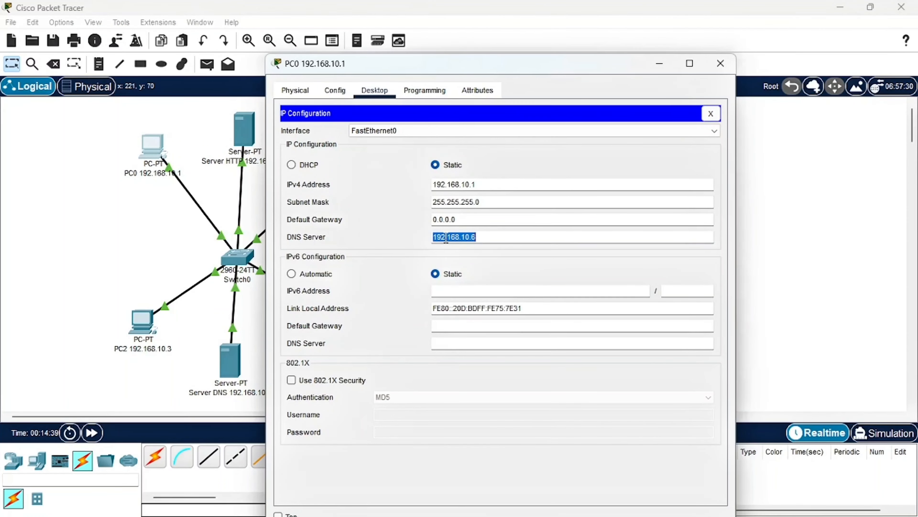
pyautogui.click(733, 65)
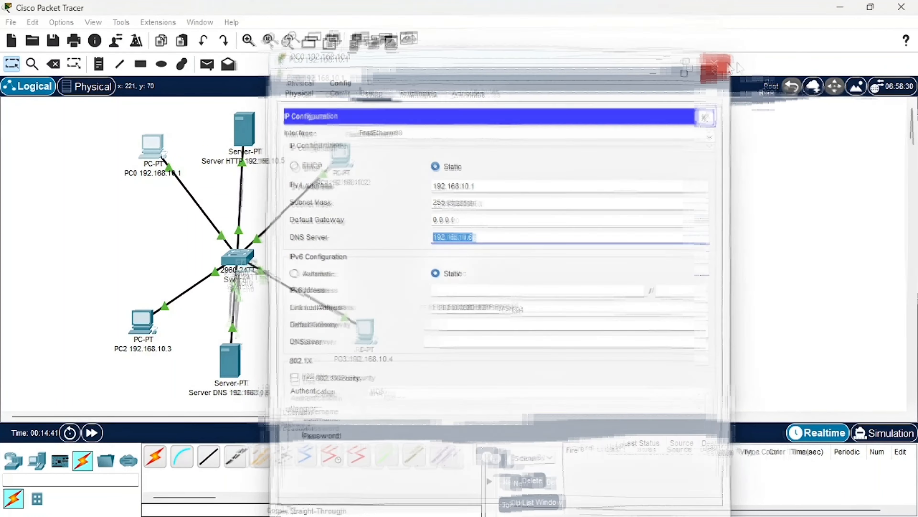
# Set PC1's IPv4 DNS server to 192.168.10.6 in its IP configuration and close its window
pyautogui.click(349, 165)
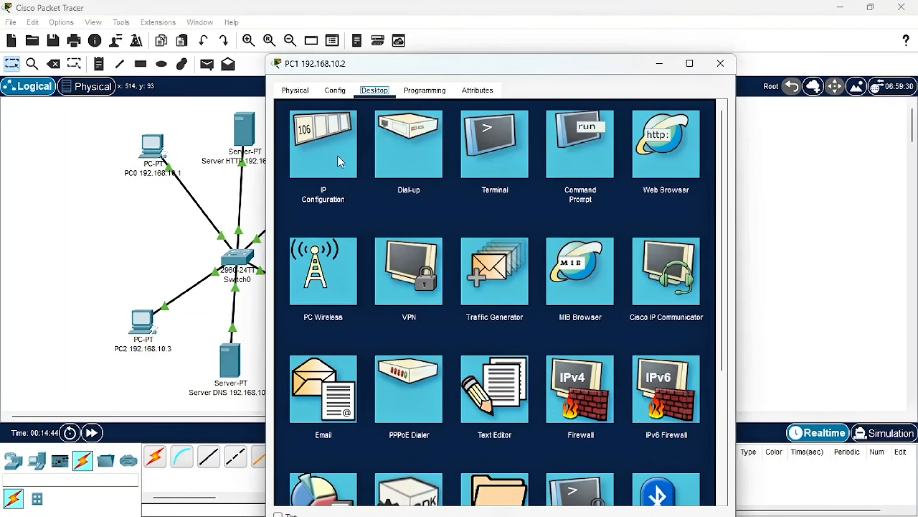
pyautogui.click(347, 163)
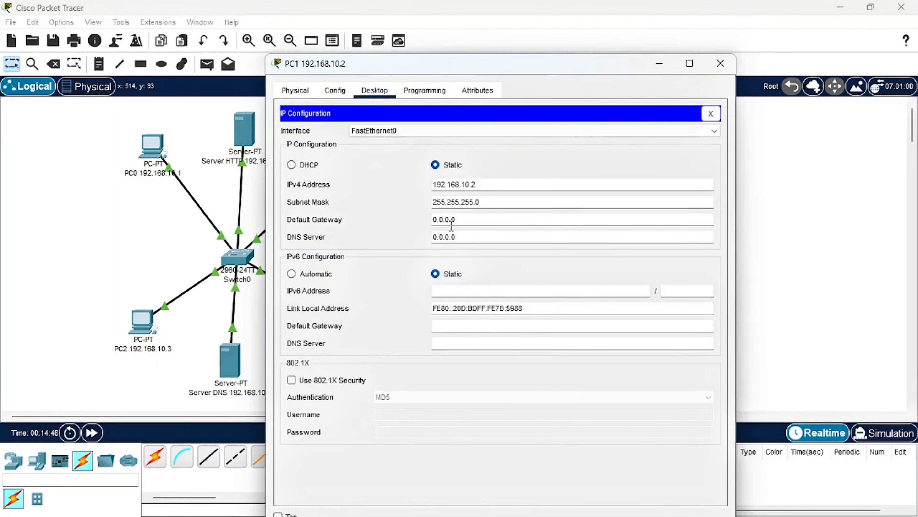
pyautogui.moveTo(459, 236); pyautogui.dragTo(406, 235)
pyautogui.write('192.168.10.6')
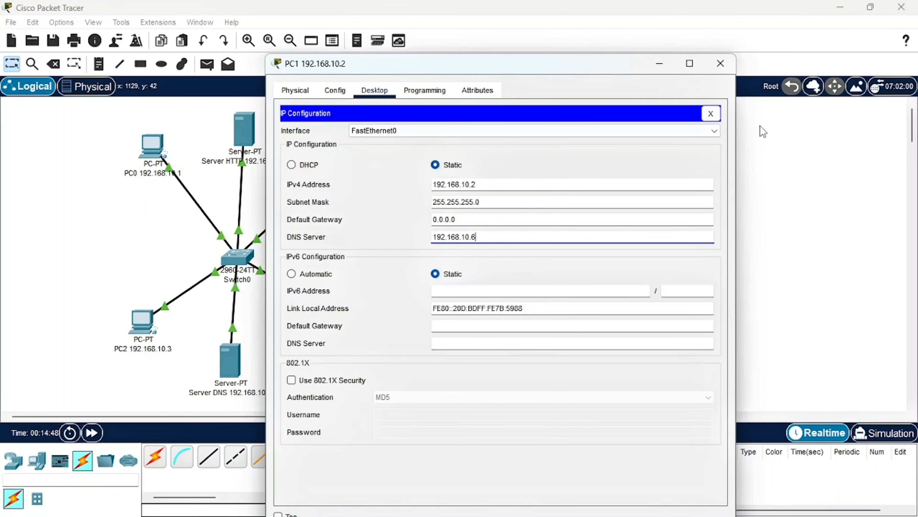
pyautogui.click(720, 64)
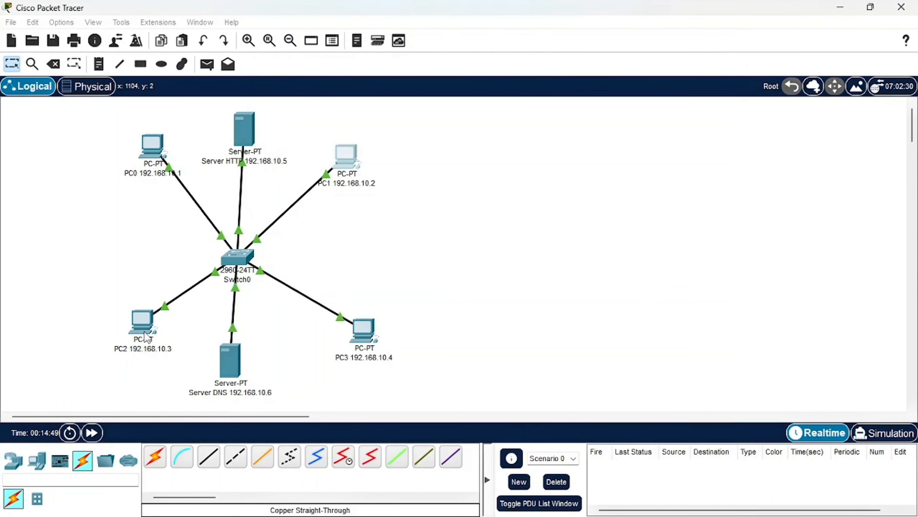
# Set PC2's IPv4 DNS server to 192.168.10.6 in its IP configuration and close its window
pyautogui.click(140, 331)
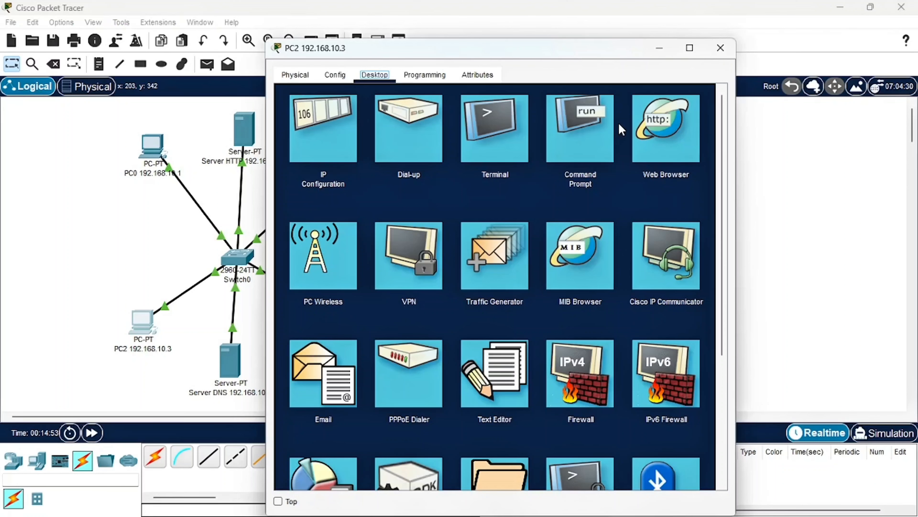
pyautogui.click(588, 130)
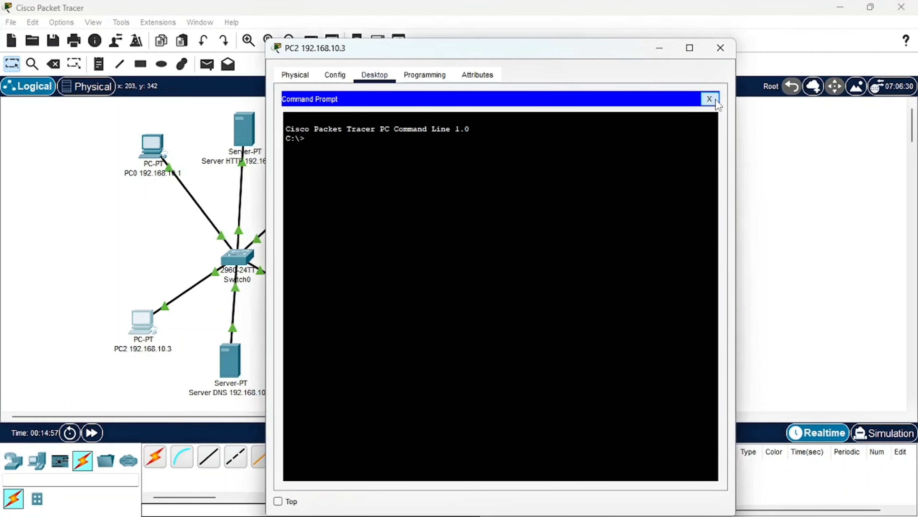
pyautogui.click(709, 99)
pyautogui.click(330, 106)
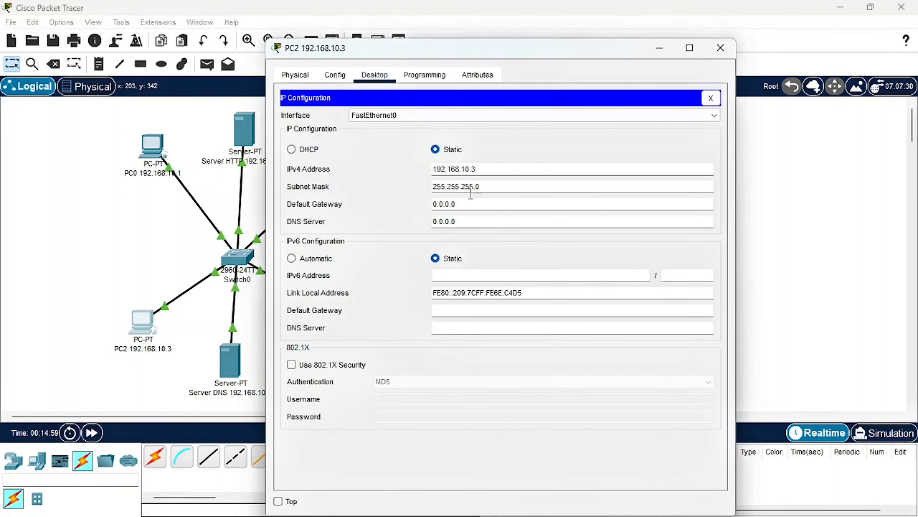
pyautogui.click(462, 222)
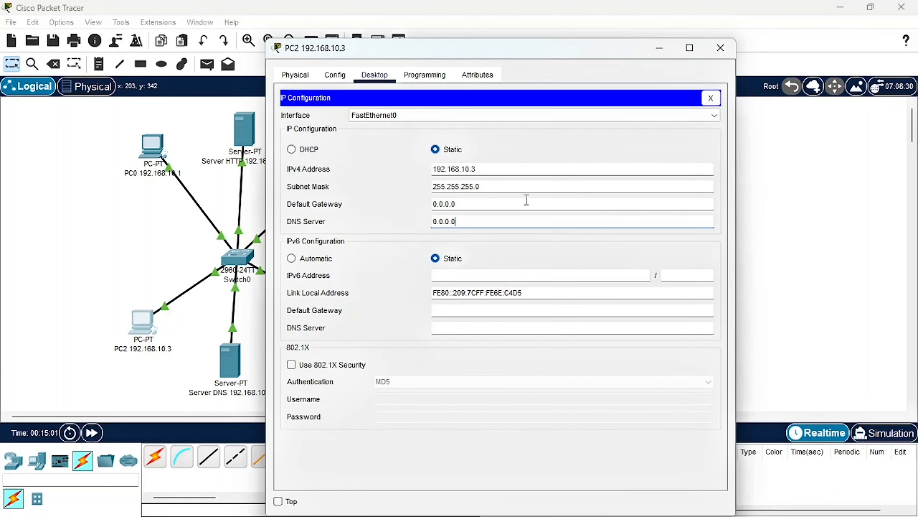
pyautogui.hotkey('ctrl', 'a')
pyautogui.write('192.168.10.6')
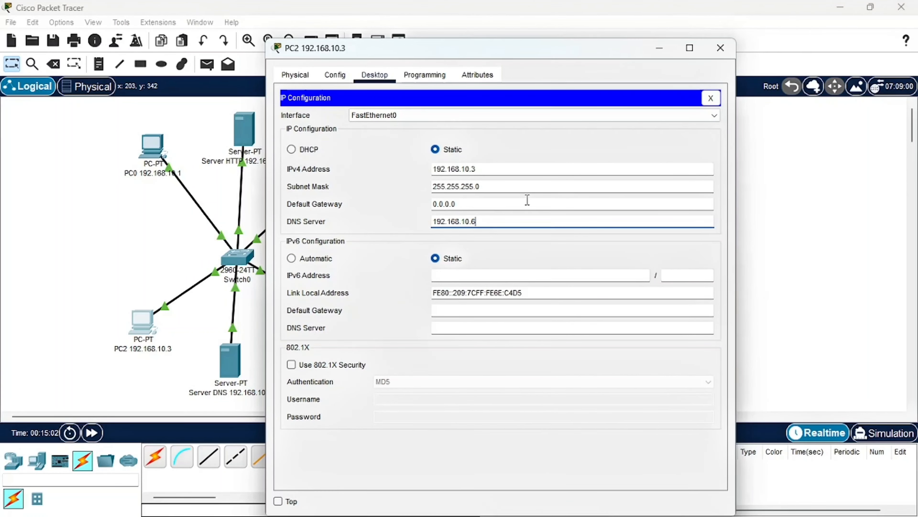
pyautogui.click(720, 48)
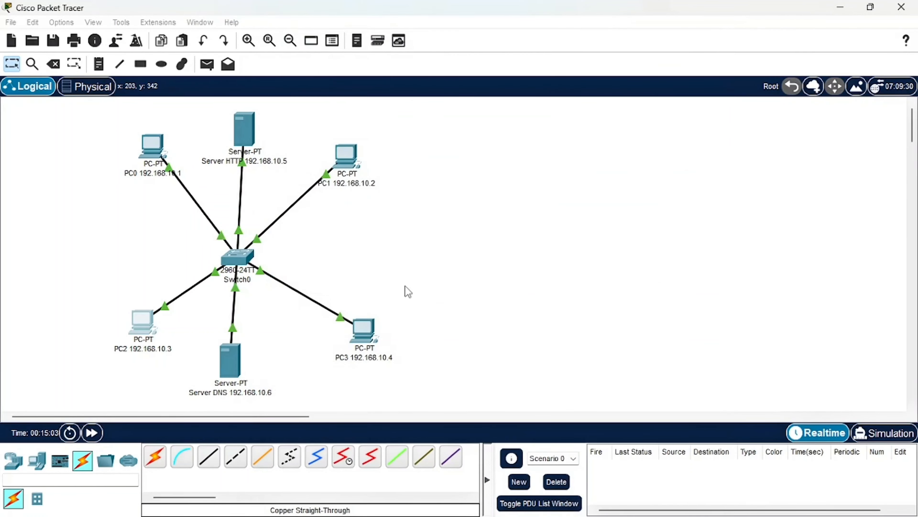
# Set PC3's IPv4 DNS server to 192.168.10.6 in its IP configuration and close its window
pyautogui.click(365, 329)
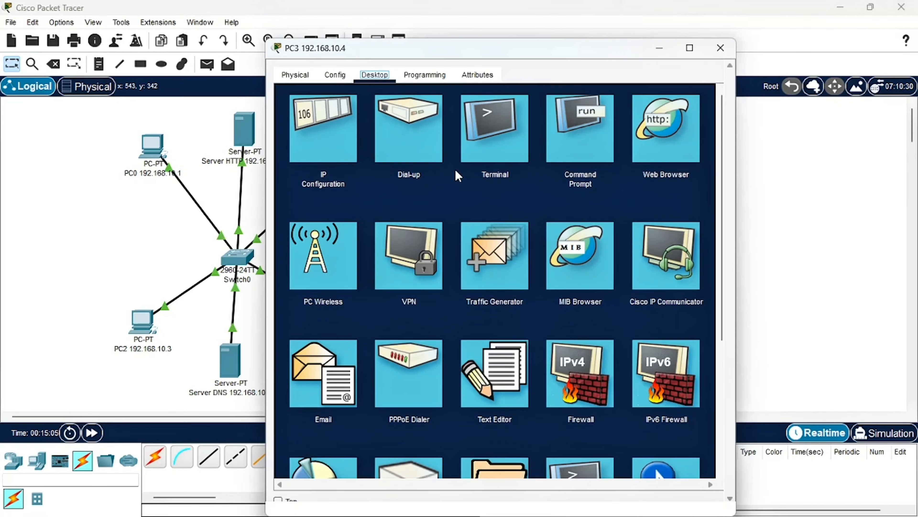
pyautogui.click(356, 146)
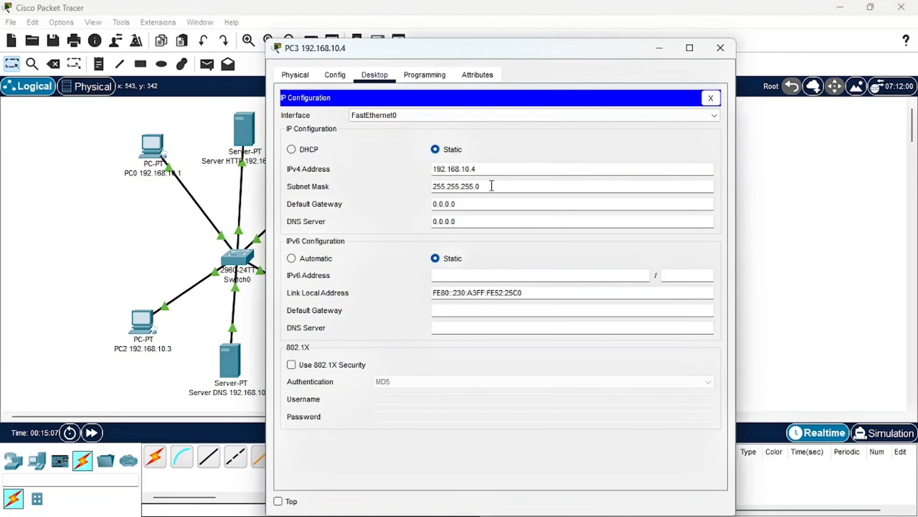
pyautogui.moveTo(477, 221); pyautogui.dragTo(400, 227)
pyautogui.hotkey('ctrl', 'v')
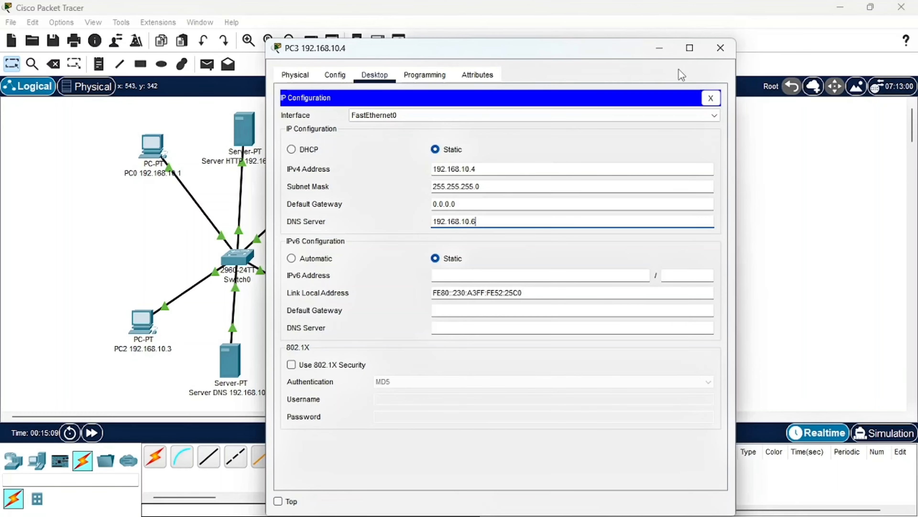
pyautogui.click(731, 49)
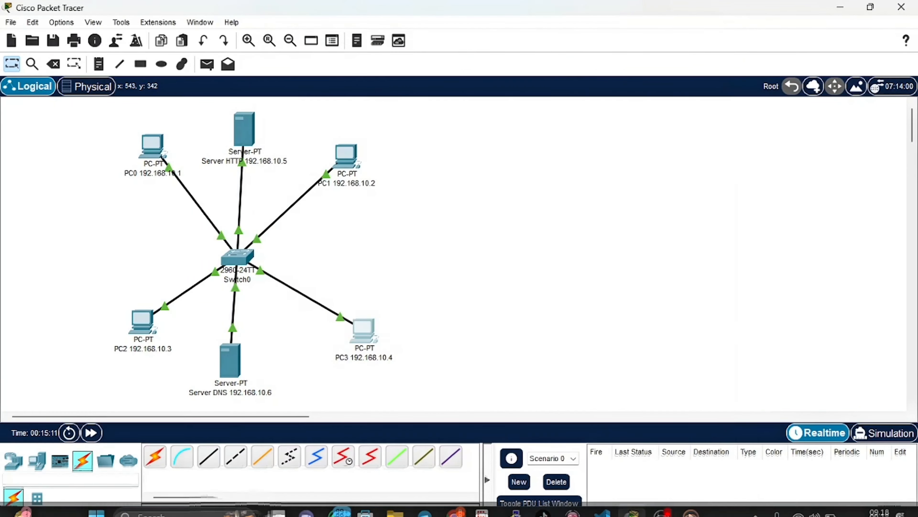
# Switch to the browser, read the PDF's section on testing the domain from each PC, and return to Packet Tracer
pyautogui.click(448, 503)
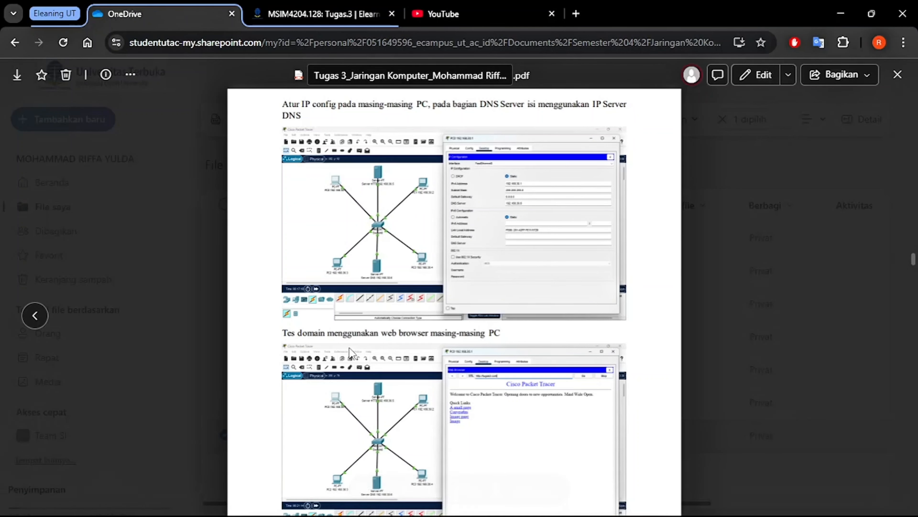
pyautogui.scroll(-3, 489, 336)
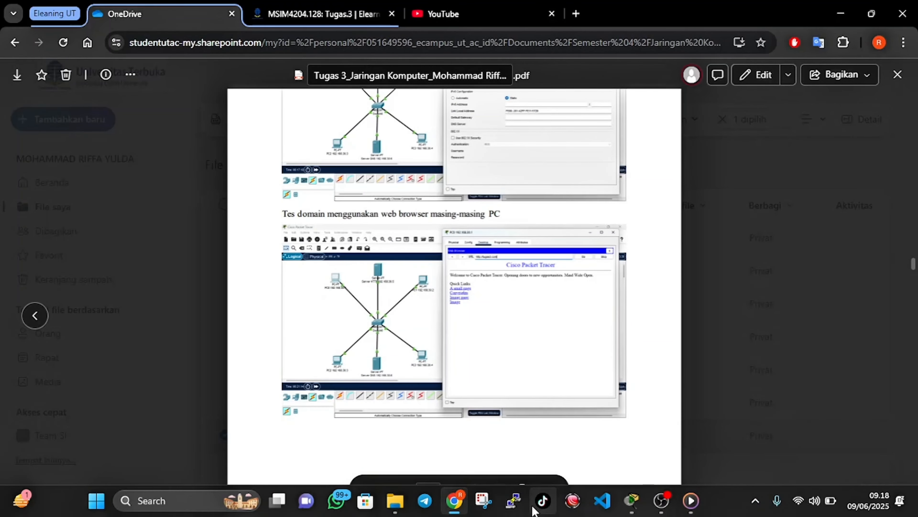
pyautogui.click(454, 500)
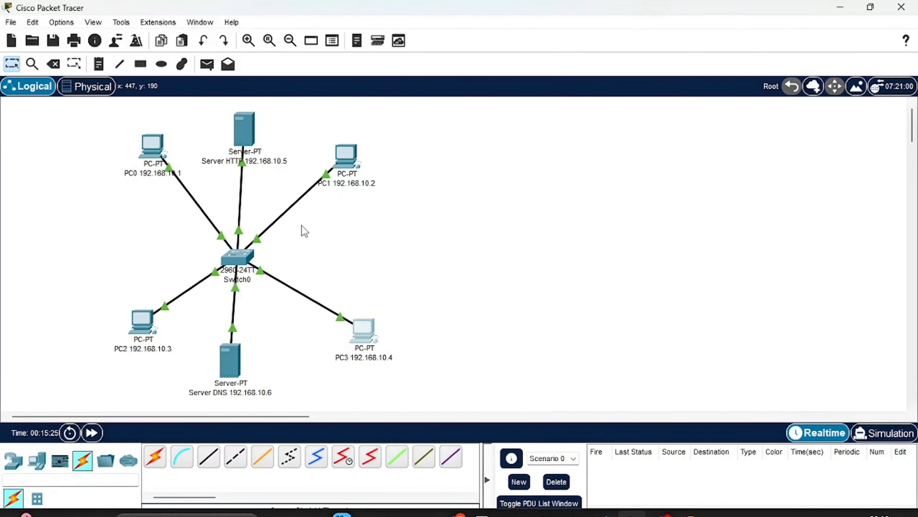
# Check the resource records in the DNS service of the DNS server and close the server's window
pyautogui.click(228, 364)
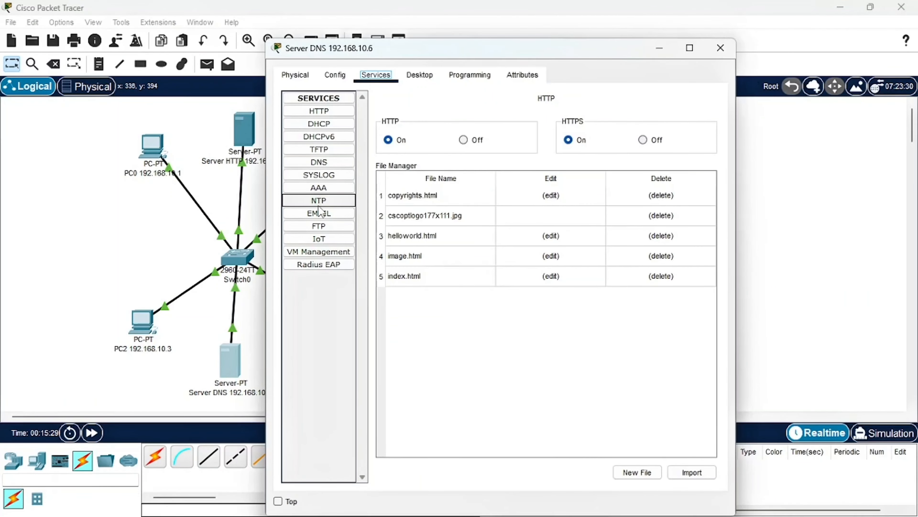
pyautogui.click(320, 164)
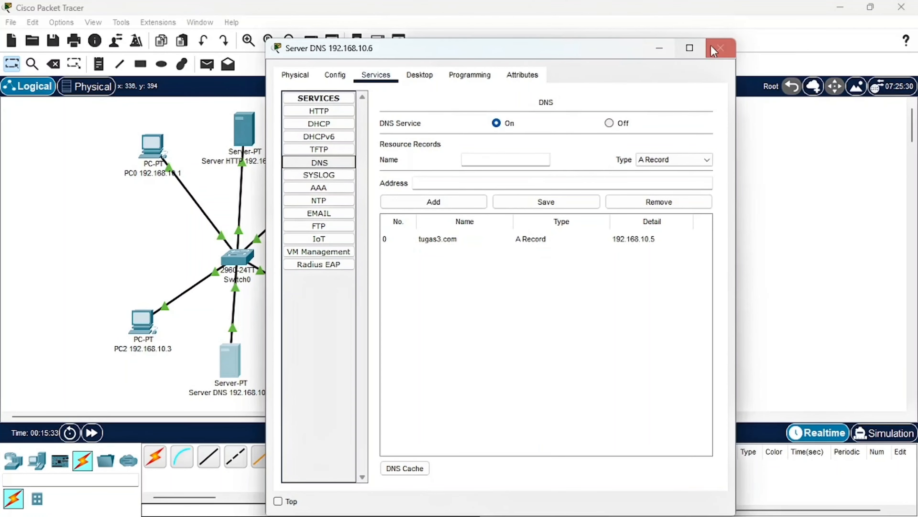
pyautogui.click(720, 48)
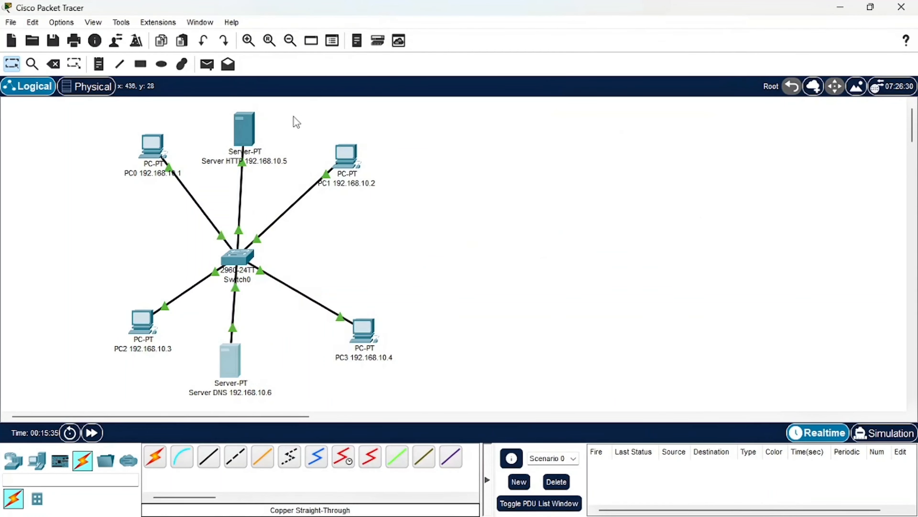
# Load tugas3.com in PC0's web browser, with PC0's window moved aside to uncover the topology
pyautogui.moveTo(159, 144)
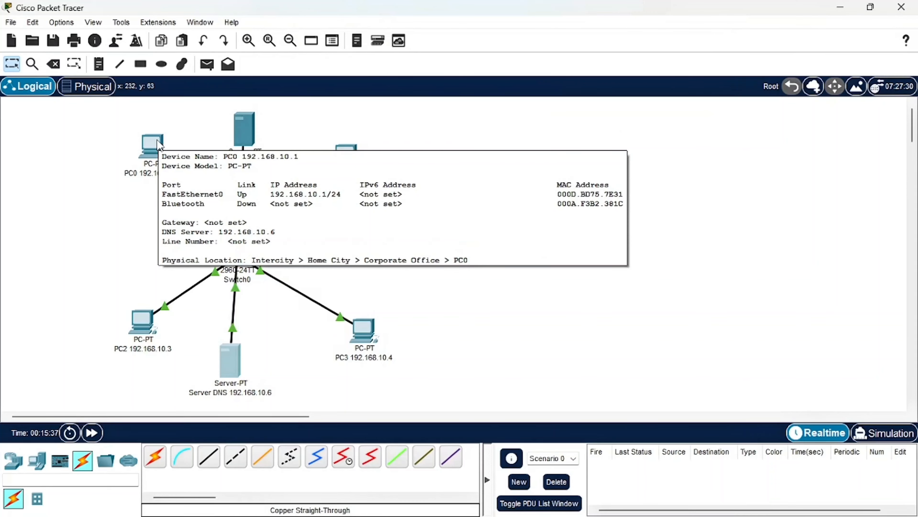
pyautogui.click(159, 145)
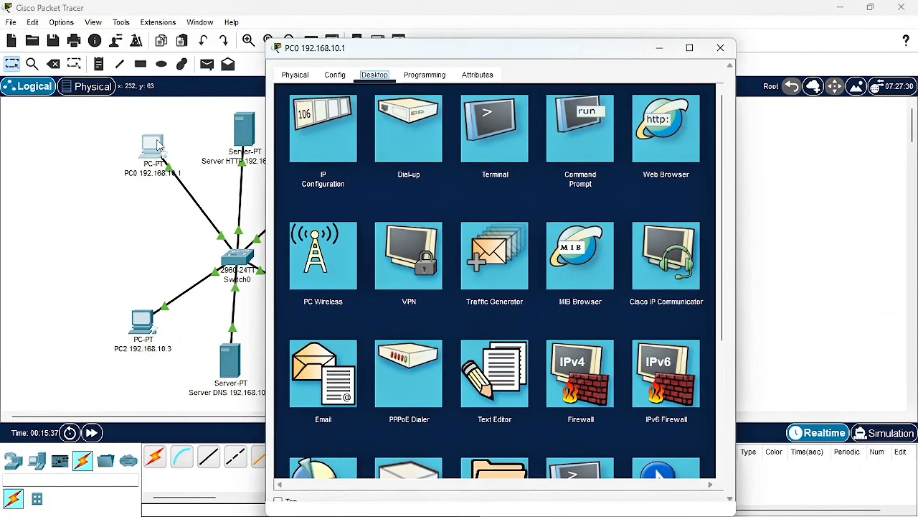
pyautogui.click(675, 145)
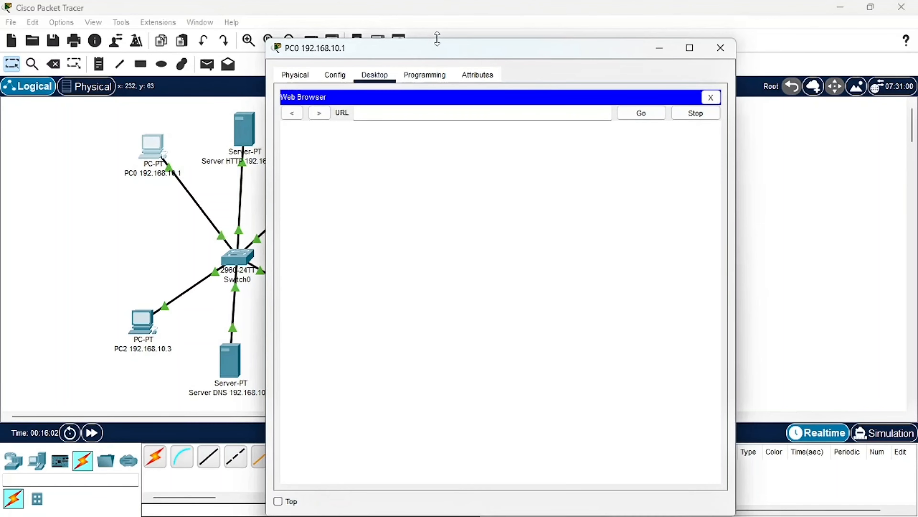
pyautogui.moveTo(439, 53); pyautogui.dragTo(621, 28)
pyautogui.click(555, 87)
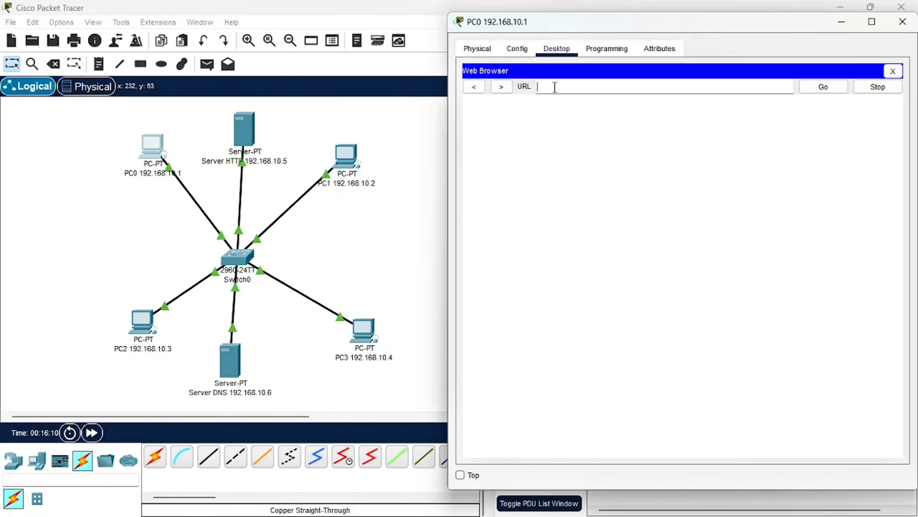
pyautogui.write('tugas3.com')
pyautogui.press('Return')
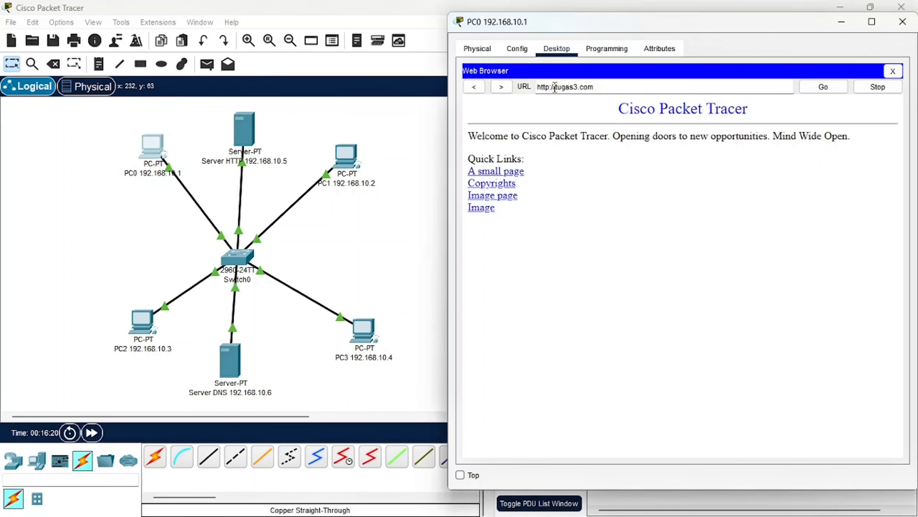
# Test the unregistered domain tugas3.co.id in PC0's web browser, and load tugas3.com again
pyautogui.press('BackSpace')
pyautogui.write('.id')
pyautogui.press('Return')
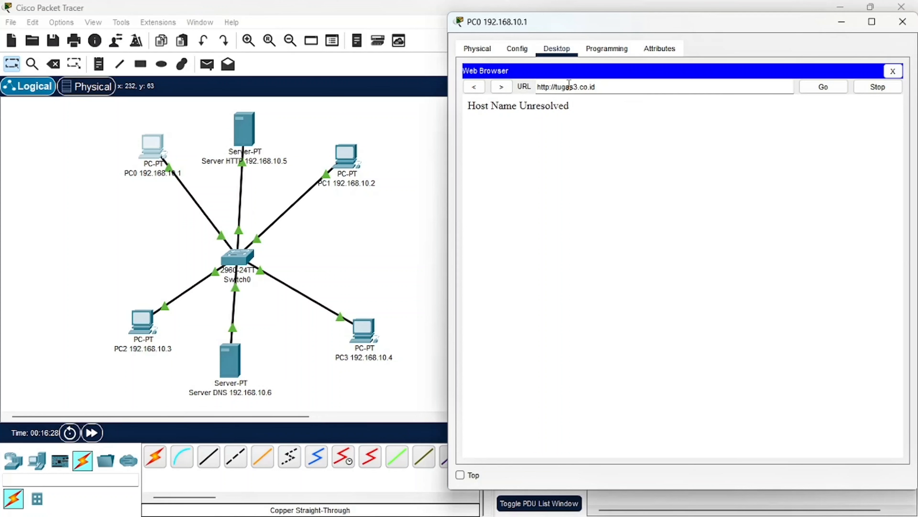
pyautogui.press('BackSpace')
pyautogui.press('Return')
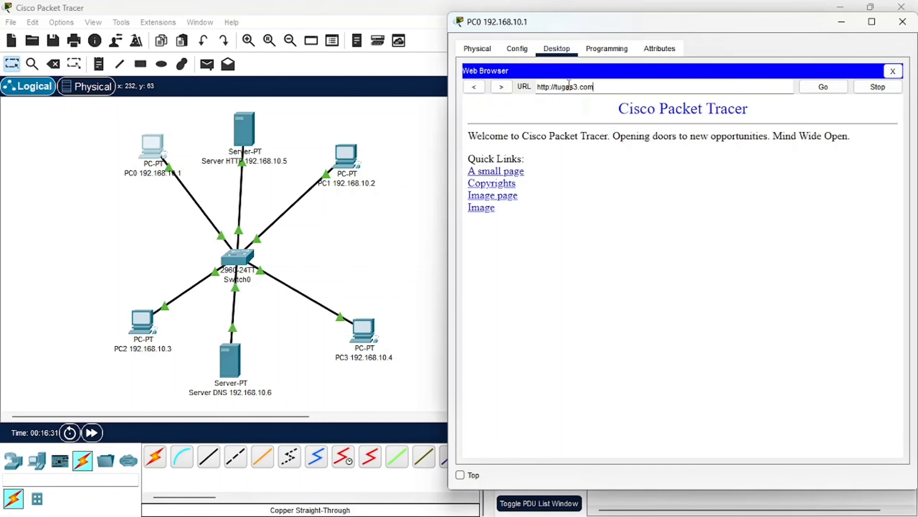
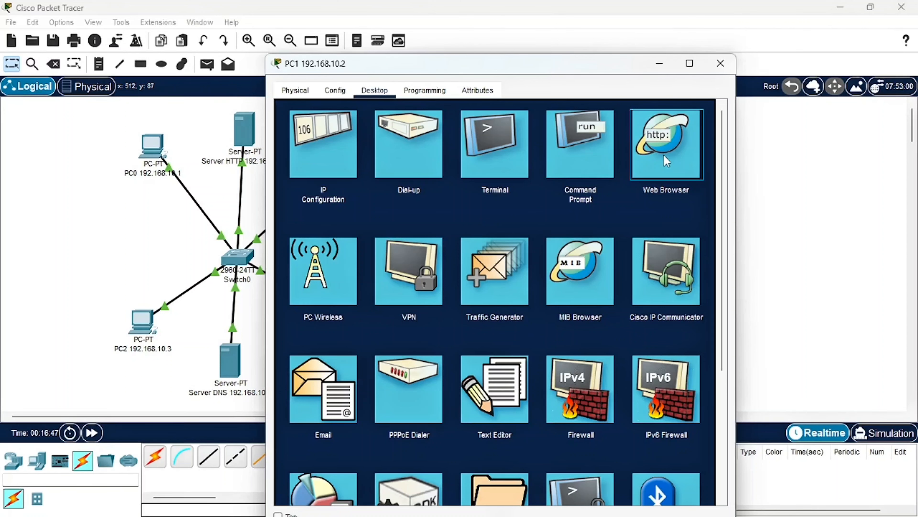
# Load tugas3.com in PC1's web browser, with its window moved aside to uncover the topology, and close the window
pyautogui.click(667, 161)
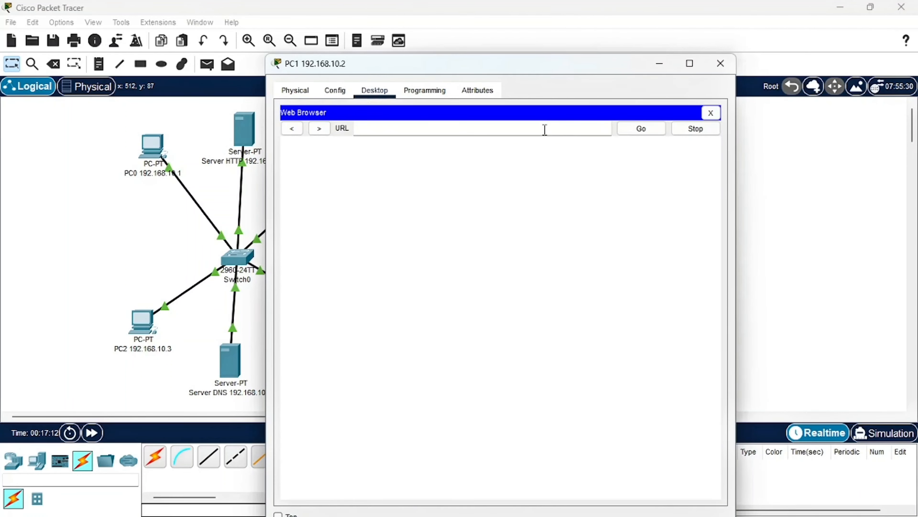
pyautogui.moveTo(535, 71); pyautogui.dragTo(697, 52)
pyautogui.write('t')
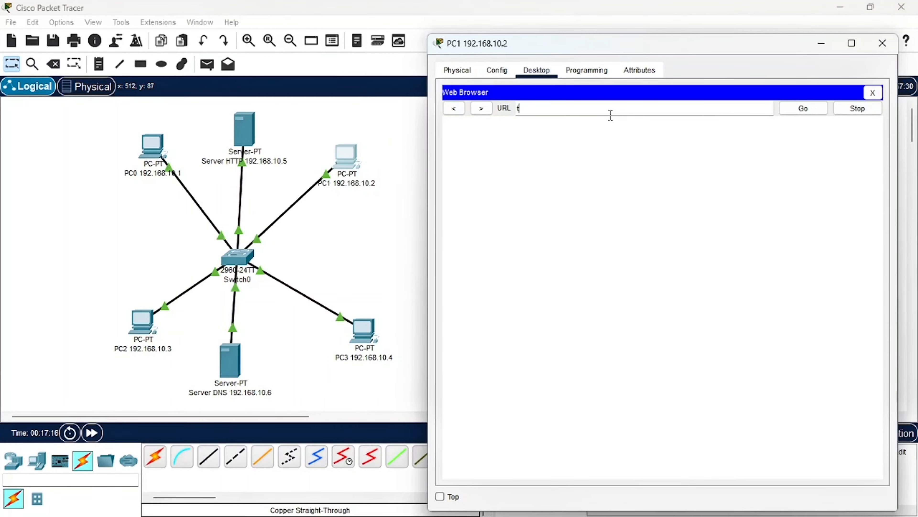
pyautogui.write('ugas3.com')
pyautogui.press('Return')
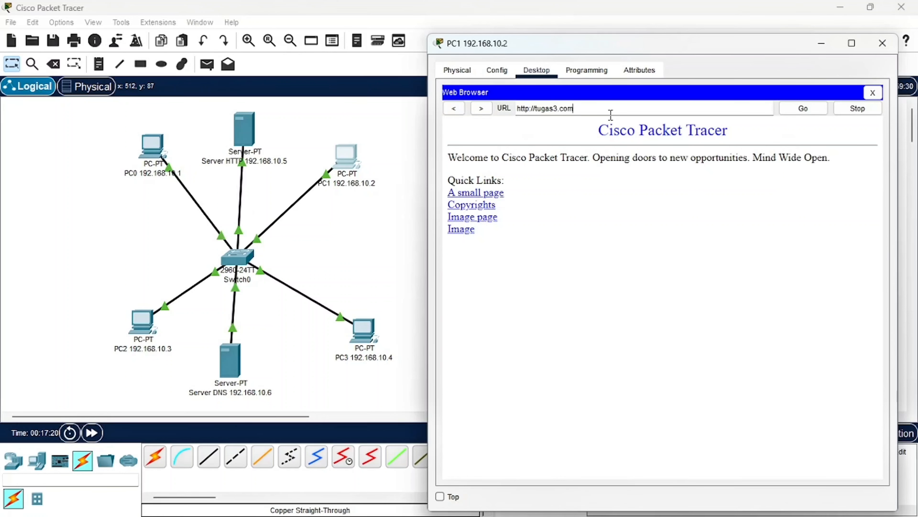
pyautogui.click(893, 39)
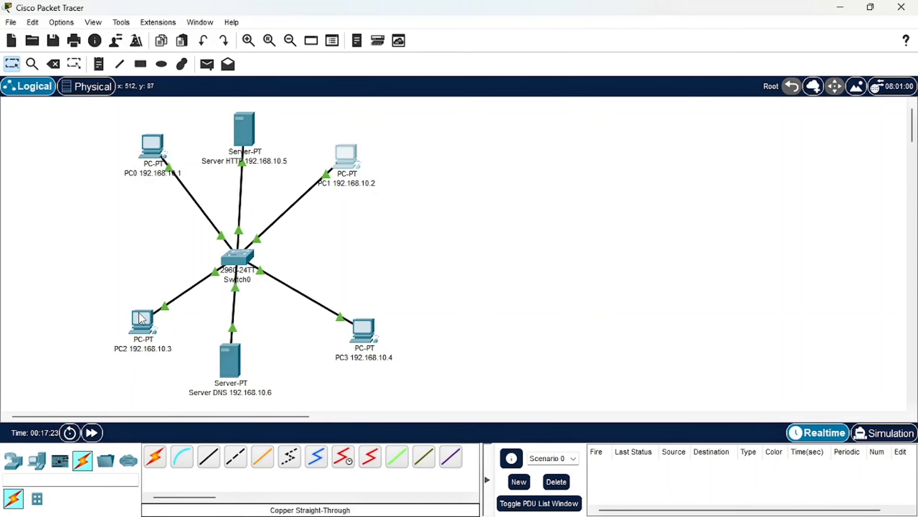
# Open PC2, load tugas3.com in its web browser with the window moved clear of the topology, and close the window
pyautogui.click(142, 318)
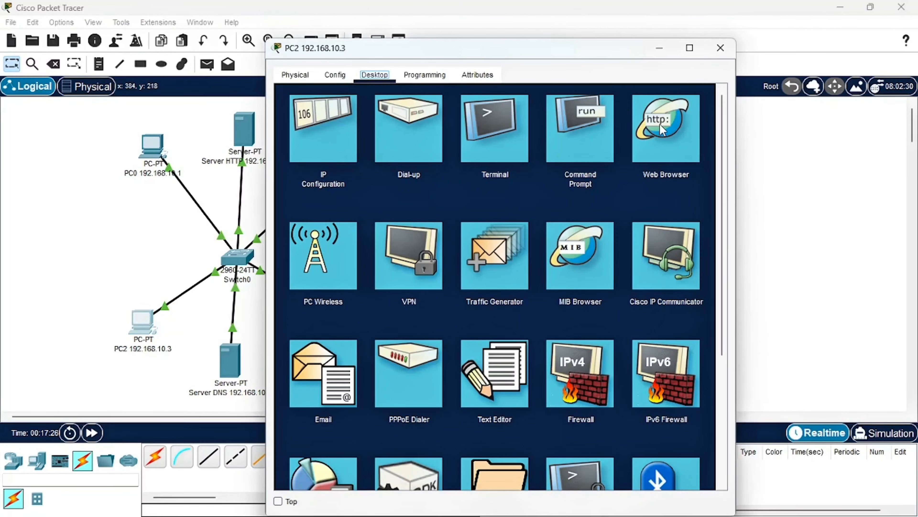
pyautogui.click(662, 130)
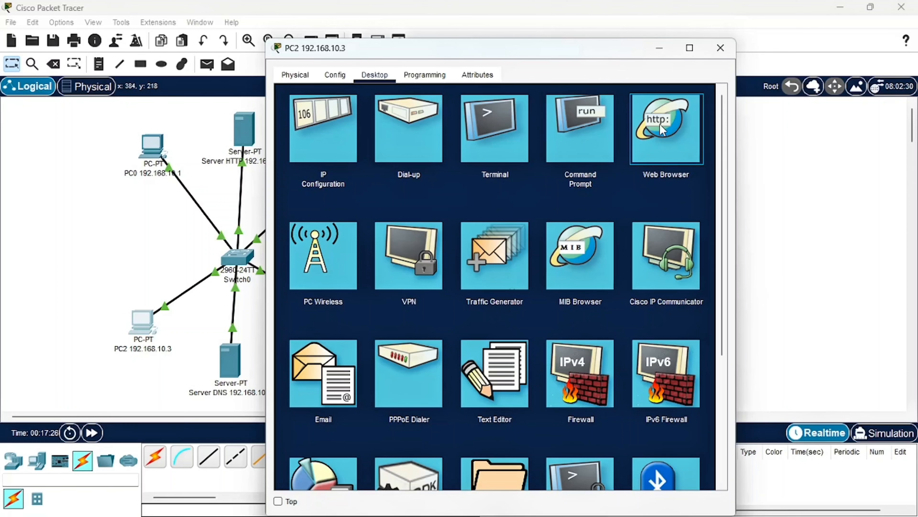
pyautogui.click(663, 130)
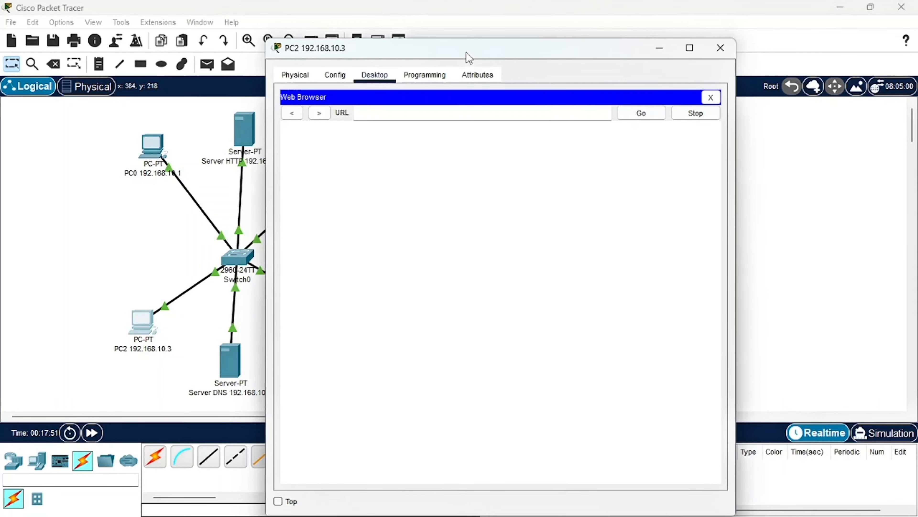
pyautogui.moveTo(468, 55); pyautogui.dragTo(623, 40)
pyautogui.click(578, 100)
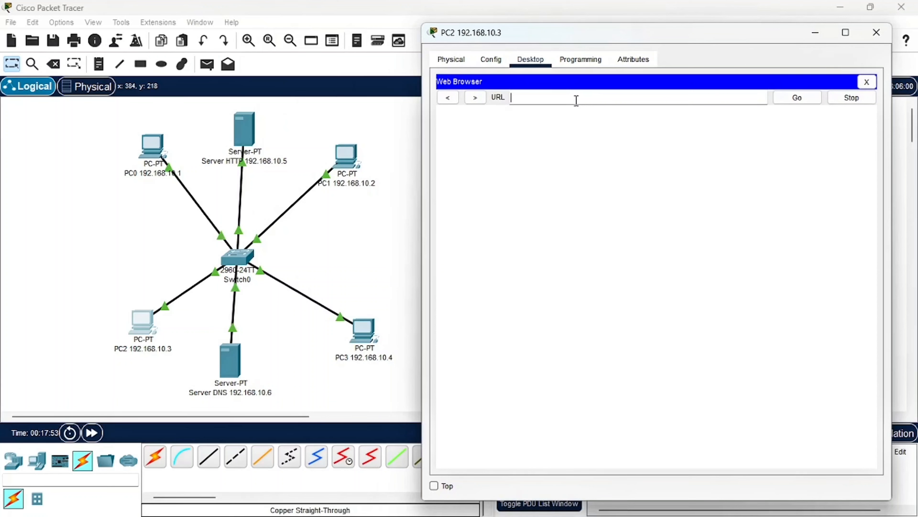
pyautogui.write('tugas3.com')
pyautogui.press('Return')
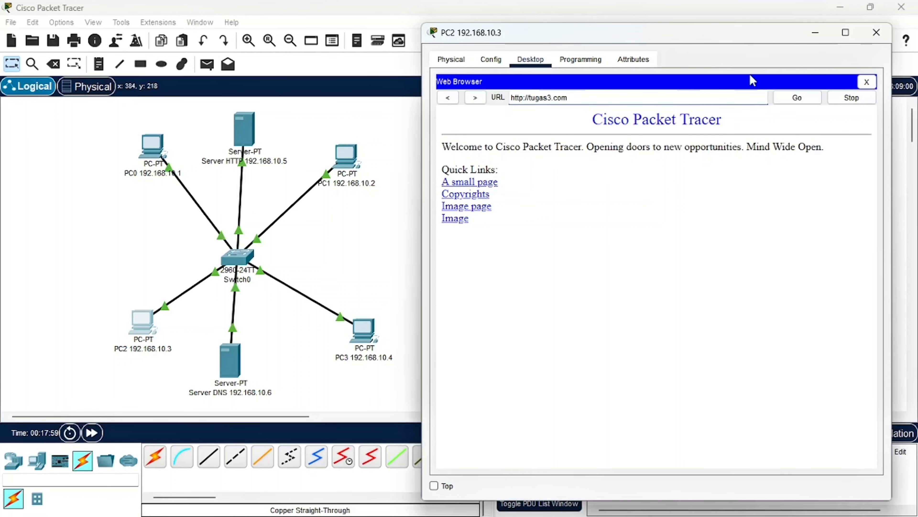
pyautogui.click(876, 33)
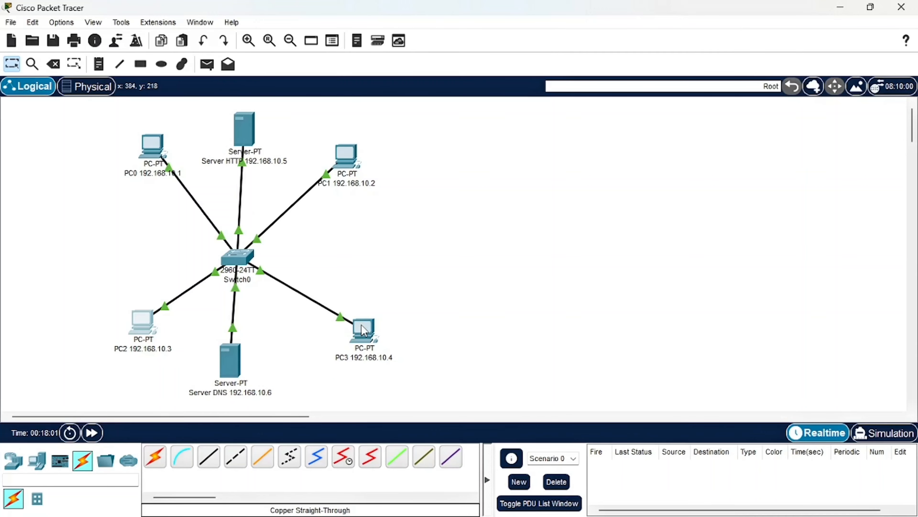
# Open PC3, load tugas3.com in its web browser with the window moved clear of the topology, and close the window
pyautogui.click(364, 330)
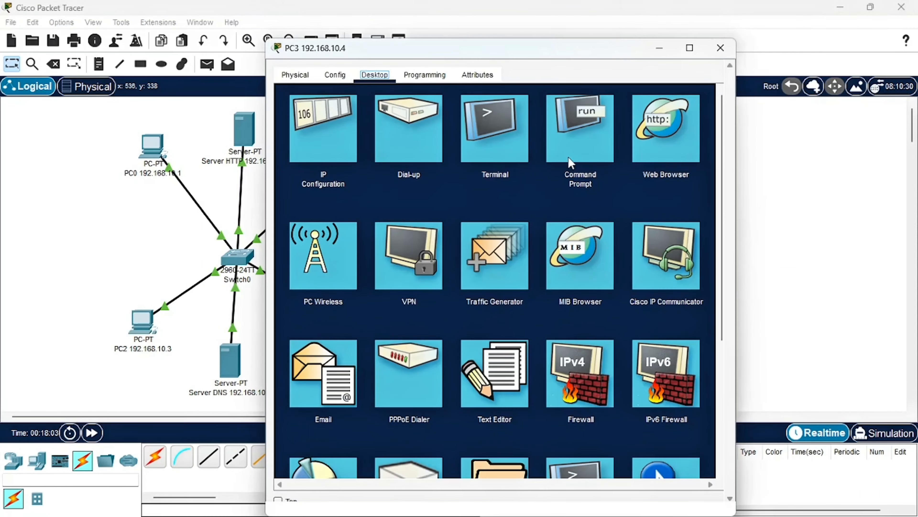
pyautogui.click(663, 143)
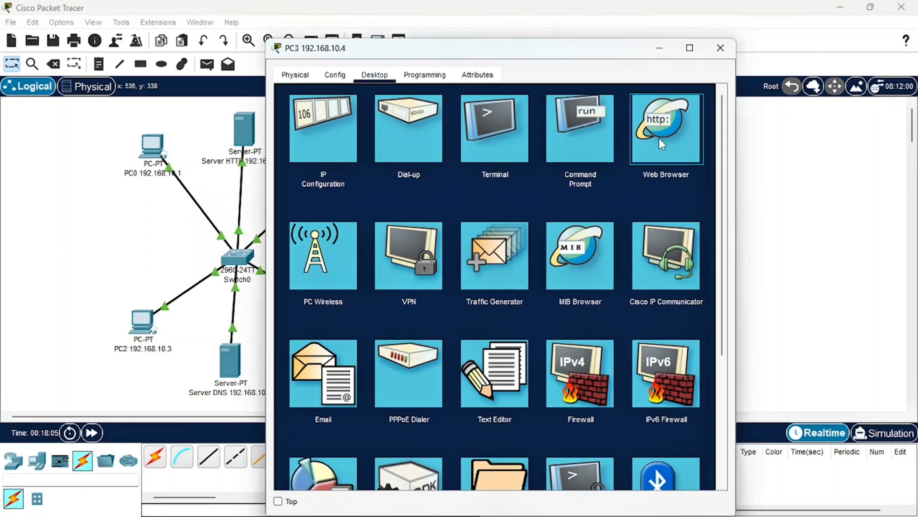
pyautogui.click(662, 145)
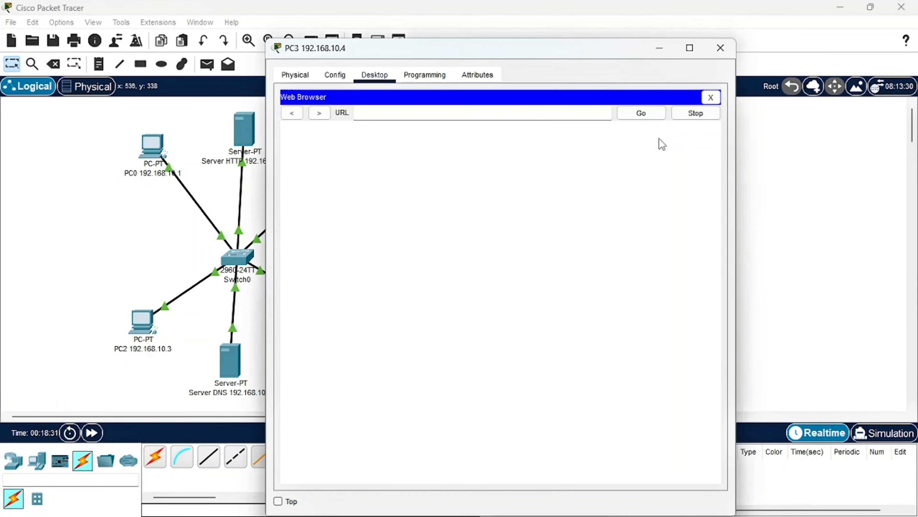
pyautogui.moveTo(409, 57); pyautogui.dragTo(584, 32)
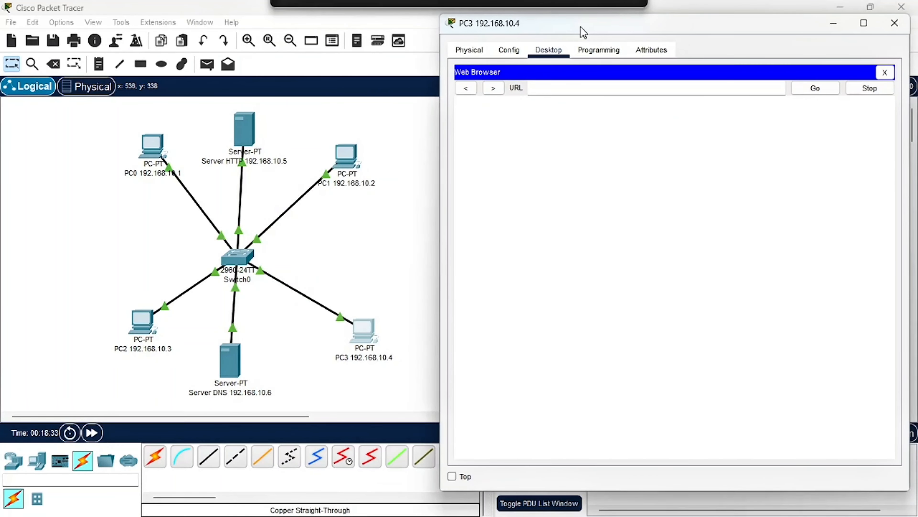
pyautogui.click(542, 87)
pyautogui.write('tugas')
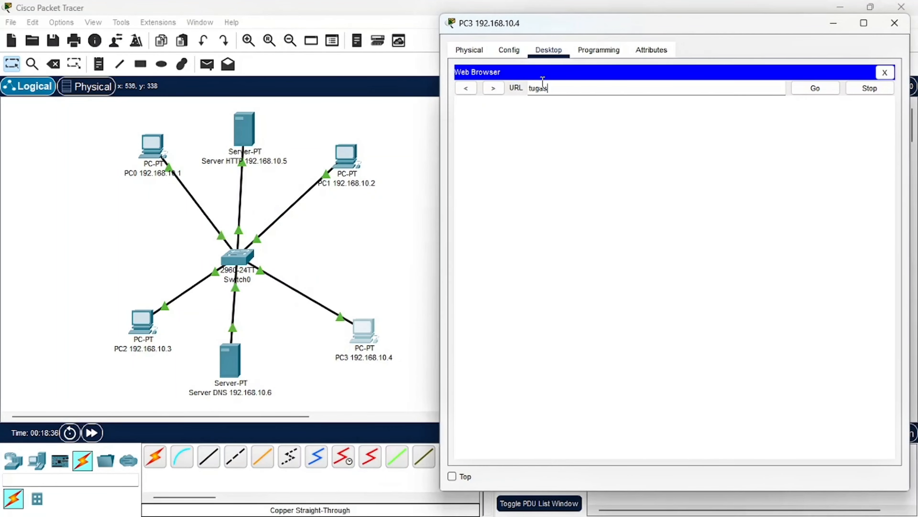
pyautogui.write('3.com')
pyautogui.press('Return')
pyautogui.click(894, 25)
# Switch to the browser, read the PDF's Soal No.4 with its topology diagram and tasks, and return to Packet Tracer
pyautogui.moveTo(513, 507)
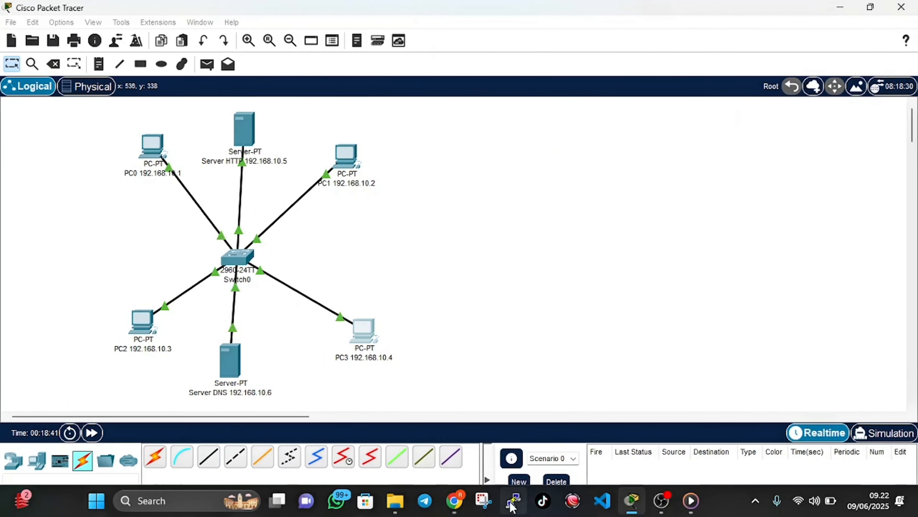
pyautogui.click(455, 500)
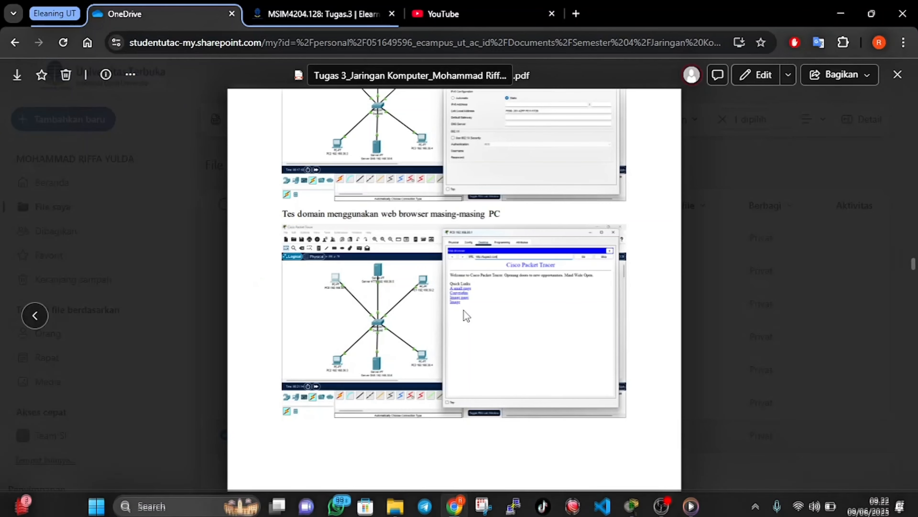
pyautogui.scroll(-10, 464, 310)
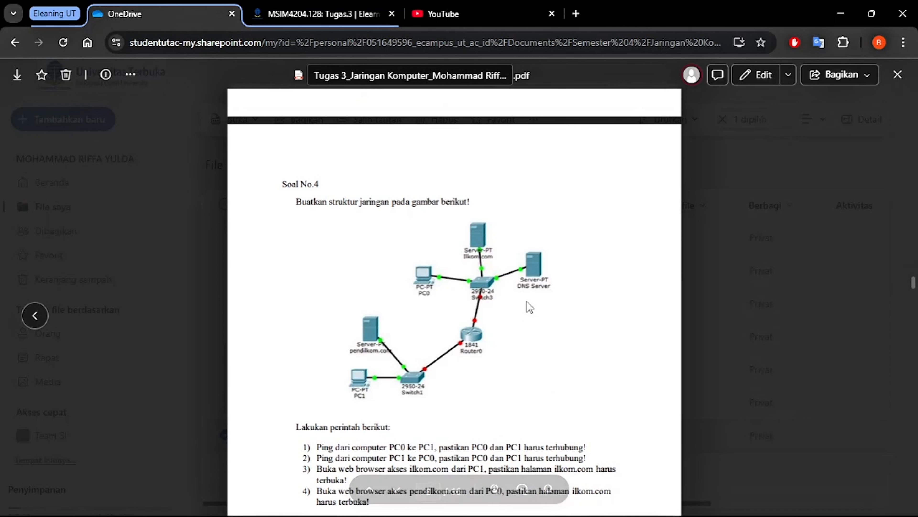
pyautogui.moveTo(486, 515)
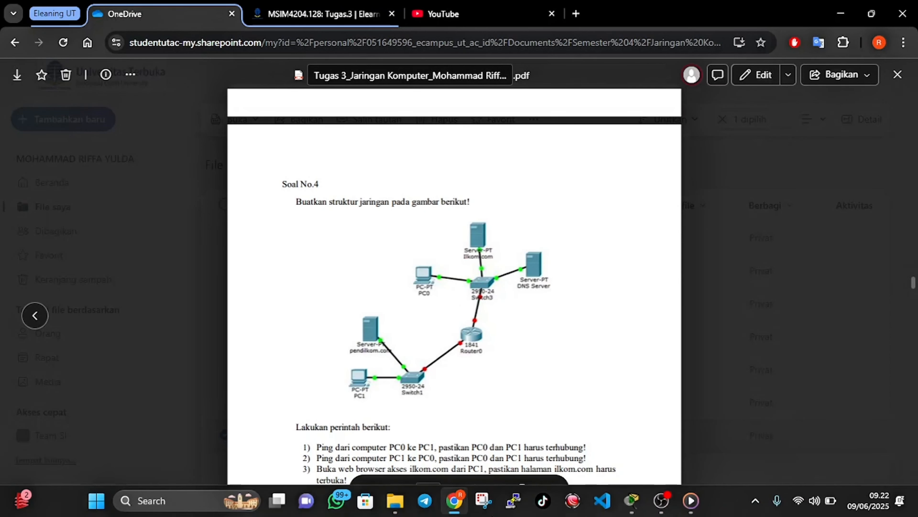
pyautogui.click(623, 503)
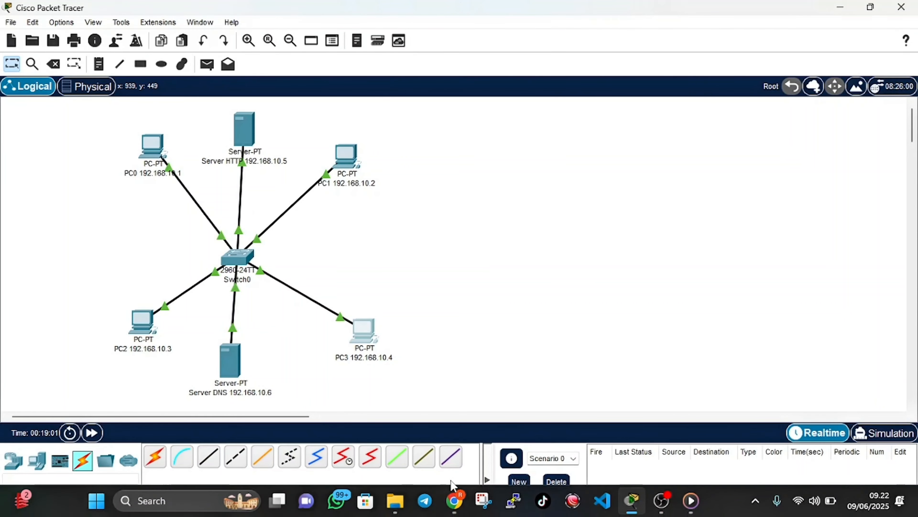
pyautogui.click(455, 510)
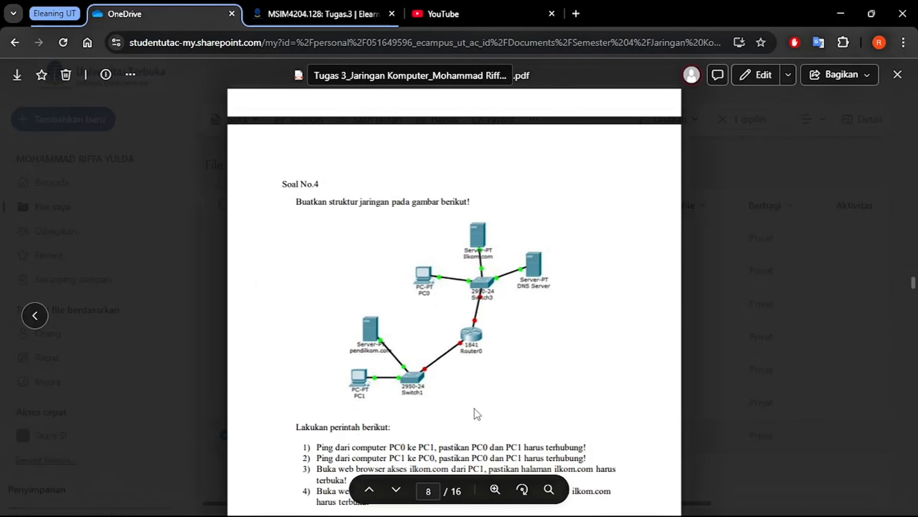
pyautogui.moveTo(663, 513)
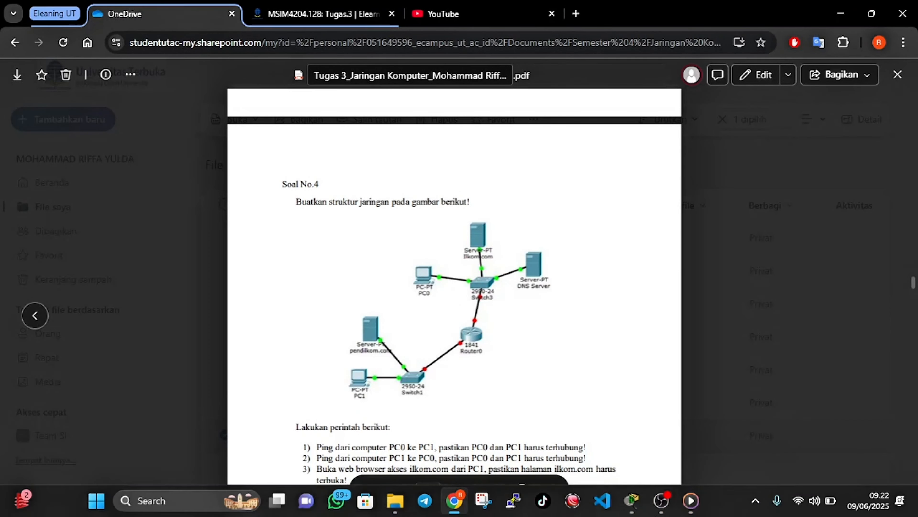
pyautogui.click(634, 508)
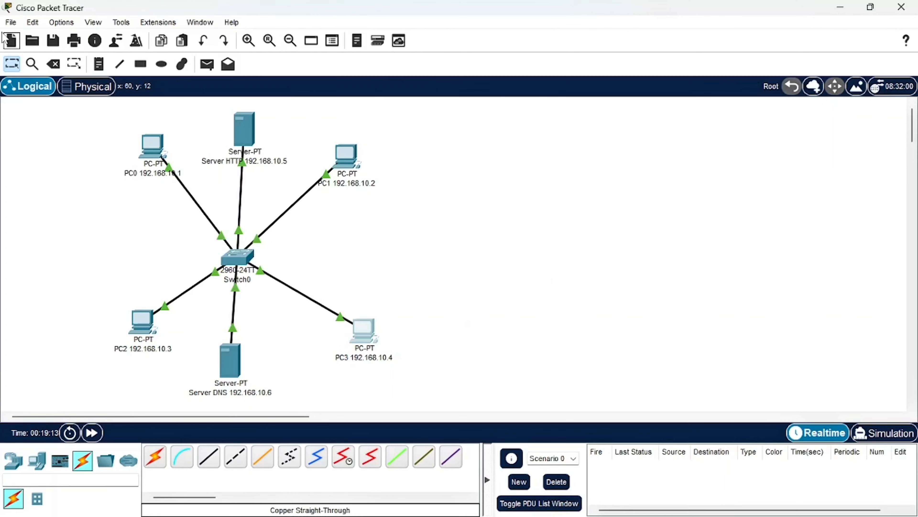
# Start a new empty network without saving the current one
pyautogui.click(10, 22)
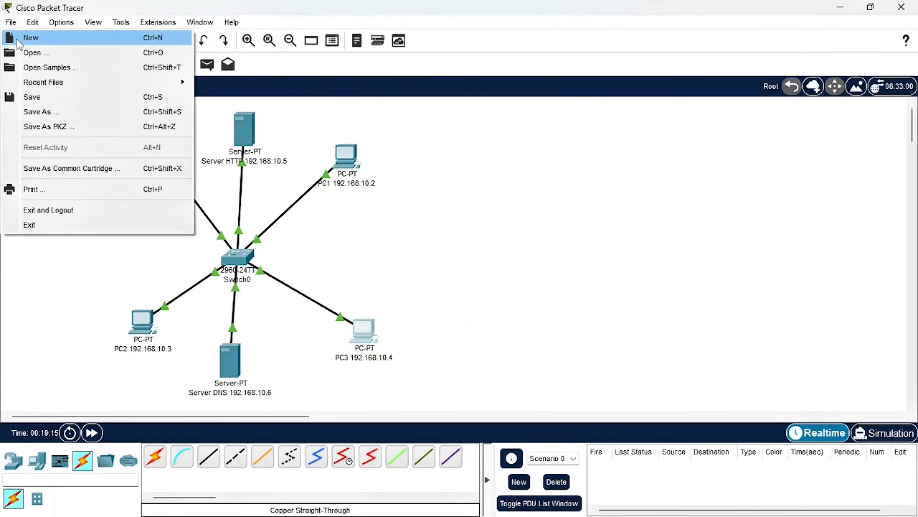
pyautogui.click(17, 40)
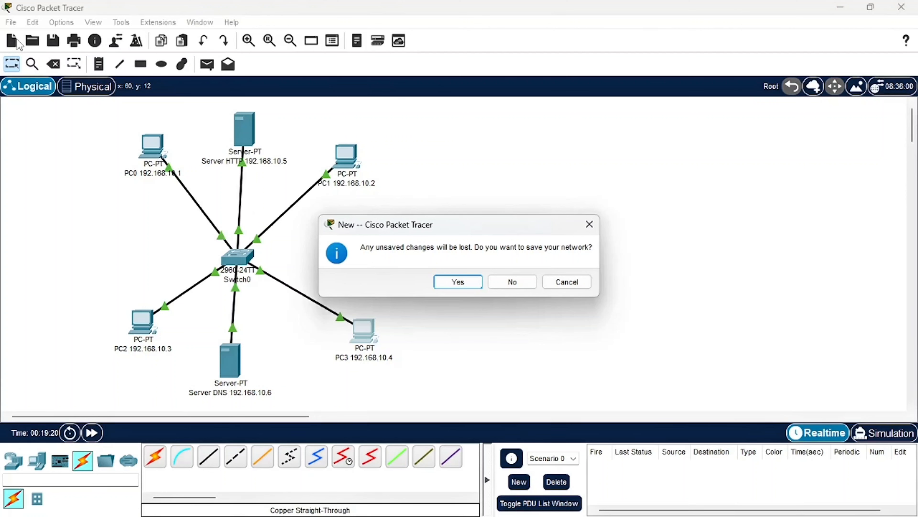
pyautogui.click(501, 281)
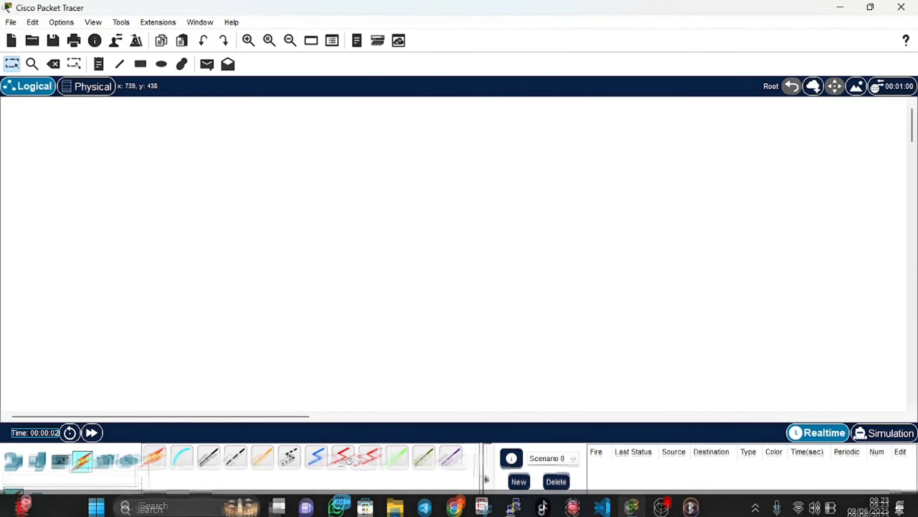
# Switch to the browser, read which devices the PDF's Soal No.4 solution adds and how they are arranged, and return to Packet Tracer
pyautogui.click(459, 506)
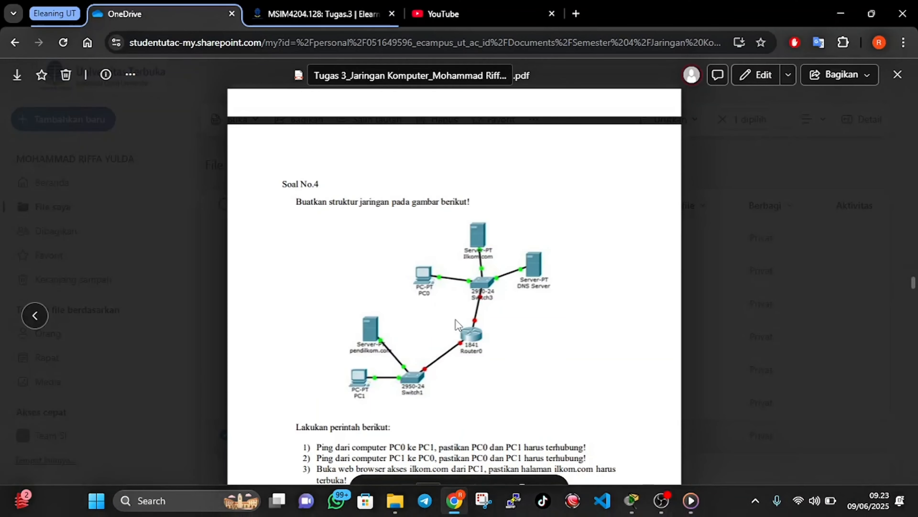
pyautogui.scroll(-7, 457, 324)
pyautogui.scroll(-8, 456, 320)
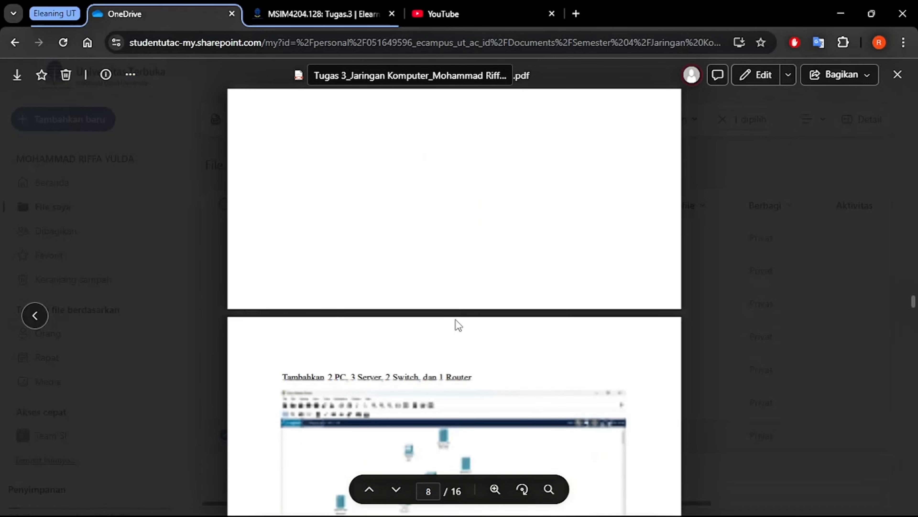
pyautogui.scroll(1, 459, 325)
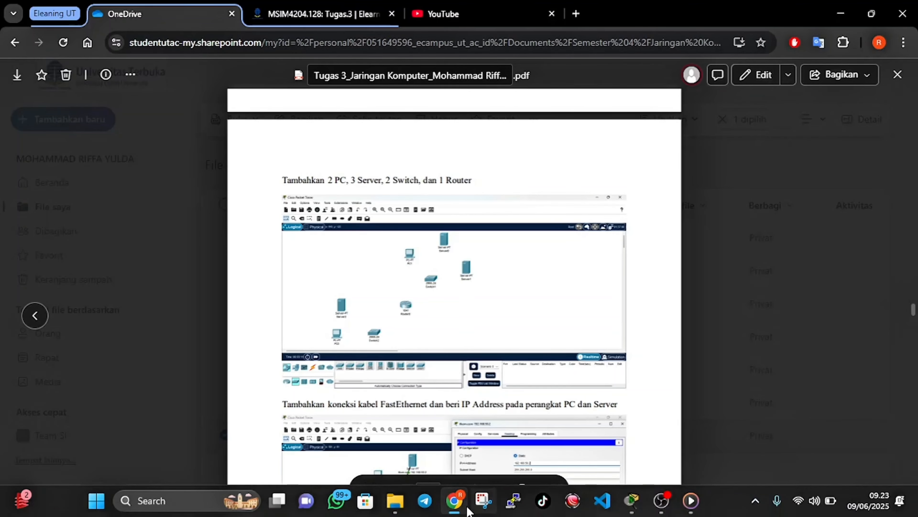
pyautogui.click(460, 510)
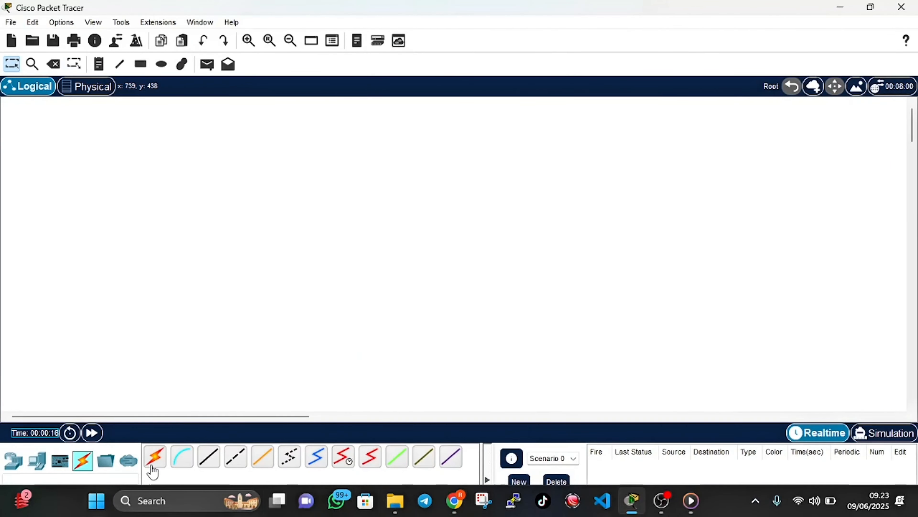
# Place one PC in the upper workspace with two servers beside it, and a second PC in the lower workspace with a third server above it
pyautogui.click(44, 464)
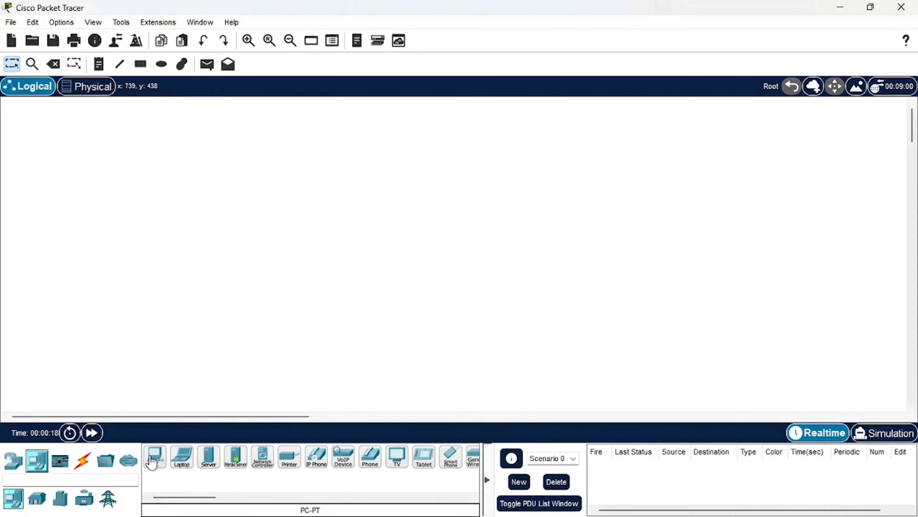
pyautogui.moveTo(155, 463); pyautogui.dragTo(162, 149)
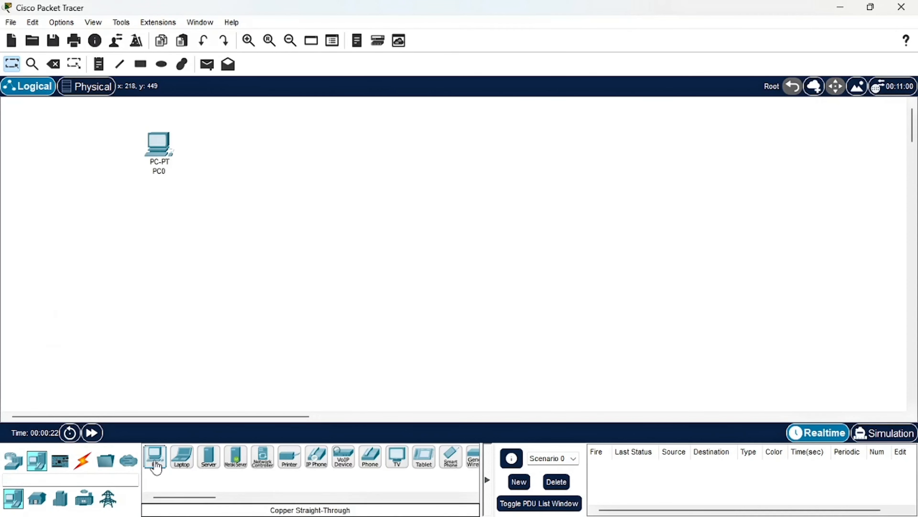
pyautogui.moveTo(154, 462); pyautogui.dragTo(88, 373)
pyautogui.moveTo(209, 457); pyautogui.dragTo(245, 110)
pyautogui.moveTo(209, 456); pyautogui.dragTo(311, 164)
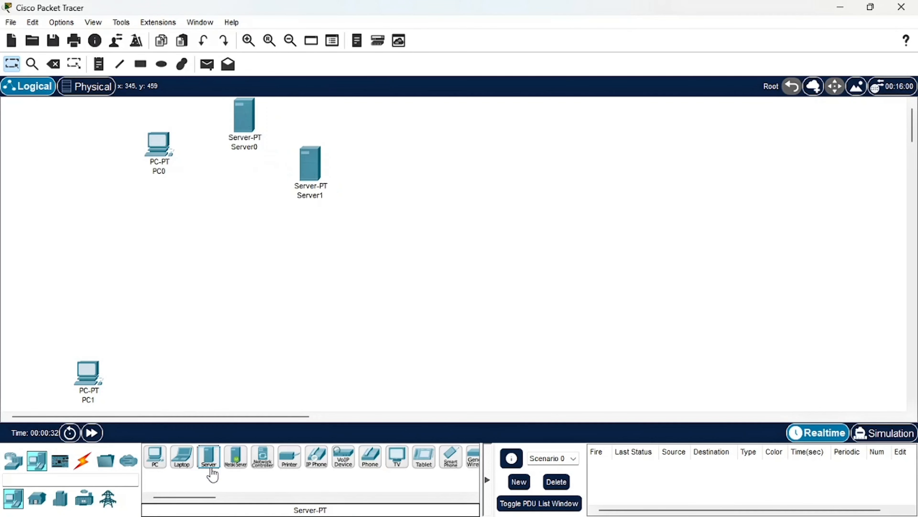
pyautogui.moveTo(212, 470); pyautogui.dragTo(111, 302)
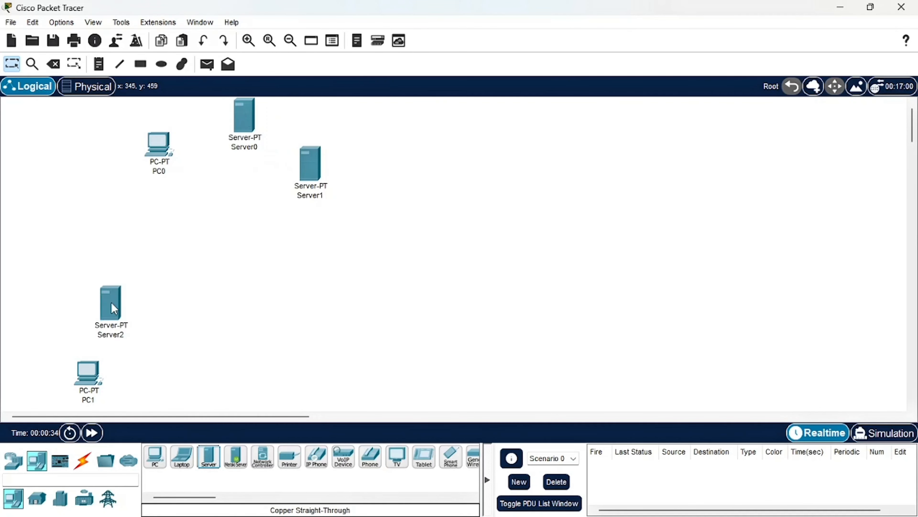
# Place one 2960 switch beside the lower PC and server, and a second 2960 switch beneath the upper PC and servers
pyautogui.click(16, 462)
pyautogui.click(36, 501)
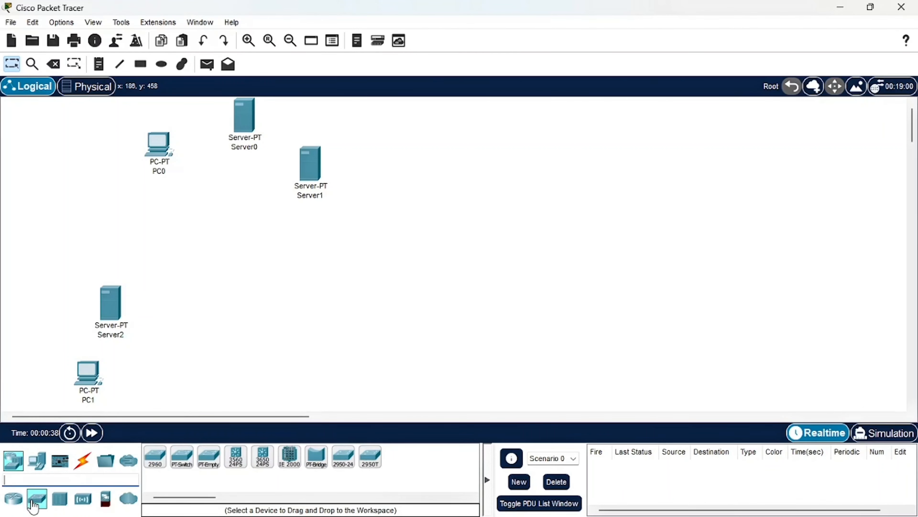
pyautogui.moveTo(149, 469); pyautogui.dragTo(200, 352)
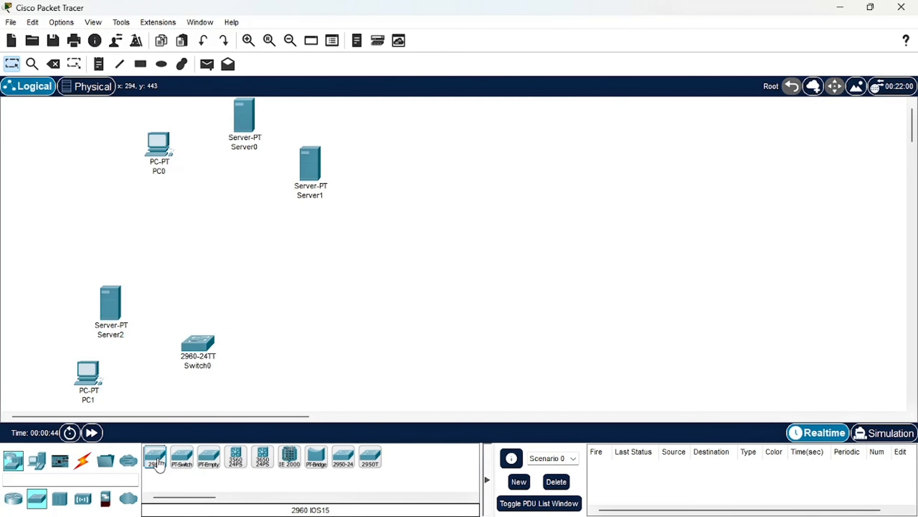
pyautogui.moveTo(159, 465); pyautogui.dragTo(231, 237)
pyautogui.moveTo(207, 350); pyautogui.dragTo(198, 358)
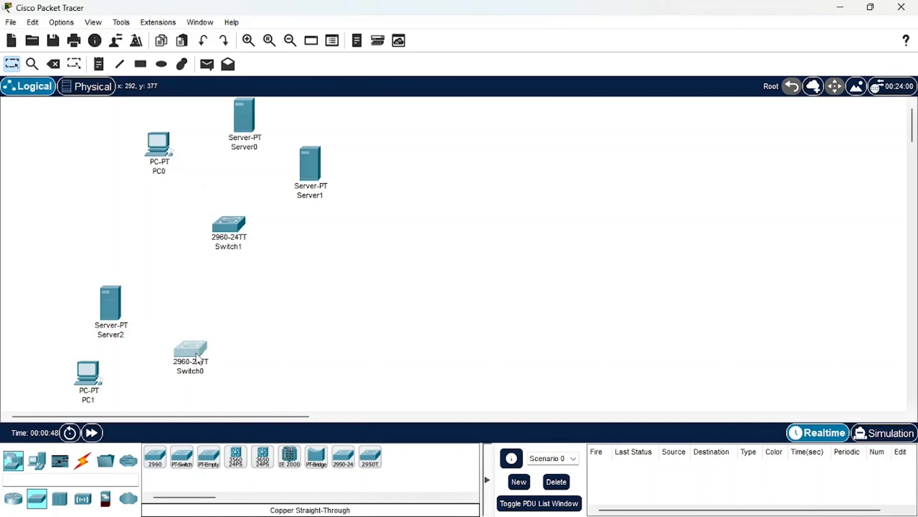
pyautogui.moveTo(226, 228); pyautogui.dragTo(225, 214)
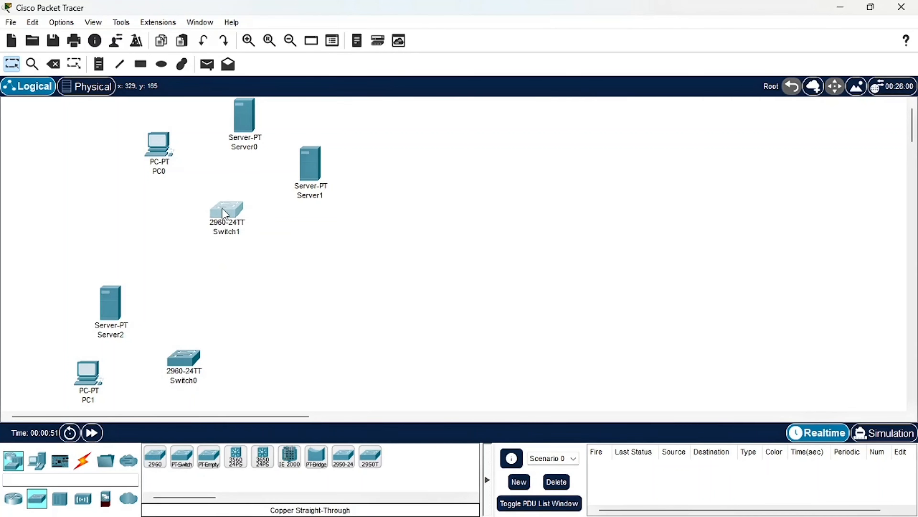
# Spread out the lower group by moving PC1, Server2 and Switch0 further apart
pyautogui.moveTo(91, 387); pyautogui.dragTo(52, 387)
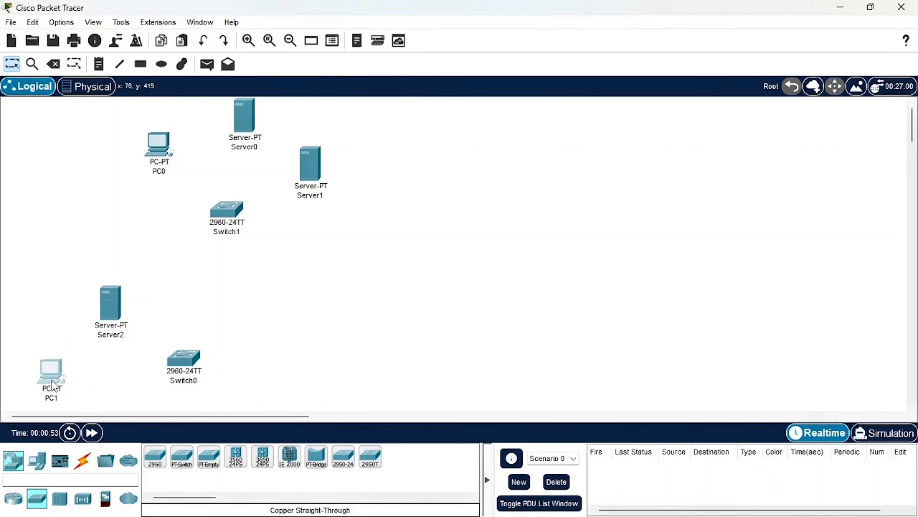
pyautogui.moveTo(183, 369); pyautogui.dragTo(165, 376)
pyautogui.moveTo(116, 314); pyautogui.dragTo(91, 300)
pyautogui.click(168, 370)
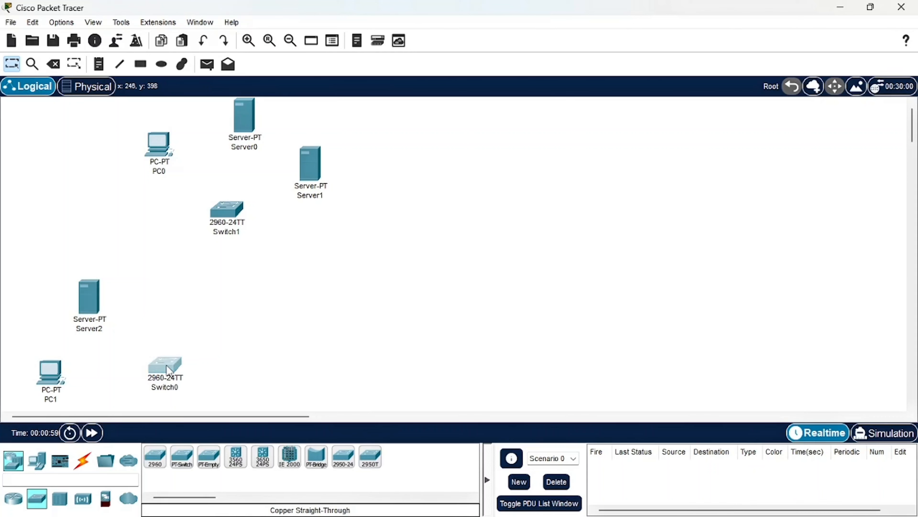
pyautogui.moveTo(168, 370); pyautogui.dragTo(161, 343)
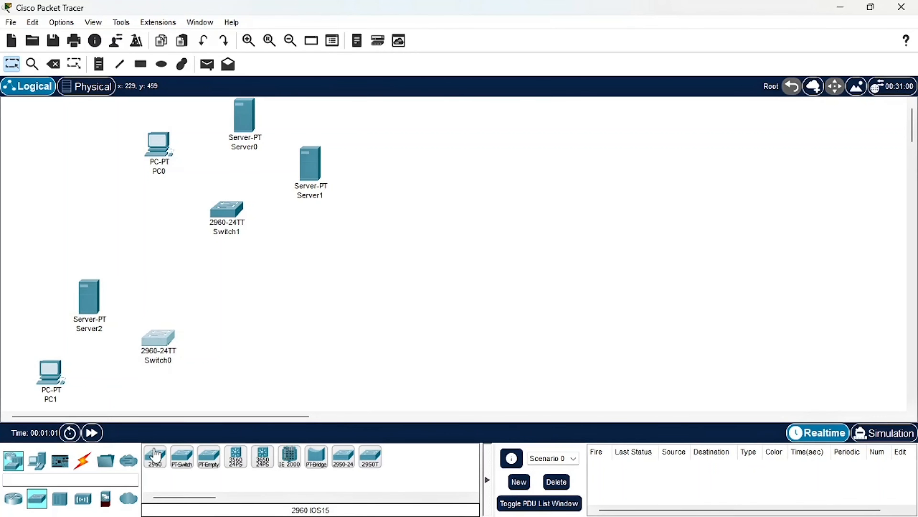
# Place an ISR4331 router between the upper and lower switches
pyautogui.click(13, 499)
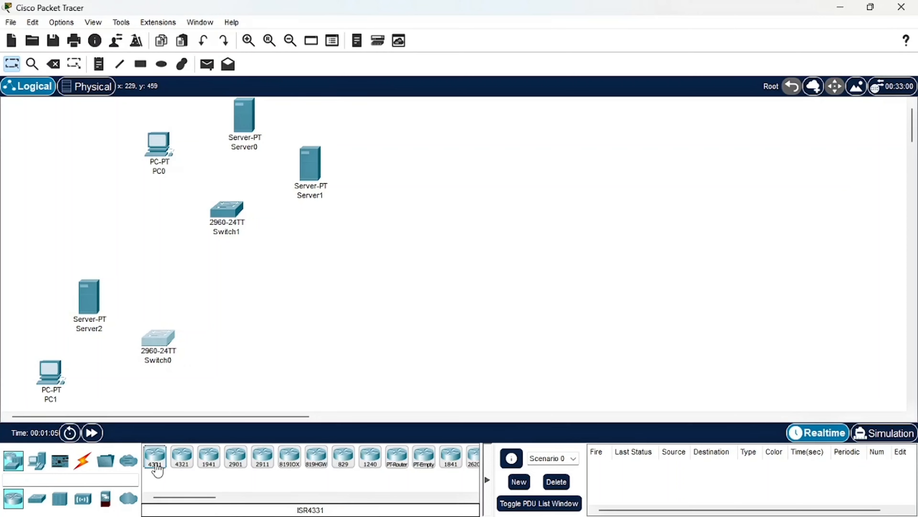
pyautogui.moveTo(157, 467); pyautogui.dragTo(195, 356)
pyautogui.moveTo(206, 281); pyautogui.dragTo(205, 288)
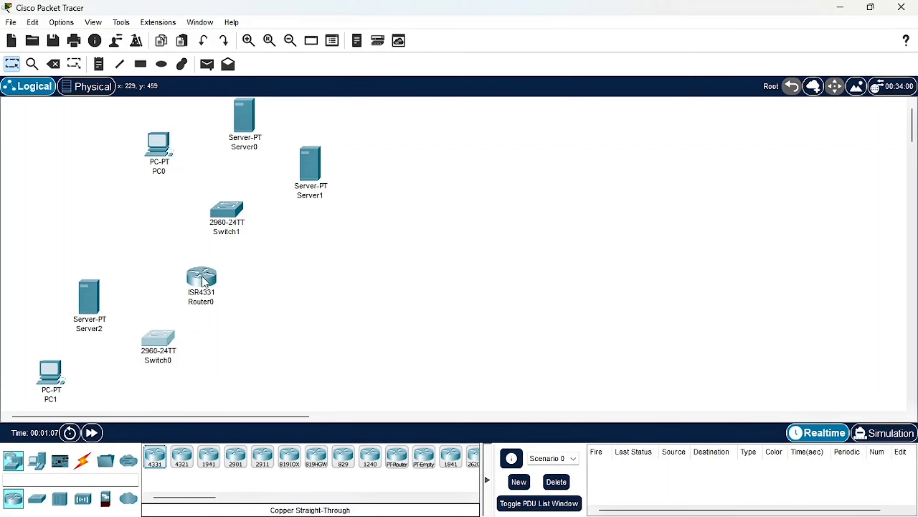
# Switch to the browser, read the PDF's cabling and IP addressing instructions for the PCs and servers, and return to Packet Tracer
pyautogui.moveTo(501, 515)
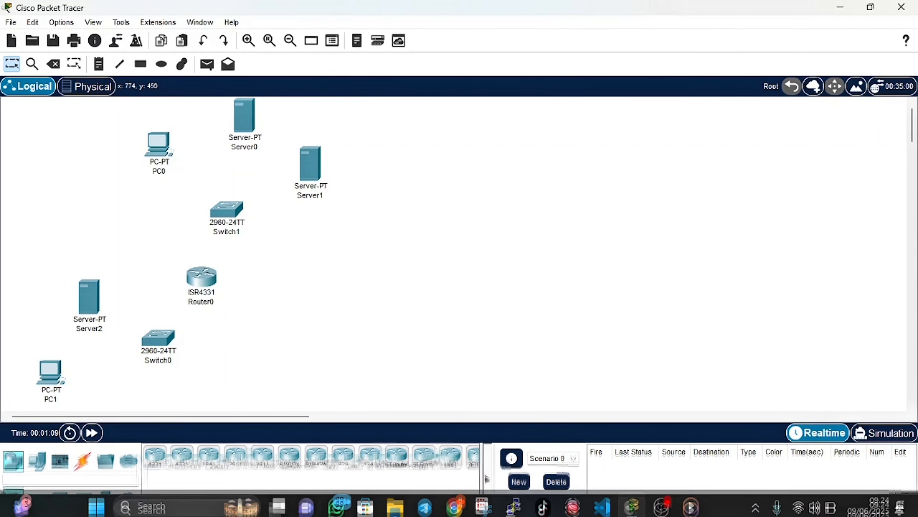
pyautogui.click(455, 501)
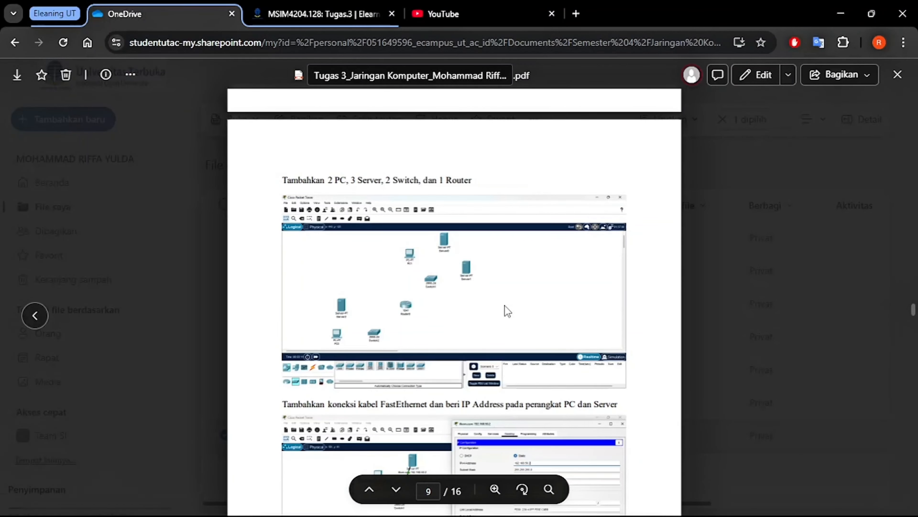
pyautogui.scroll(-5, 507, 310)
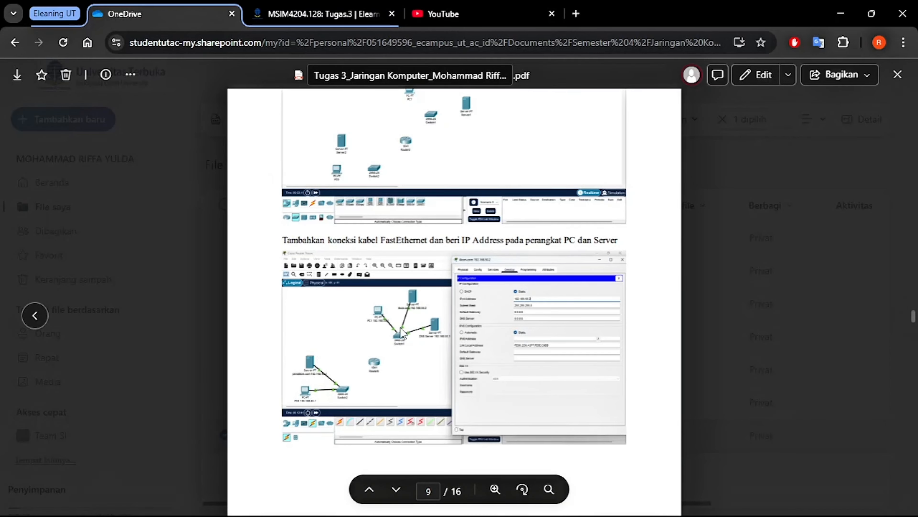
pyautogui.moveTo(568, 513)
pyautogui.click(633, 503)
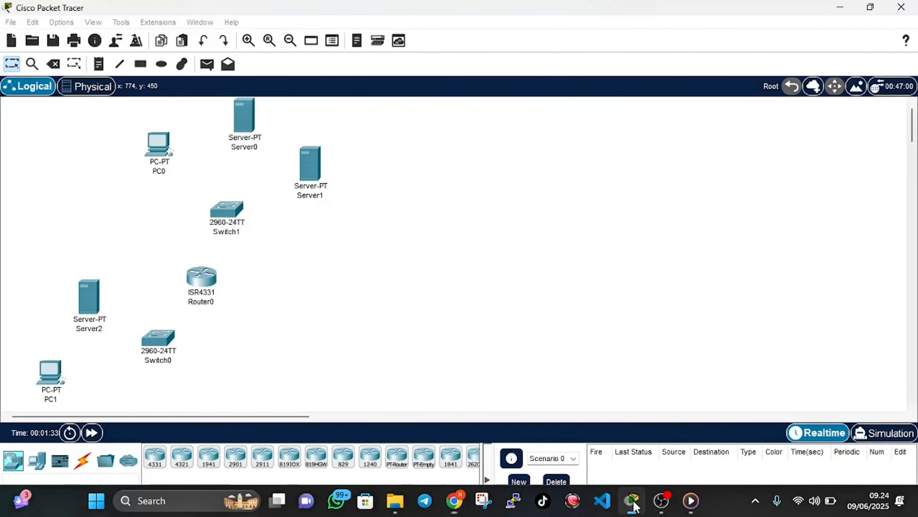
# Connect PC1's FastEthernet0 to Switch0's FastEthernet0/1 with a copper straight-through cable
pyautogui.click(83, 465)
pyautogui.click(207, 463)
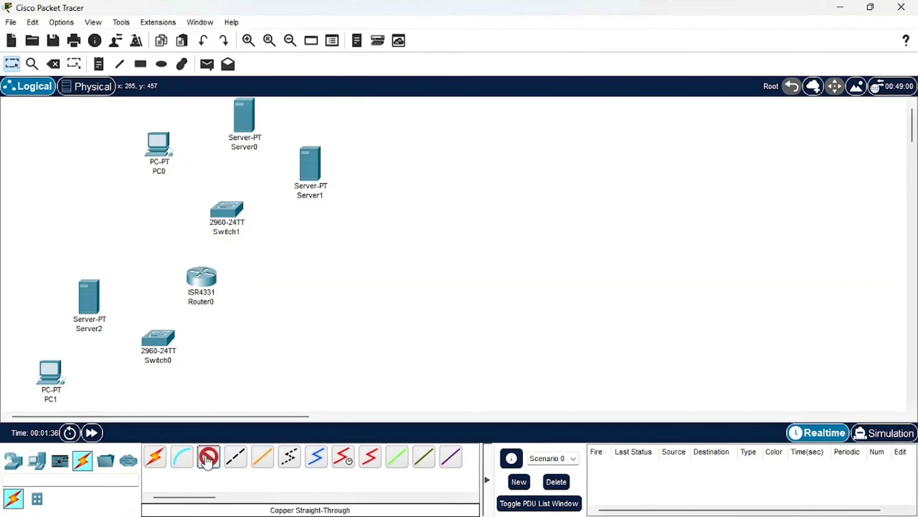
pyautogui.click(49, 377)
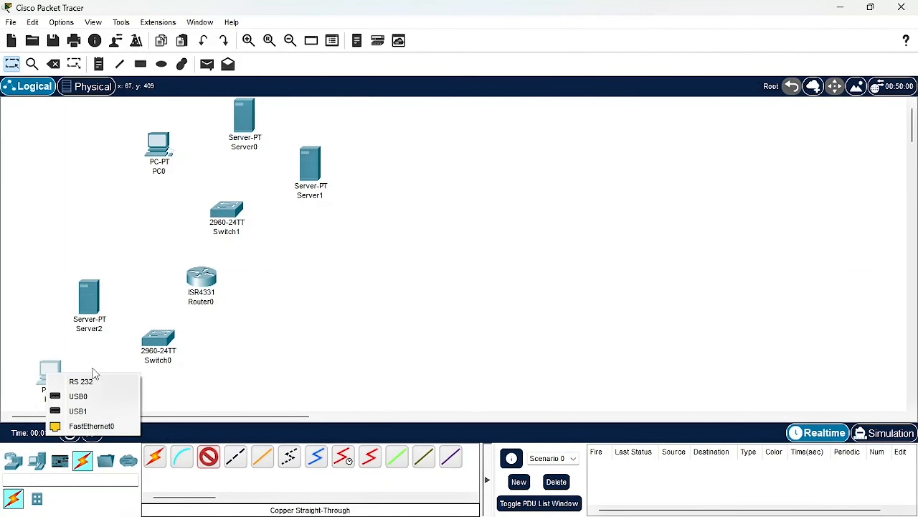
pyautogui.click(87, 425)
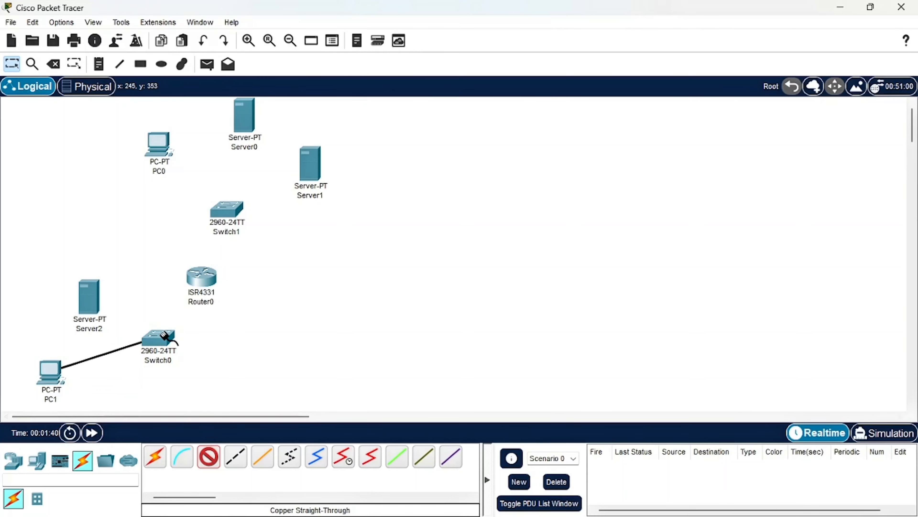
pyautogui.click(156, 339)
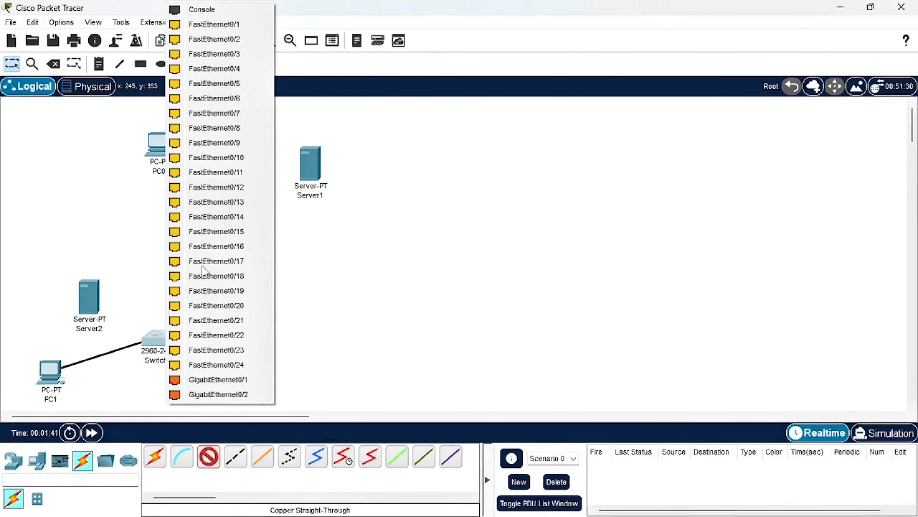
pyautogui.click(205, 24)
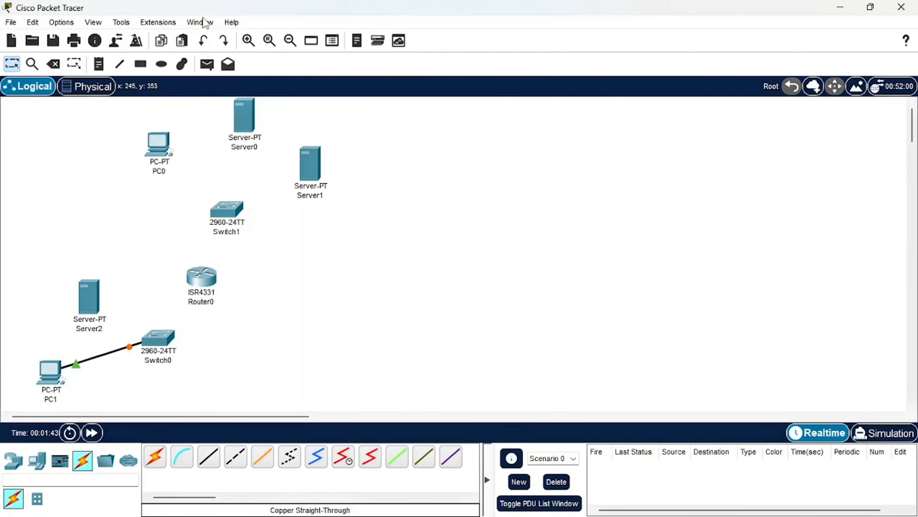
# Connect Server2's FastEthernet0 to Switch0's FastEthernet0/2 with a copper straight-through cable
pyautogui.click(205, 463)
pyautogui.click(93, 306)
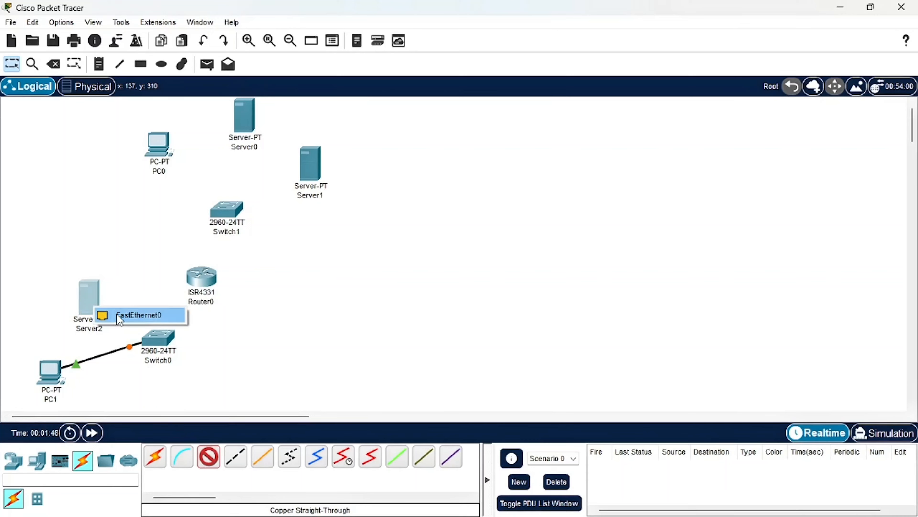
pyautogui.click(138, 315)
pyautogui.click(155, 339)
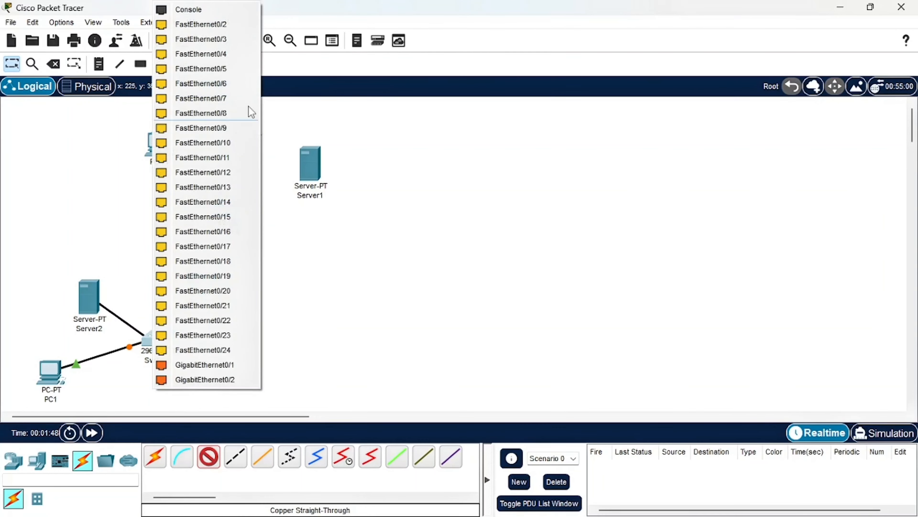
pyautogui.click(217, 24)
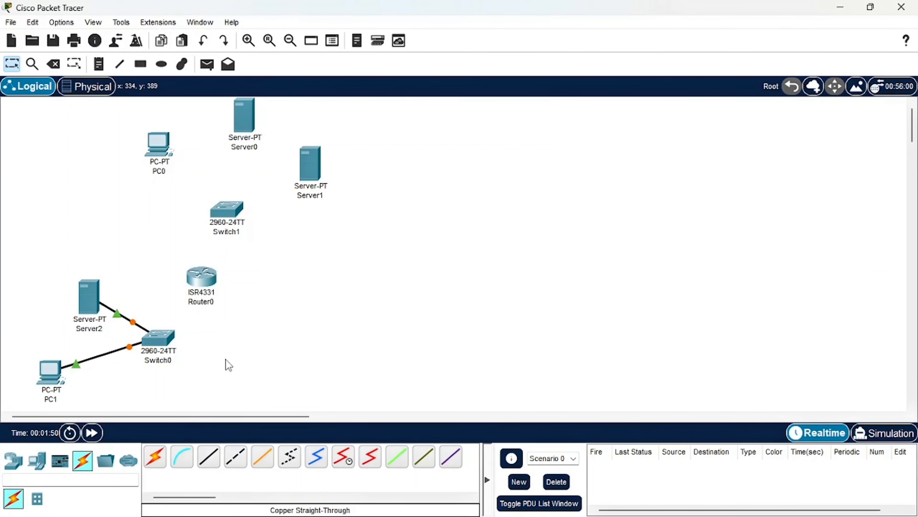
# Connect PC0 to Switch1's FastEthernet0/1 with a copper straight-through cable
pyautogui.click(208, 457)
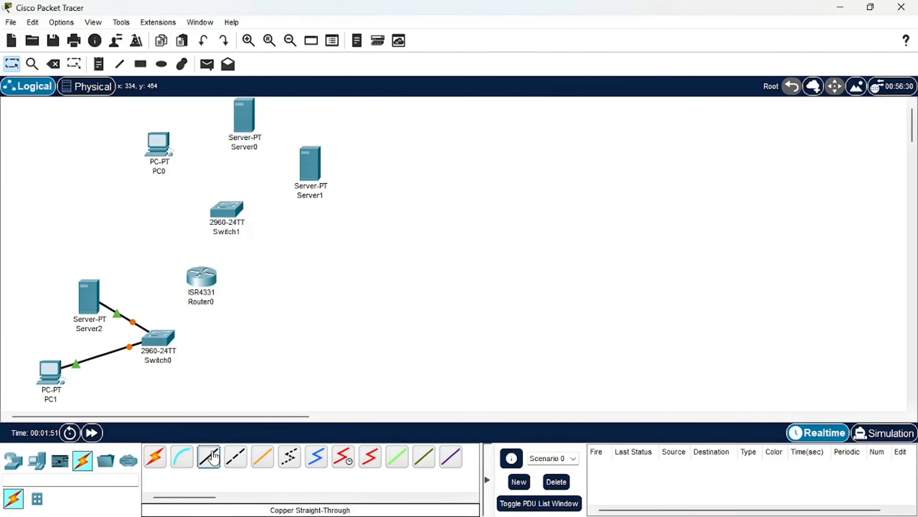
pyautogui.click(173, 149)
pyautogui.click(213, 202)
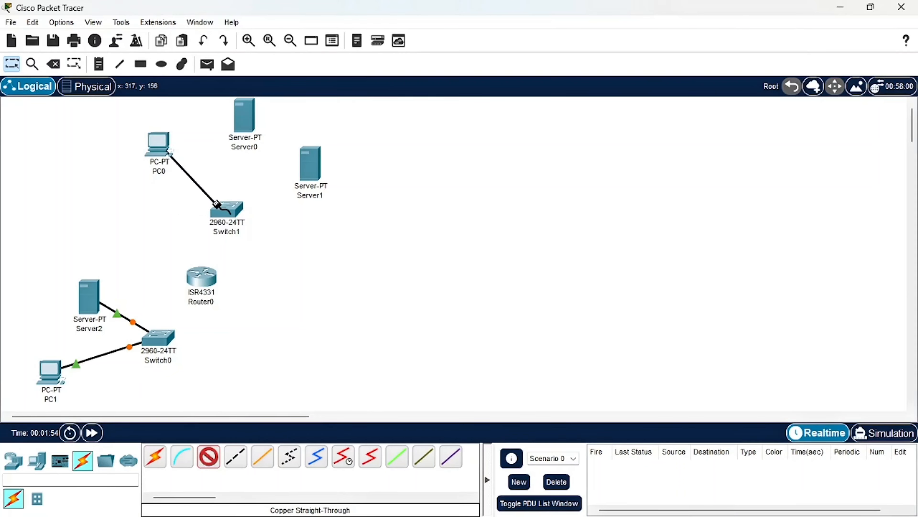
pyautogui.click(221, 207)
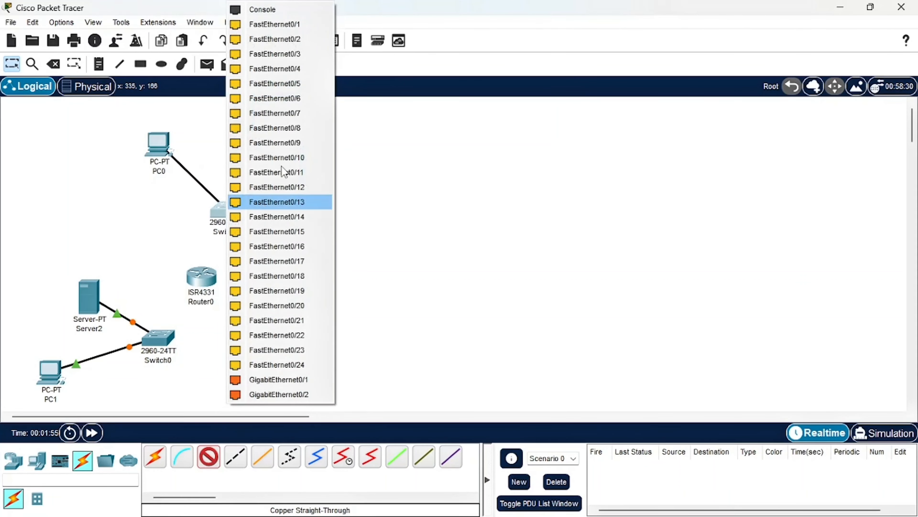
pyautogui.click(296, 26)
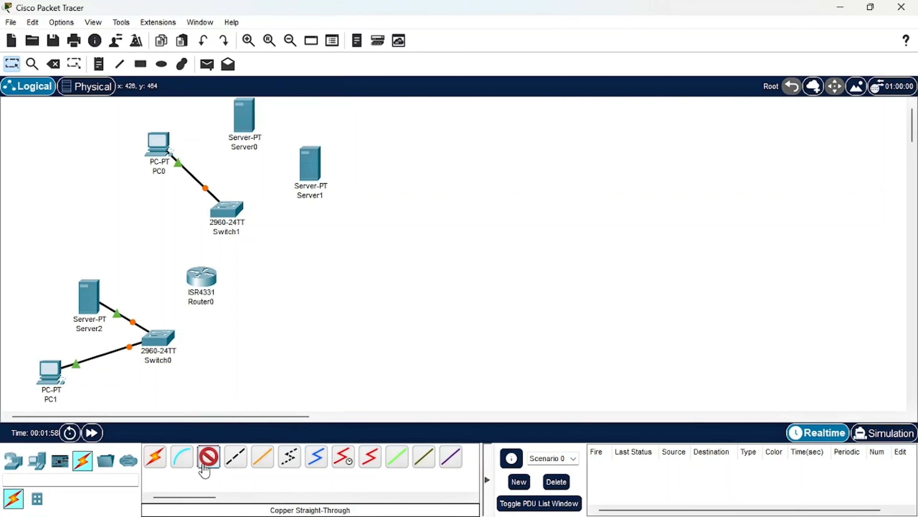
# Connect Server0's FastEthernet0 to Switch1's FastEthernet0/2 with a copper straight-through cable
pyautogui.click(243, 127)
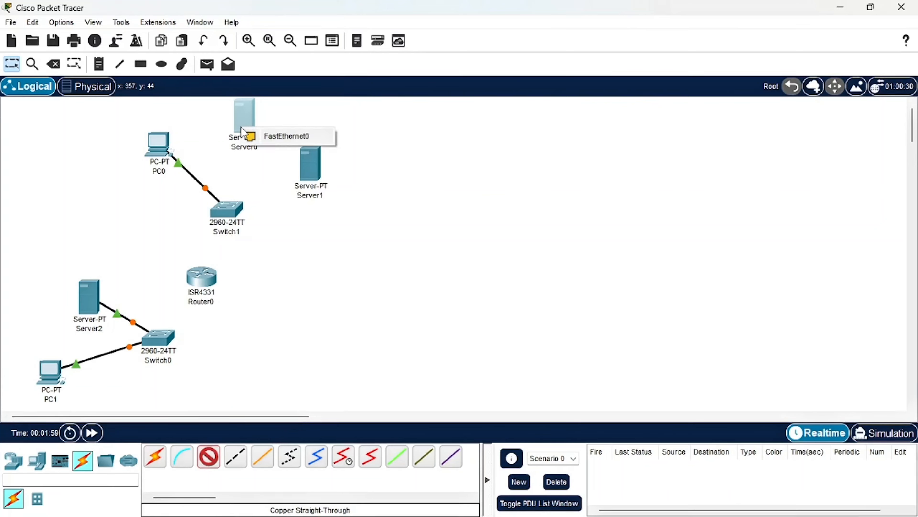
pyautogui.click(275, 136)
pyautogui.click(235, 207)
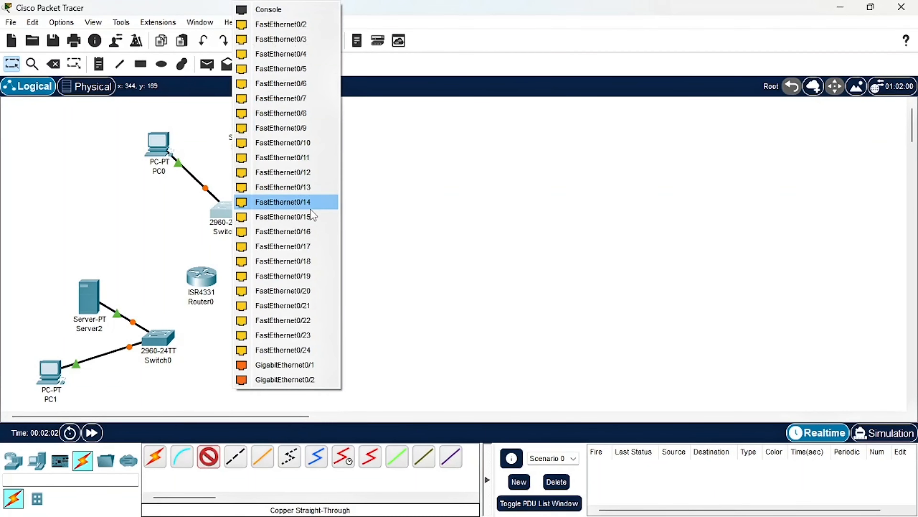
pyautogui.click(313, 25)
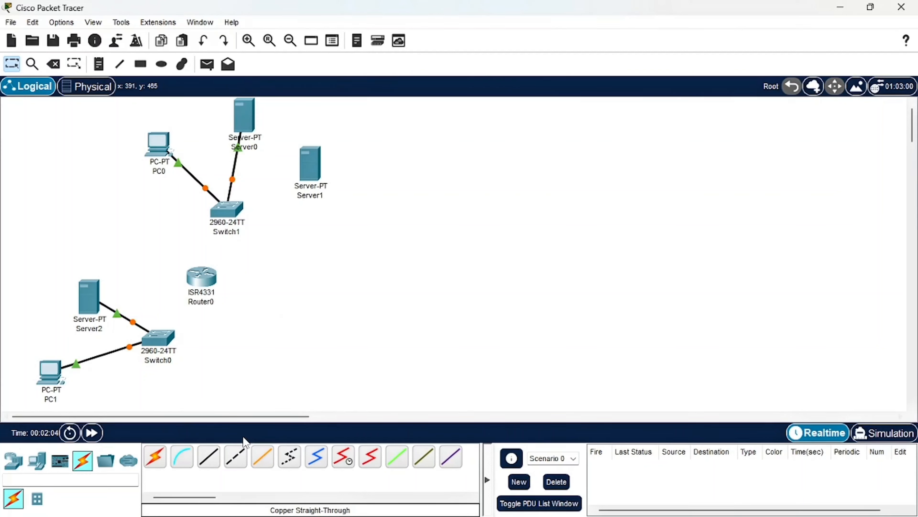
# Connect Switch1's next free FastEthernet port to Server1 with a copper straight-through cable
pyautogui.click(209, 457)
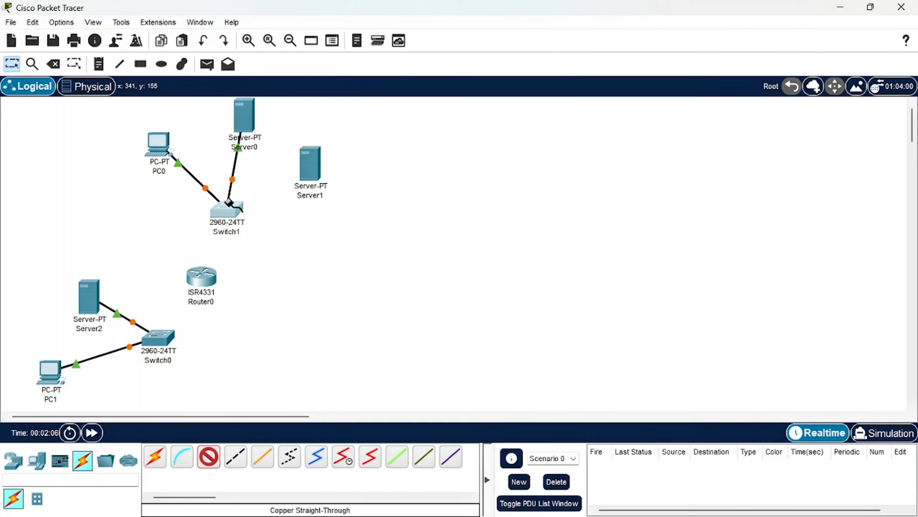
pyautogui.click(229, 201)
pyautogui.click(287, 25)
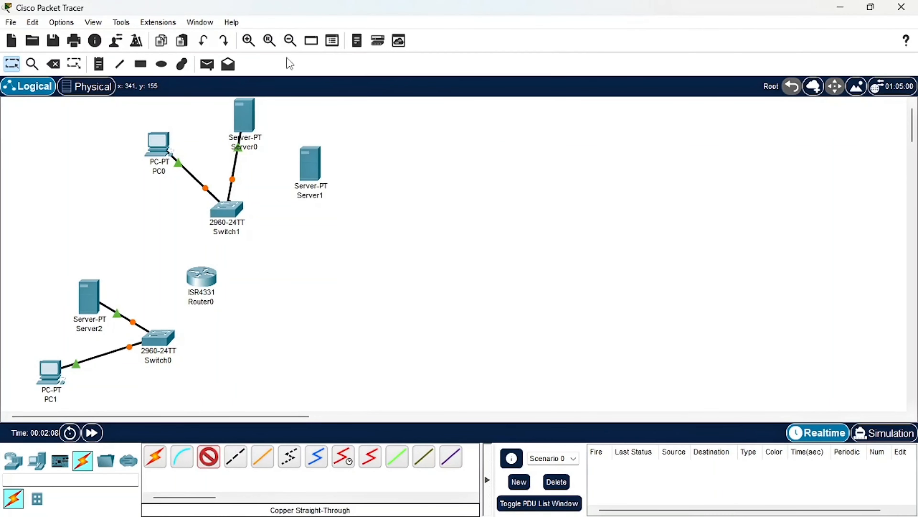
pyautogui.click(306, 183)
pyautogui.click(350, 183)
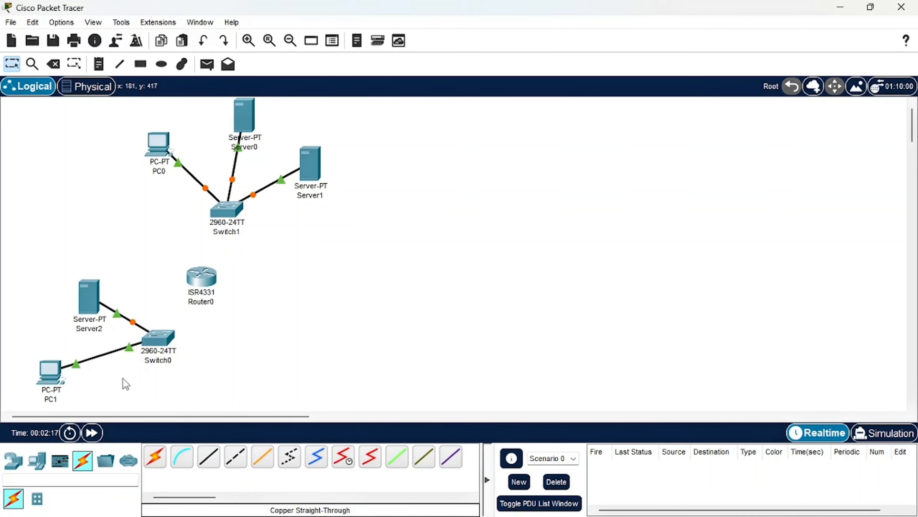
# Check the device labels in the browser's PDF, return to Packet Tracer and rename the lower PC as PC1 192.168.40.1
pyautogui.click(455, 501)
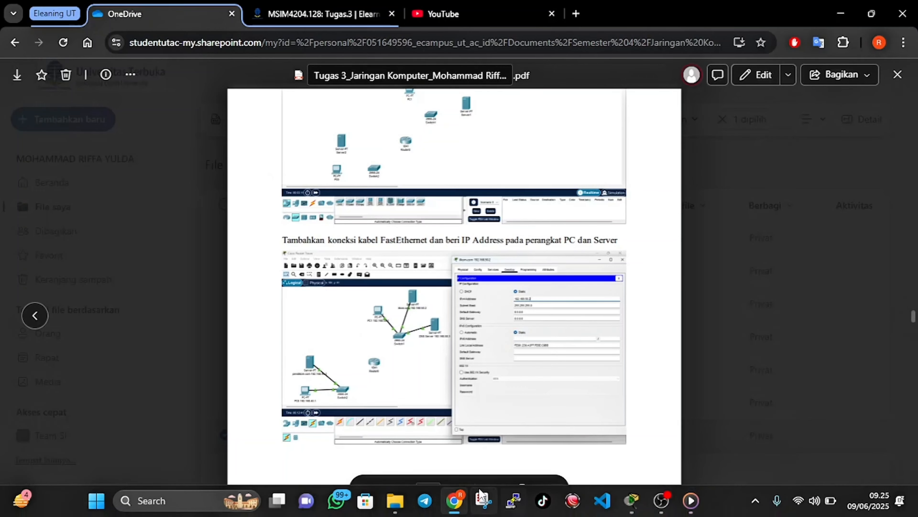
pyautogui.click(452, 506)
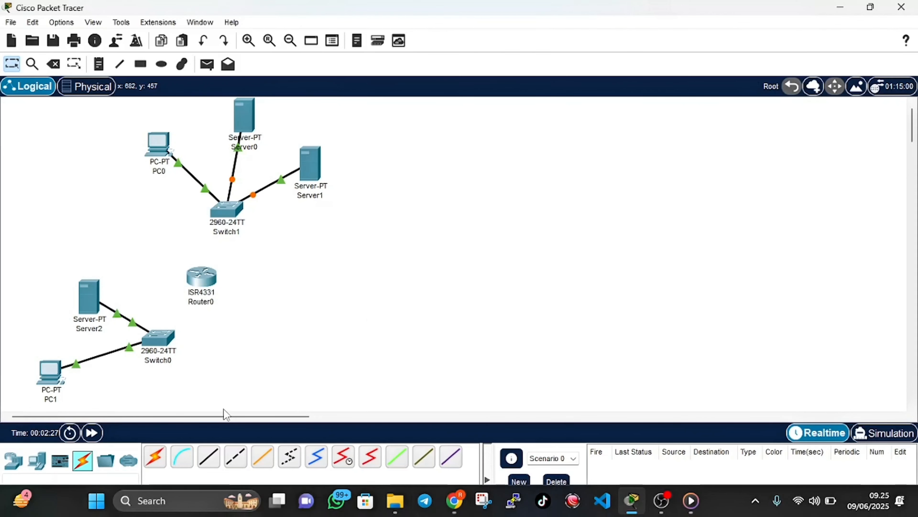
pyautogui.click(46, 400)
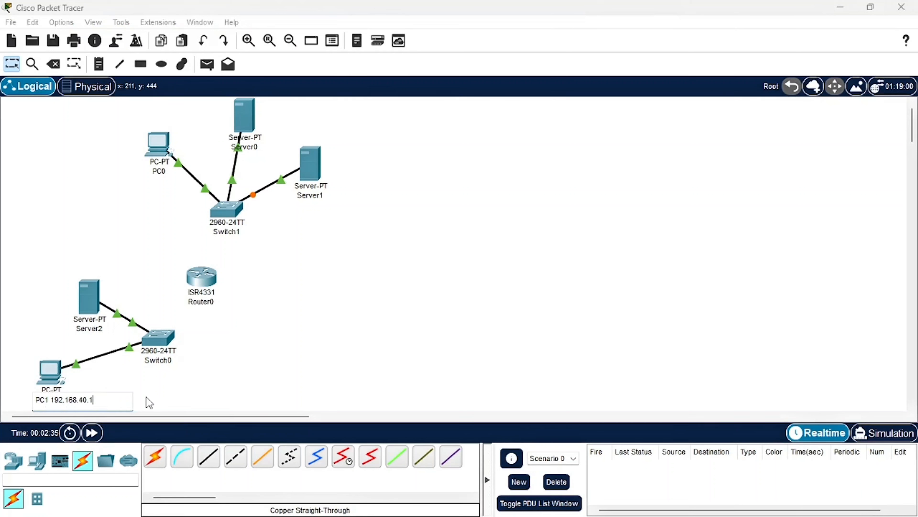
pyautogui.click(171, 407)
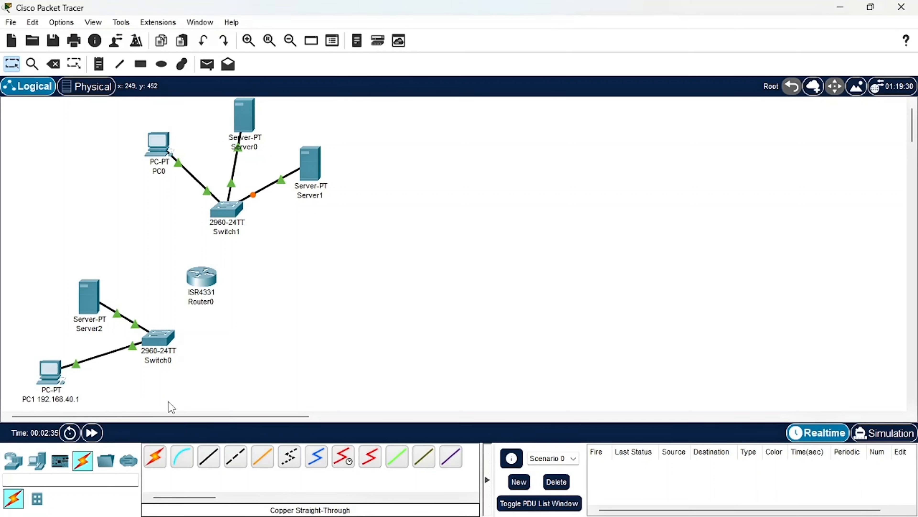
# Rename Server2 as pendilkom.com 192.168.40.2
pyautogui.click(89, 328)
pyautogui.moveTo(105, 329); pyautogui.dragTo(70, 333)
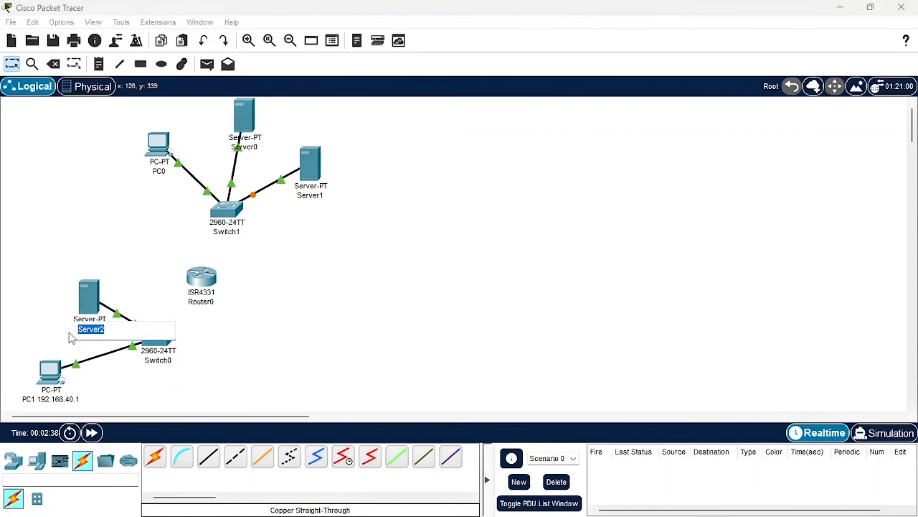
pyautogui.write('pendilkom.com 192.168.40.2')
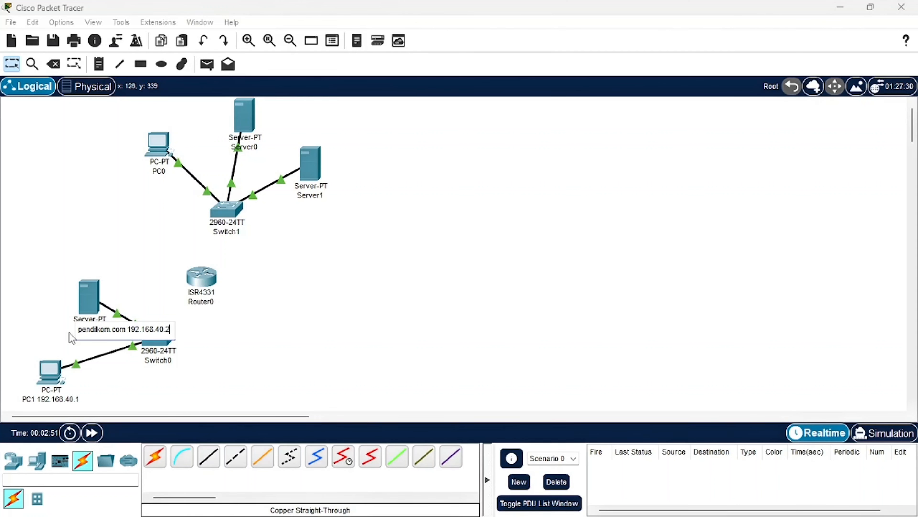
pyautogui.press('Return')
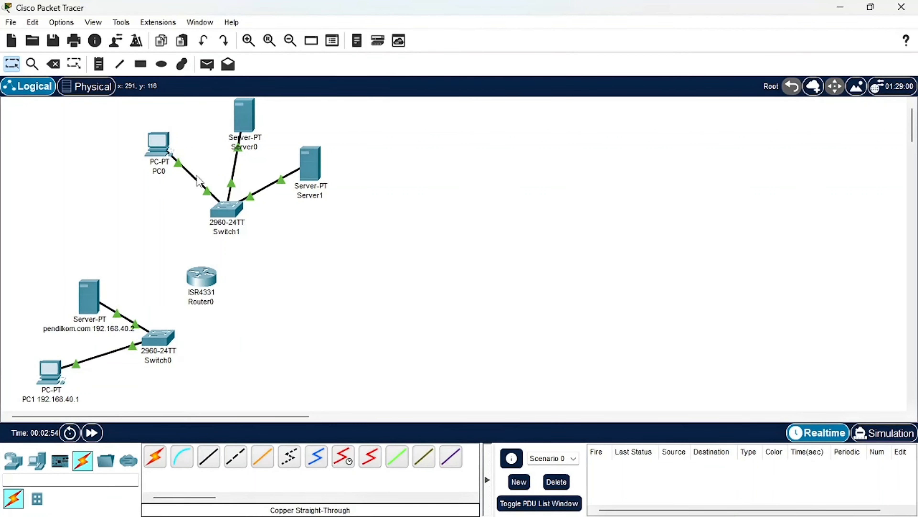
# Extend PC0's label with its IP address so it reads PC0 192.168.50.1
pyautogui.moveTo(197, 181)
pyautogui.click(159, 171)
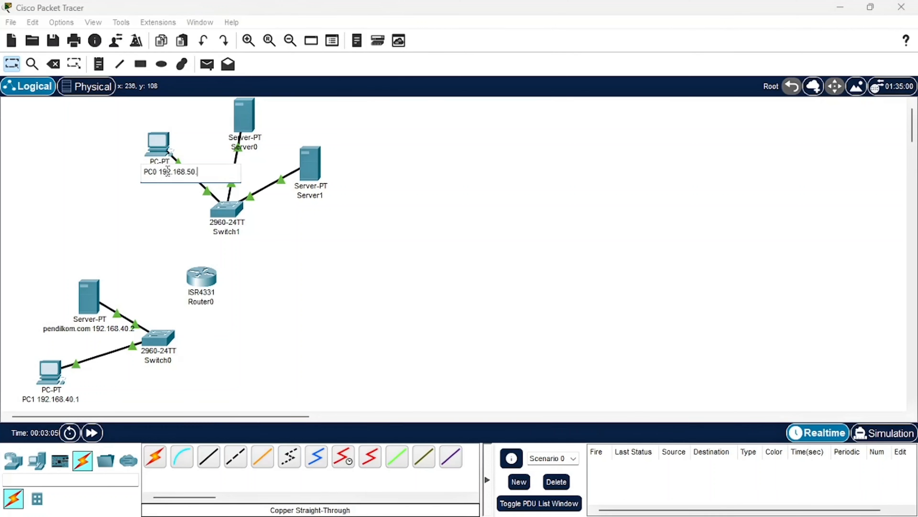
pyautogui.write('1')
pyautogui.click(199, 133)
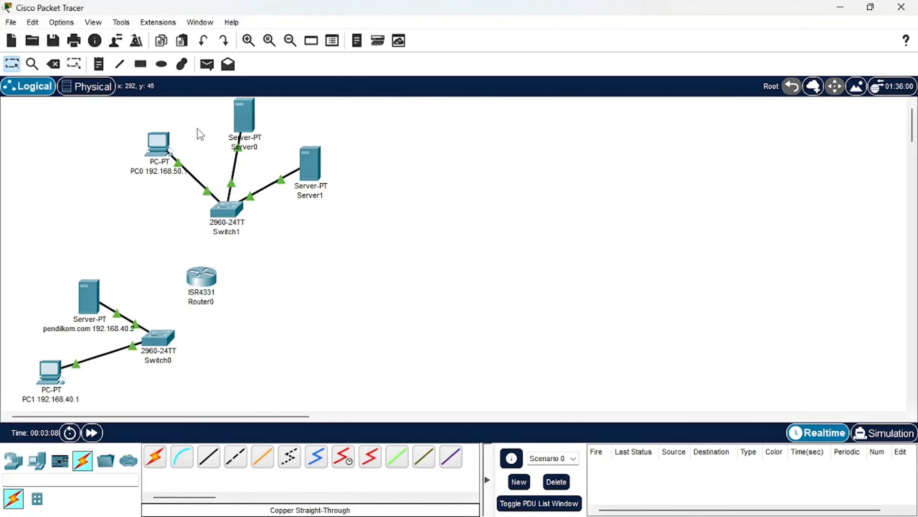
# Open Server0's name label for editing and select its whole text
pyautogui.click(248, 148)
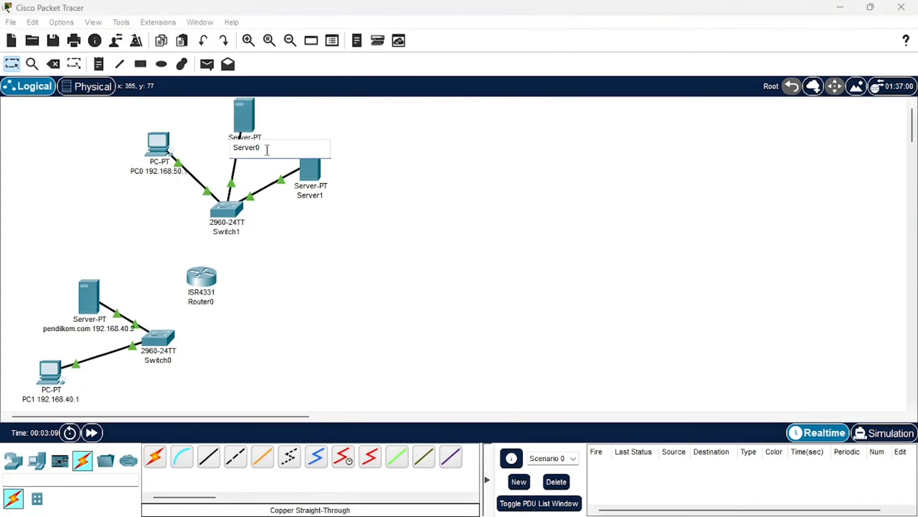
pyautogui.moveTo(267, 150); pyautogui.dragTo(232, 152)
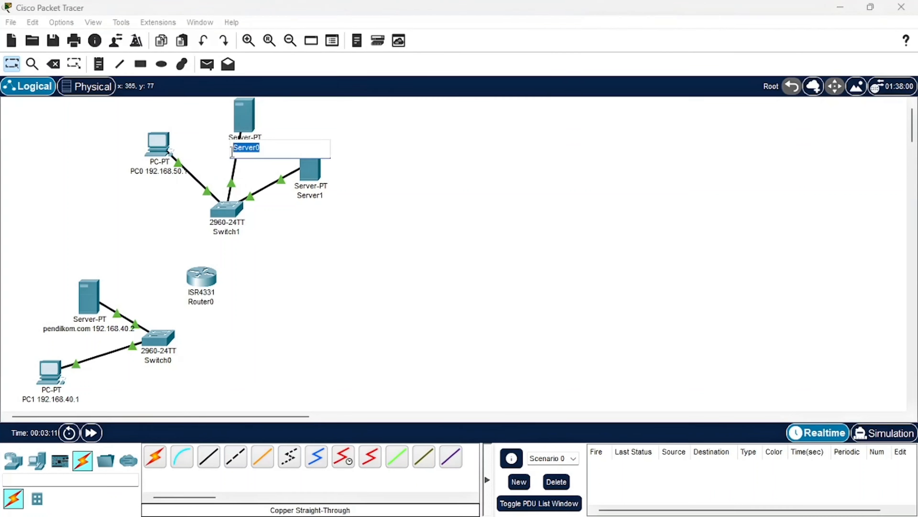
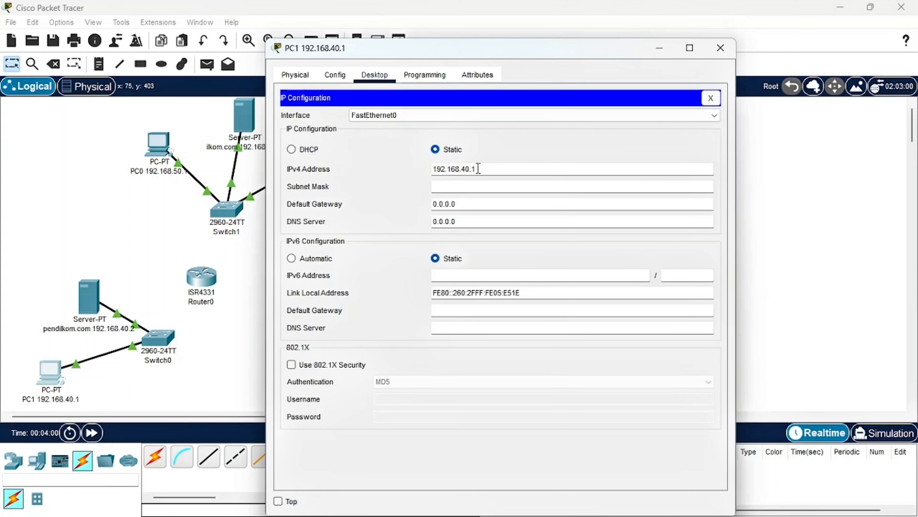
# Complete PC1's static IP configuration for 192.168.40.1 with subnet mask 255.255.255.0 and close its window
pyautogui.doubleClick(478, 168)
pyautogui.click(476, 186)
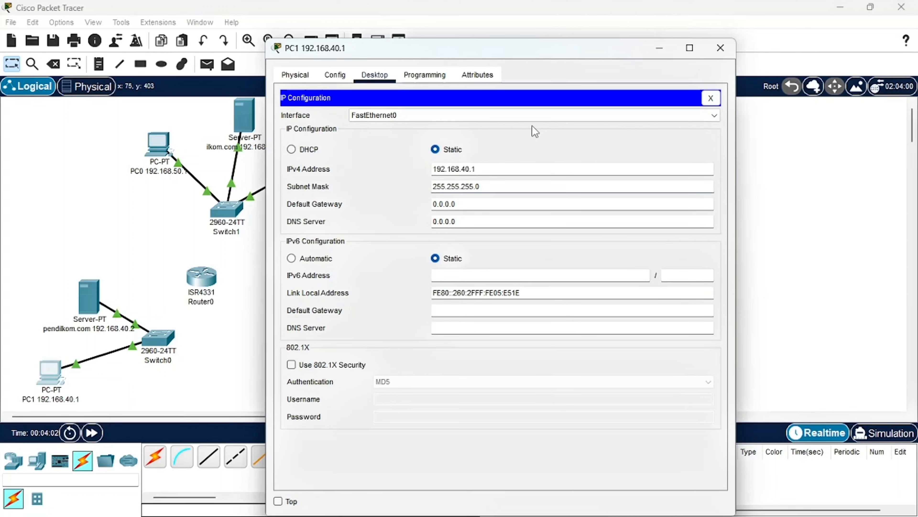
pyautogui.click(720, 48)
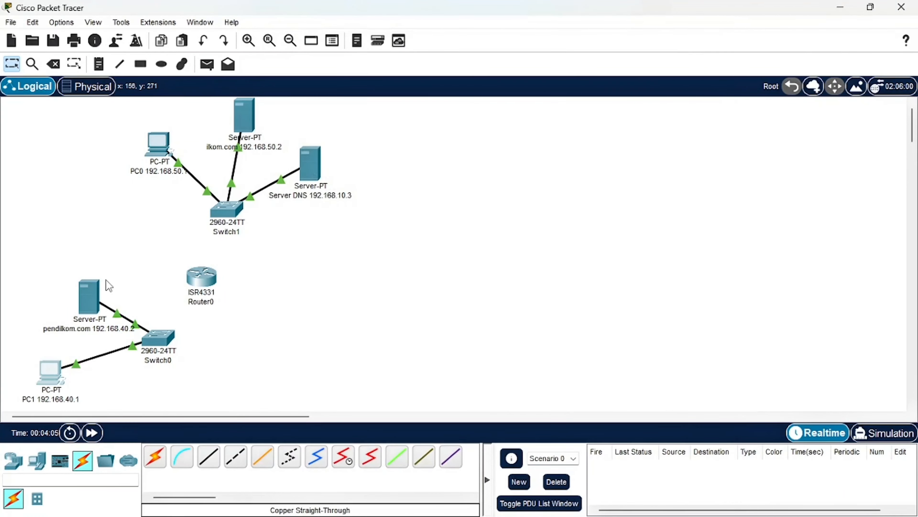
# Give the pendilkom.com server the static IPv4 address 192.168.40.2 with subnet mask 255.255.255.0
pyautogui.click(95, 290)
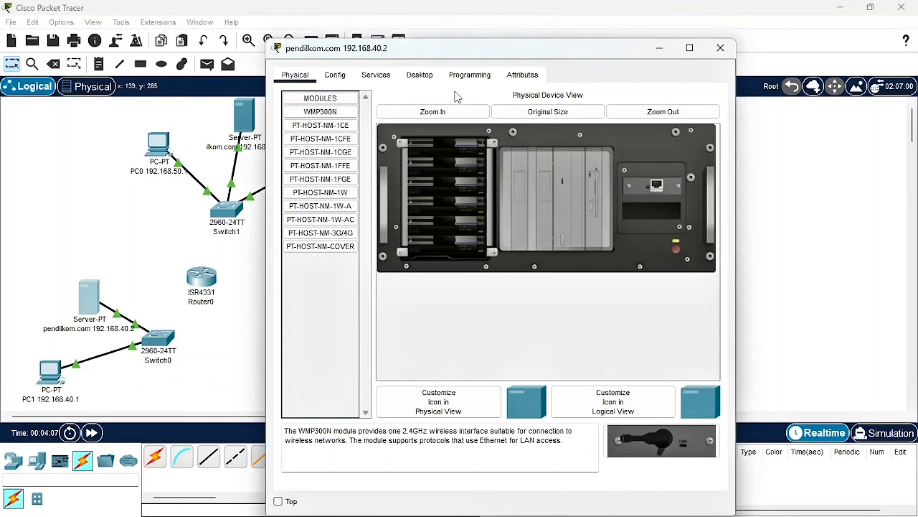
pyautogui.click(420, 75)
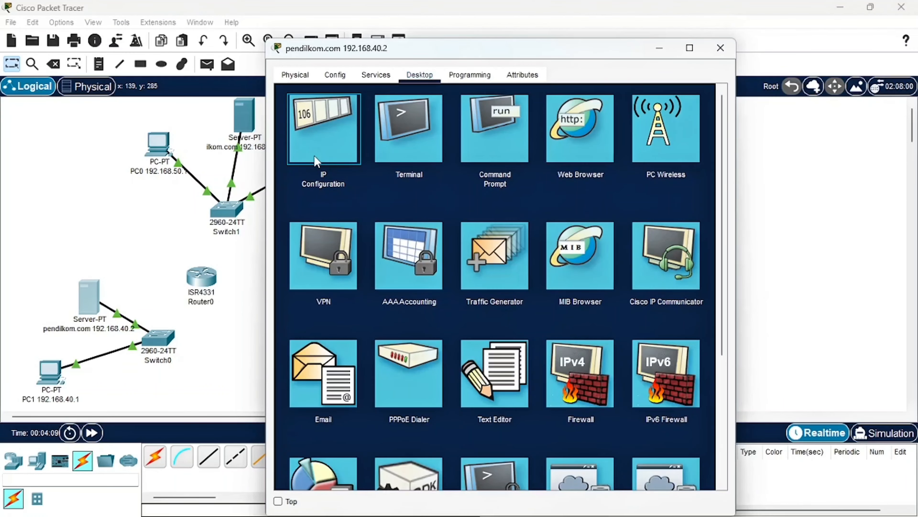
pyautogui.click(316, 162)
pyautogui.click(506, 154)
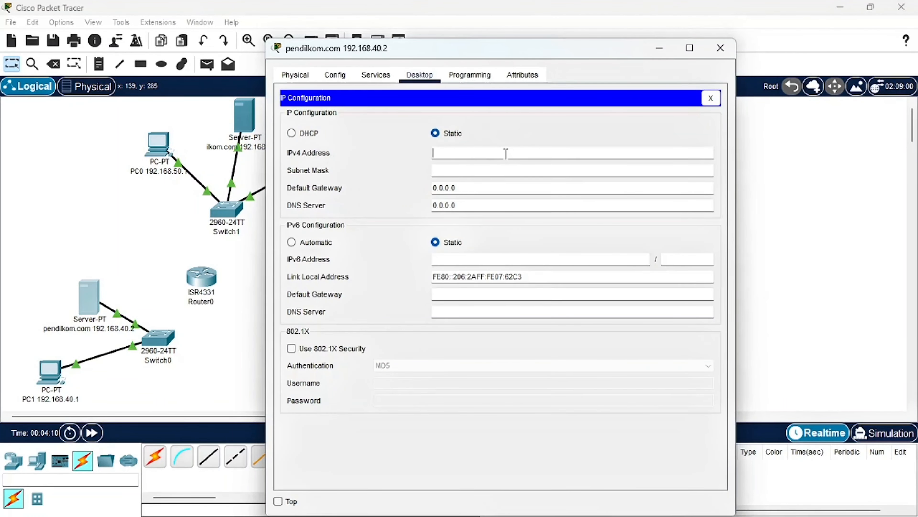
pyautogui.write('192.168.40.3')
pyautogui.click(486, 170)
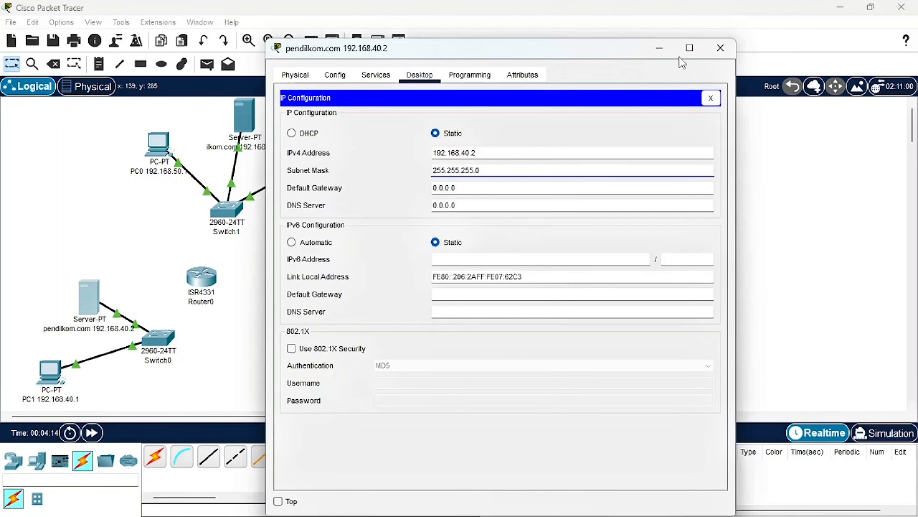
pyautogui.click(721, 47)
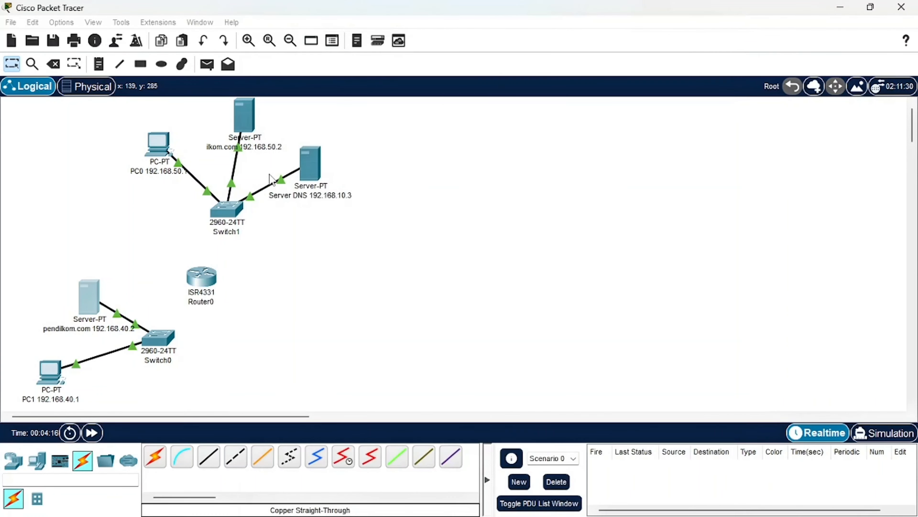
# Assign PC0 the static IPv4 address 192.168.50.1 with subnet mask 255.255.255.0
pyautogui.click(158, 155)
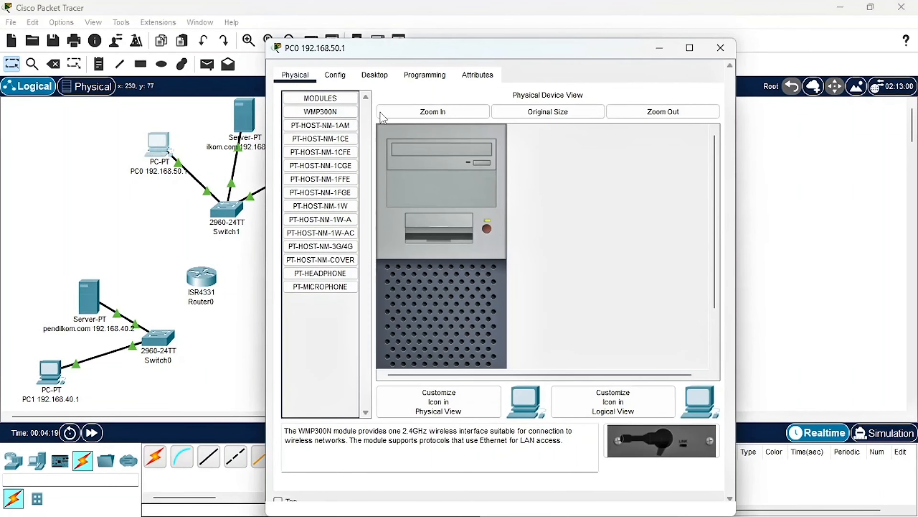
pyautogui.click(375, 75)
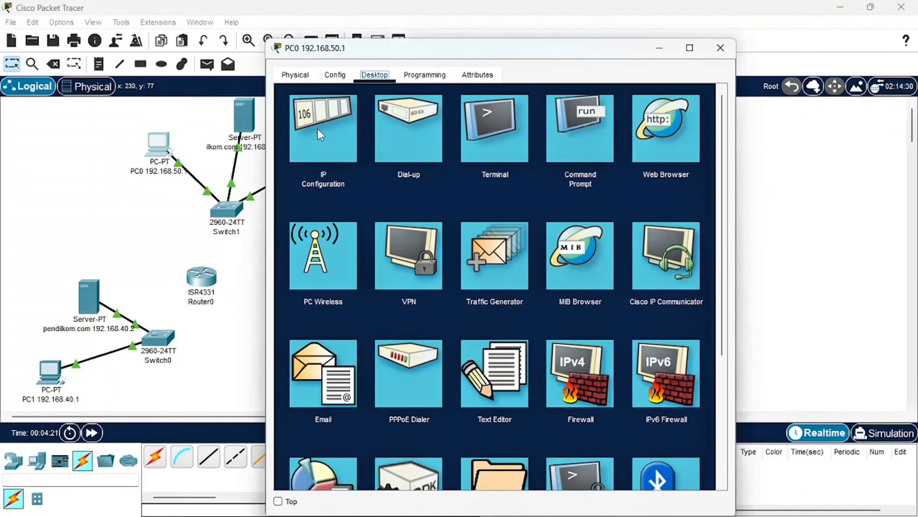
pyautogui.click(319, 135)
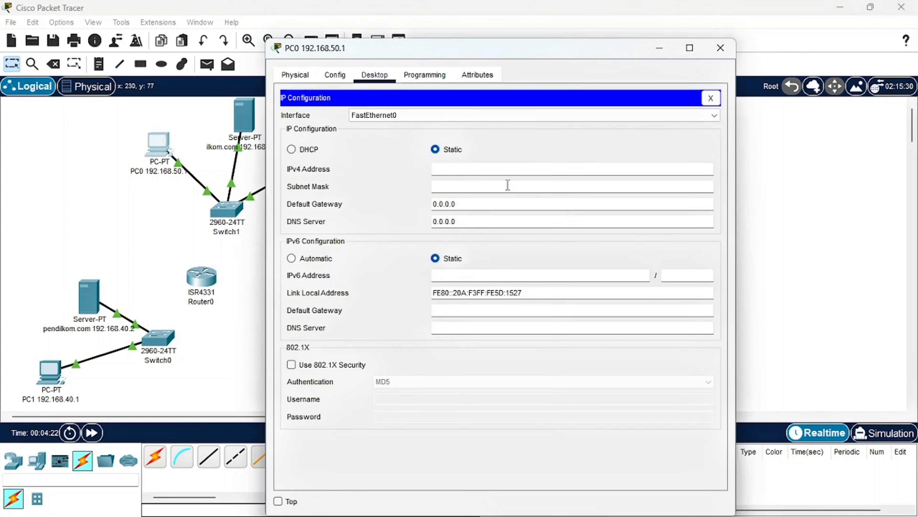
pyautogui.write('192.168.40.1')
pyautogui.click(467, 189)
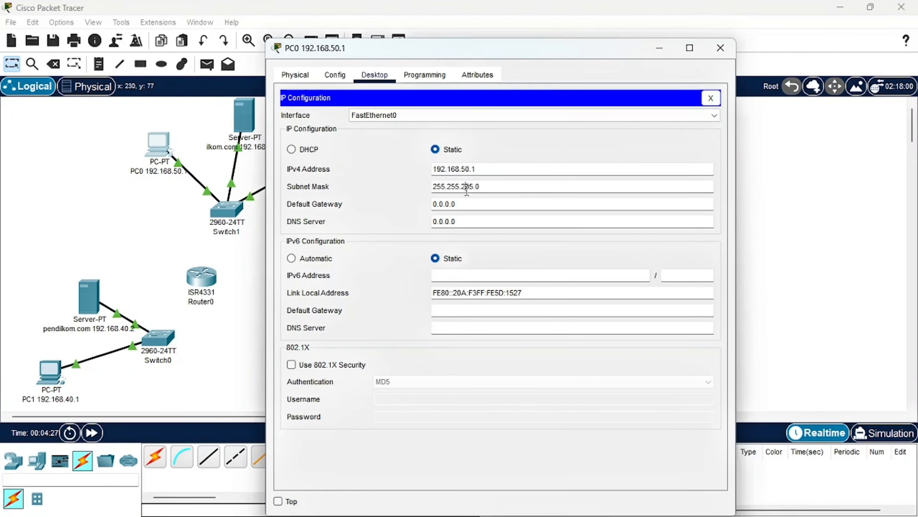
pyautogui.tripleClick(492, 171)
pyautogui.click(720, 48)
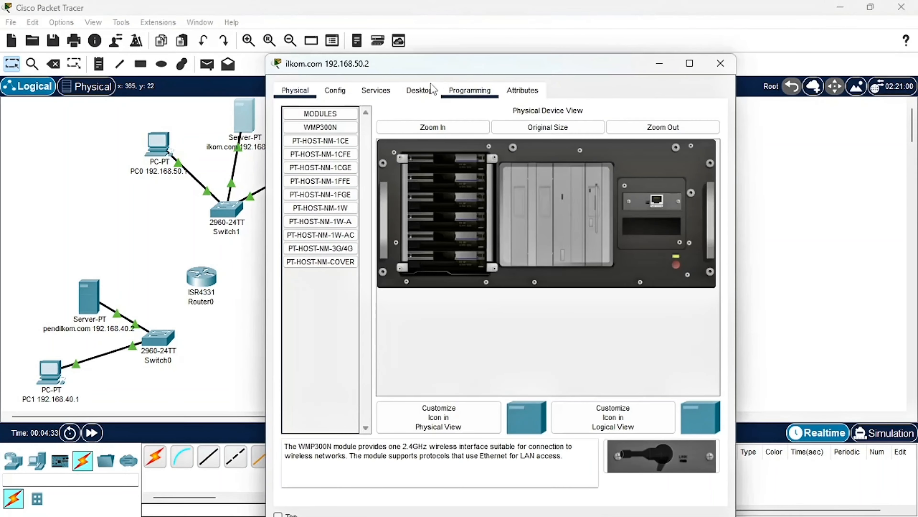
# Configure the ilkom.com server with static IPv4 address 192.168.50.2 and subnet mask 255.255.255.0
pyautogui.click(430, 90)
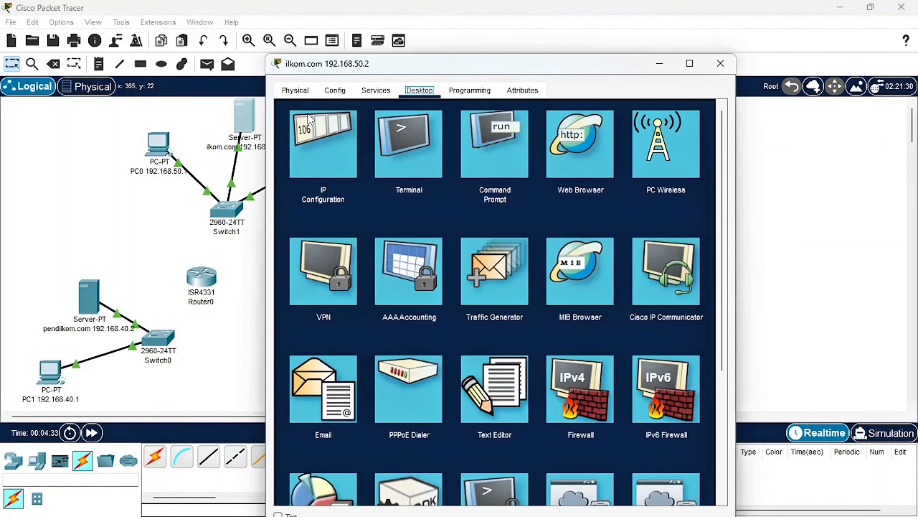
pyautogui.click(349, 142)
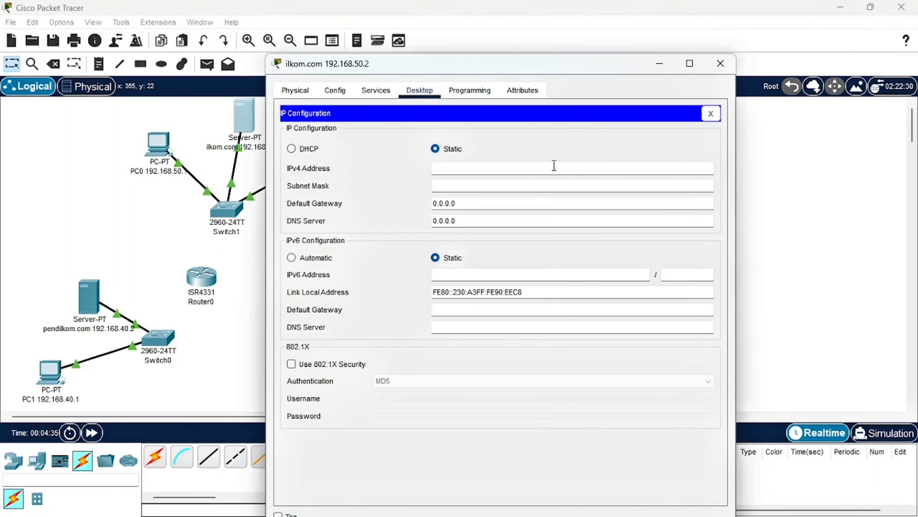
pyautogui.write('192.168.50.12')
pyautogui.click(537, 188)
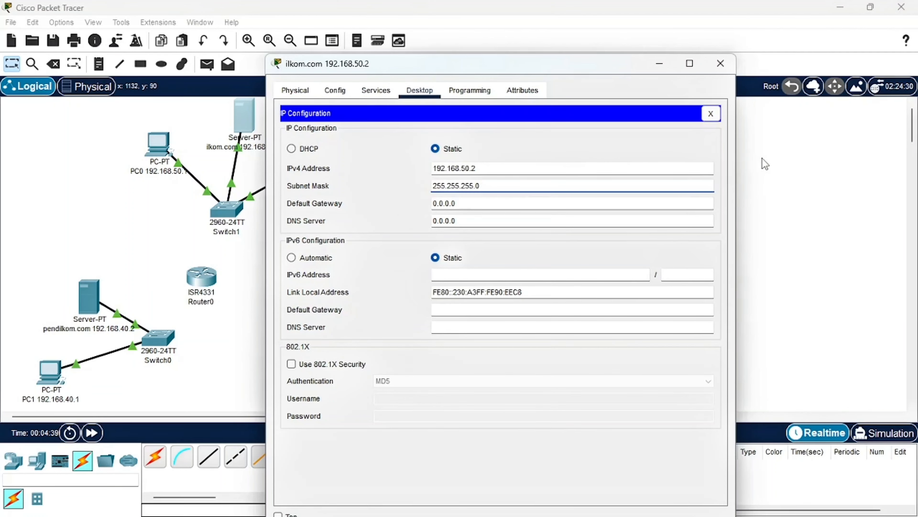
pyautogui.click(720, 63)
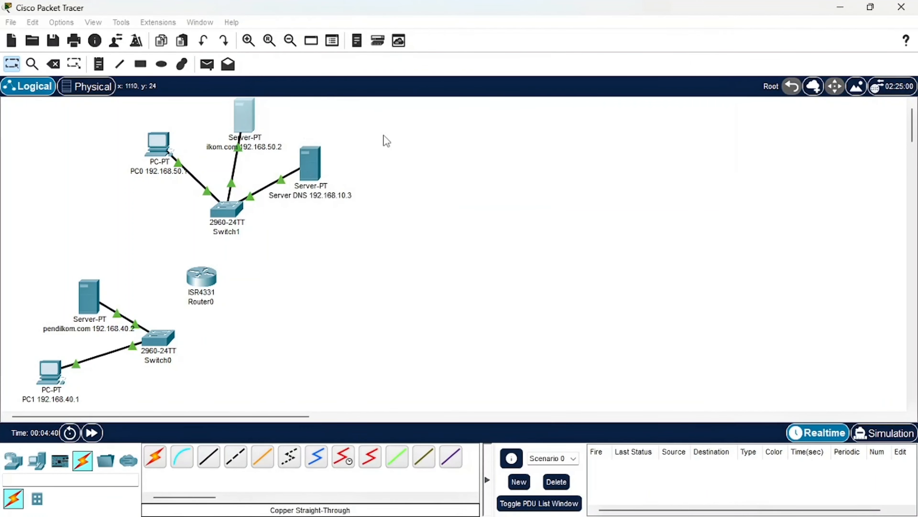
# Set the DNS server's static IPv4 address to 192.168.50.3 with subnet mask 255.255.255.0
pyautogui.click(317, 159)
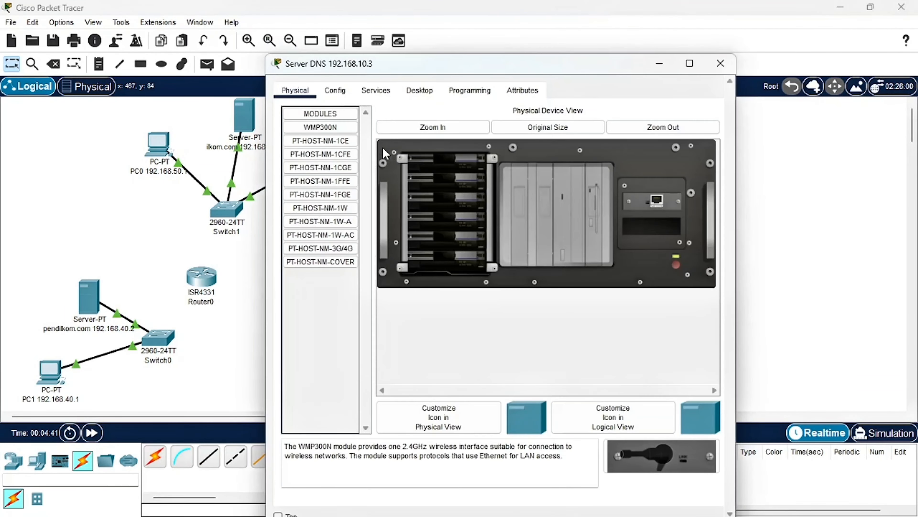
pyautogui.click(420, 91)
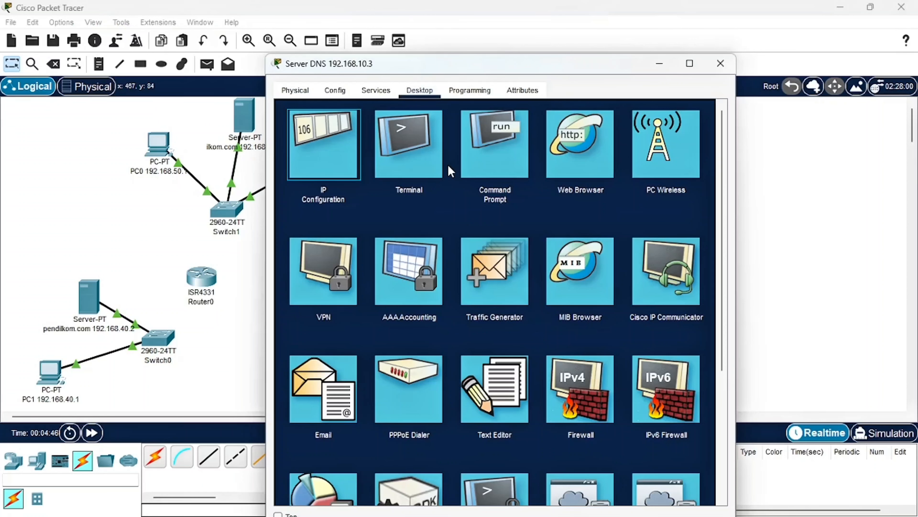
pyautogui.click(337, 160)
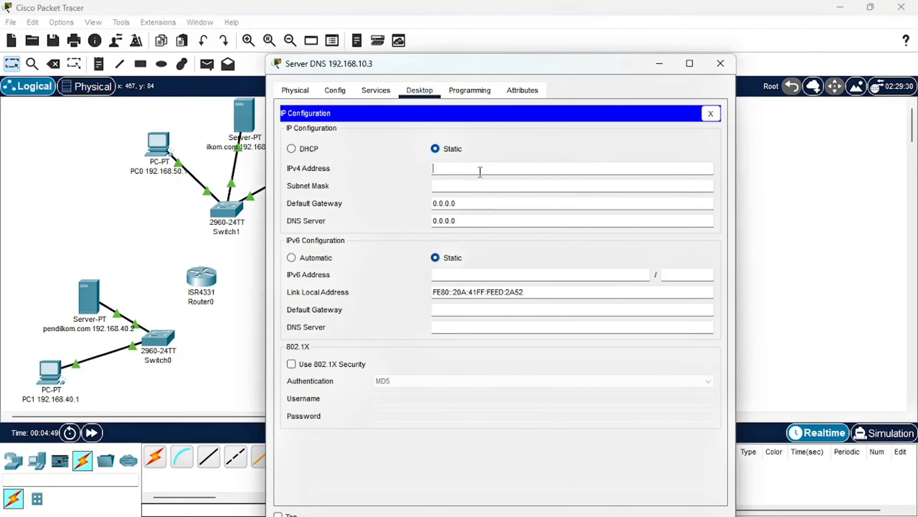
pyautogui.write('192.168.50.1')
pyautogui.click(478, 184)
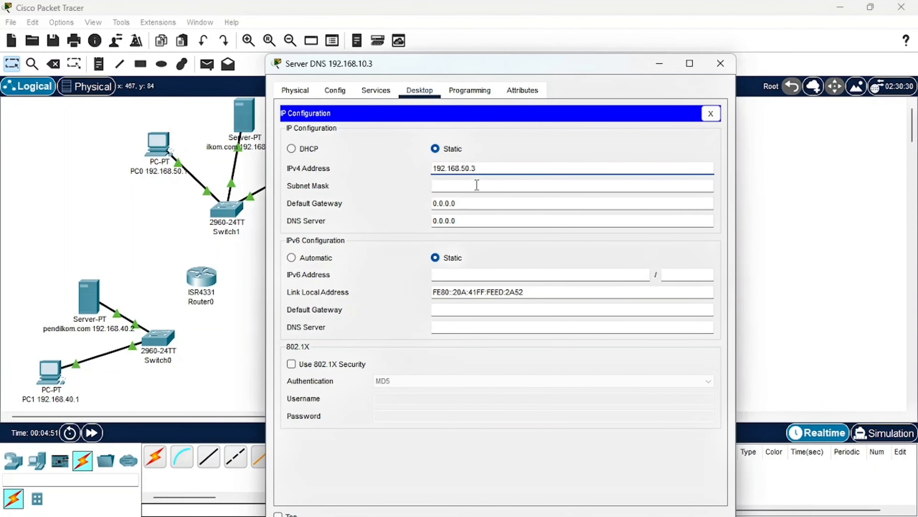
pyautogui.click(715, 66)
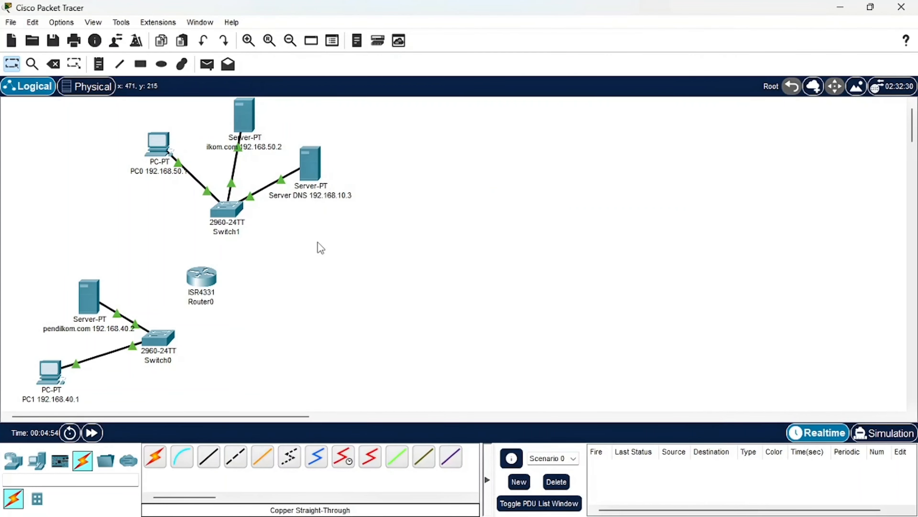
# Check the default gateway instructions in the browser's PDF, return to Packet Tracer and set PC1's default gateway to 192.168.40.3
pyautogui.moveTo(510, 515)
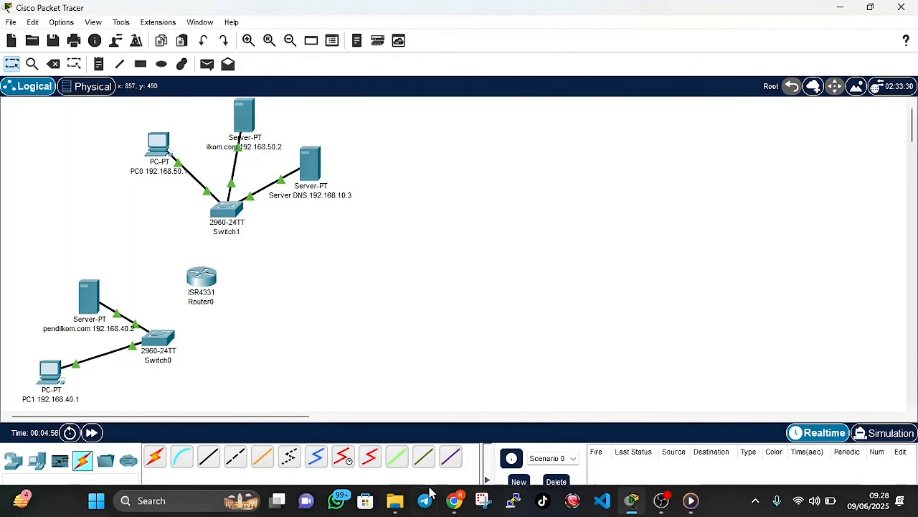
pyautogui.click(454, 500)
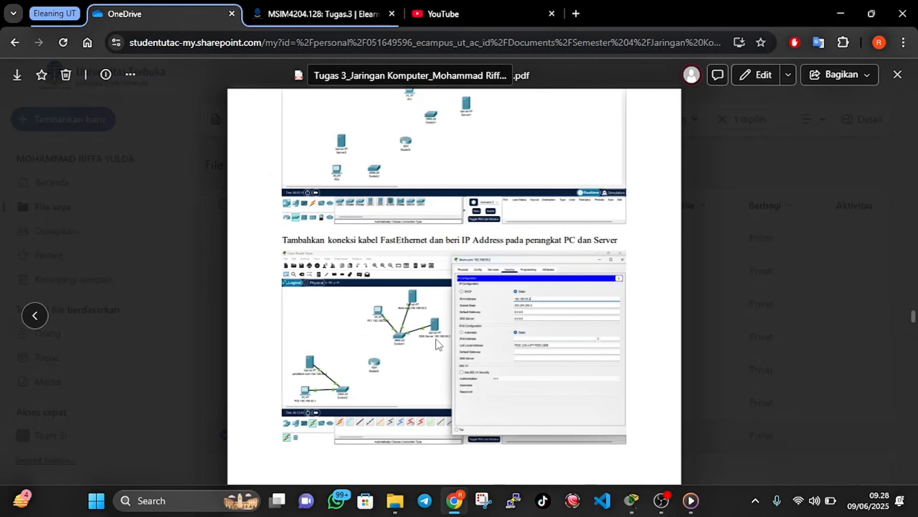
pyautogui.scroll(-10, 438, 343)
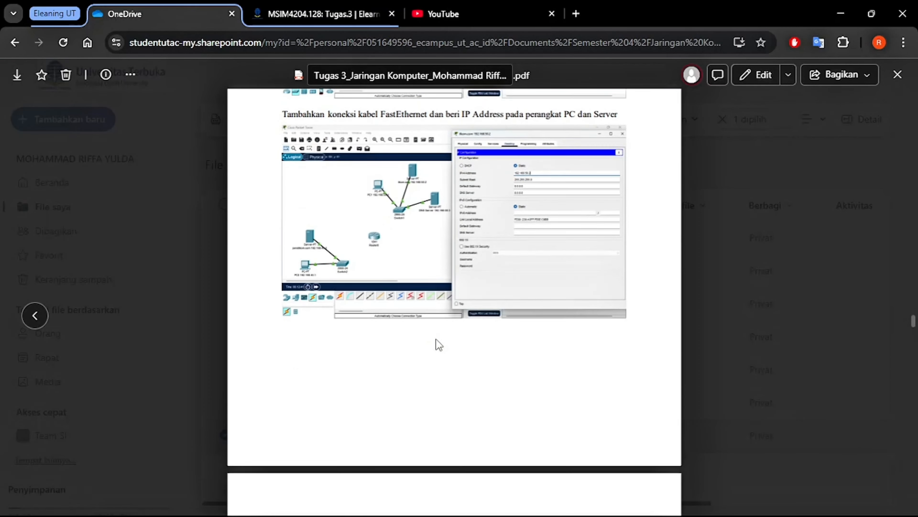
pyautogui.scroll(-3, 438, 344)
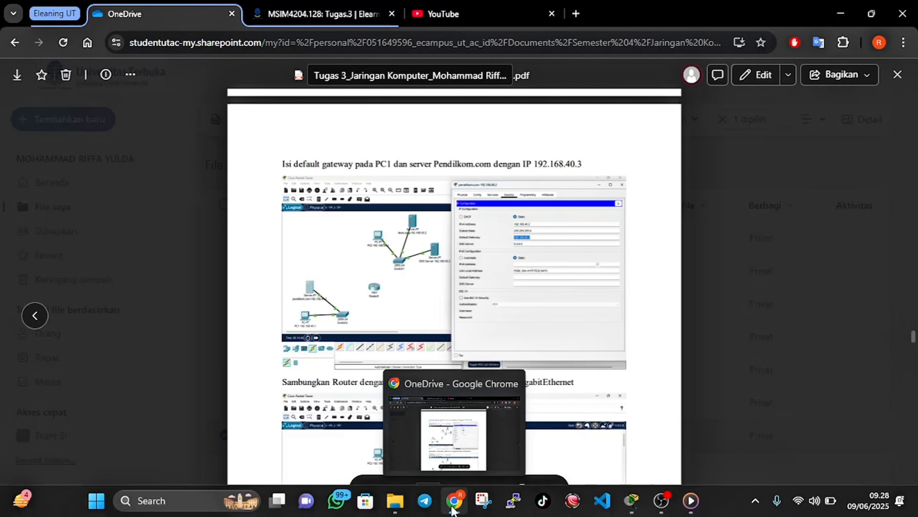
pyautogui.click(453, 510)
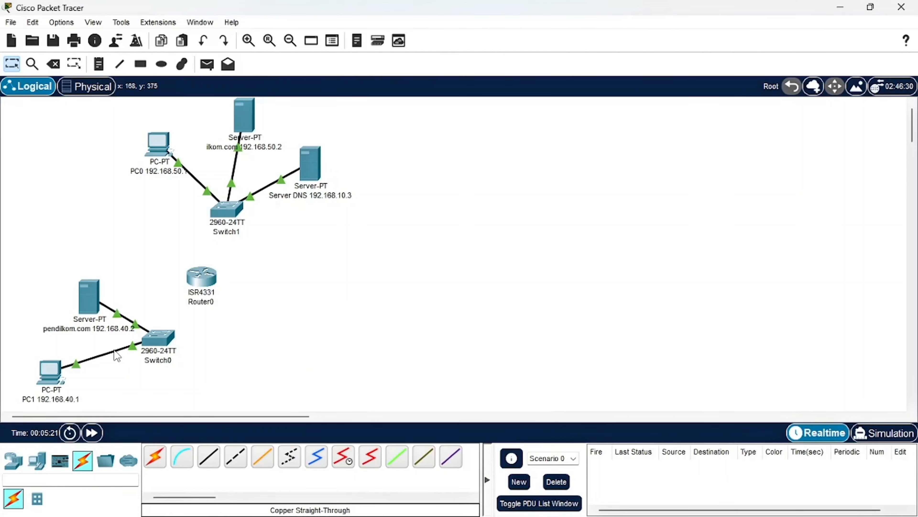
pyautogui.click(52, 373)
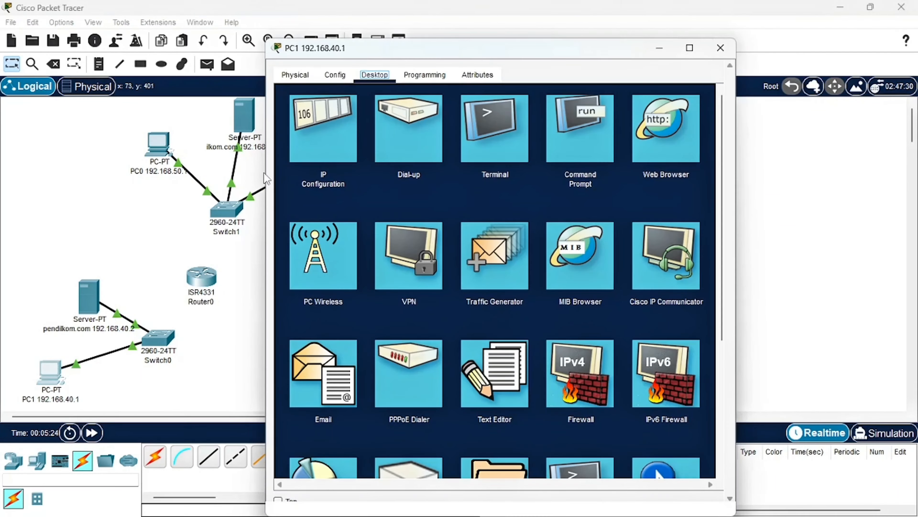
pyautogui.click(335, 160)
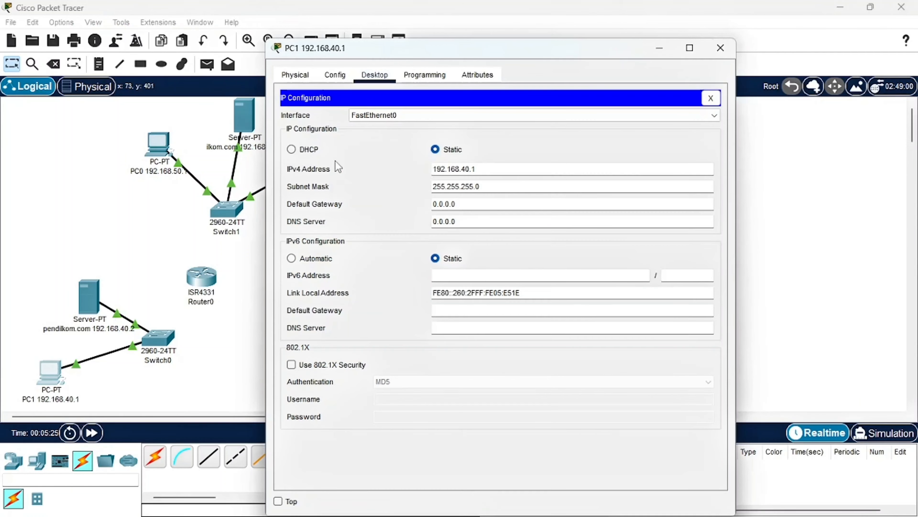
pyautogui.moveTo(475, 205); pyautogui.dragTo(421, 211)
pyautogui.write('192.168.50.1')
pyautogui.hotkey('ctrl', 'a')
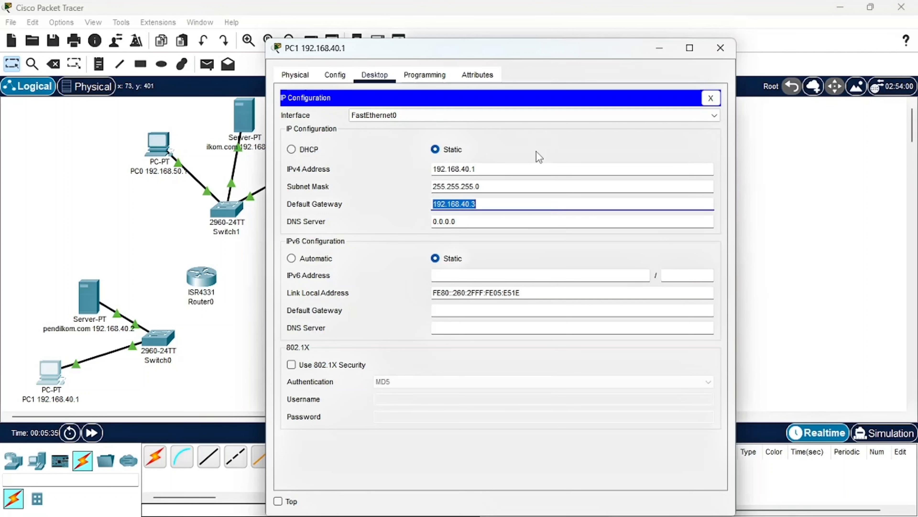
pyautogui.click(726, 46)
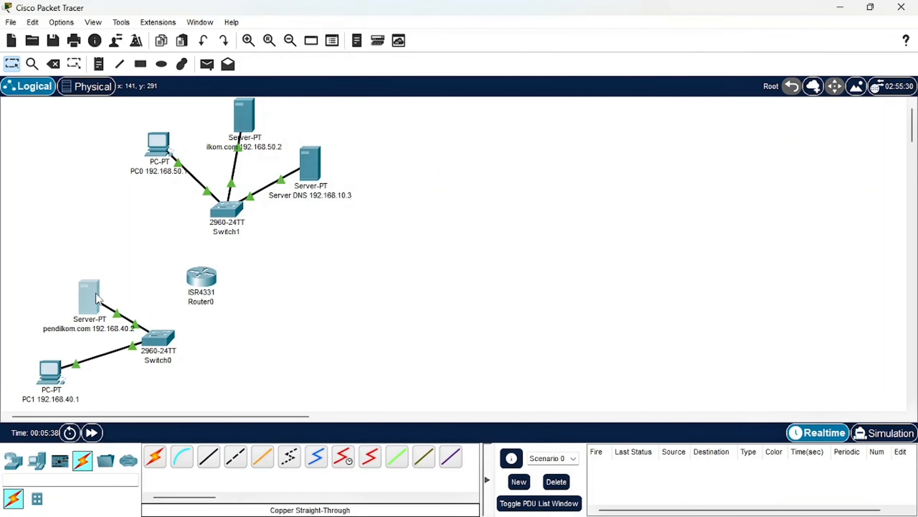
# Set the pendilkom.com server's default gateway to 192.168.40.3 and close its configuration window
pyautogui.click(97, 295)
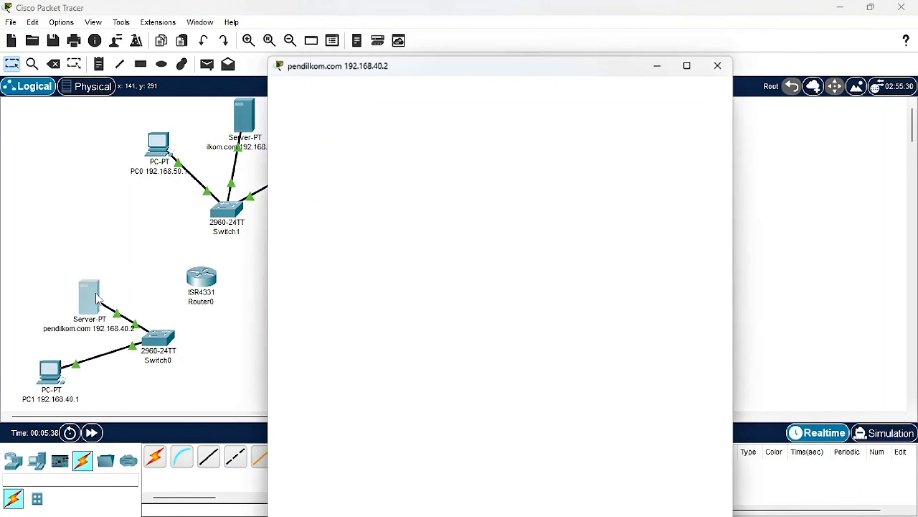
pyautogui.click(300, 147)
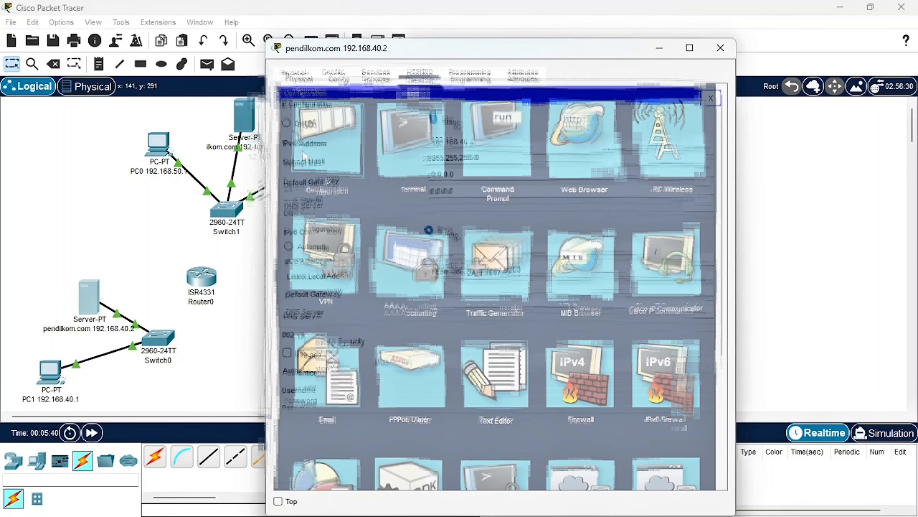
pyautogui.moveTo(456, 186); pyautogui.dragTo(410, 191)
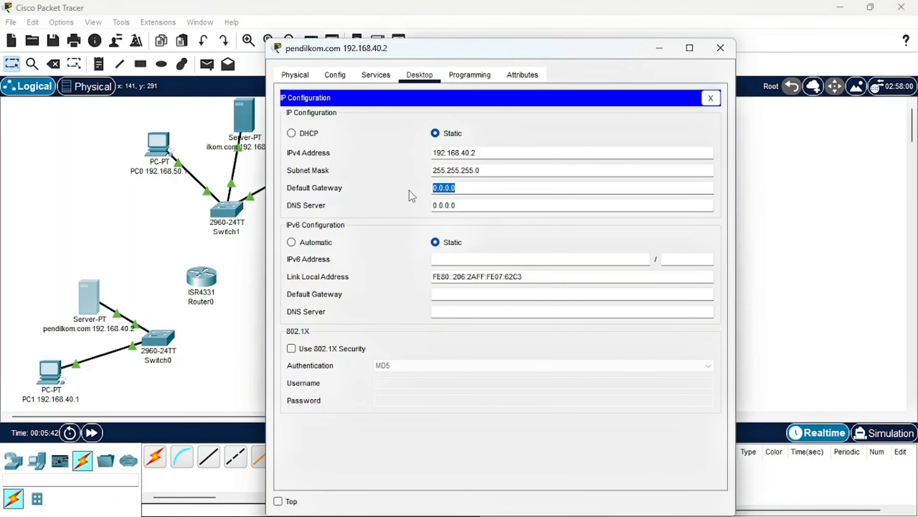
pyautogui.write('192.168.40.3')
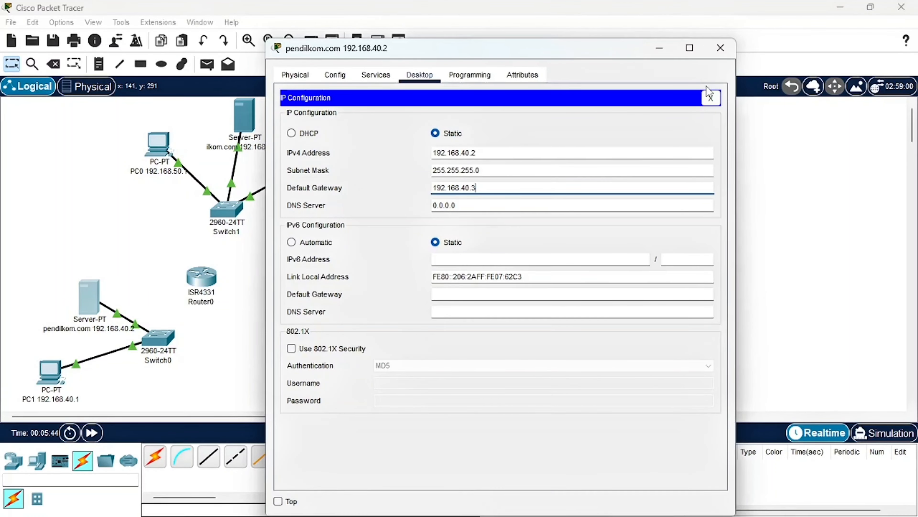
pyautogui.click(720, 48)
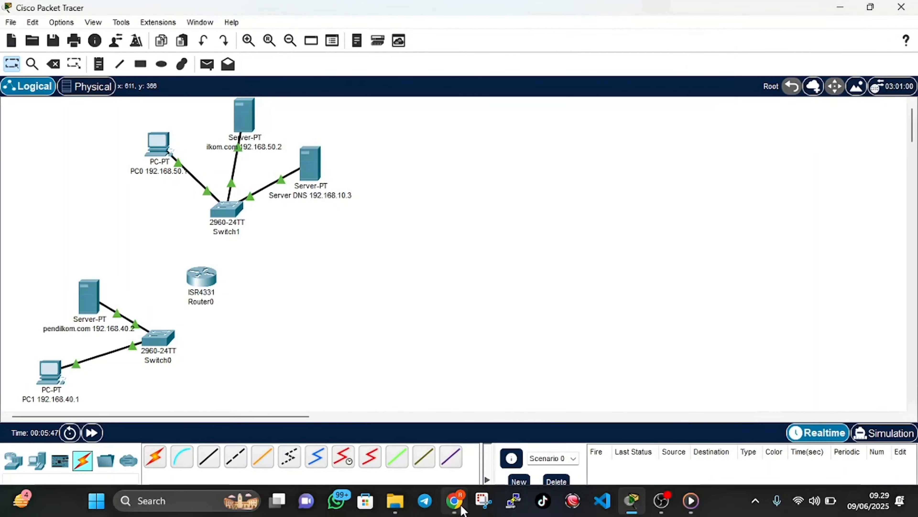
# Check the router cabling instructions in the browser's PDF and link Switch0's GigabitEthernet0/1 to Router0's GigabitEthernet0/0/0 in Packet Tracer with copper straight-through cable
pyautogui.click(457, 510)
pyautogui.scroll(-4, 361, 318)
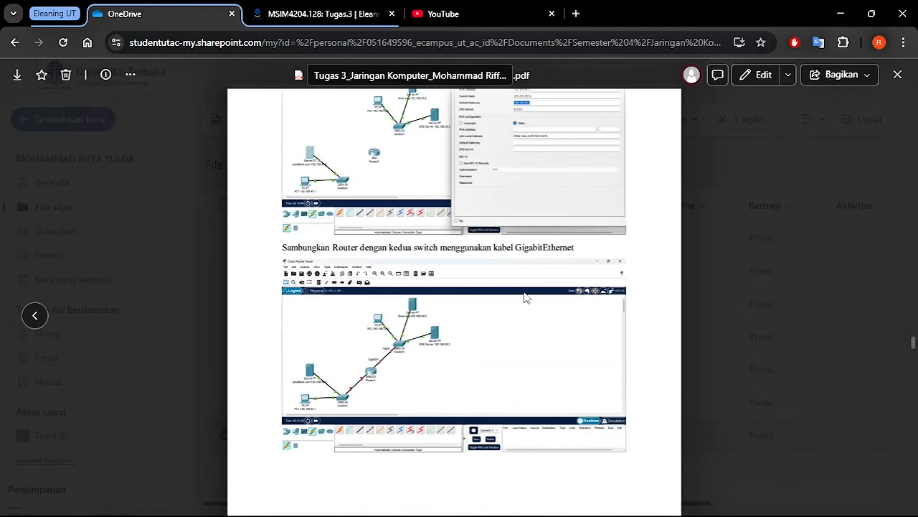
pyautogui.scroll(-1, 527, 298)
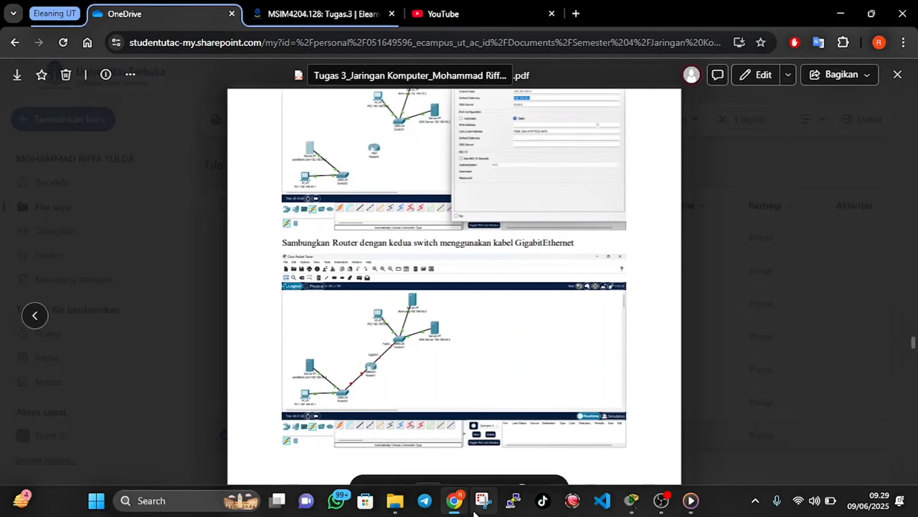
pyautogui.click(457, 506)
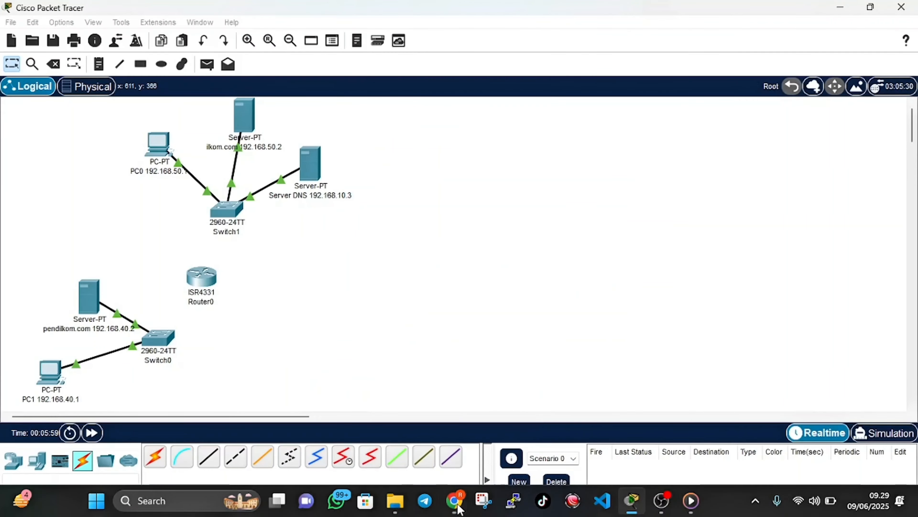
pyautogui.click(209, 457)
pyautogui.click(169, 341)
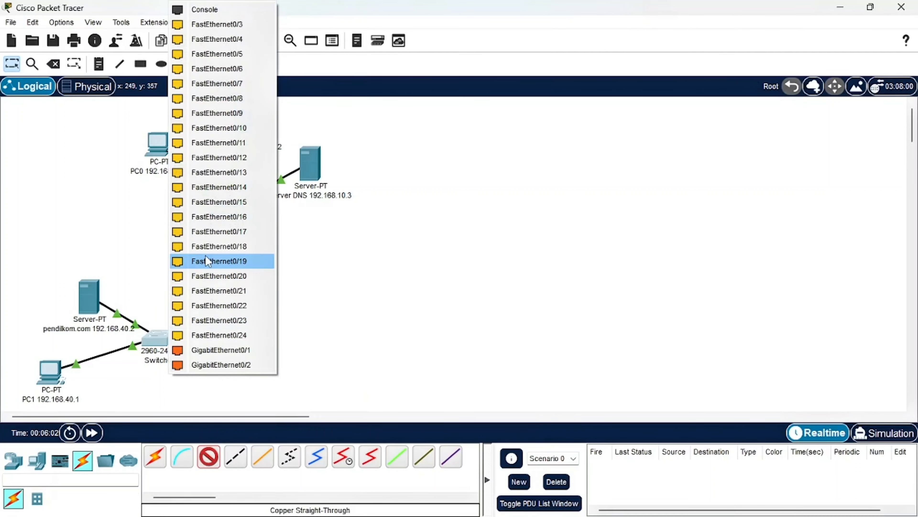
pyautogui.click(209, 354)
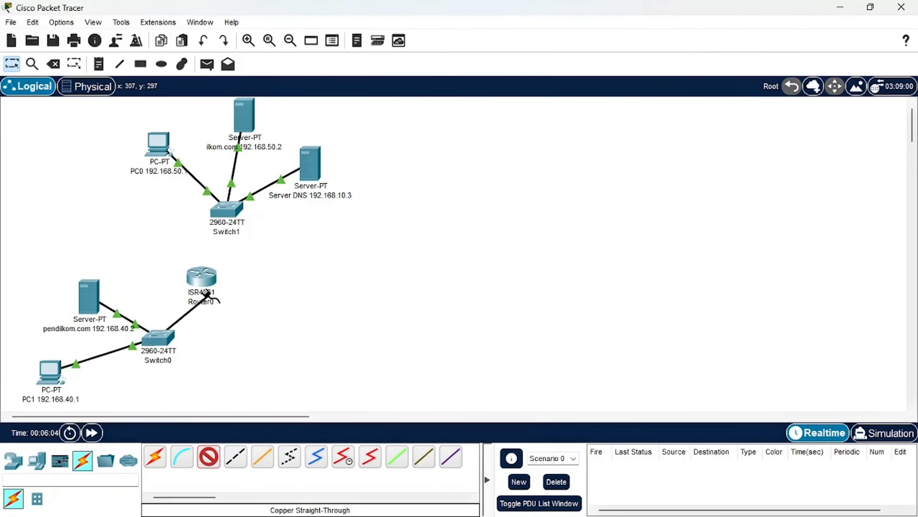
pyautogui.click(207, 277)
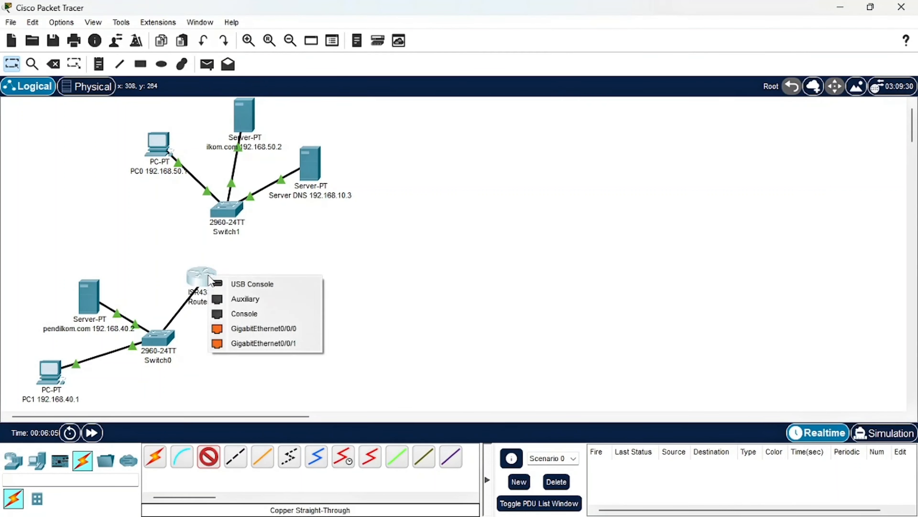
pyautogui.click(230, 327)
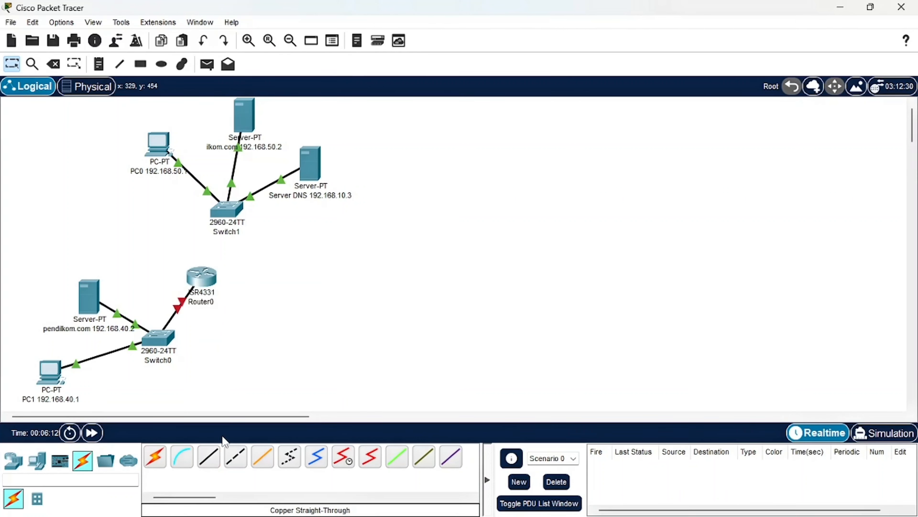
# Connect Router0's GigabitEthernet0/0/1 to Switch1's GigabitEthernet0/1 with a copper straight-through cable
pyautogui.click(209, 456)
pyautogui.click(210, 278)
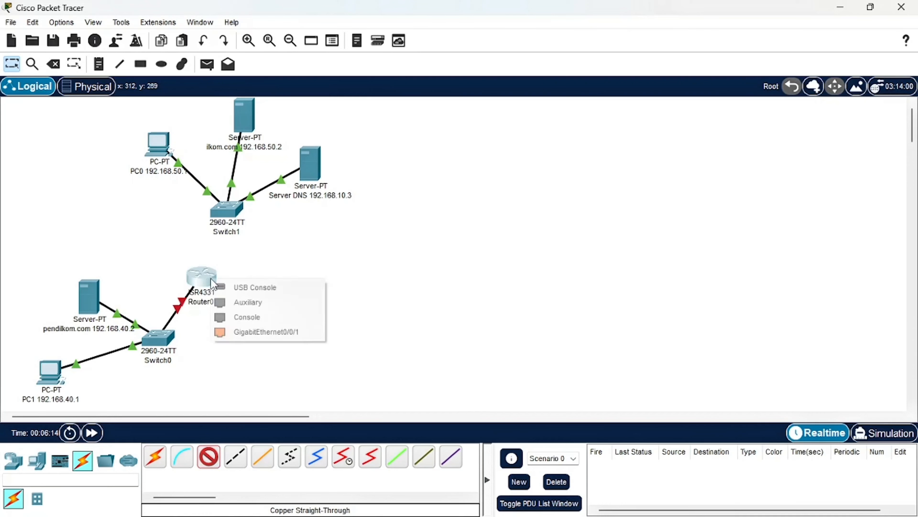
pyautogui.click(232, 332)
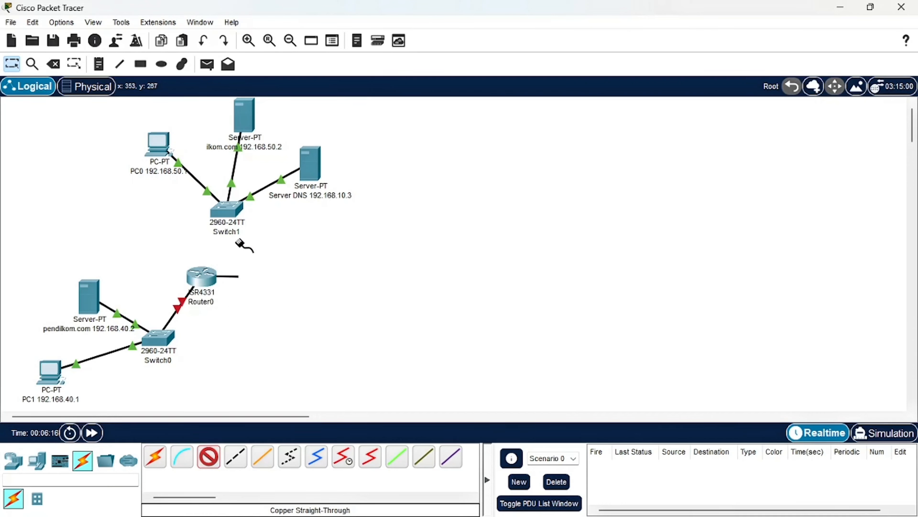
pyautogui.click(227, 209)
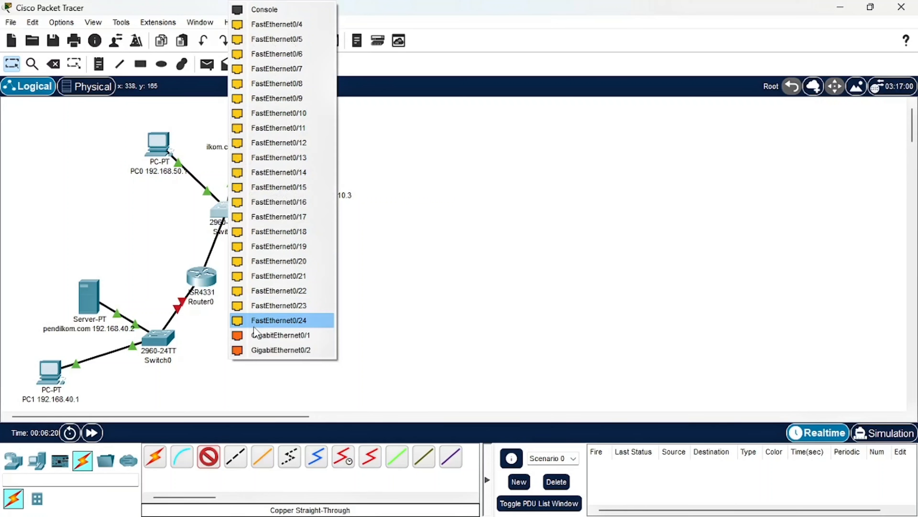
pyautogui.click(256, 336)
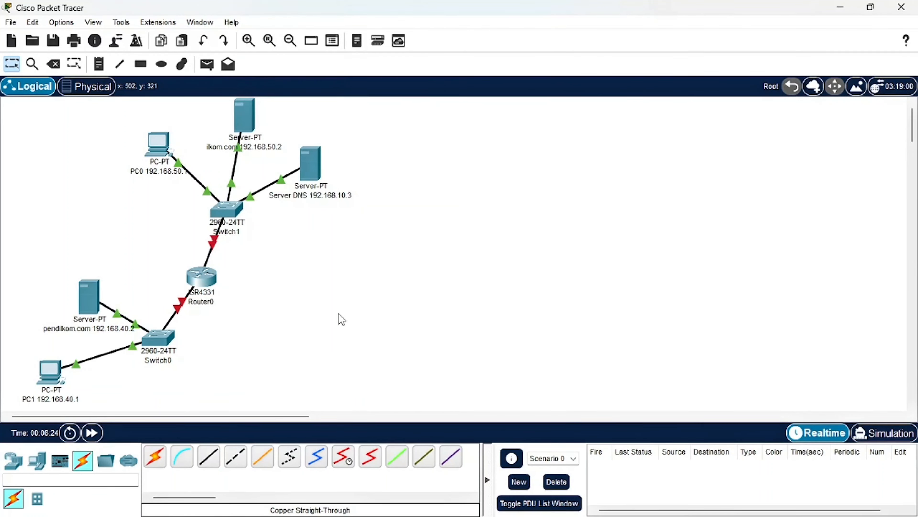
# Read the router configuration instructions in the browser's PDF and open Router0's GigabitEthernet0/0/0 interface settings in Packet Tracer
pyautogui.moveTo(513, 514)
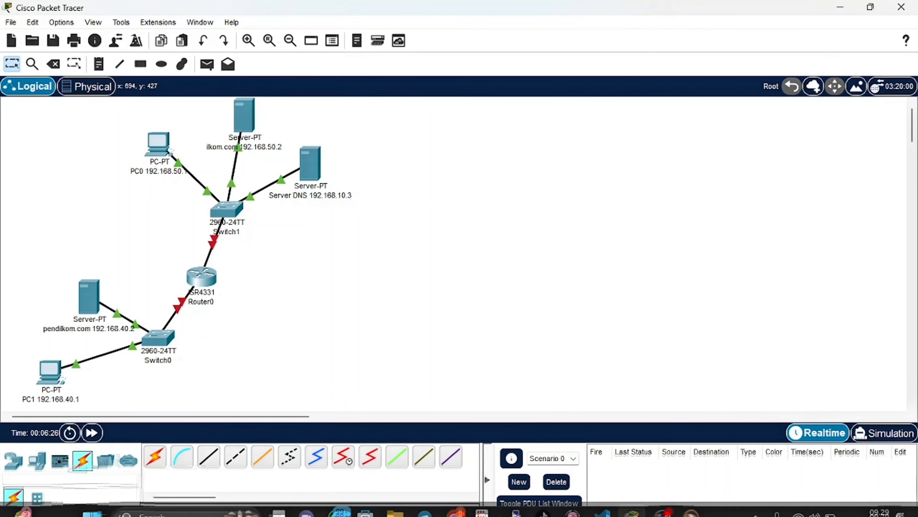
pyautogui.click(462, 506)
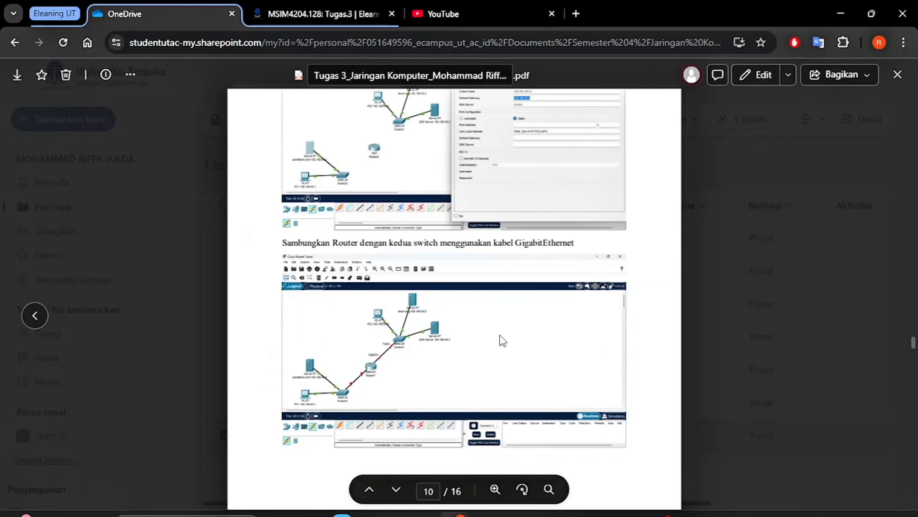
pyautogui.scroll(-5, 503, 340)
pyautogui.scroll(-5, 500, 335)
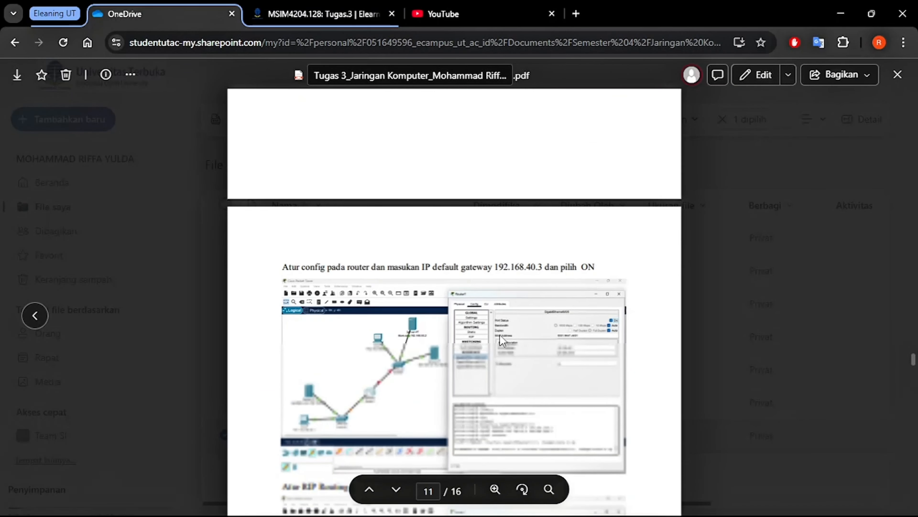
pyautogui.scroll(-1, 502, 341)
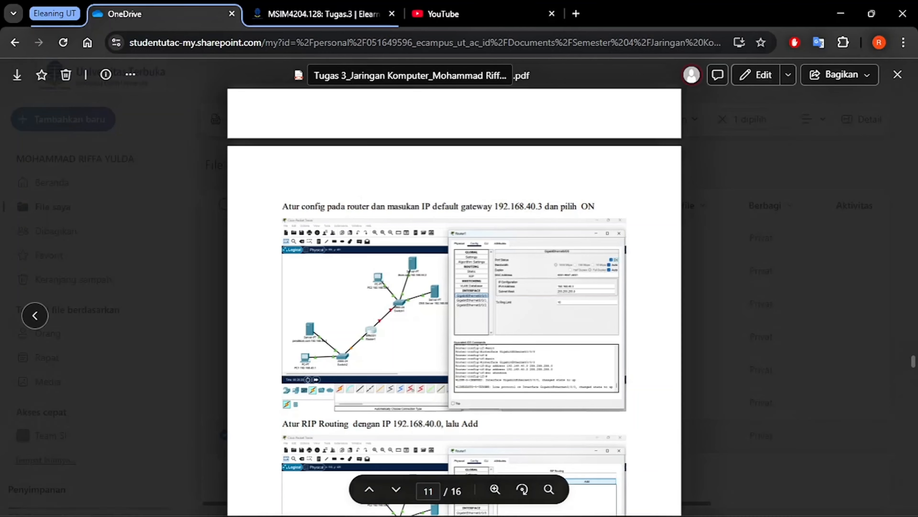
pyautogui.click(452, 508)
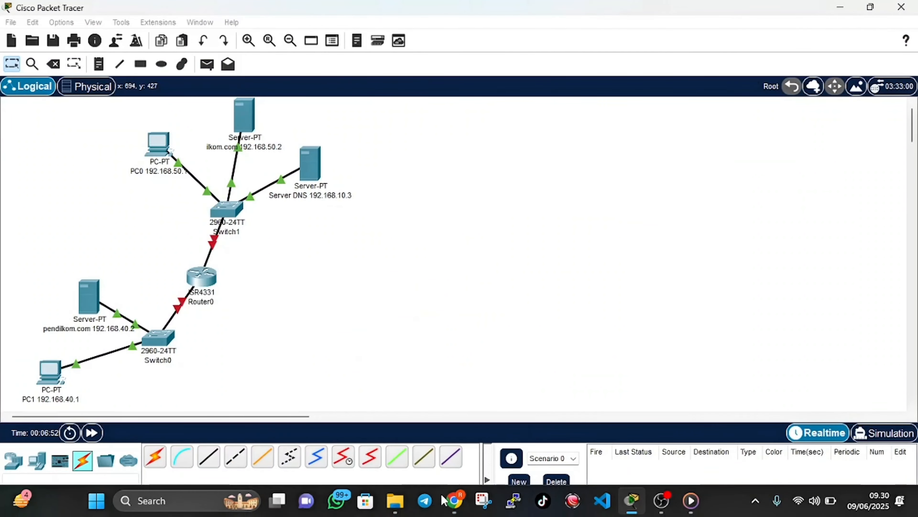
pyautogui.click(202, 279)
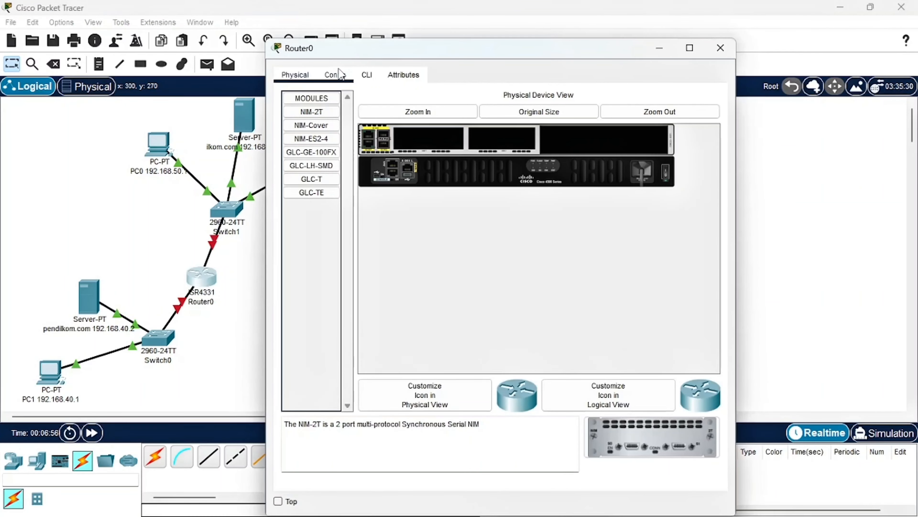
pyautogui.click(337, 76)
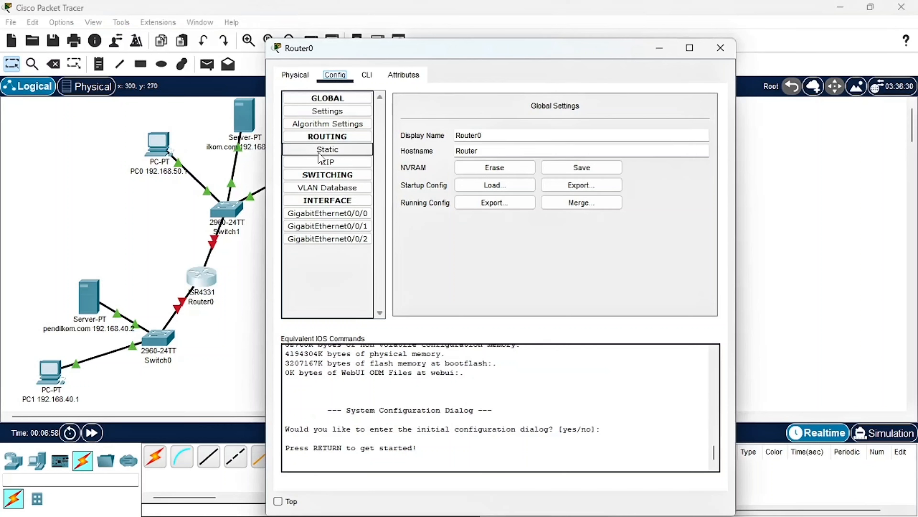
pyautogui.click(323, 216)
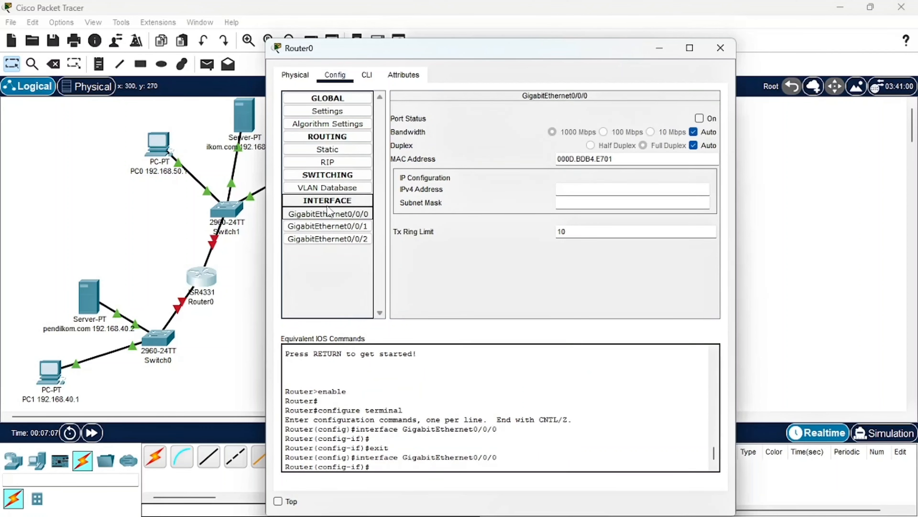
# Set Router0's GigabitEthernet0/0/0 to IPv4 address 192.168.40.3 with subnet mask 255.255.255.0 and turn its port status on, checking against the browser's PDF
pyautogui.click(584, 189)
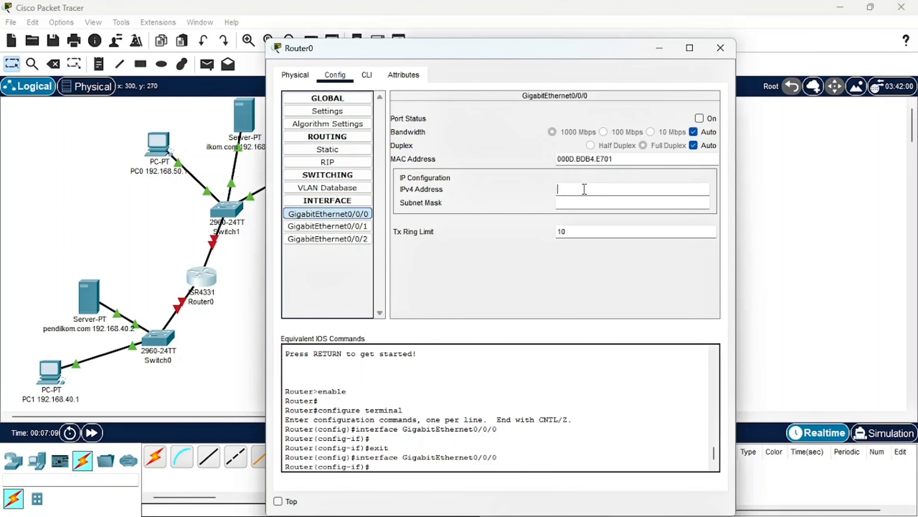
pyautogui.write('19')
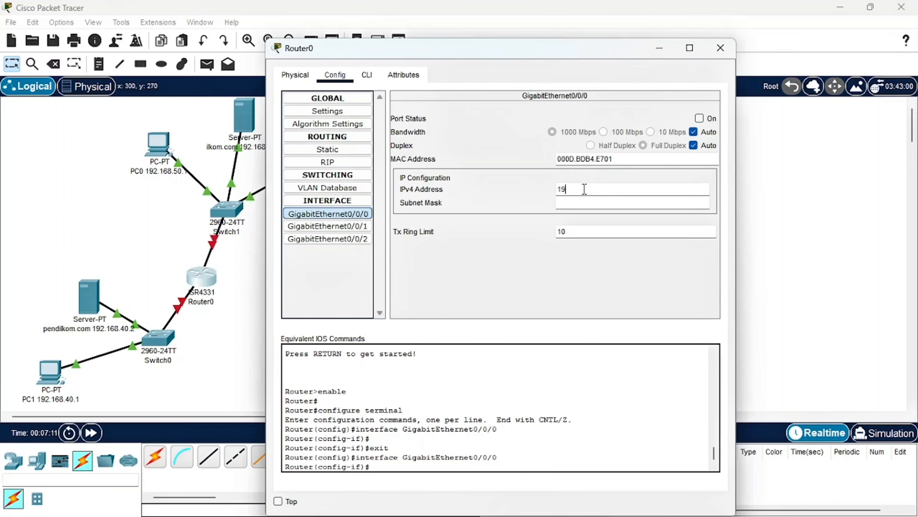
pyautogui.write('2.1')
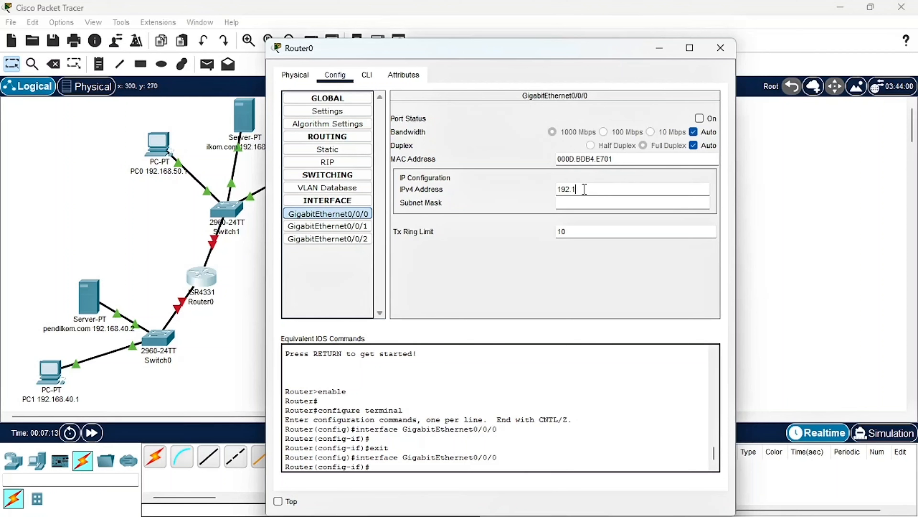
pyautogui.write('68.40.3')
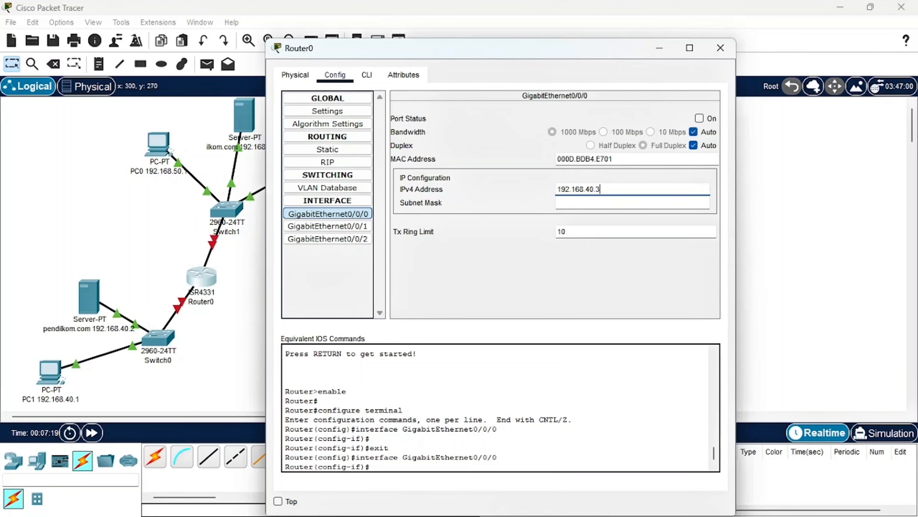
pyautogui.moveTo(420, 510)
pyautogui.click(454, 501)
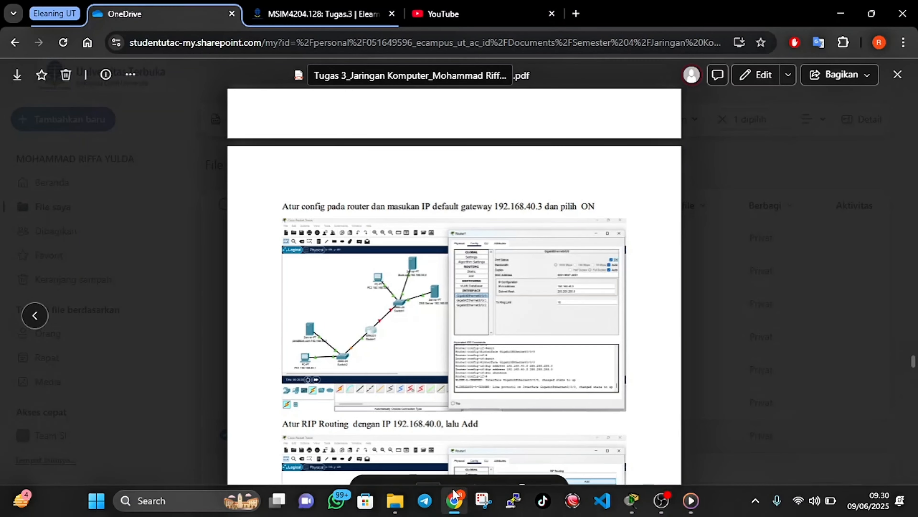
pyautogui.click(455, 500)
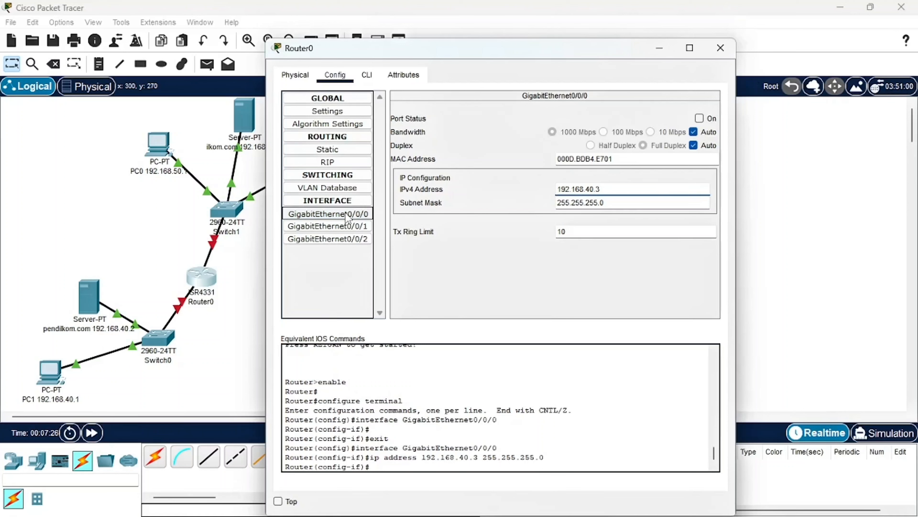
pyautogui.click(352, 219)
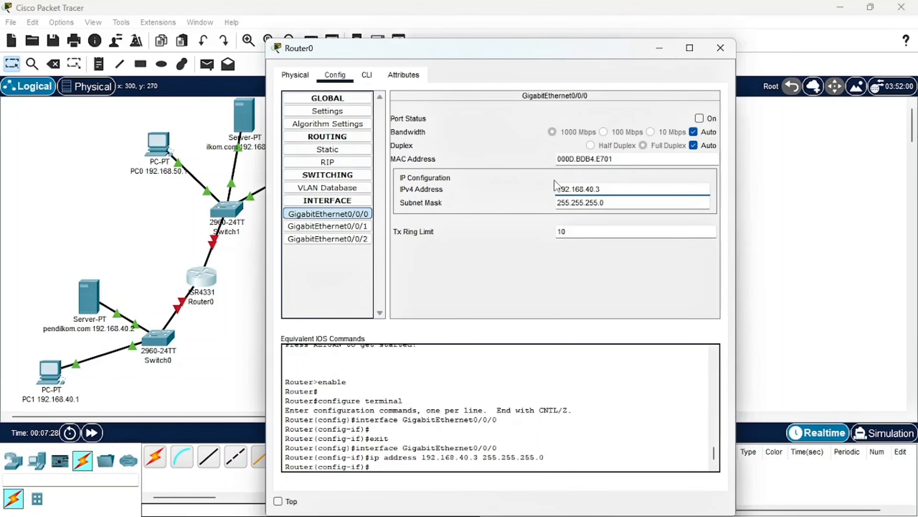
pyautogui.click(700, 118)
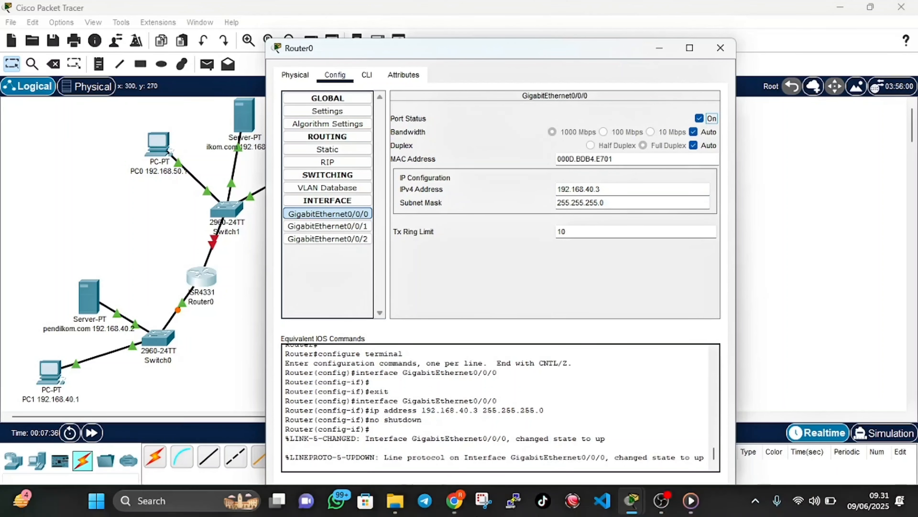
# Check the RIP instructions in the browser's PDF and add network 192.168.40.0 to Router0's RIP routing in Packet Tracer
pyautogui.click(450, 507)
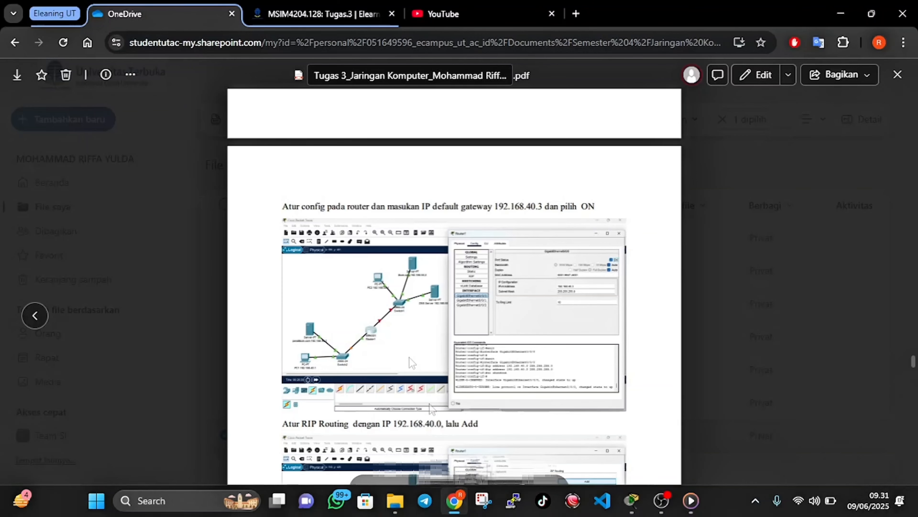
pyautogui.scroll(-4, 409, 357)
pyautogui.scroll(-1, 409, 357)
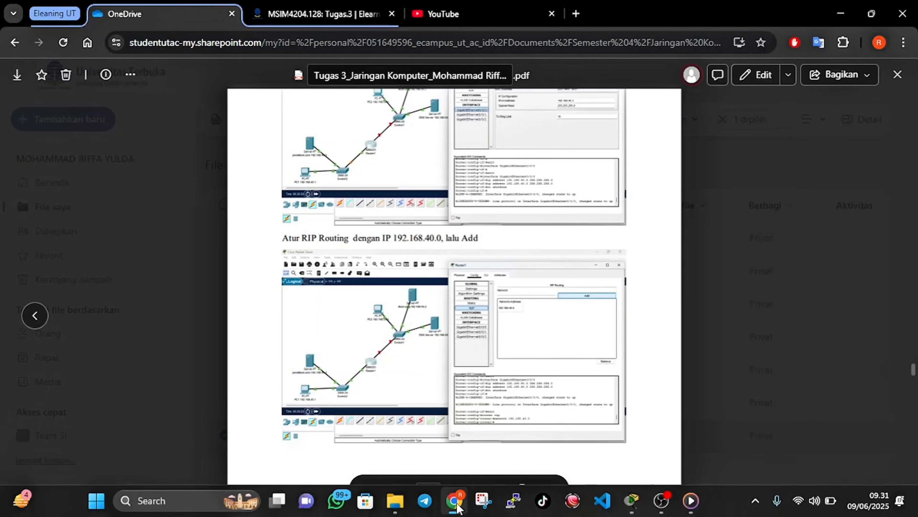
pyautogui.click(512, 503)
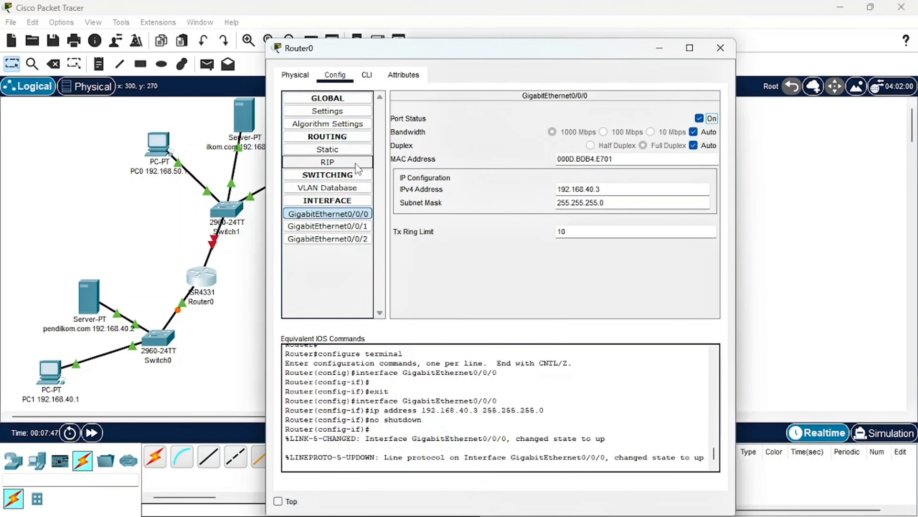
pyautogui.click(356, 164)
pyautogui.click(571, 116)
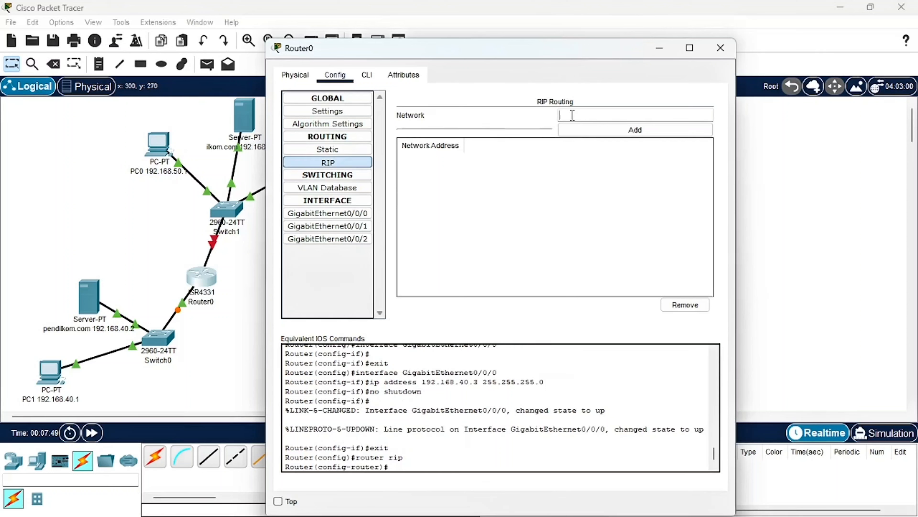
pyautogui.write('192.168.40.0')
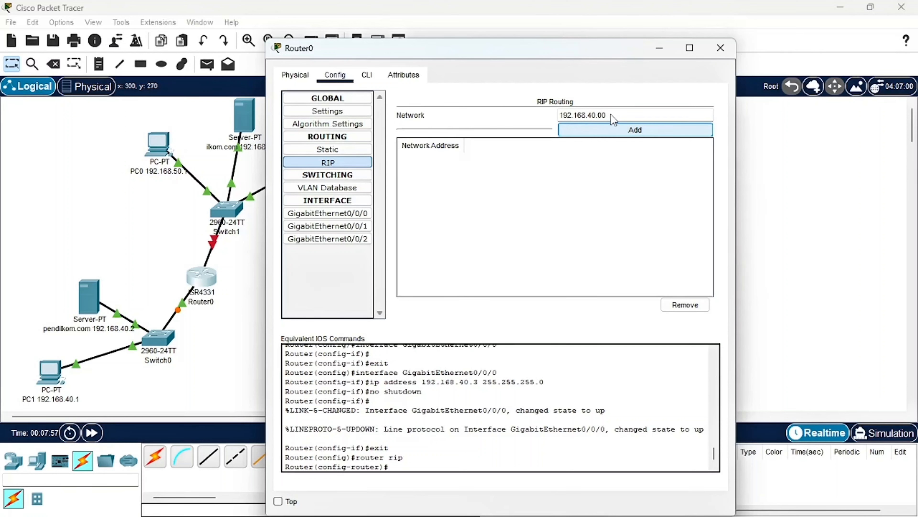
pyautogui.click(617, 137)
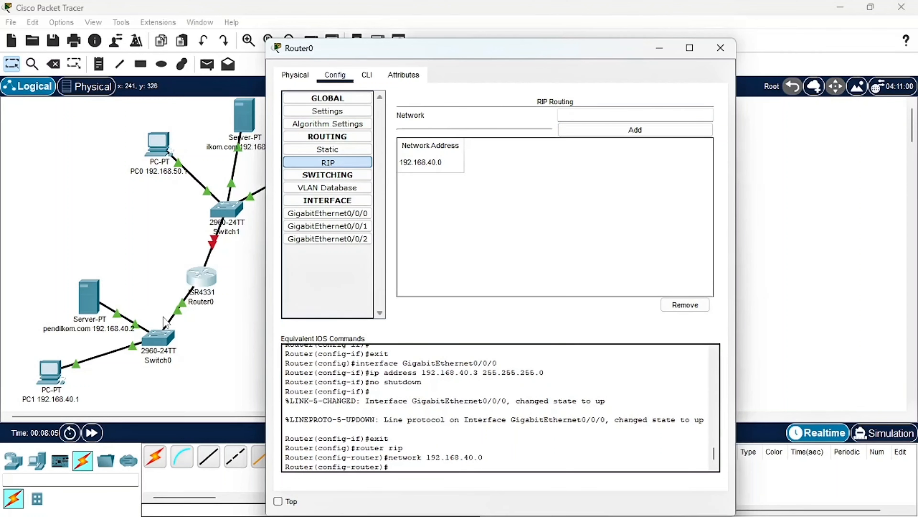
# Read the default gateway instructions for PC0, ilkom.com and Server DNS in the browser's PDF, then return to Packet Tracer and close Router0's settings
pyautogui.moveTo(426, 512)
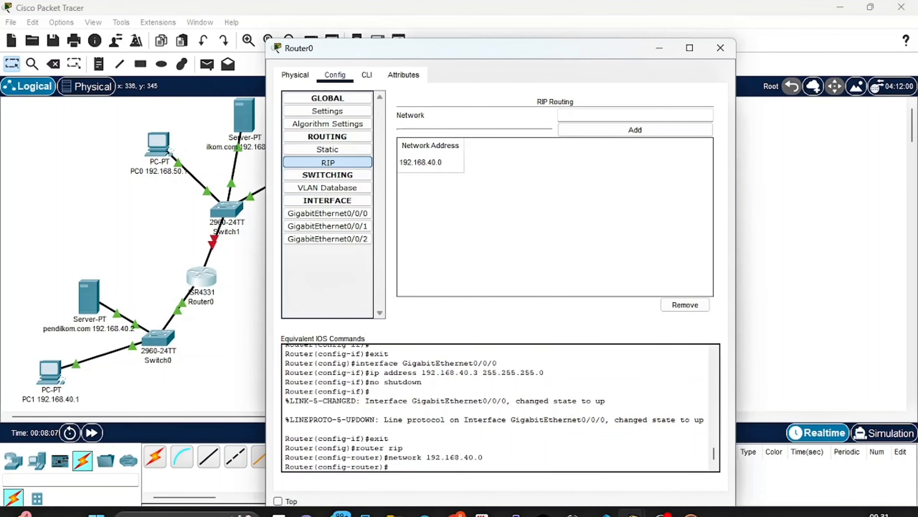
pyautogui.click(455, 501)
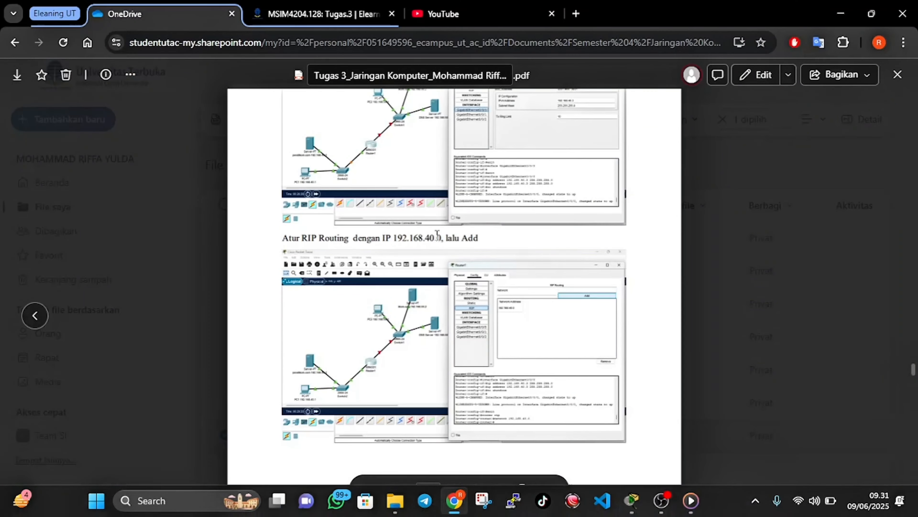
pyautogui.scroll(-10, 438, 234)
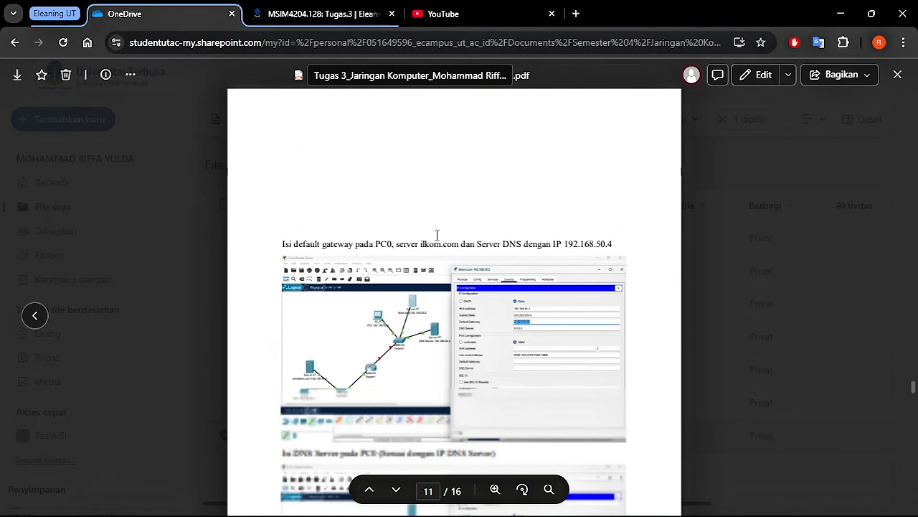
pyautogui.scroll(-2, 437, 234)
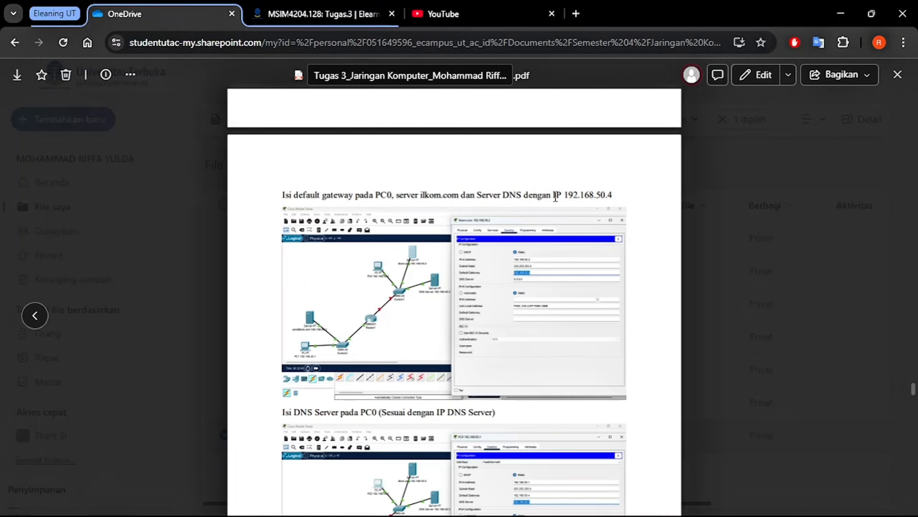
pyautogui.moveTo(467, 513)
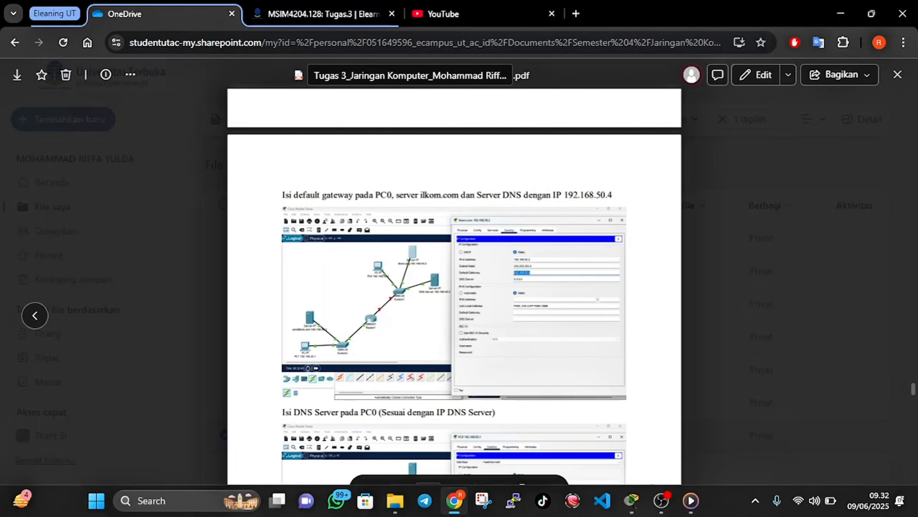
pyautogui.click(466, 508)
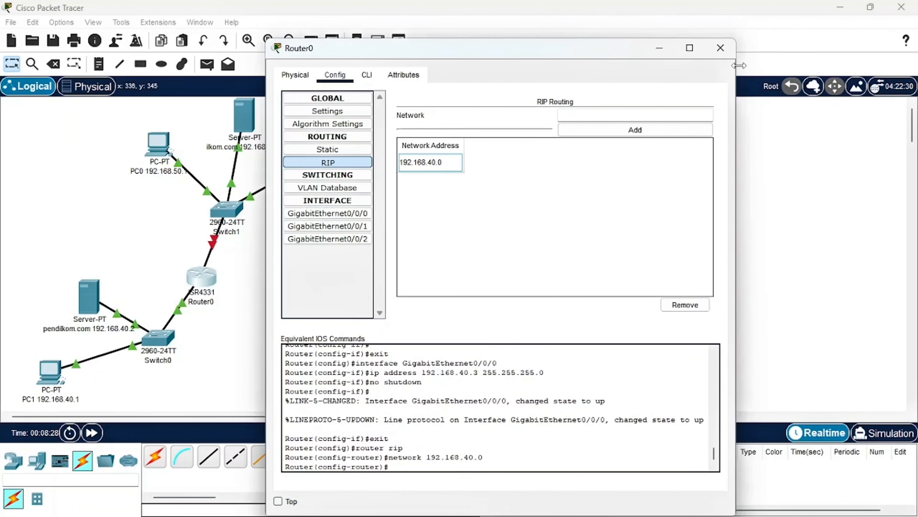
pyautogui.click(721, 48)
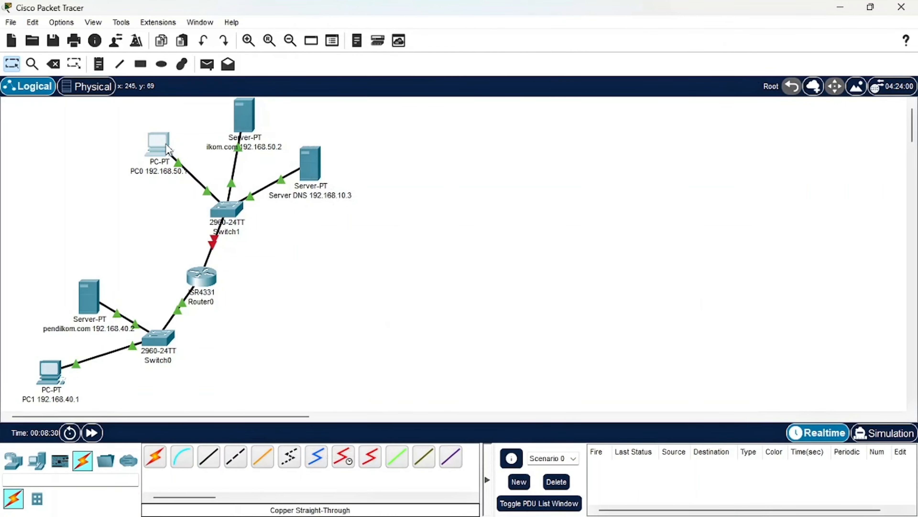
# Set PC0's IPv4 default gateway to 192.168.50.4 in its IP configuration and close its window
pyautogui.click(170, 148)
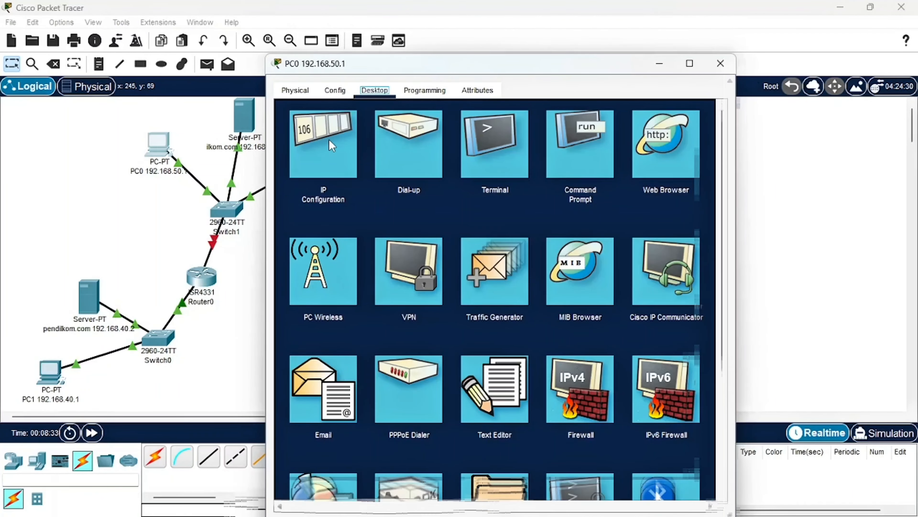
pyautogui.click(332, 146)
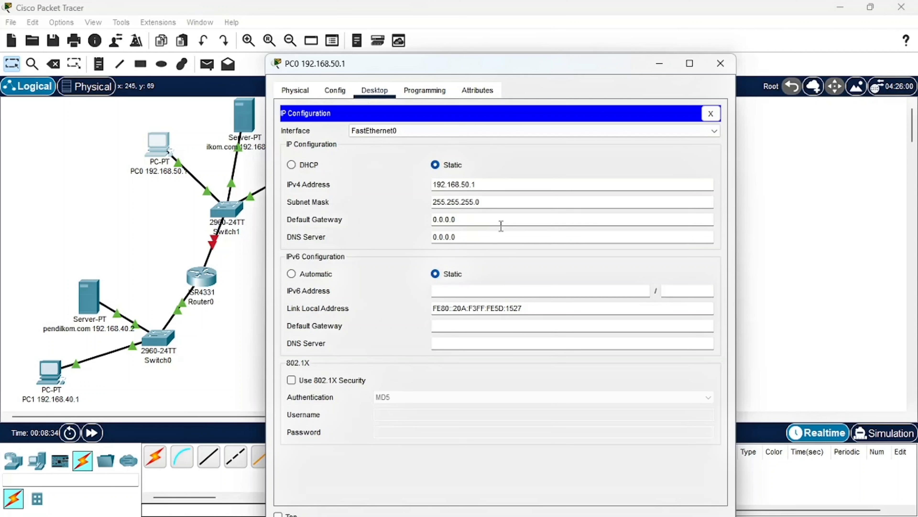
pyautogui.moveTo(486, 190); pyautogui.dragTo(432, 185)
pyautogui.hotkey('ctrl', 'c')
pyautogui.moveTo(461, 219); pyautogui.dragTo(424, 225)
pyautogui.hotkey('ctrl', 'v')
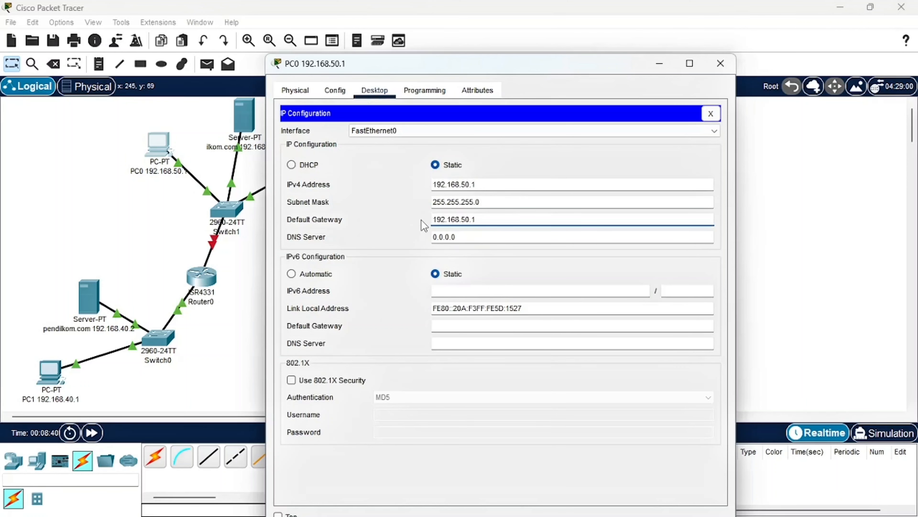
pyautogui.press('BackSpace')
pyautogui.write('4')
pyautogui.hotkey('ctrl', 'a')
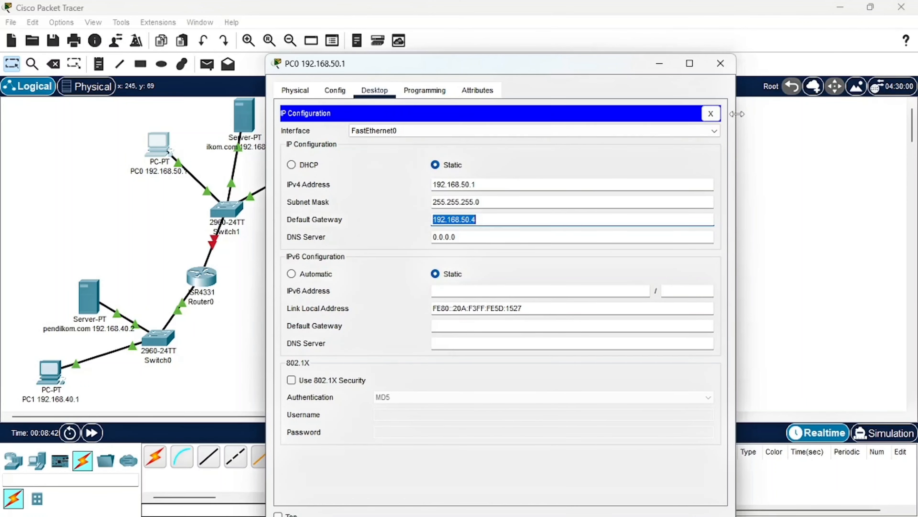
pyautogui.click(722, 65)
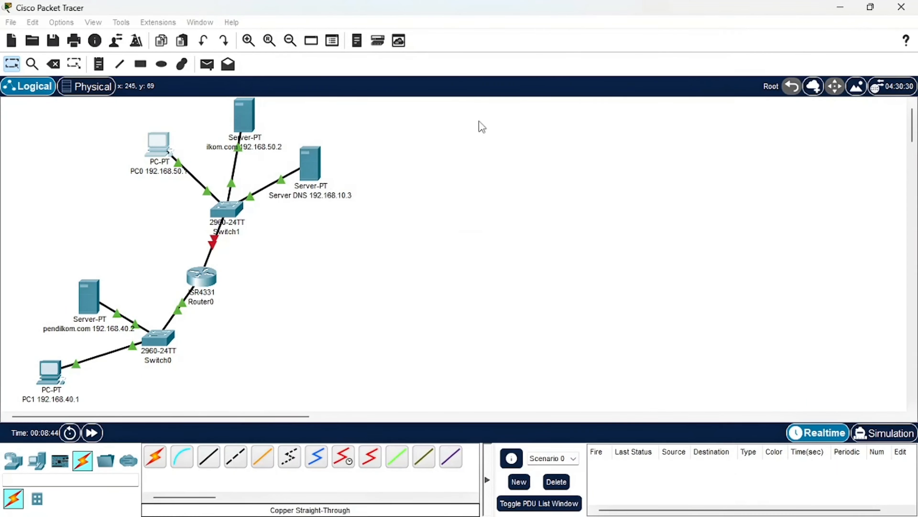
# Set the ilkom.com server's IPv4 default gateway to 192.168.50.4 and close its window
pyautogui.click(251, 122)
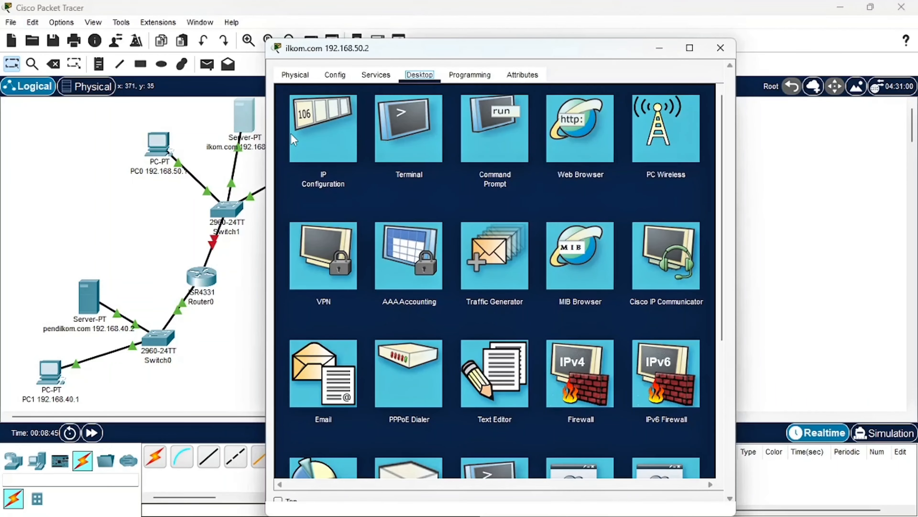
pyautogui.click(372, 164)
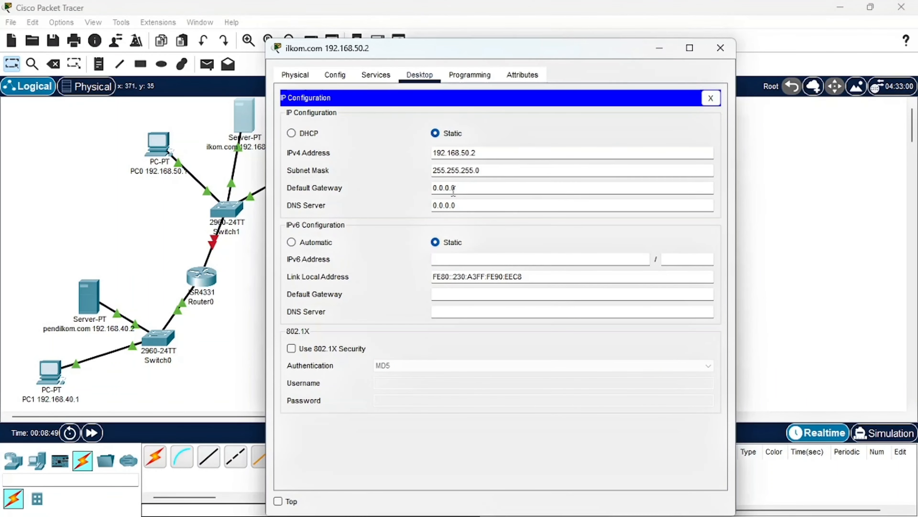
pyautogui.moveTo(462, 190); pyautogui.dragTo(386, 195)
pyautogui.write('192.168.50.4')
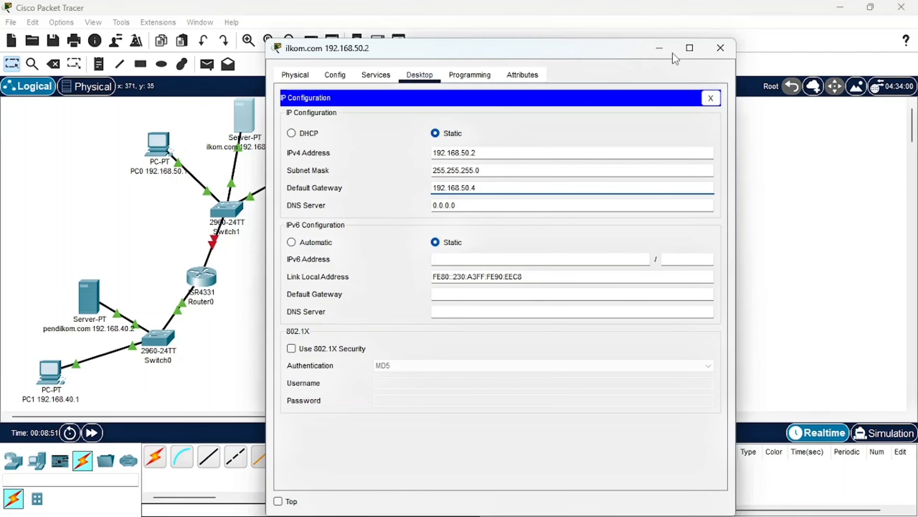
pyautogui.click(711, 52)
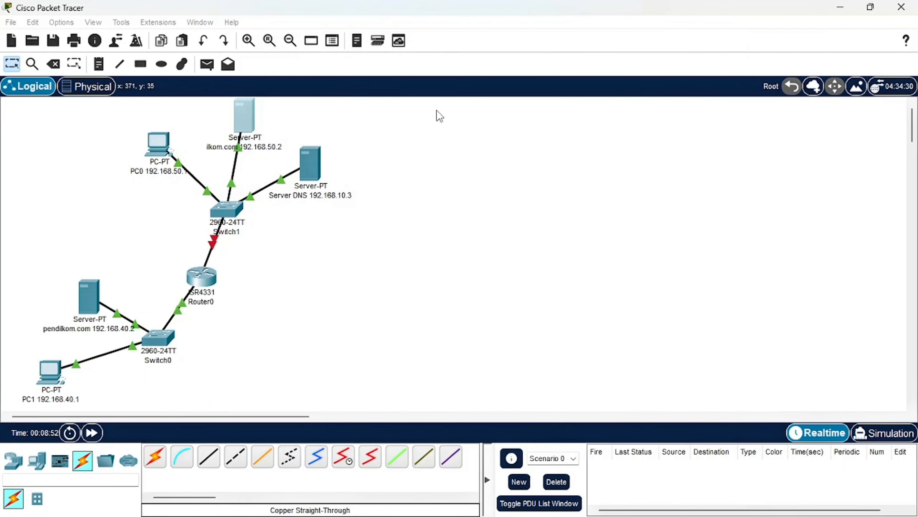
# Set Server DNS's IPv4 default gateway to 192.168.50.4 and close its window
pyautogui.click(320, 177)
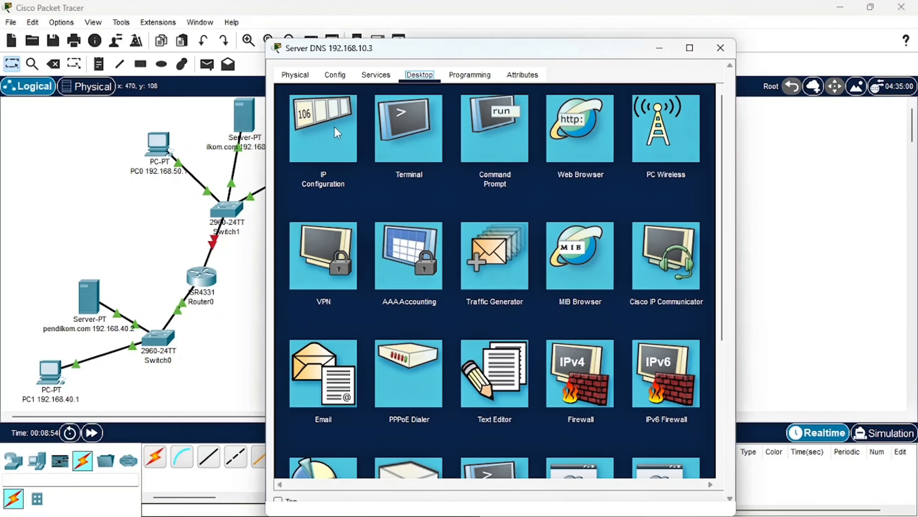
pyautogui.click(335, 127)
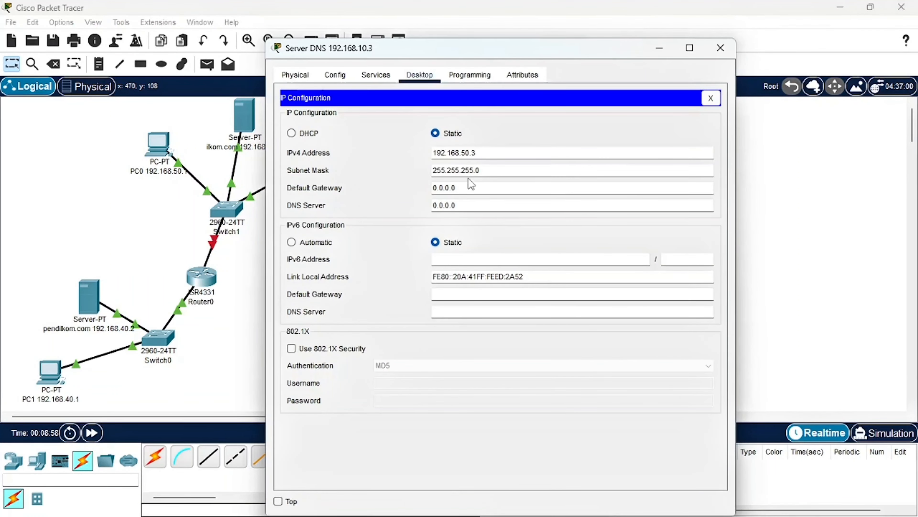
pyautogui.doubleClick(463, 189)
pyautogui.write('192.168.50.4')
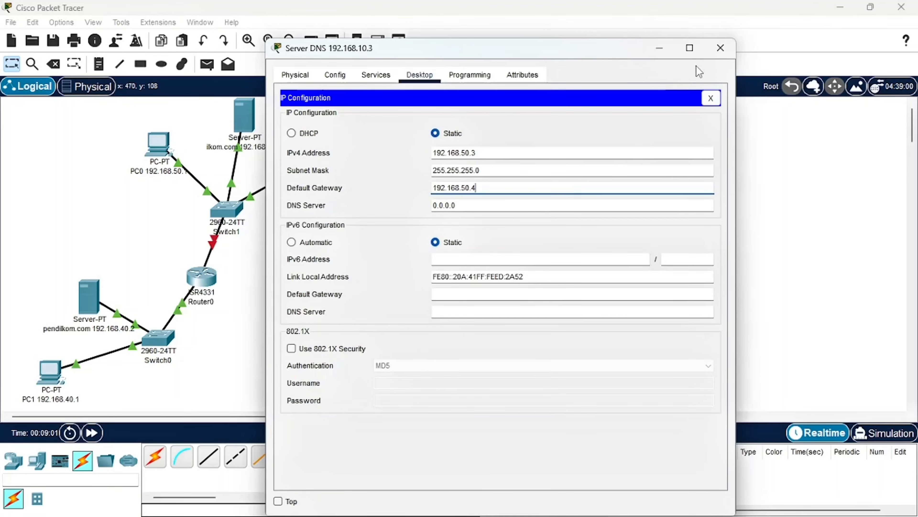
pyautogui.click(720, 49)
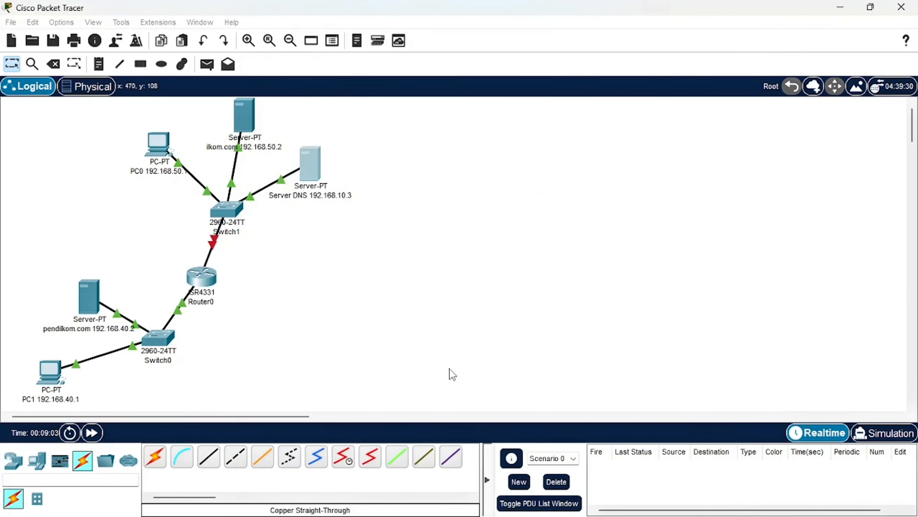
# Check the DNS server instruction in the browser's PDF and set PC0's IPv4 DNS server to 192.168.50.3 in Packet Tracer
pyautogui.click(454, 504)
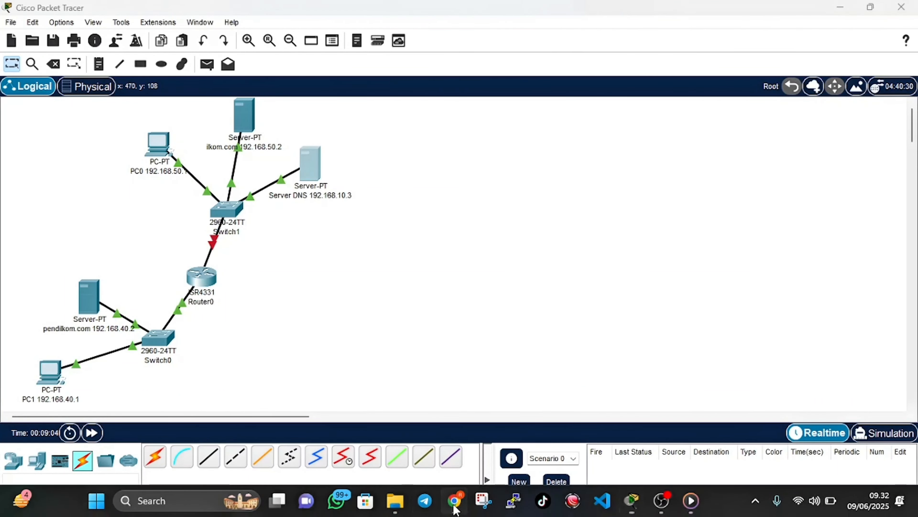
pyautogui.scroll(-3, 492, 339)
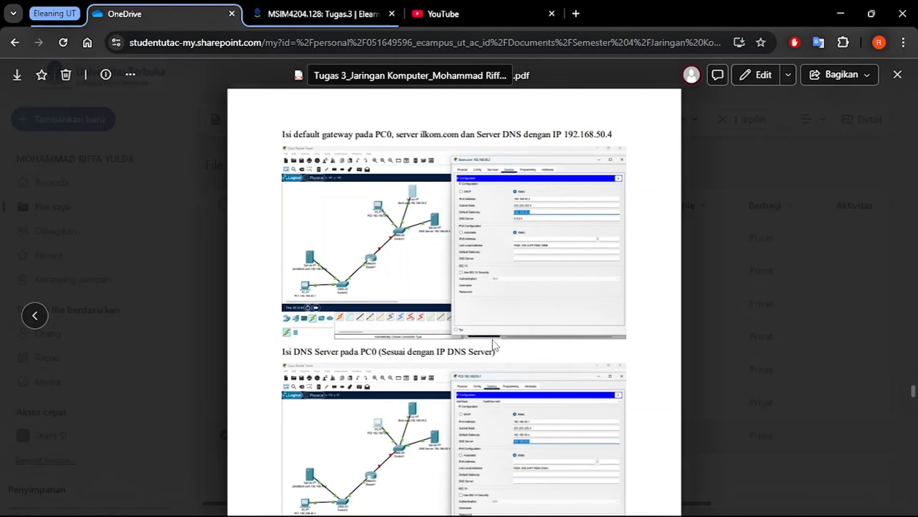
pyautogui.scroll(-4, 494, 346)
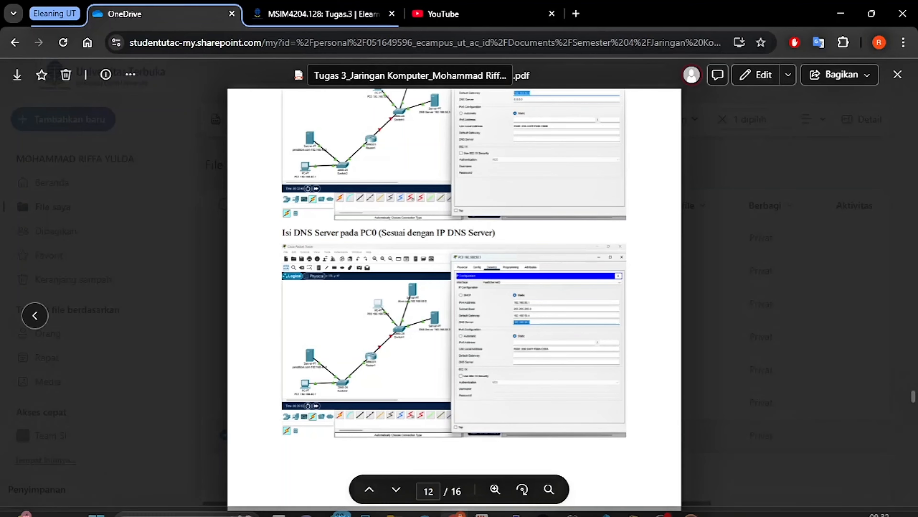
pyautogui.moveTo(477, 513)
pyautogui.click(455, 501)
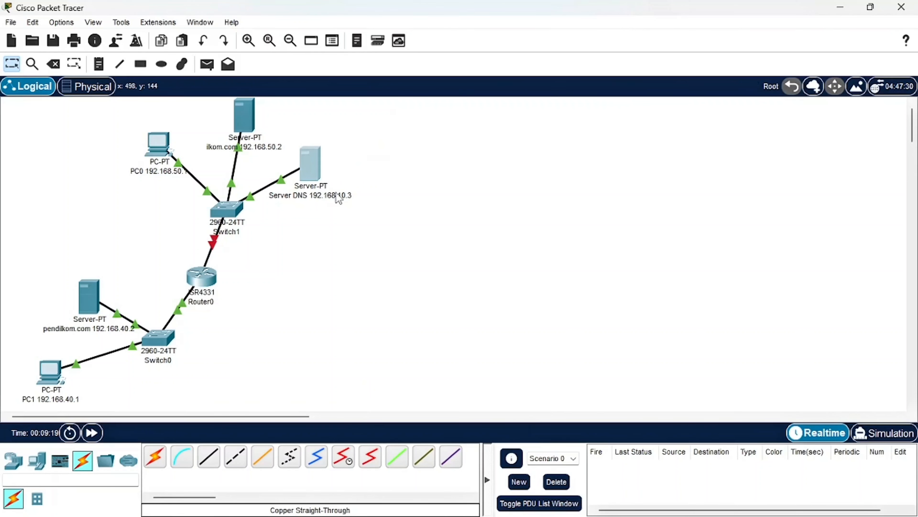
pyautogui.click(158, 148)
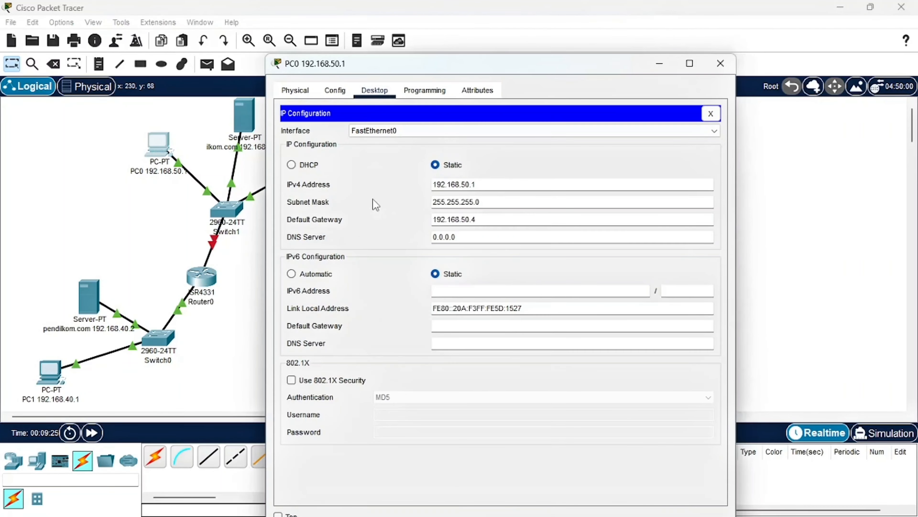
pyautogui.moveTo(460, 239); pyautogui.dragTo(356, 245)
pyautogui.write('192.168.50.4')
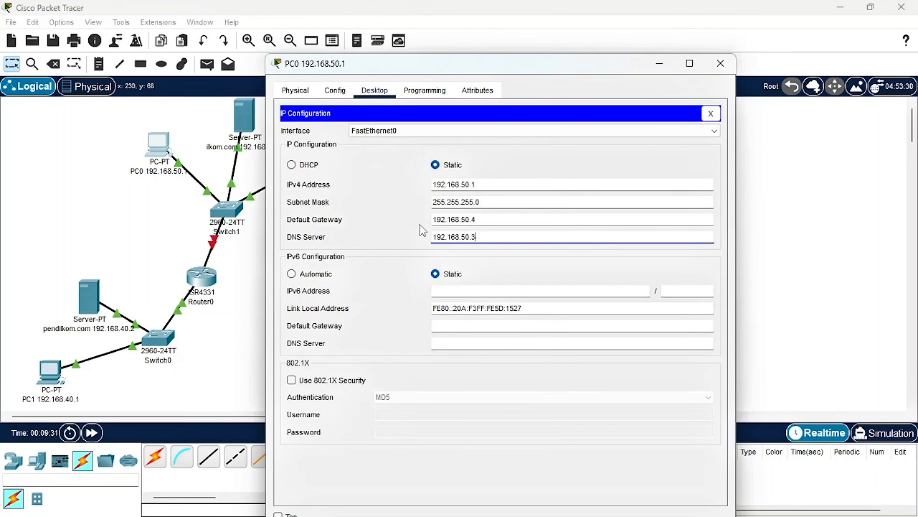
pyautogui.click(720, 63)
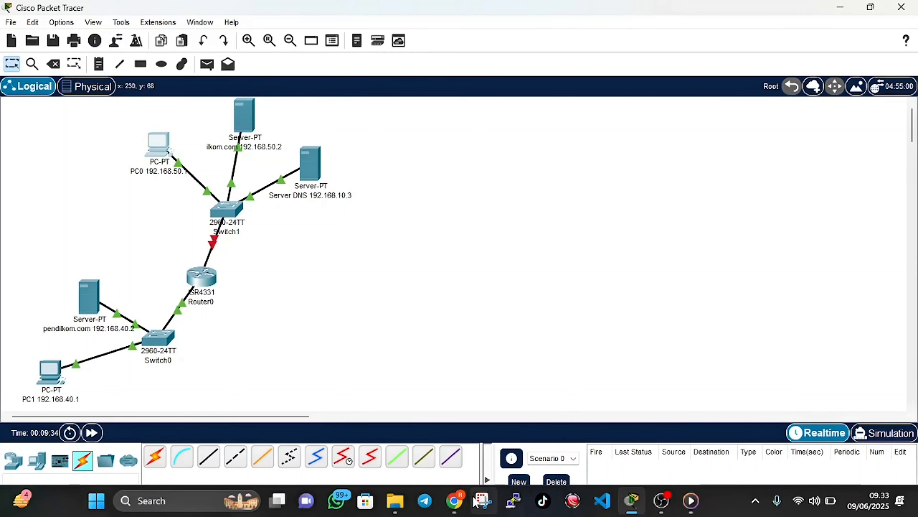
# Check the DNS service instruction in the browser's PDF and open Server DNS's DNS service settings in Packet Tracer
pyautogui.click(454, 502)
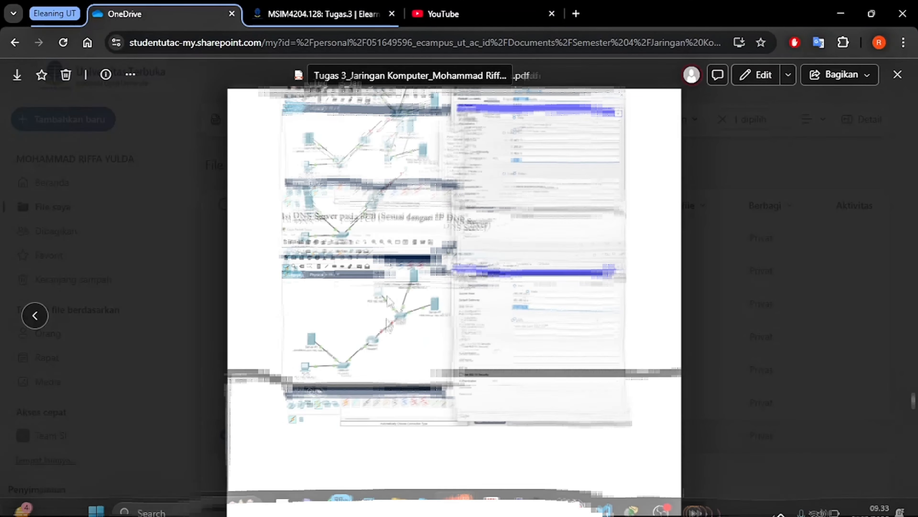
pyautogui.scroll(-5, 388, 308)
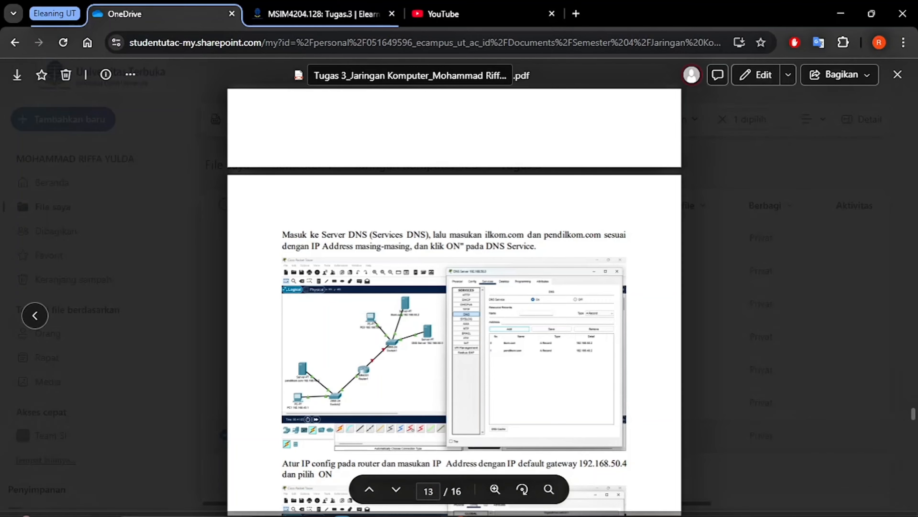
pyautogui.click(461, 505)
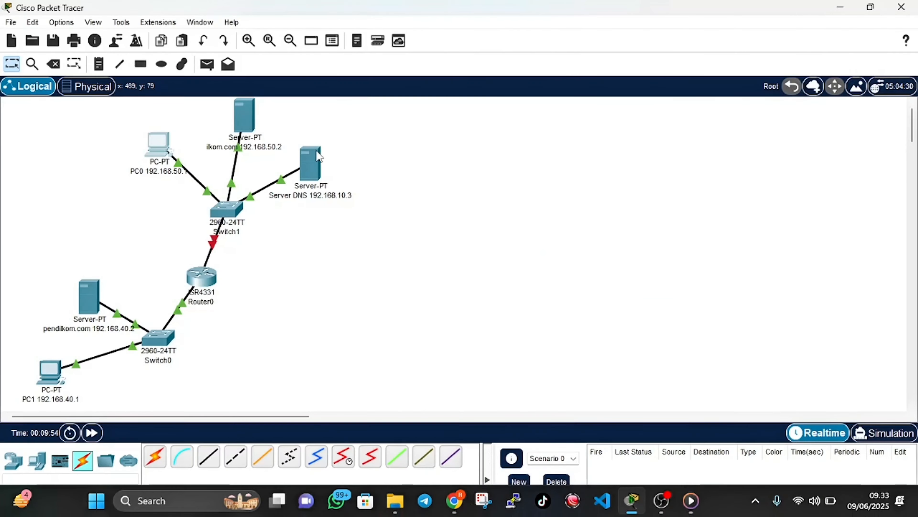
pyautogui.click(311, 162)
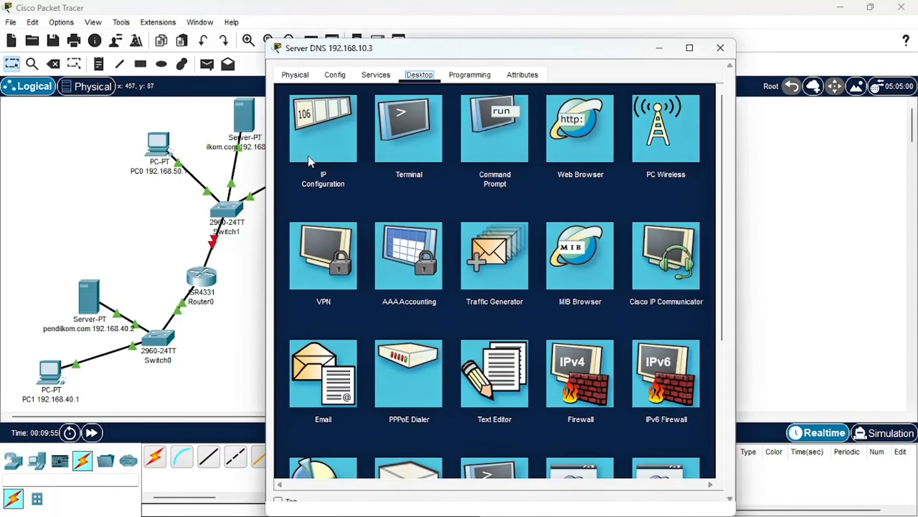
pyautogui.click(376, 75)
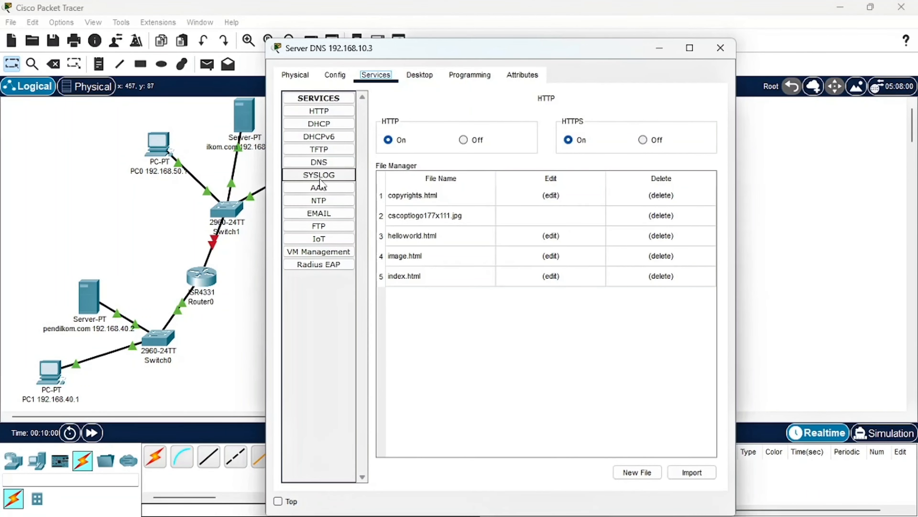
pyautogui.click(317, 167)
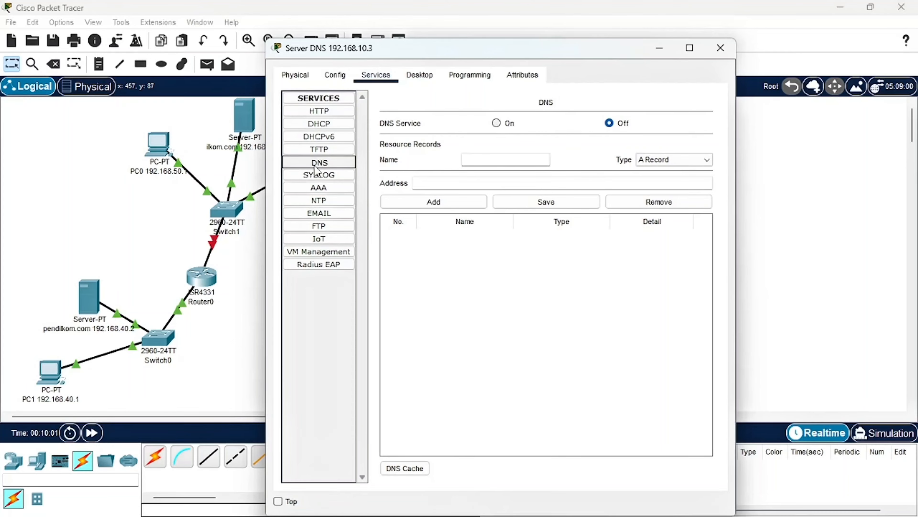
pyautogui.click(481, 157)
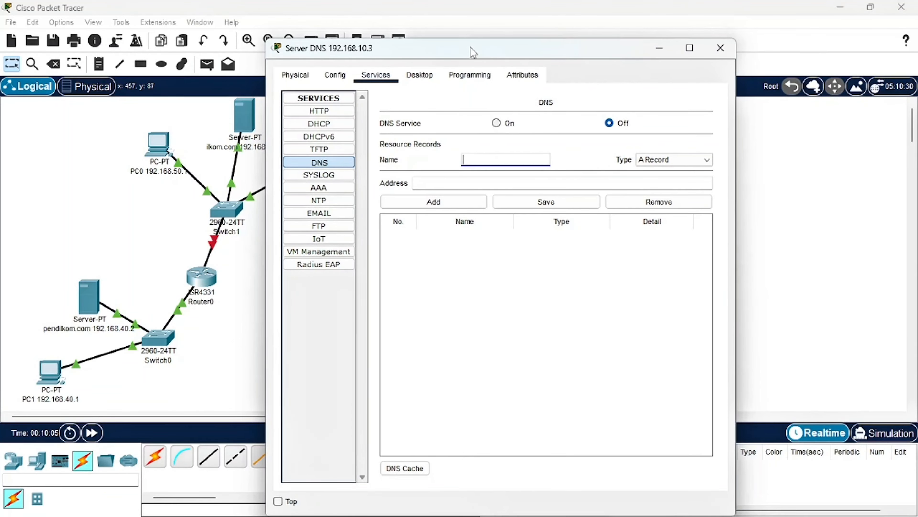
pyautogui.moveTo(470, 47); pyautogui.dragTo(646, 41)
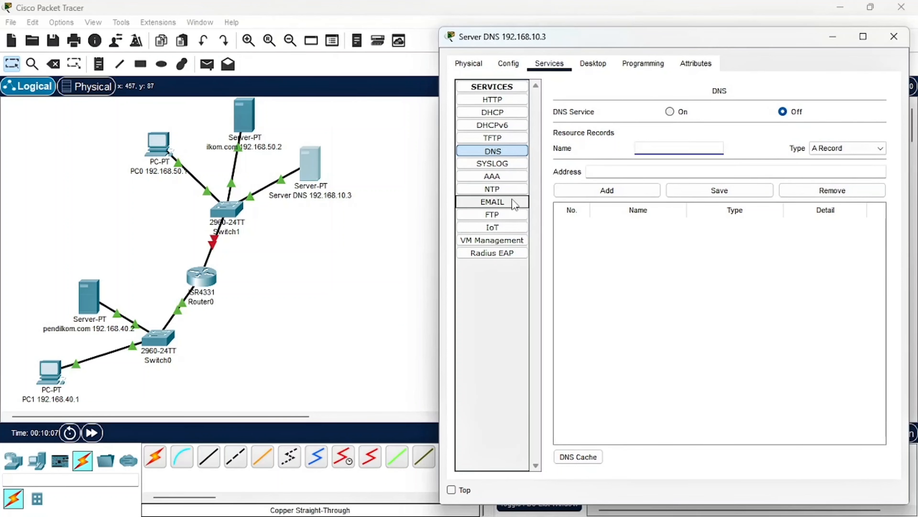
# Turn on the DNS service and add an A record for pendilkom.com with address 192.168.40.2
pyautogui.write('pen')
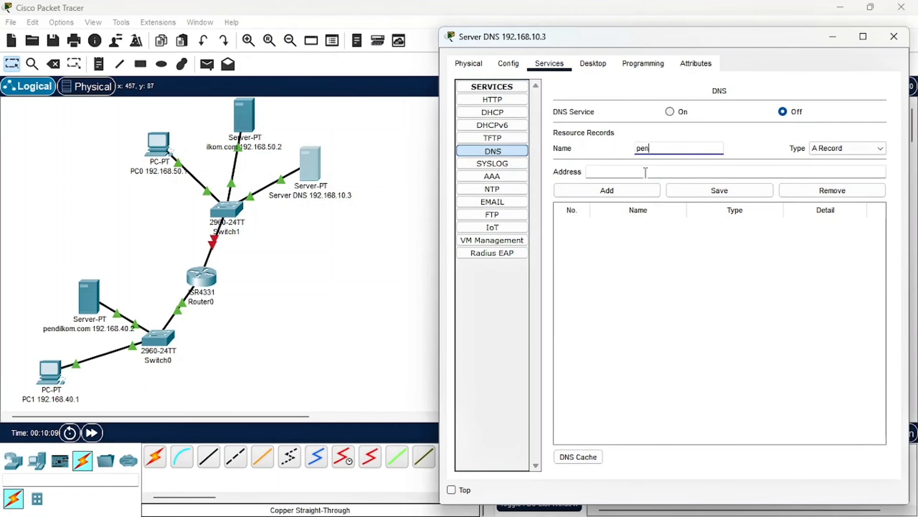
pyautogui.write('ilkom.co')
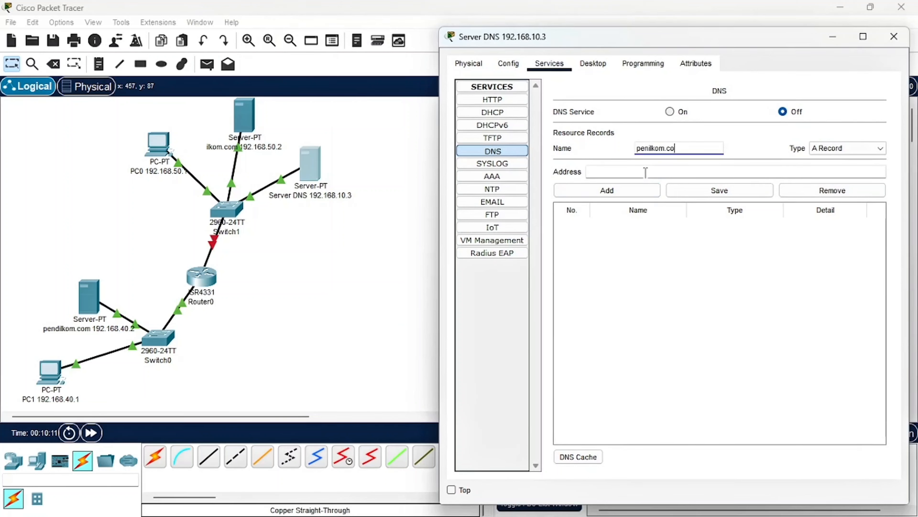
pyautogui.write('m')
pyautogui.click(638, 172)
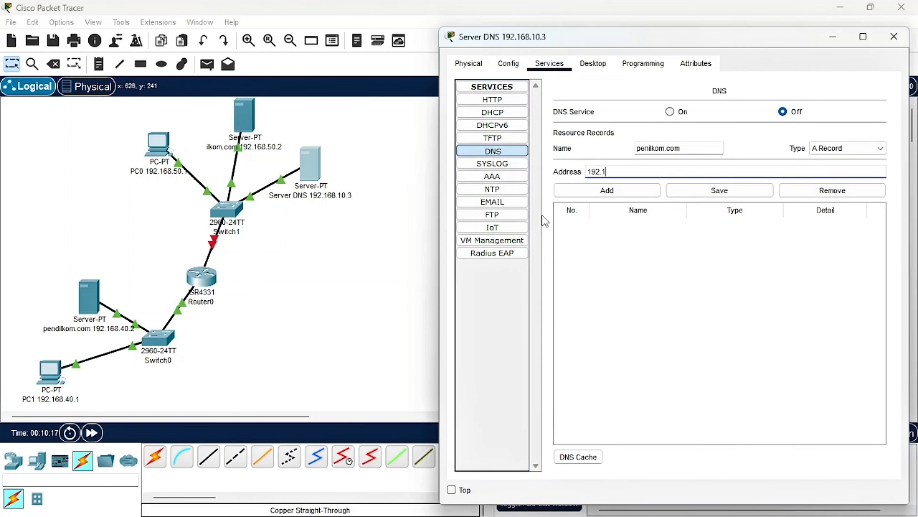
pyautogui.write('192.168.40.2')
pyautogui.click(672, 113)
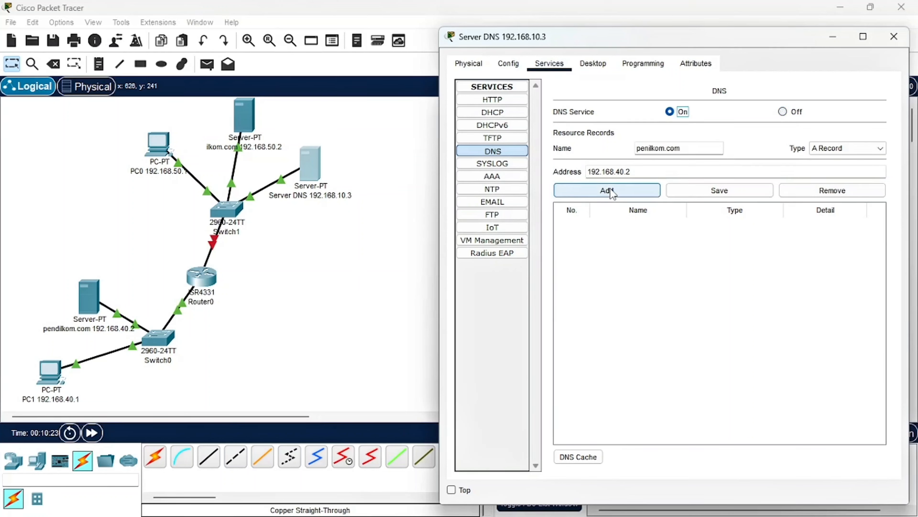
pyautogui.click(648, 148)
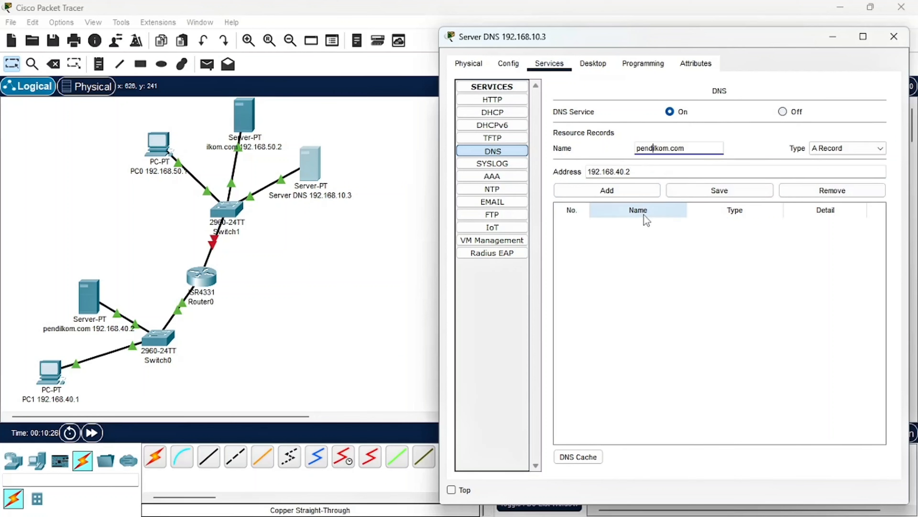
pyautogui.click(613, 194)
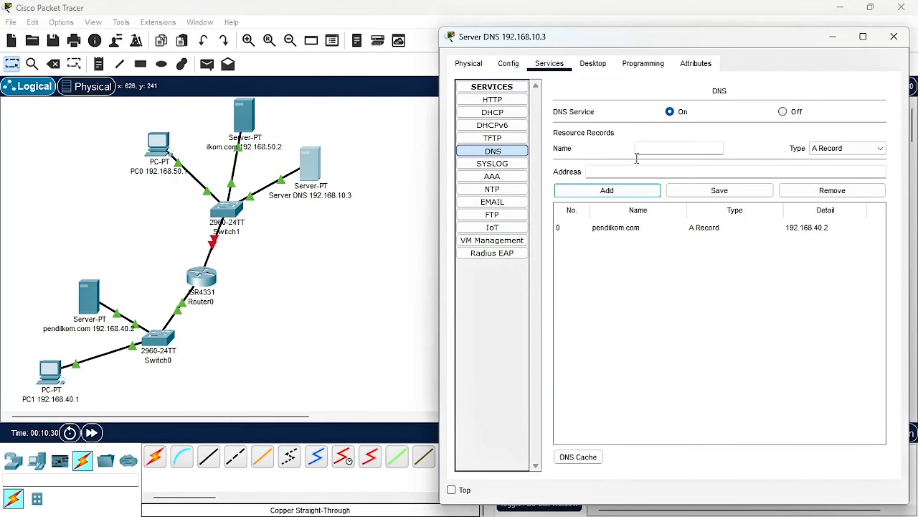
# Add a DNS A record for ilkom.com with address 192.168.50.2 and close the Server DNS window
pyautogui.click(652, 152)
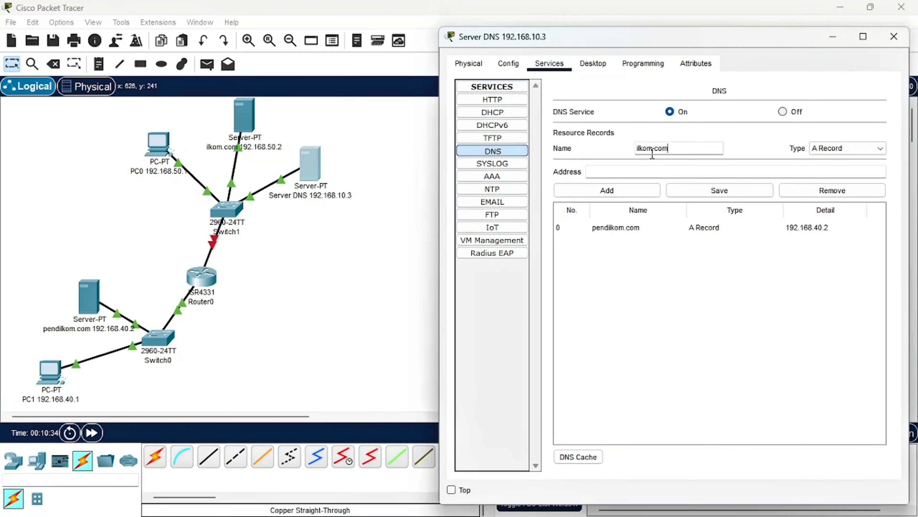
pyautogui.click(646, 171)
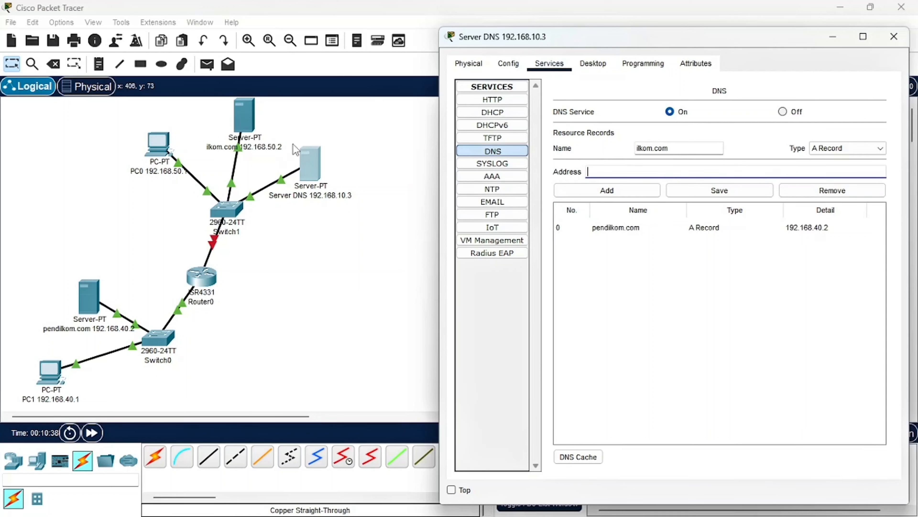
pyautogui.write('192.168.50.2')
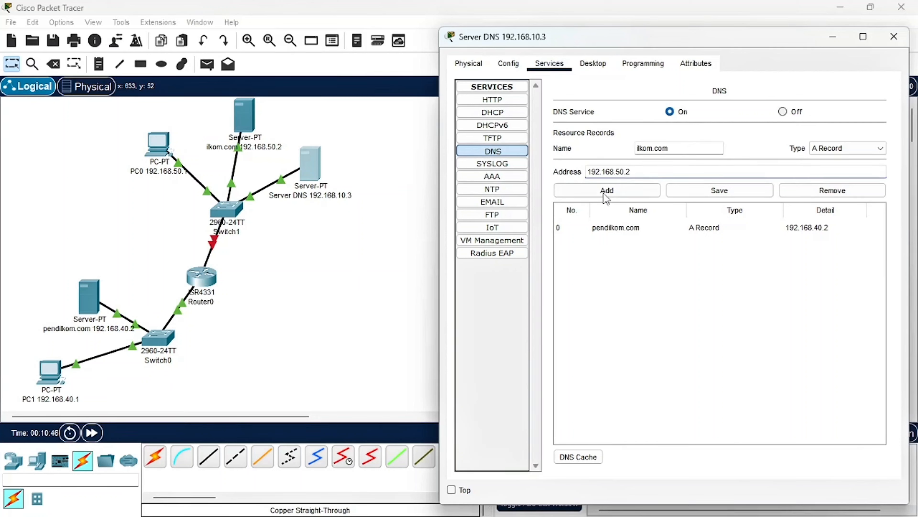
pyautogui.click(614, 183)
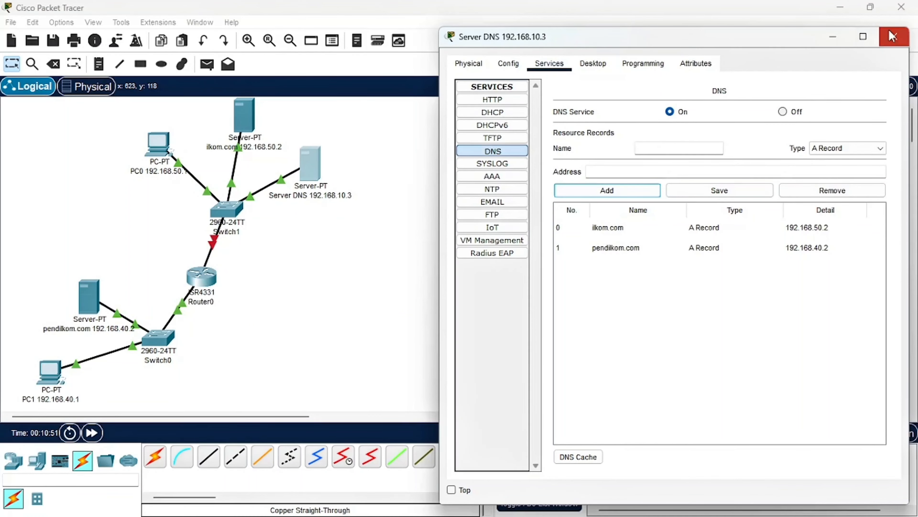
pyautogui.click(895, 36)
# Check the router IP instruction in the browser's PDF and open Router0's GigabitEthernet0/0/1 settings in Packet Tracer
pyautogui.click(456, 496)
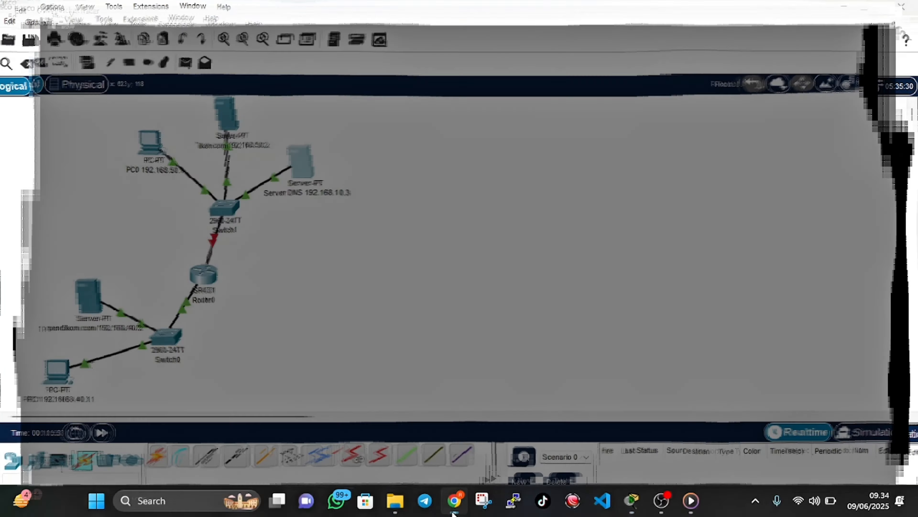
pyautogui.scroll(-6, 460, 332)
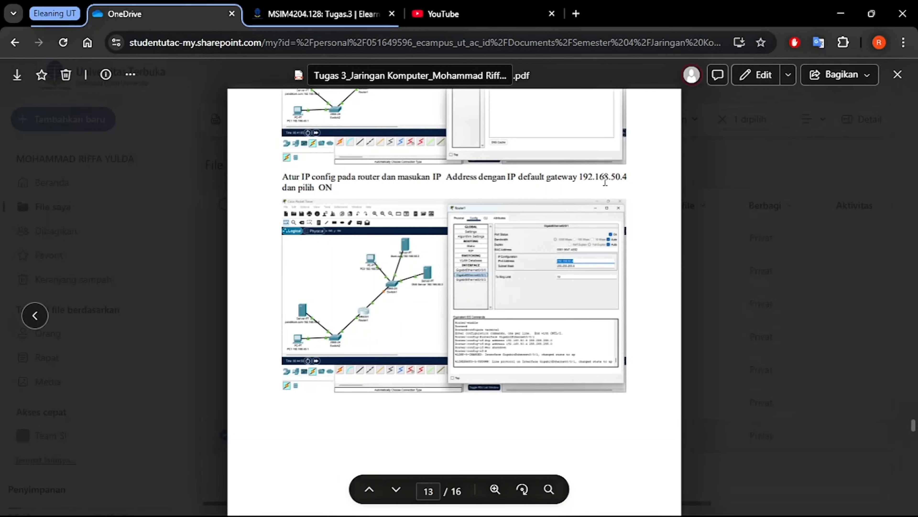
pyautogui.click(455, 501)
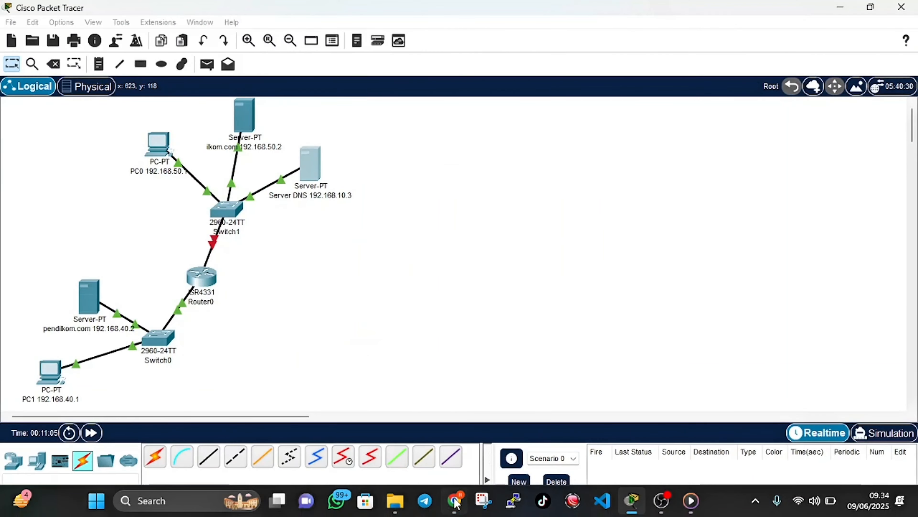
pyautogui.click(455, 501)
pyautogui.click(454, 501)
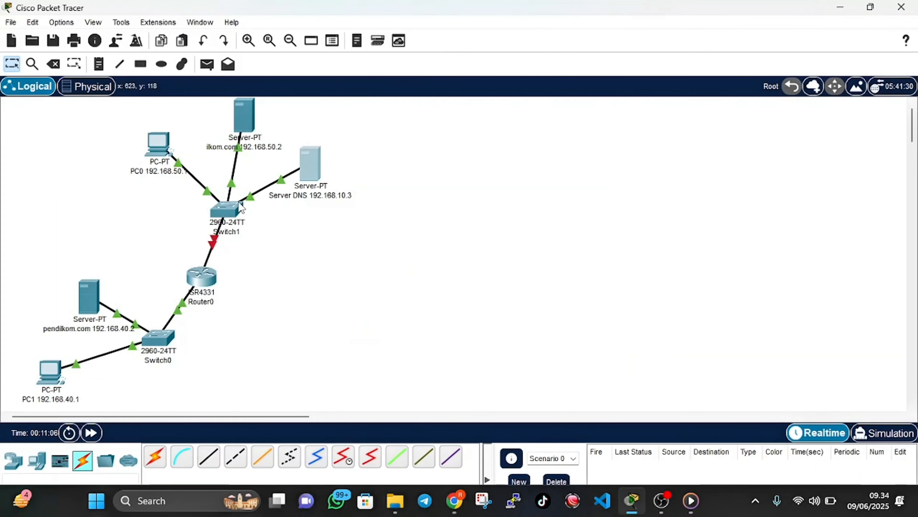
pyautogui.click(201, 287)
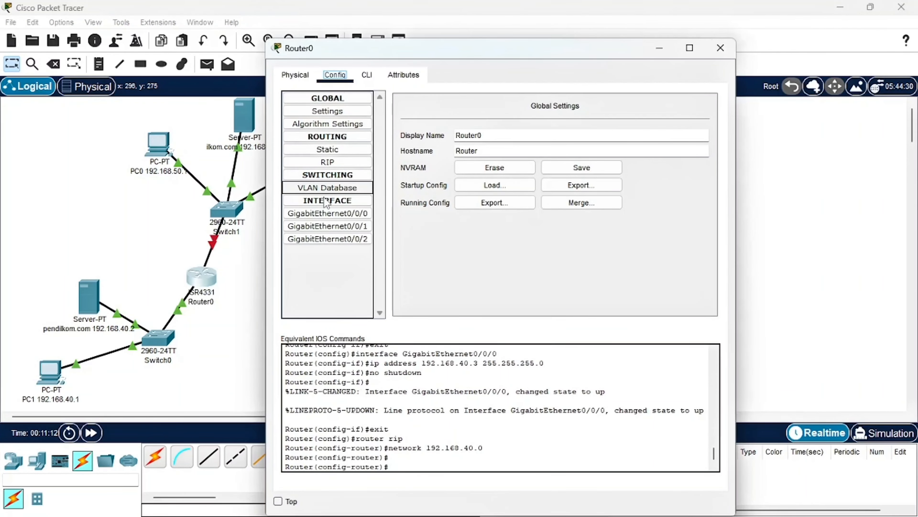
pyautogui.click(325, 227)
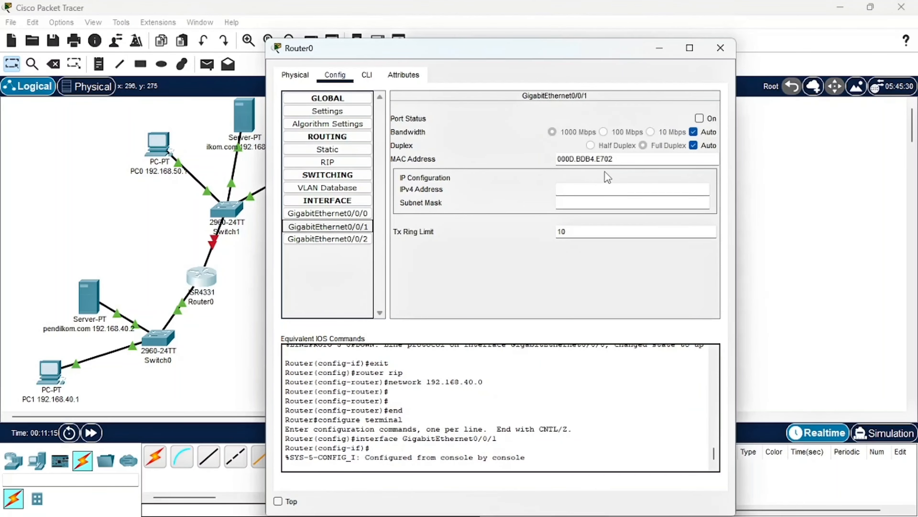
pyautogui.click(601, 189)
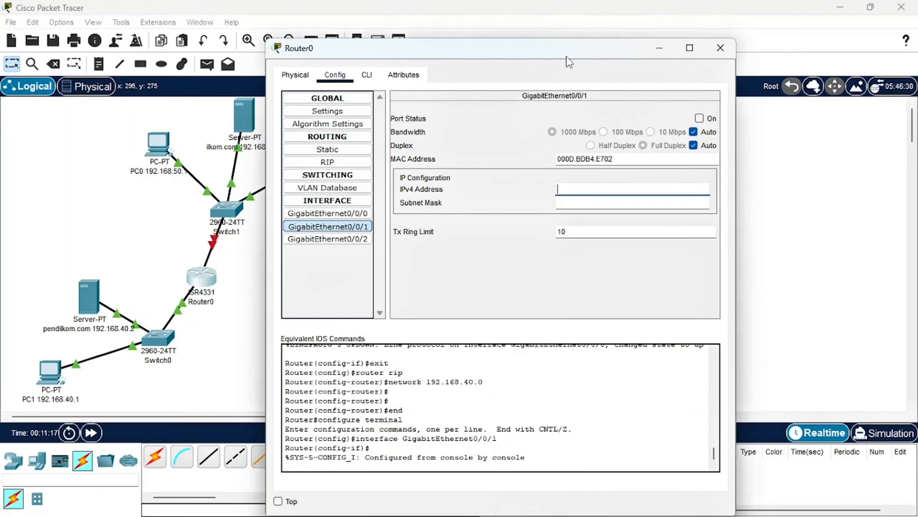
pyautogui.moveTo(570, 61); pyautogui.dragTo(704, 46)
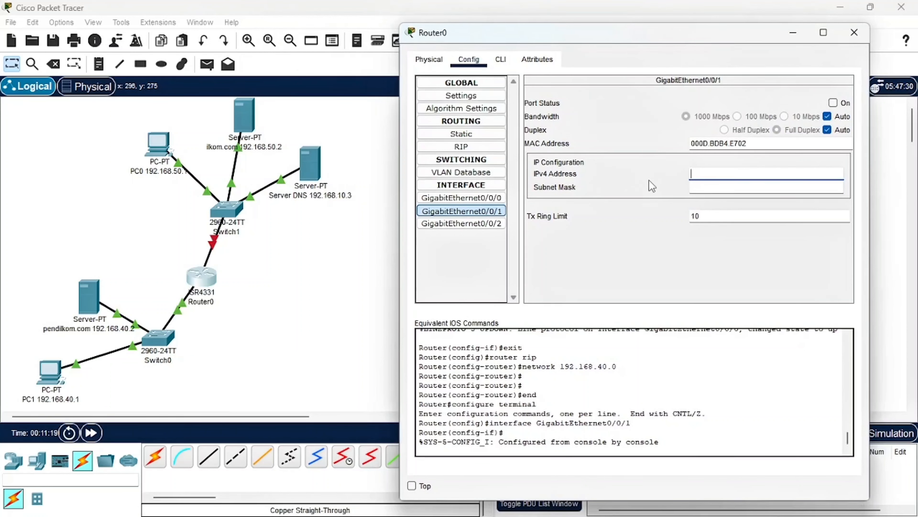
# Set GigabitEthernet0/0/1's IPv4 address to 192.168.50.4 with subnet mask 255.255.255.0 and turn its port on
pyautogui.write('192')
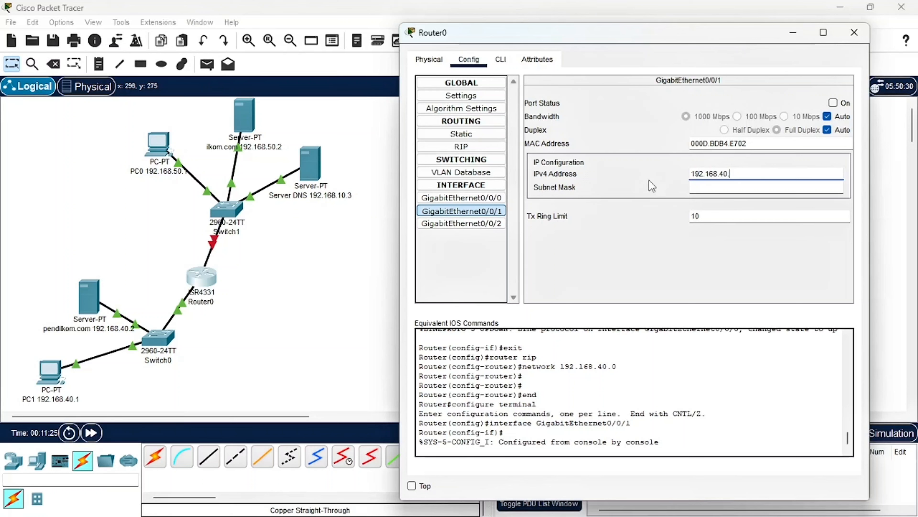
pyautogui.write('.168.50.')
pyautogui.click(702, 178)
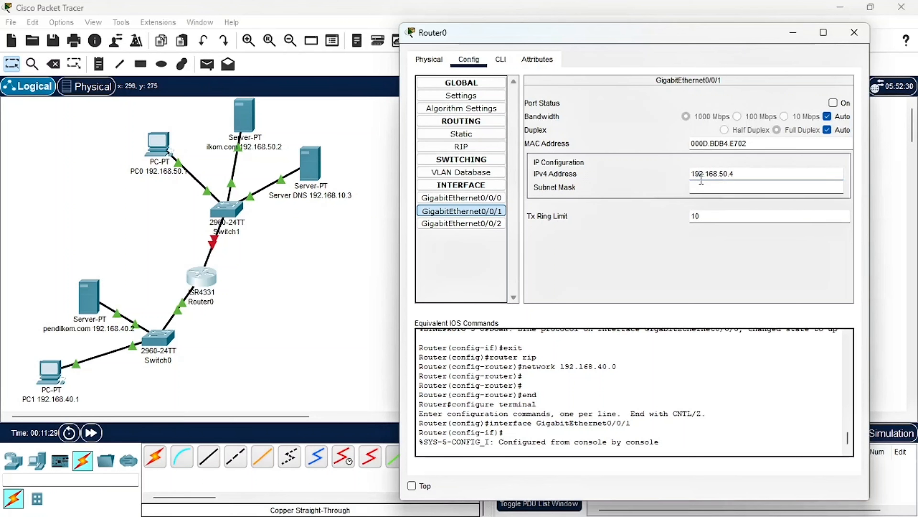
pyautogui.click(747, 186)
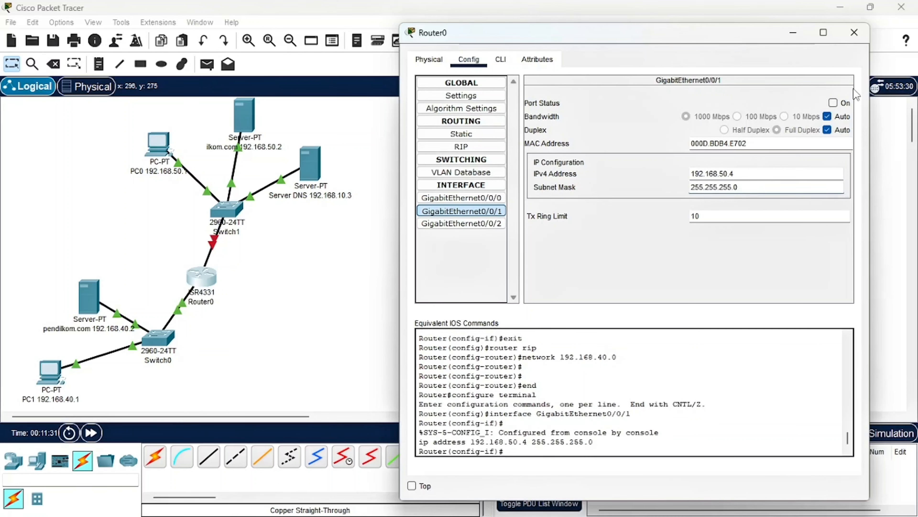
pyautogui.click(834, 103)
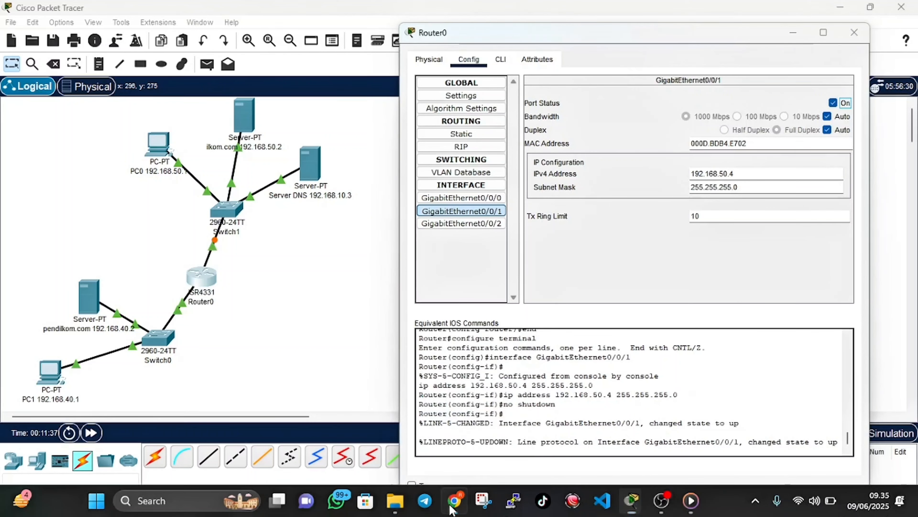
# Switch to the browser's PDF to read the RIP routing instruction, and return to Packet Tracer
pyautogui.click(453, 510)
pyautogui.scroll(-5, 472, 365)
pyautogui.scroll(-3, 470, 363)
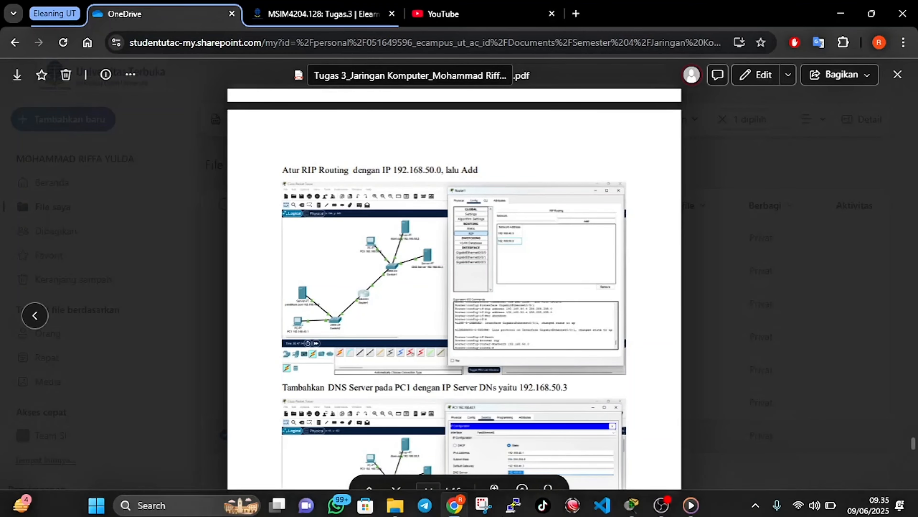
pyautogui.click(469, 504)
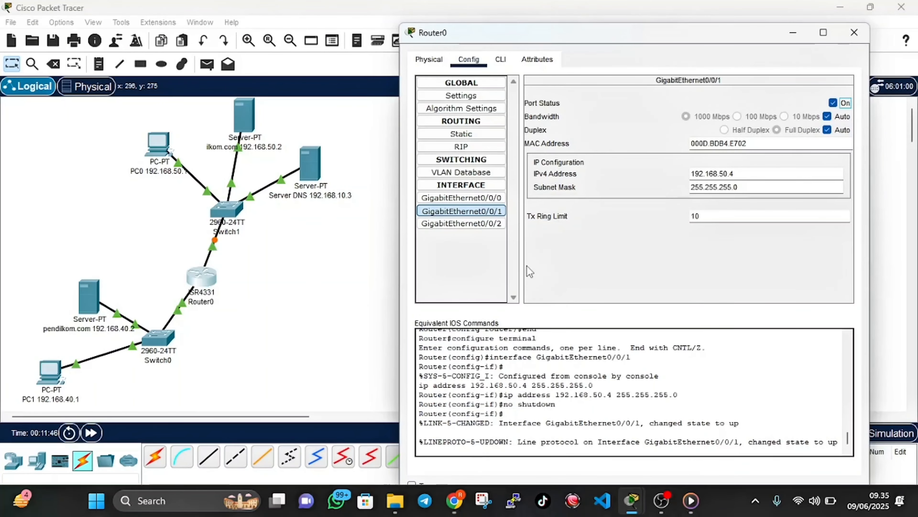
# Add network 192.168.50.0 to Router0's RIP routing
pyautogui.click(461, 147)
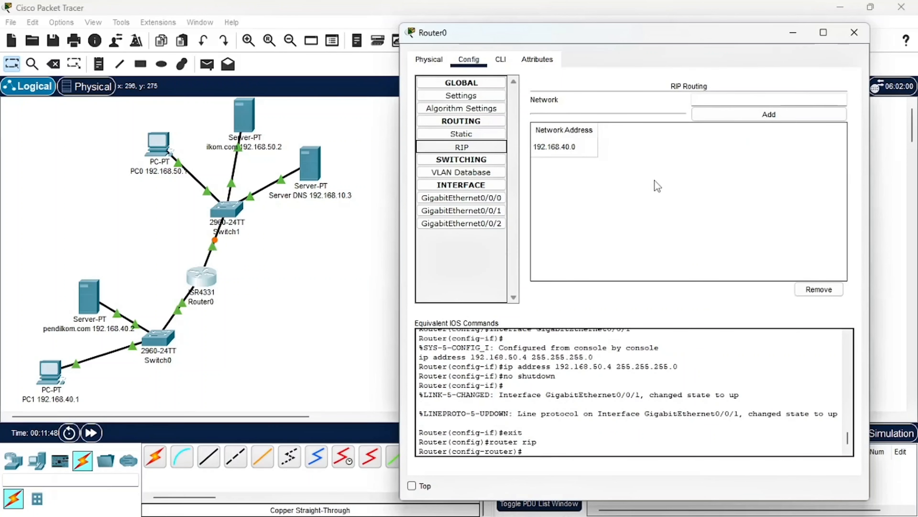
pyautogui.click(732, 95)
pyautogui.write('192.168')
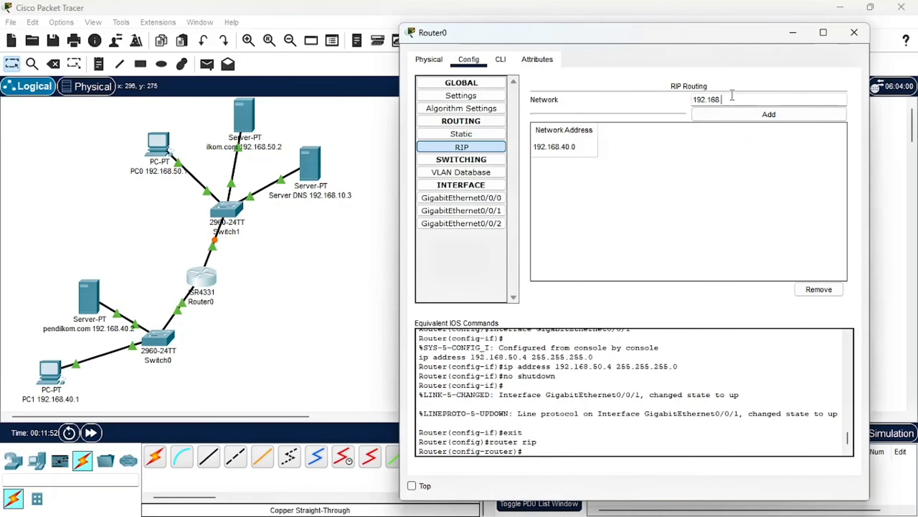
pyautogui.write('.50.0')
pyautogui.click(729, 119)
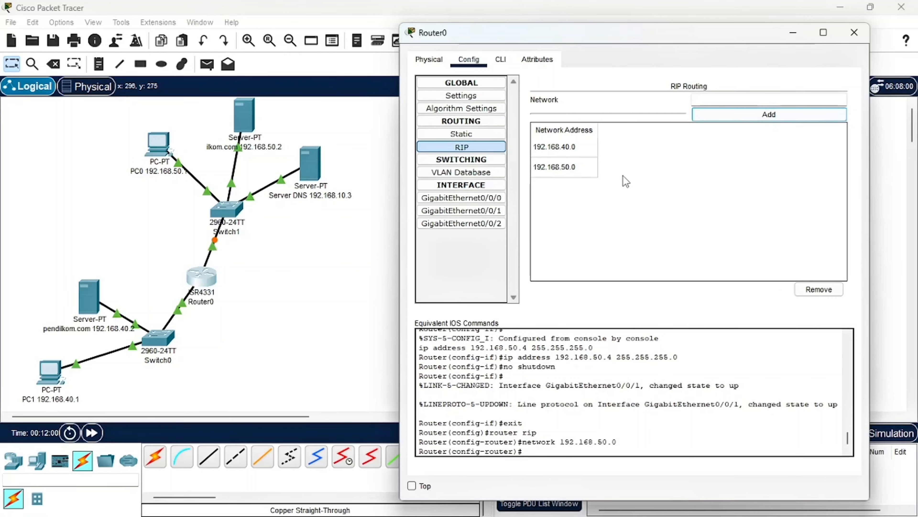
# Check the PC1 DNS server instruction in the browser's PDF, and close Router0's window back in Packet Tracer
pyautogui.moveTo(546, 515)
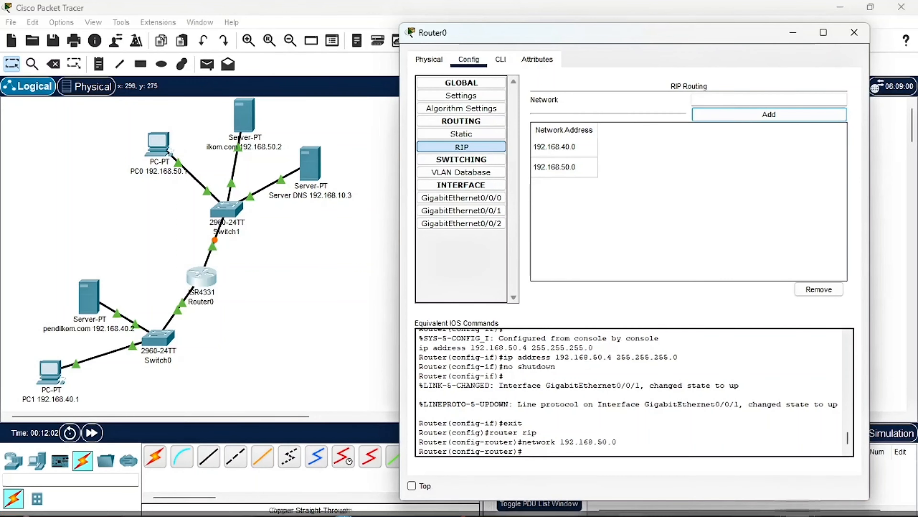
pyautogui.click(457, 503)
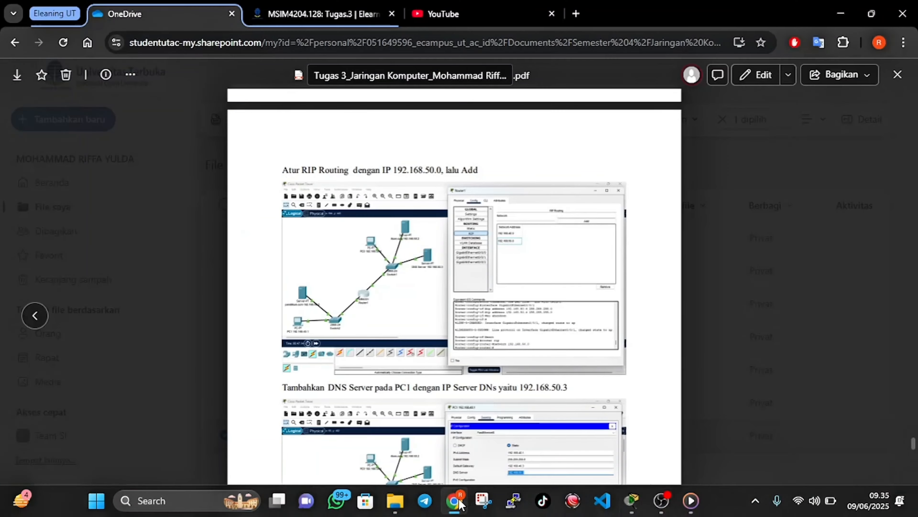
pyautogui.scroll(-3, 480, 323)
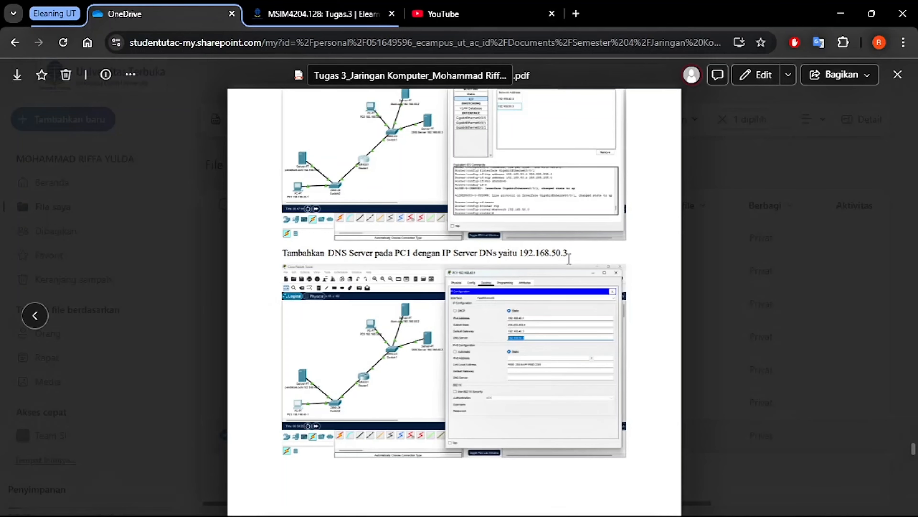
pyautogui.moveTo(485, 514)
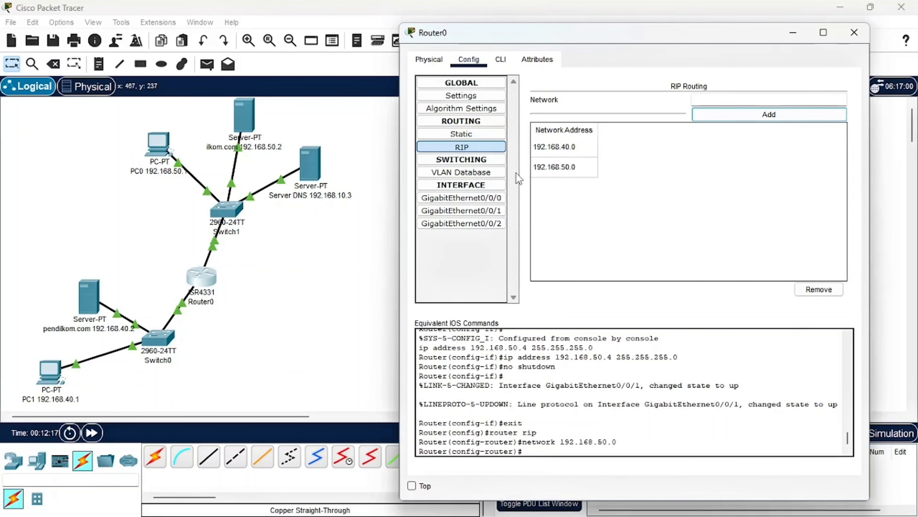
pyautogui.click(854, 33)
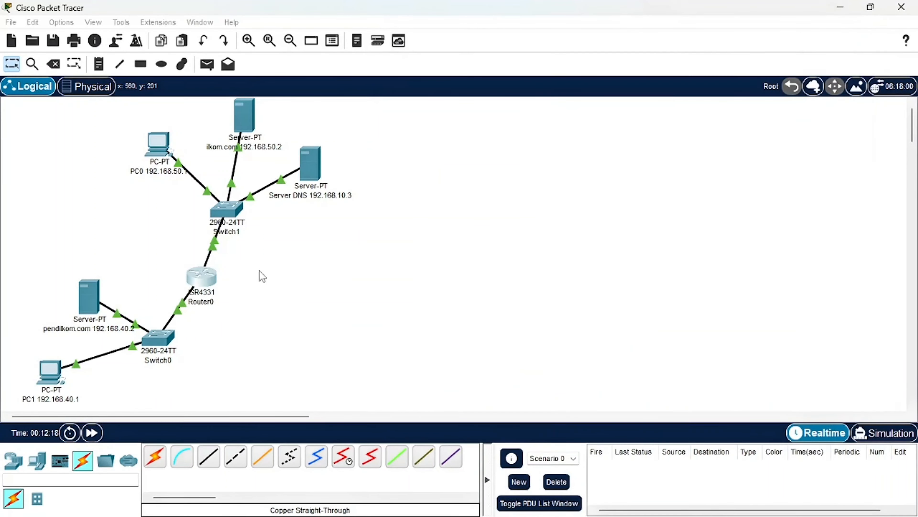
# Set PC1's DNS server to 192.168.50.3 in its IP configuration and close the PC1 window
pyautogui.click(46, 376)
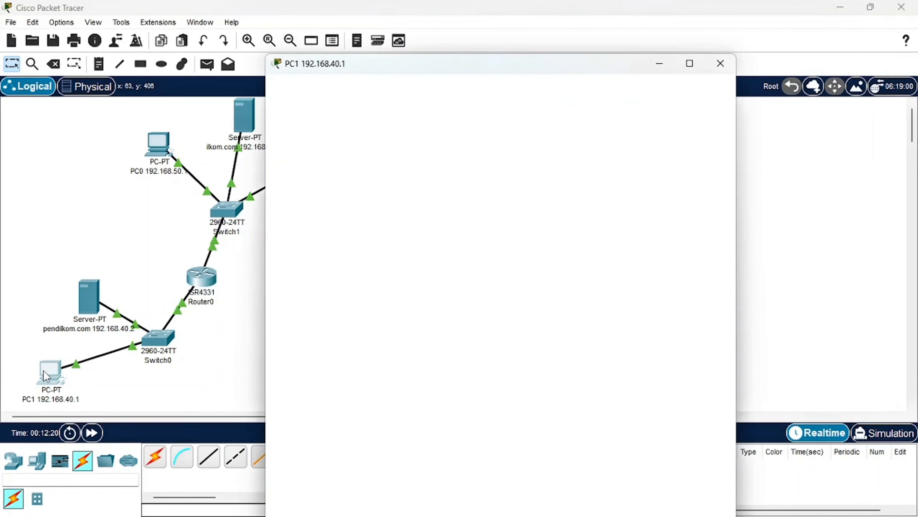
pyautogui.click(337, 168)
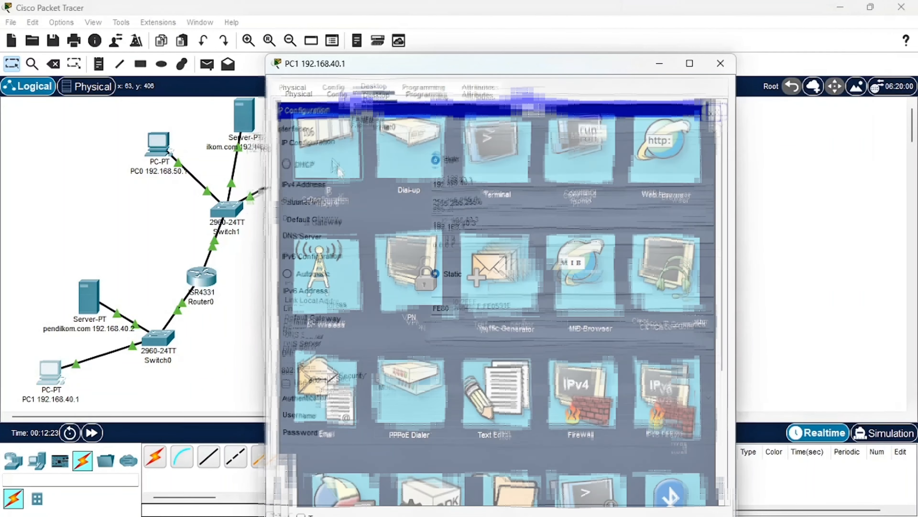
pyautogui.hotkey('ctrl', 'a')
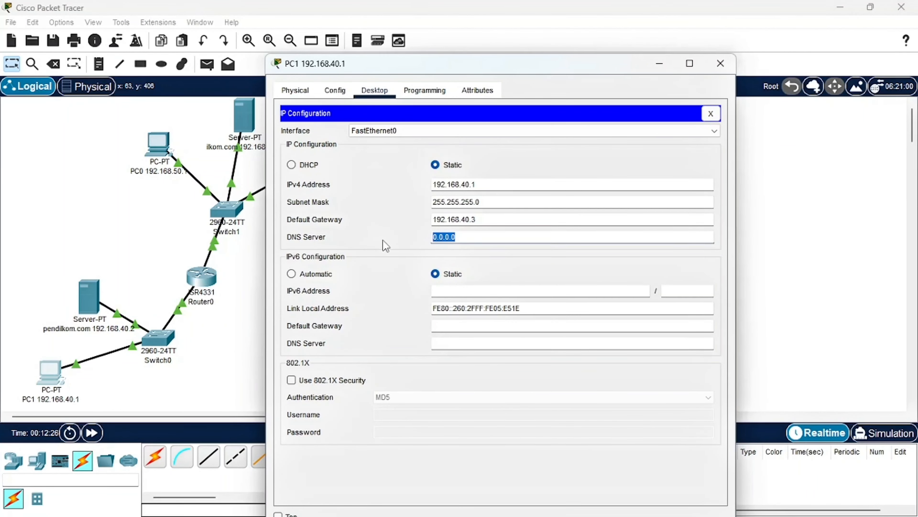
pyautogui.write('192')
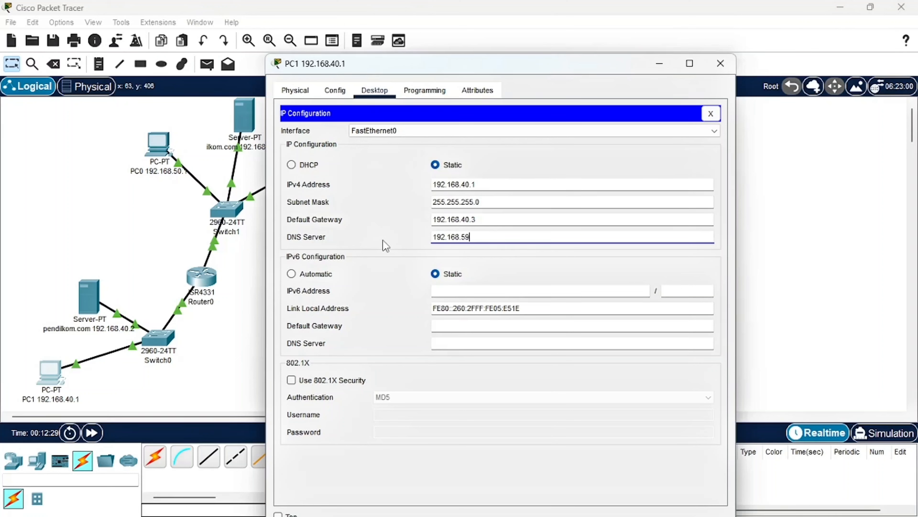
pyautogui.write('.168.59')
pyautogui.press('BackSpace')
pyautogui.write('0.3')
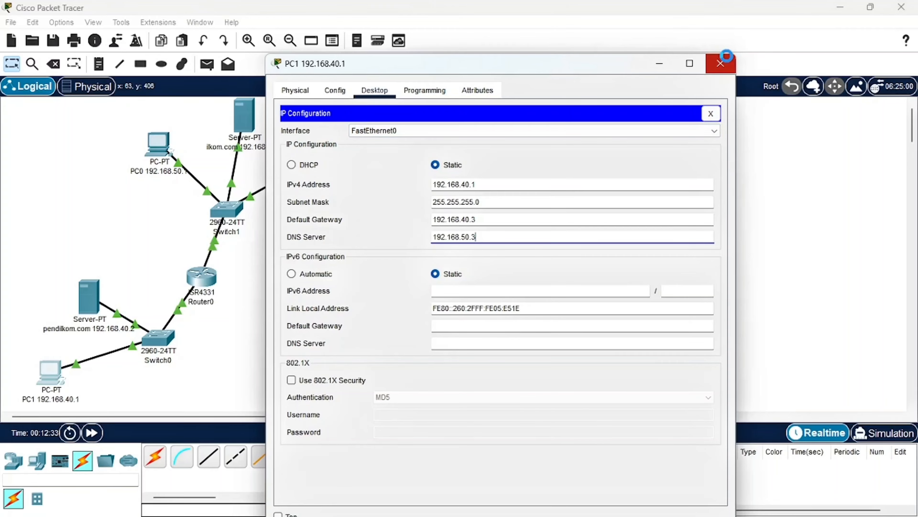
pyautogui.click(721, 63)
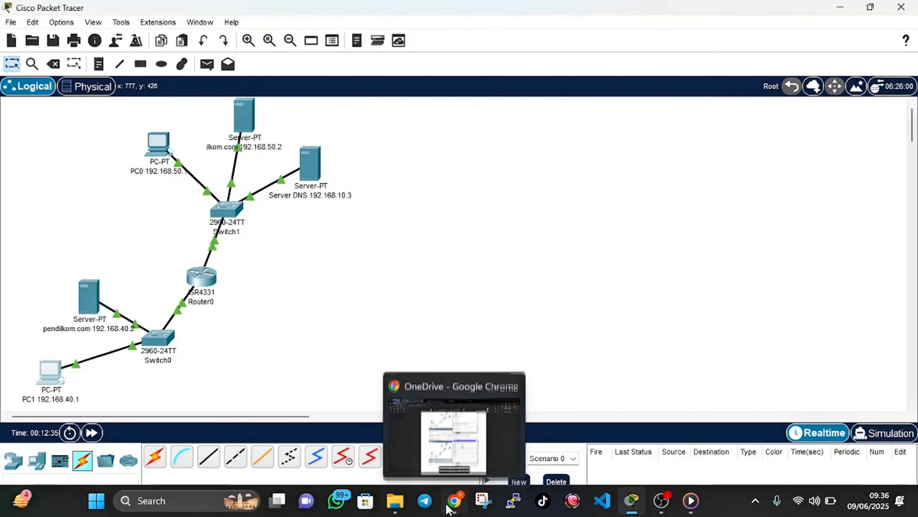
# Read the PC0-to-PC1 ping instruction in the browser's PDF, and return to Packet Tracer to bring up PC0's desktop applications
pyautogui.click(454, 504)
pyautogui.scroll(-5, 463, 389)
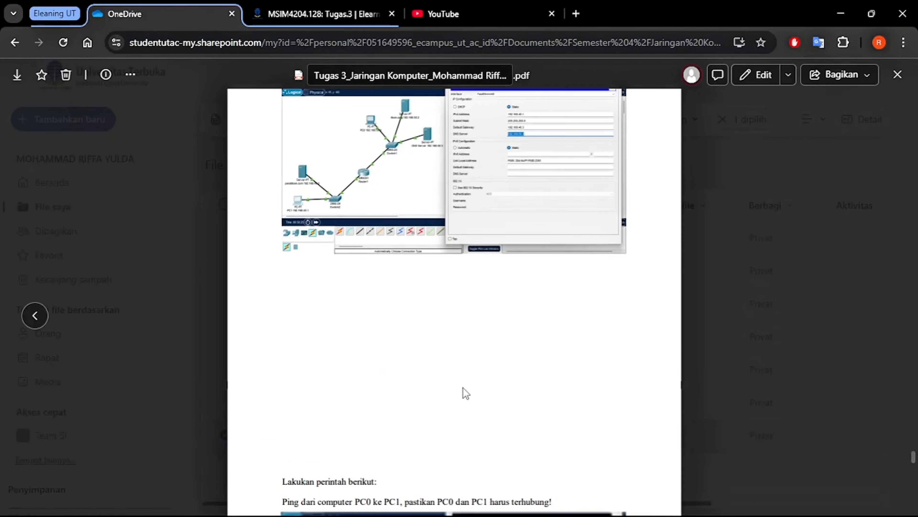
pyautogui.scroll(-5, 463, 391)
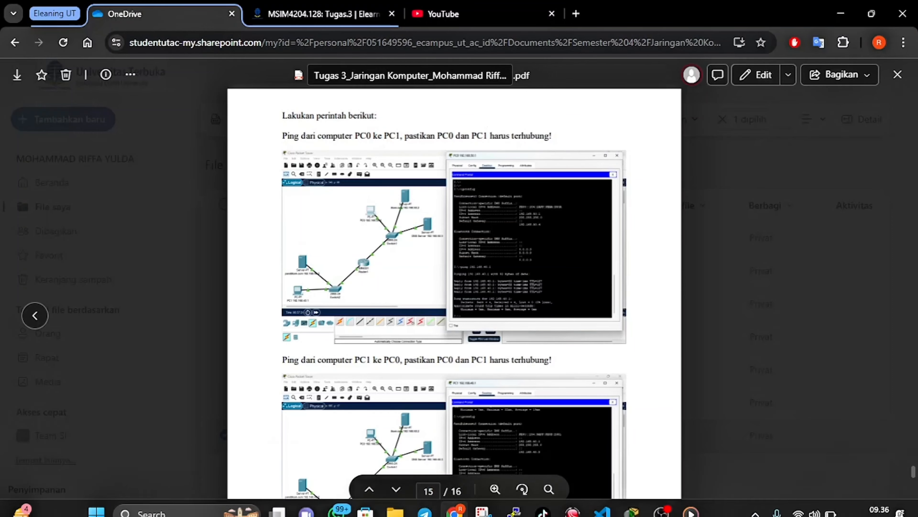
pyautogui.click(462, 506)
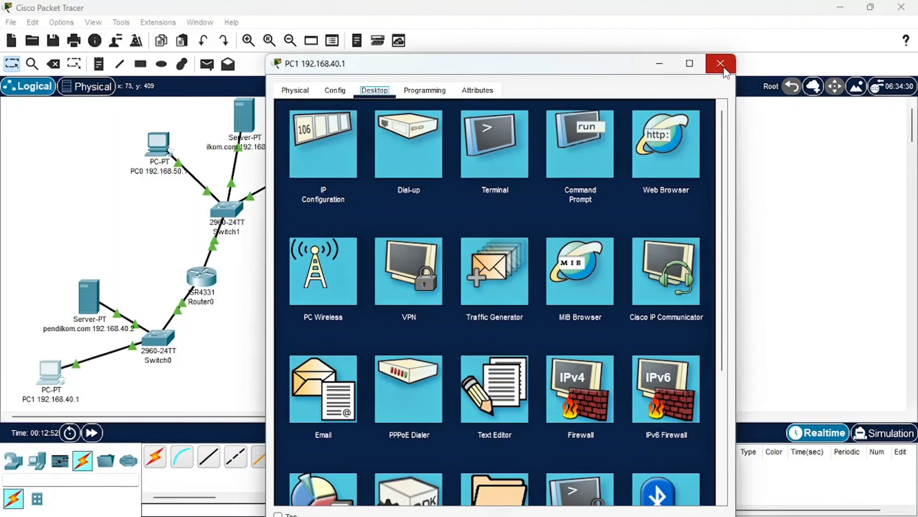
pyautogui.click(724, 69)
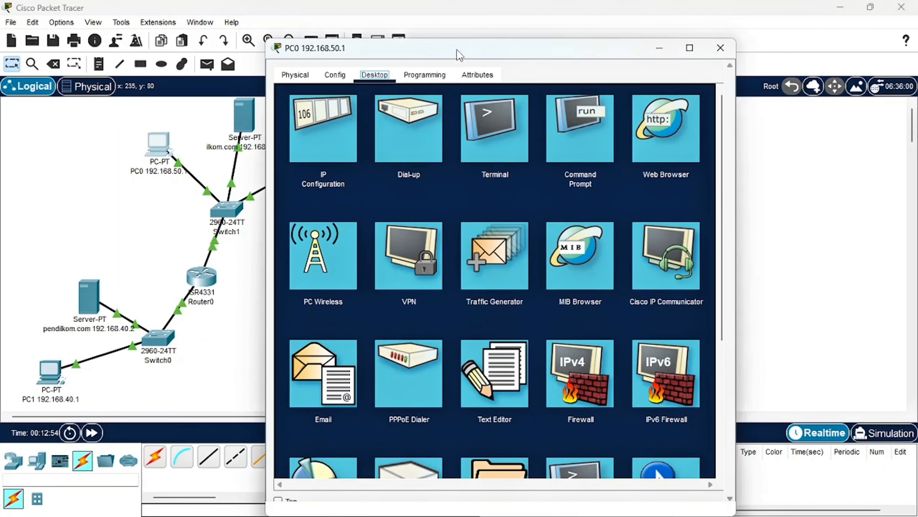
# Run ipconfig in PC0's Command Prompt
pyautogui.click(576, 123)
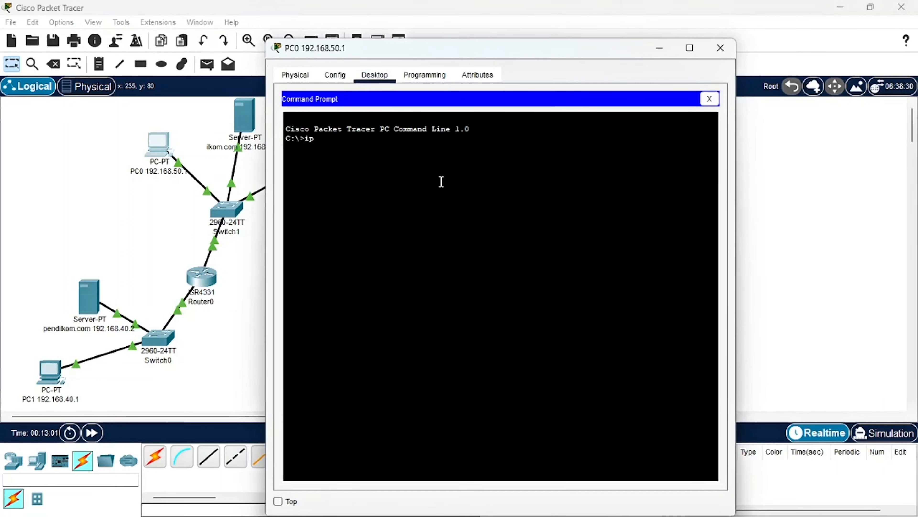
pyautogui.write('ipconfig')
pyautogui.press('Return')
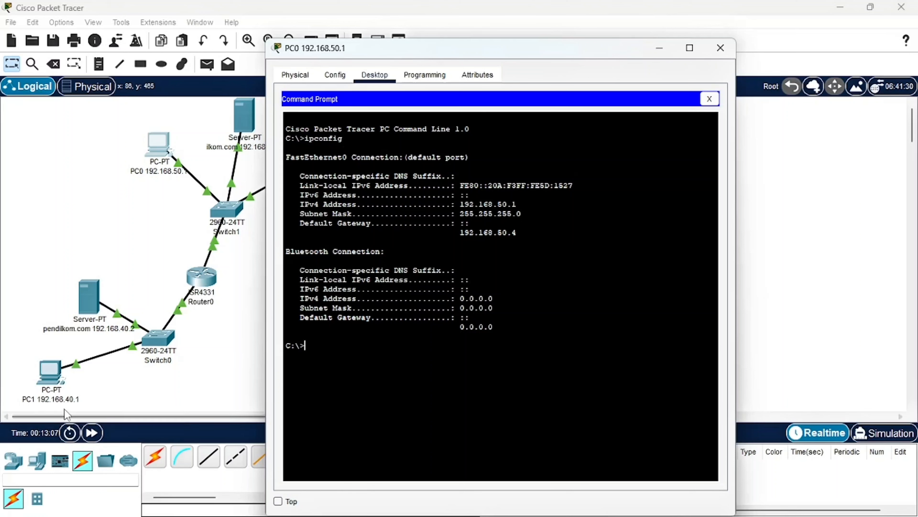
# Ping PC1 at 192.168.40.1 from PC0's Command Prompt
pyautogui.write('p')
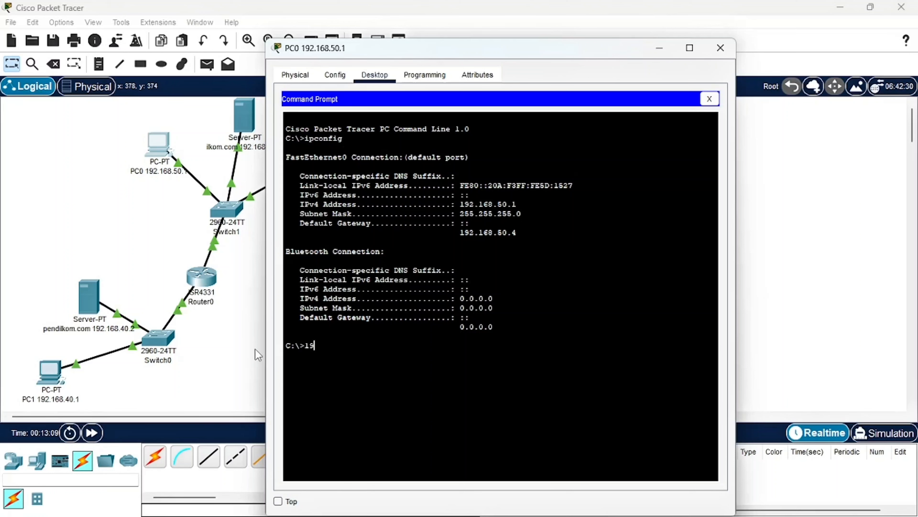
pyautogui.write('in')
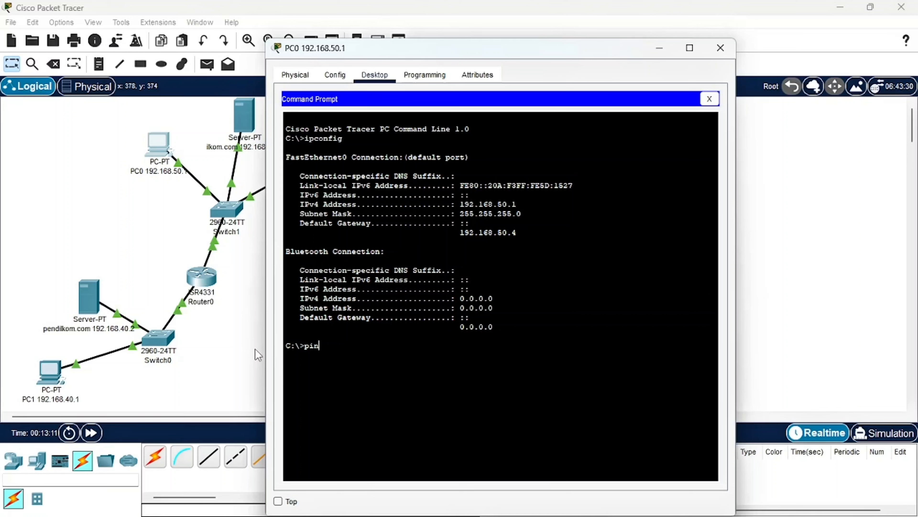
pyautogui.write('g 192.16')
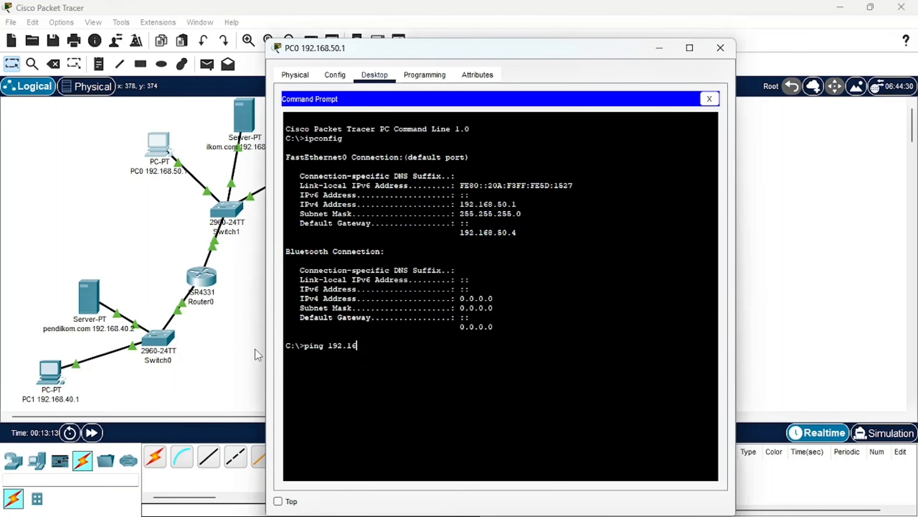
pyautogui.write('8.40.1')
pyautogui.press('Return')
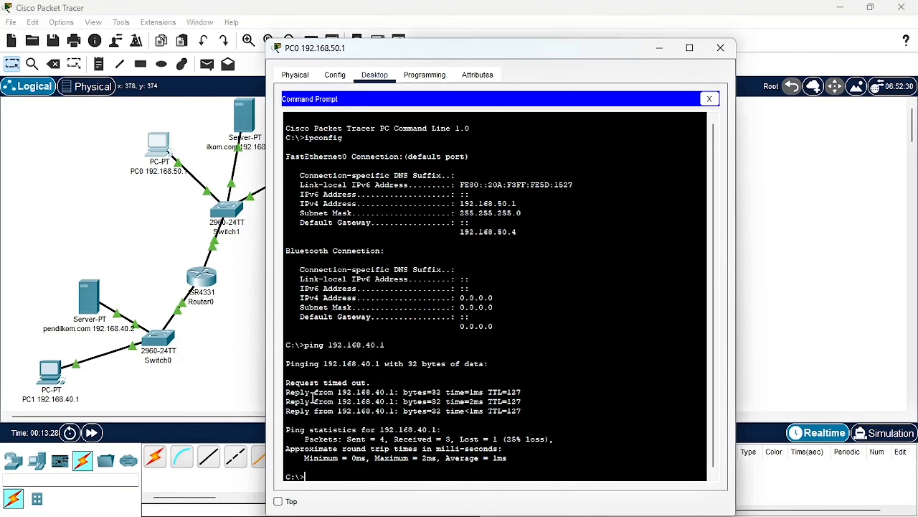
# Repeat the ping to 192.168.40.1 from PC0 and close the PC0 window
pyautogui.press('Up')
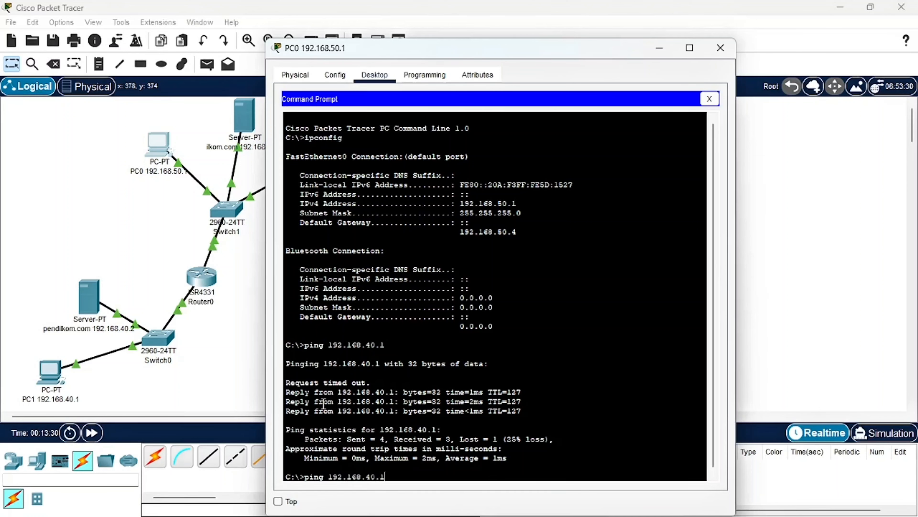
pyautogui.press('Return')
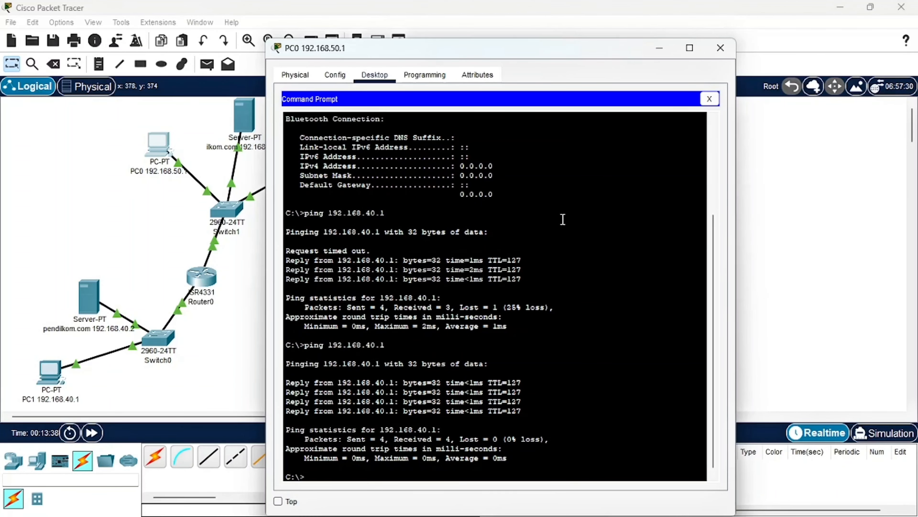
pyautogui.click(721, 48)
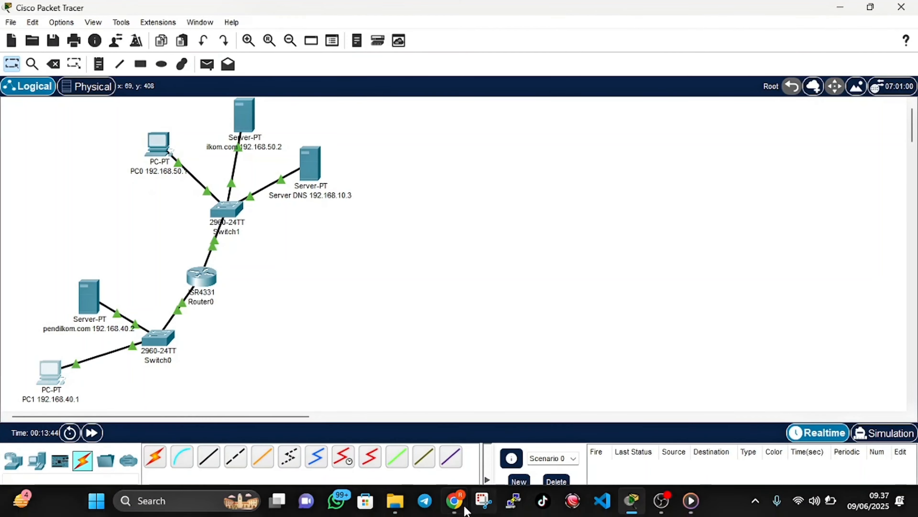
# Check the PC1-to-PC0 ping instruction in the browser's PDF, and return to Packet Tracer with PC1's desktop applications open
pyautogui.click(455, 504)
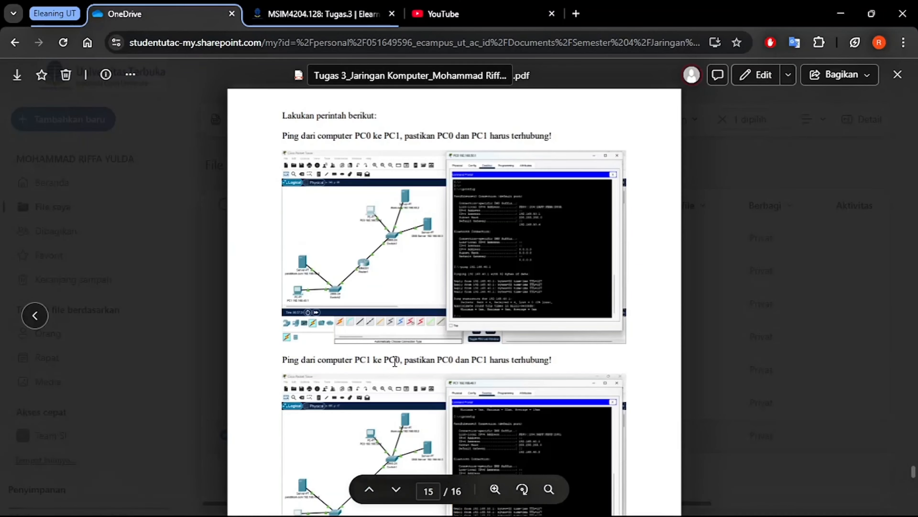
pyautogui.scroll(-2, 395, 361)
pyautogui.scroll(-4, 395, 361)
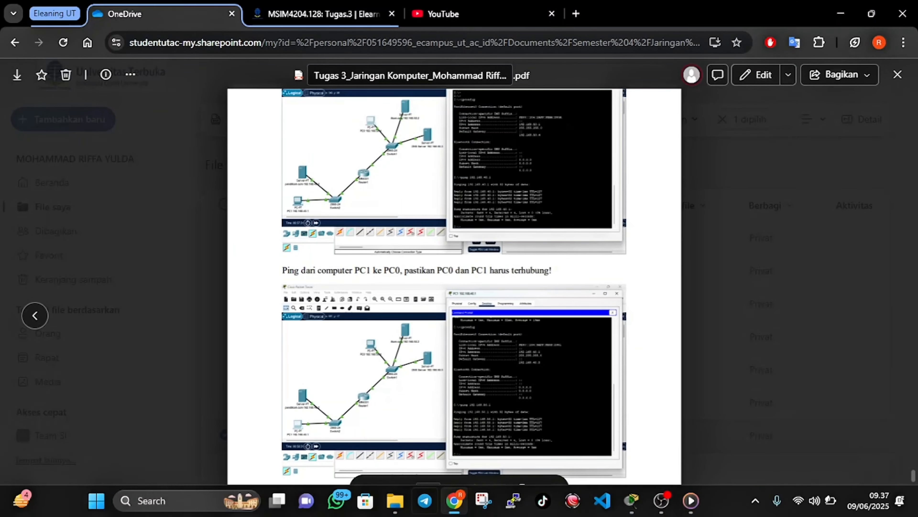
pyautogui.click(455, 501)
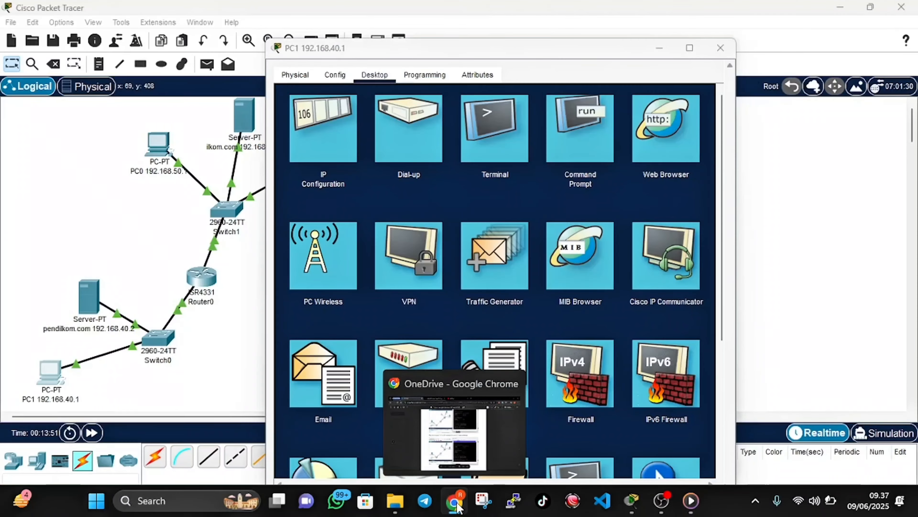
# Run ipconfig in PC1's Command Prompt
pyautogui.click(597, 132)
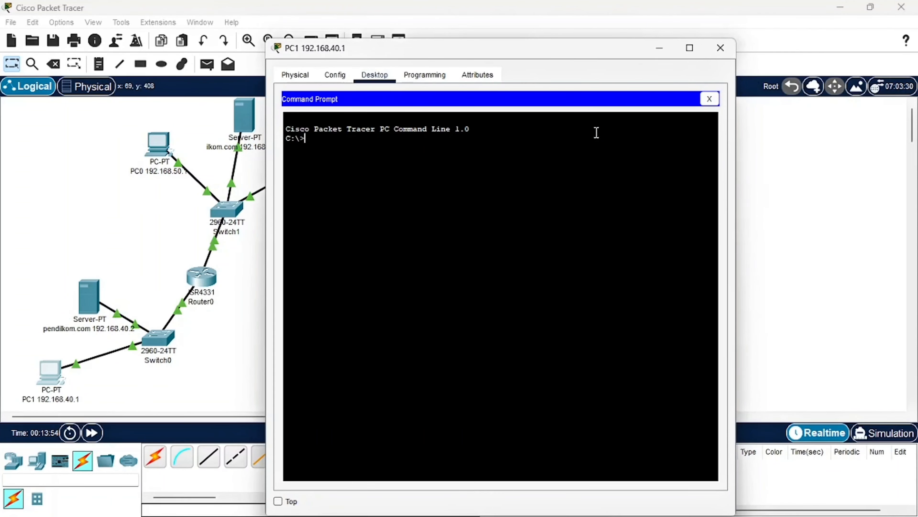
pyautogui.write('ipconfig')
pyautogui.press('Return')
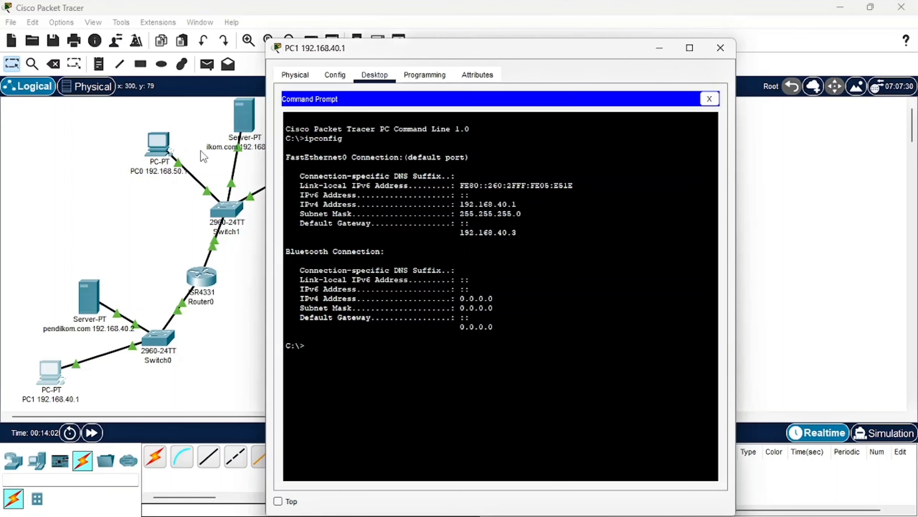
# Ping PC0 at 192.168.50.1 from PC1's Command Prompt
pyautogui.write('ping 192.16')
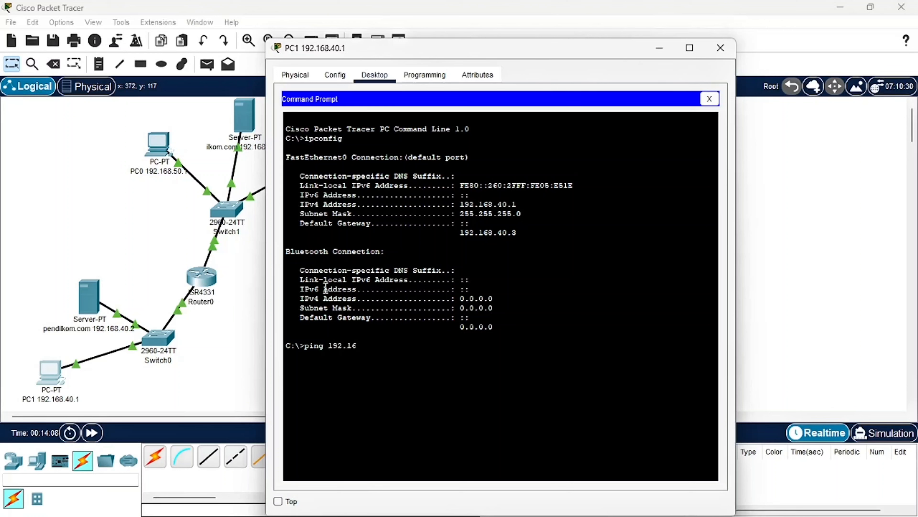
pyautogui.write('8.')
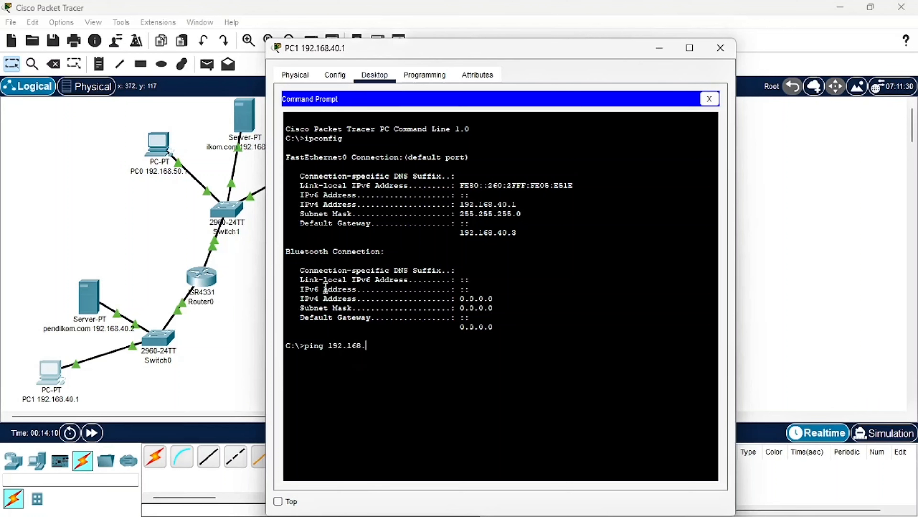
pyautogui.write('50.')
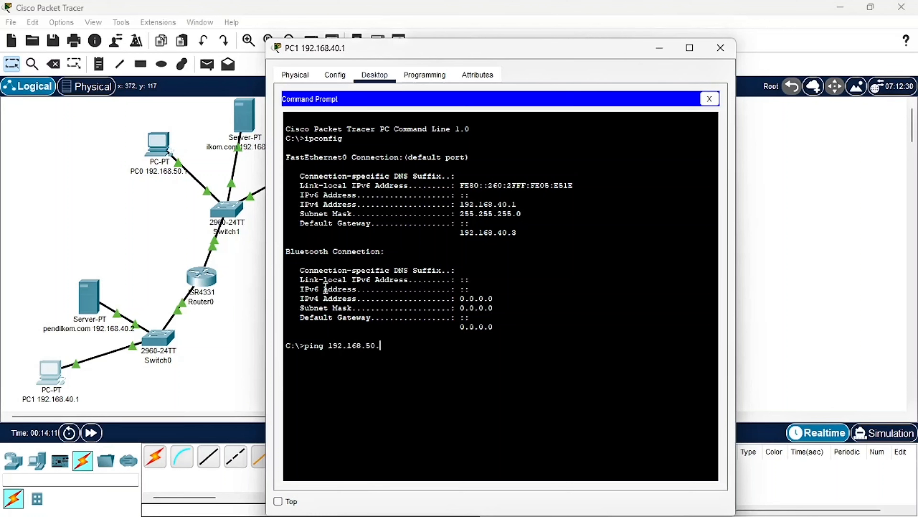
pyautogui.write('1')
pyautogui.press('Return')
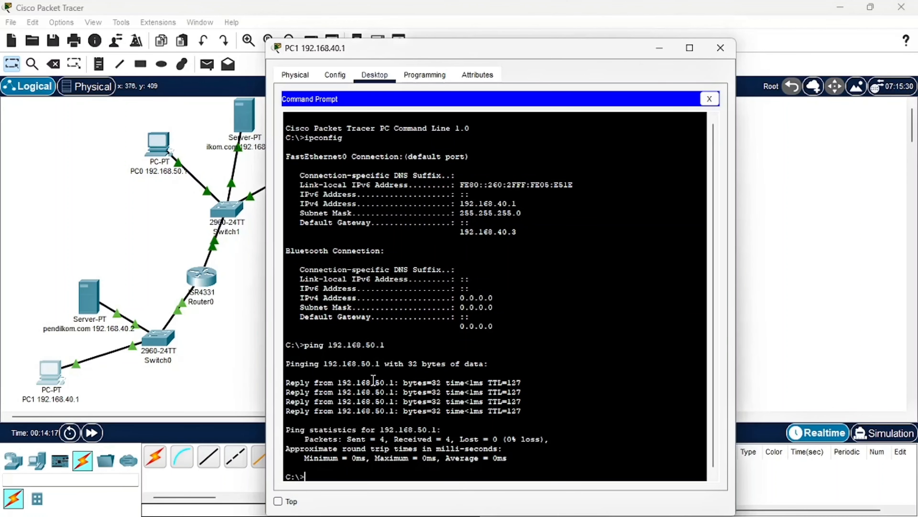
# Check the PDF's instruction for web access from PC1 in Chrome, return to Packet Tracer and close the PC1 window
pyautogui.moveTo(384, 514)
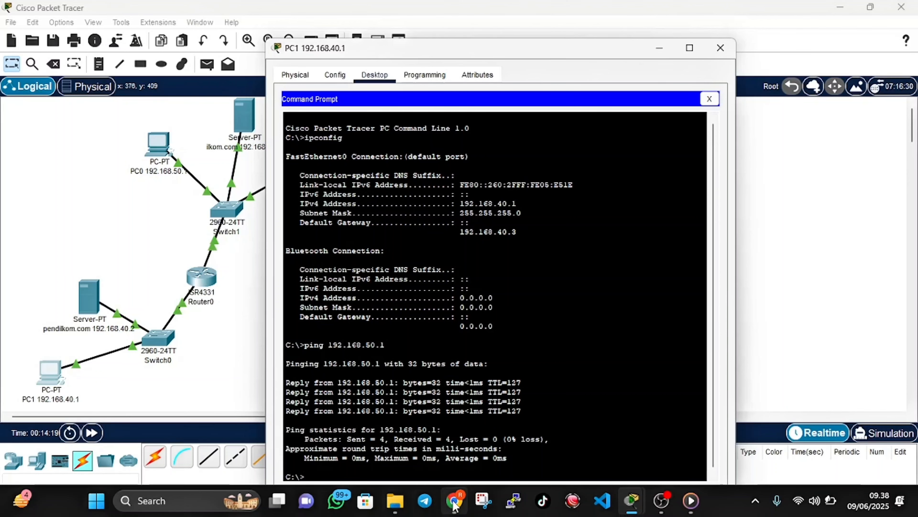
pyautogui.click(454, 501)
pyautogui.scroll(-4, 449, 370)
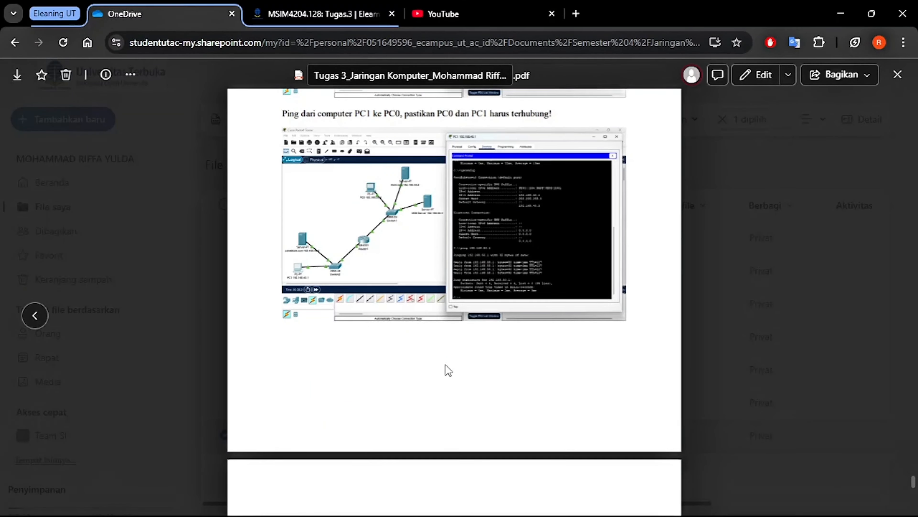
pyautogui.scroll(-5, 449, 369)
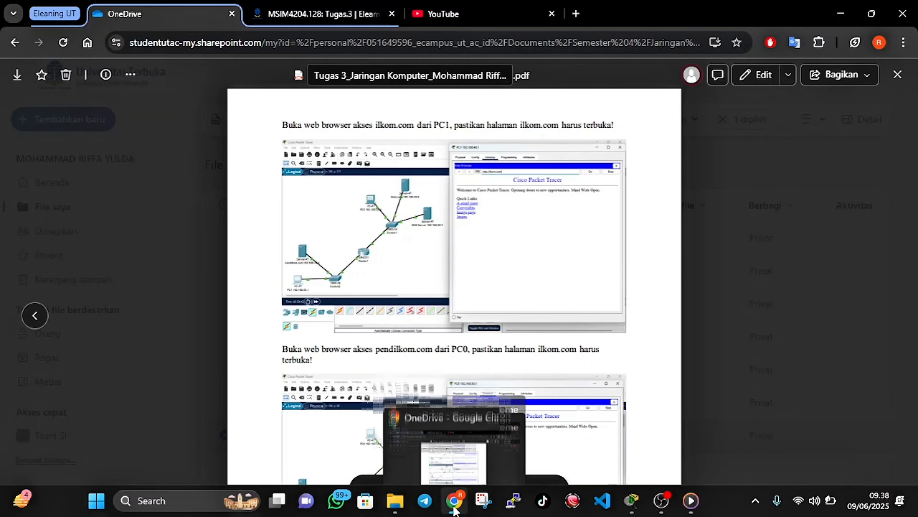
pyautogui.click(454, 502)
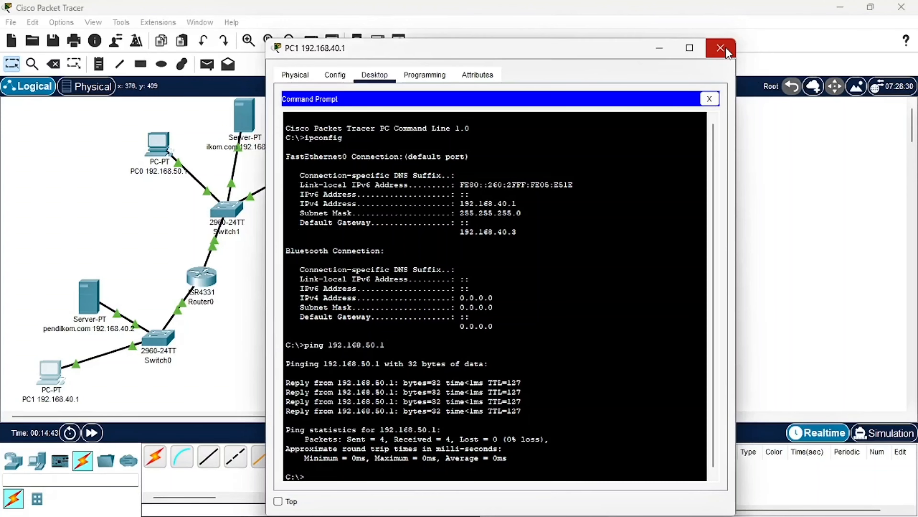
pyautogui.click(720, 48)
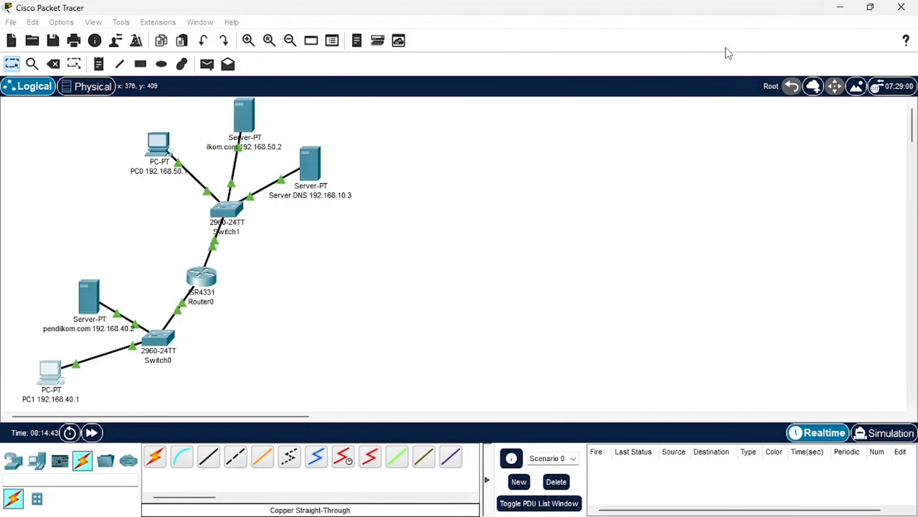
# Load ilkom.com in the Web Browser on PC1
pyautogui.click(51, 374)
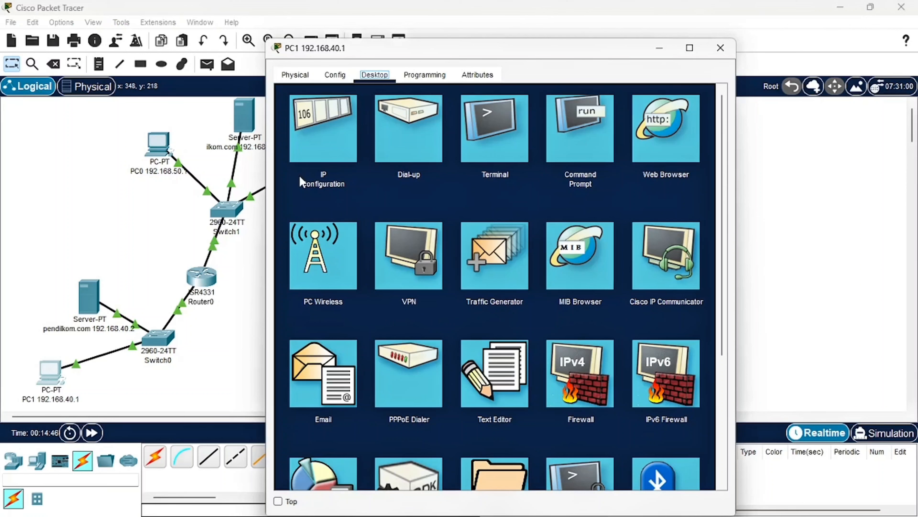
pyautogui.click(679, 156)
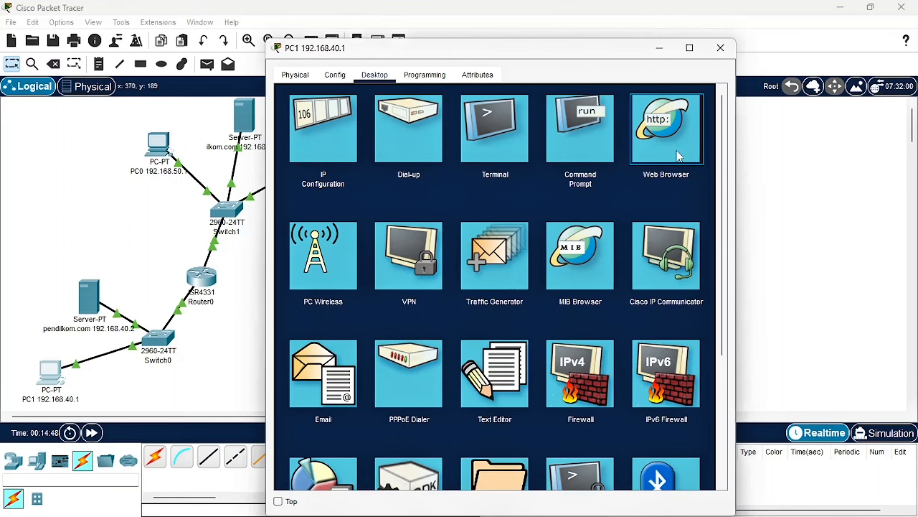
pyautogui.click(678, 154)
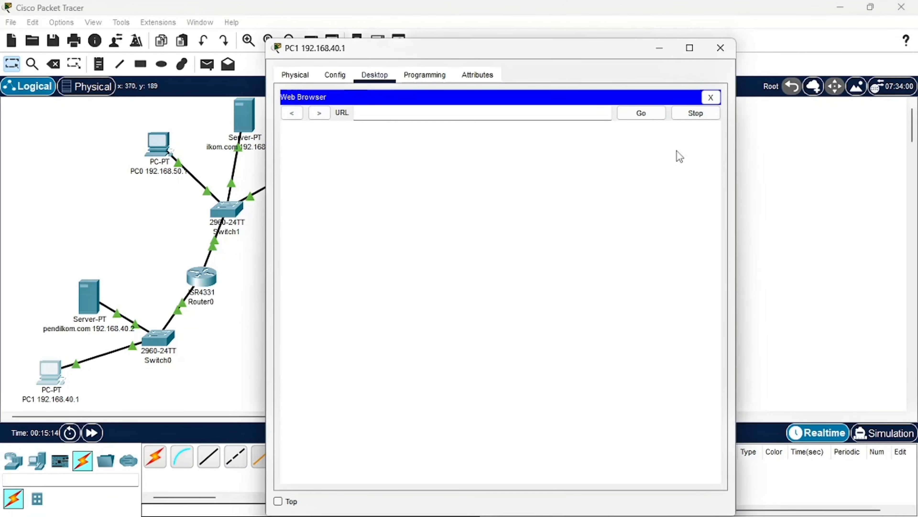
pyautogui.click(477, 119)
pyautogui.write('ilkom.com')
pyautogui.press('Return')
pyautogui.click(643, 113)
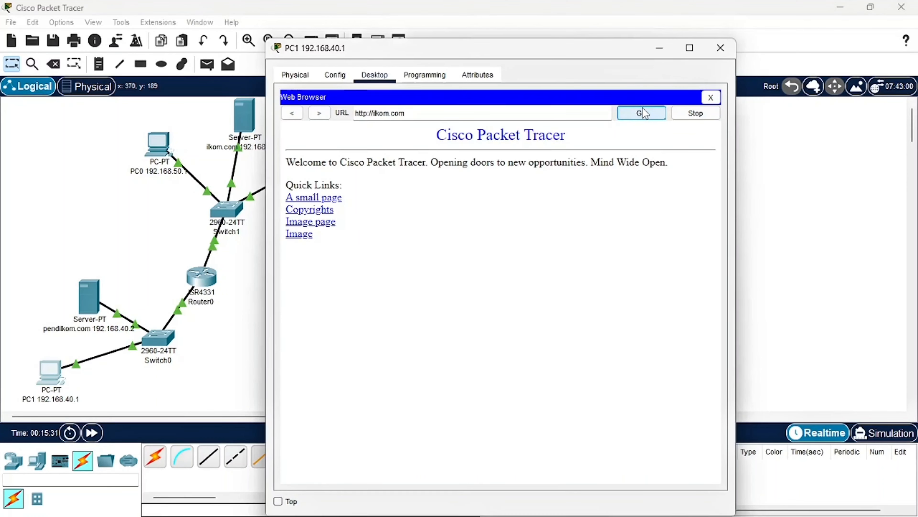
pyautogui.click(445, 112)
pyautogui.press('BackSpace')
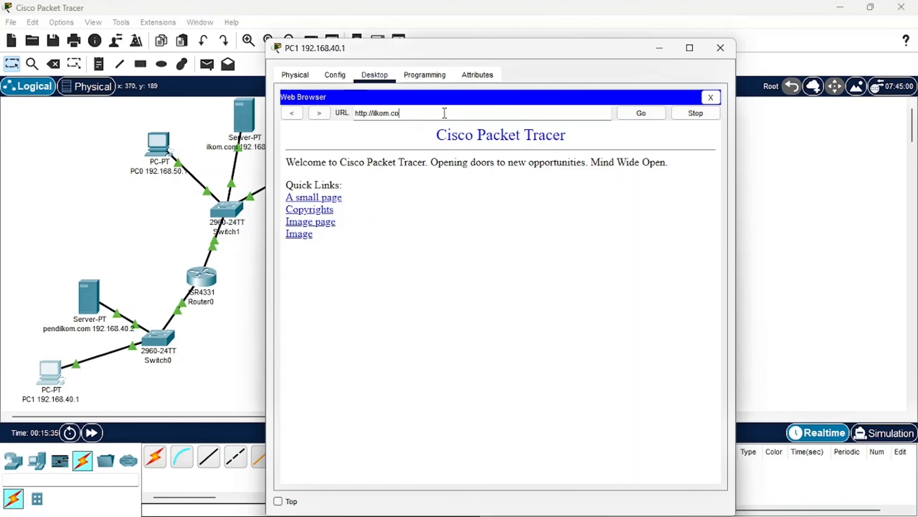
pyautogui.press('Return')
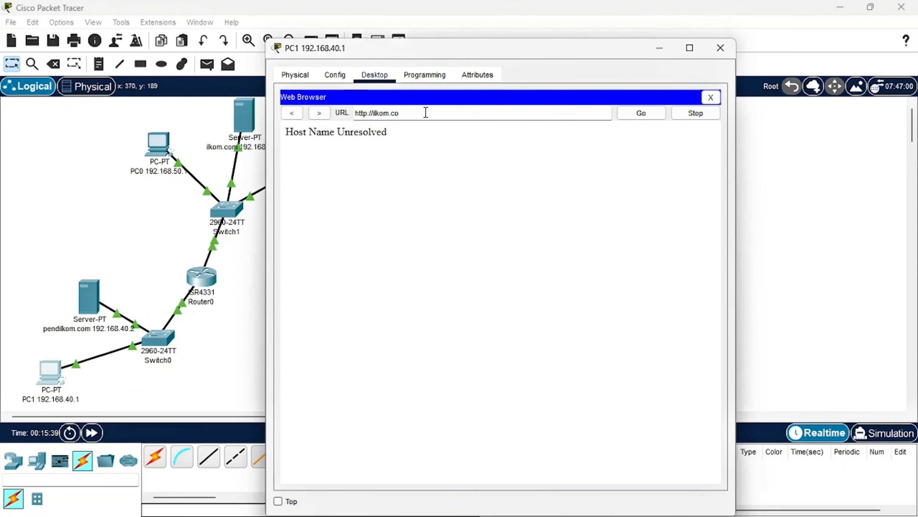
pyautogui.write('m')
pyautogui.press('Return')
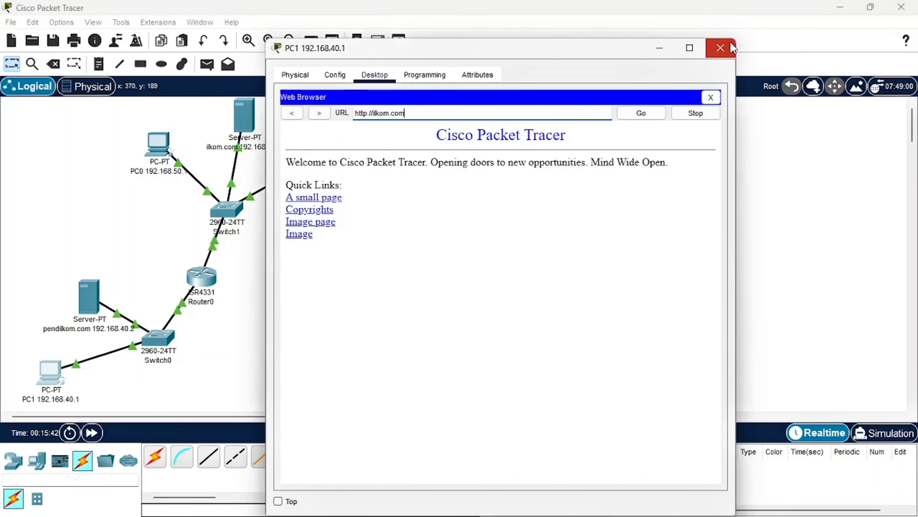
pyautogui.click(721, 48)
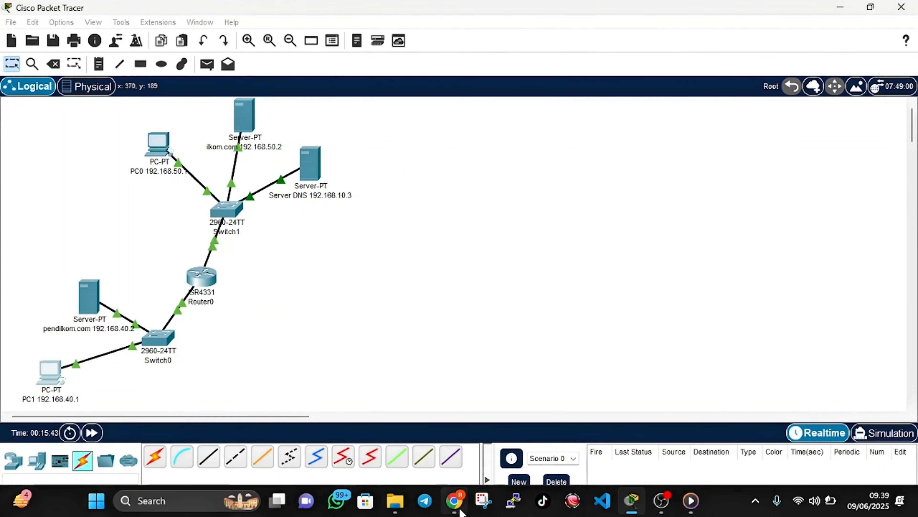
# Check the PDF's pendilkom.com instruction in Chrome, return to Packet Tracer and open the Web Browser on PC0
pyautogui.click(459, 510)
pyautogui.scroll(-2, 440, 374)
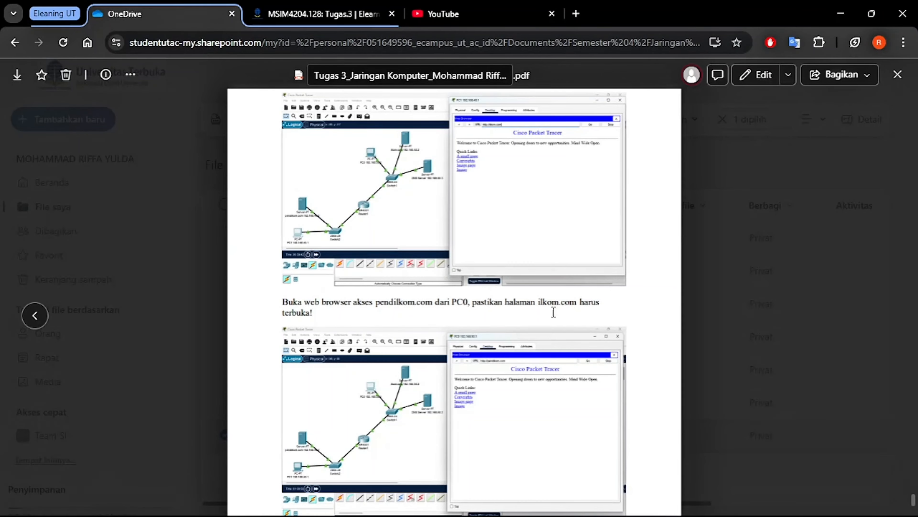
pyautogui.moveTo(407, 512)
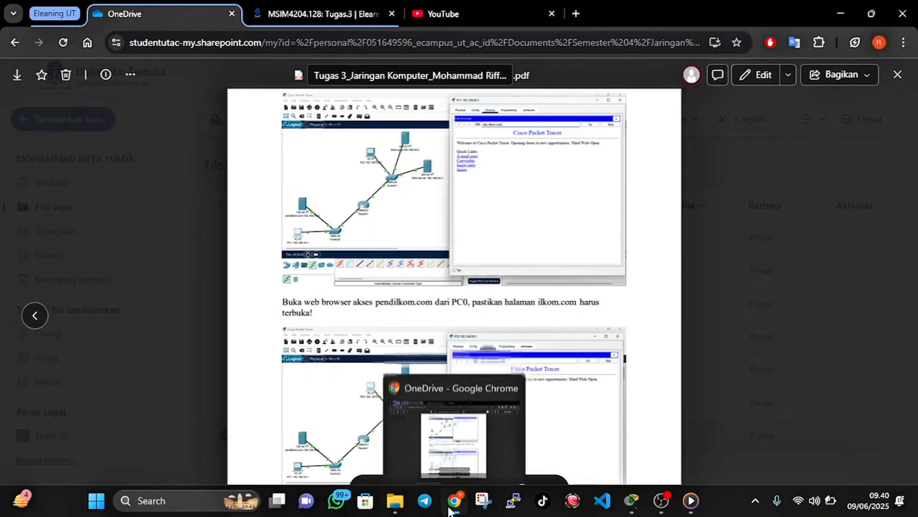
pyautogui.click(454, 501)
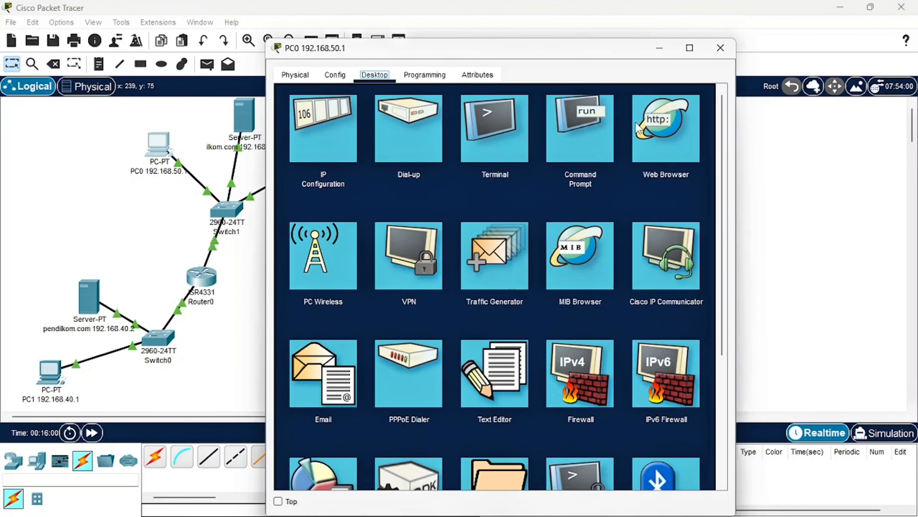
pyautogui.click(669, 137)
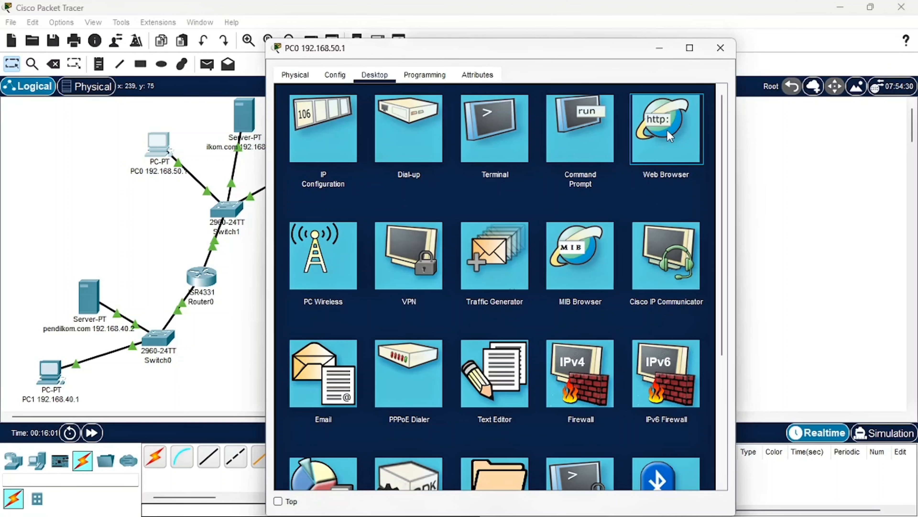
pyautogui.click(670, 137)
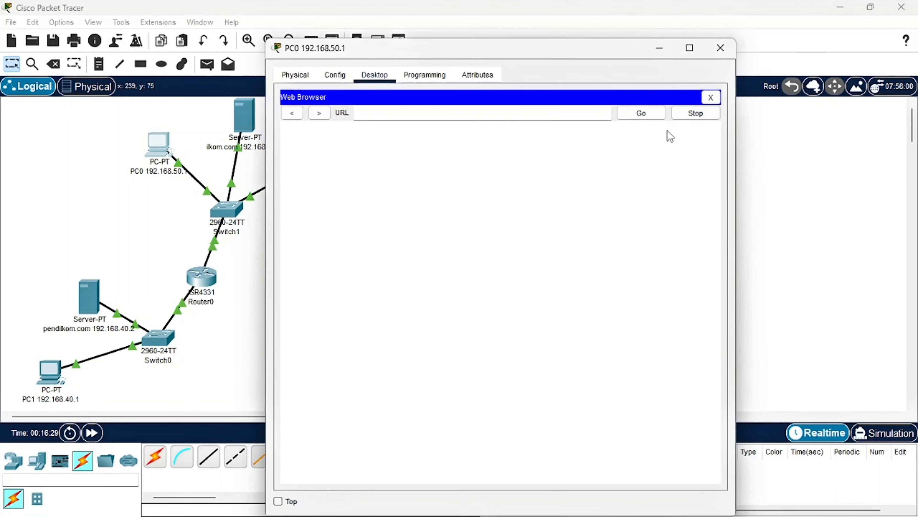